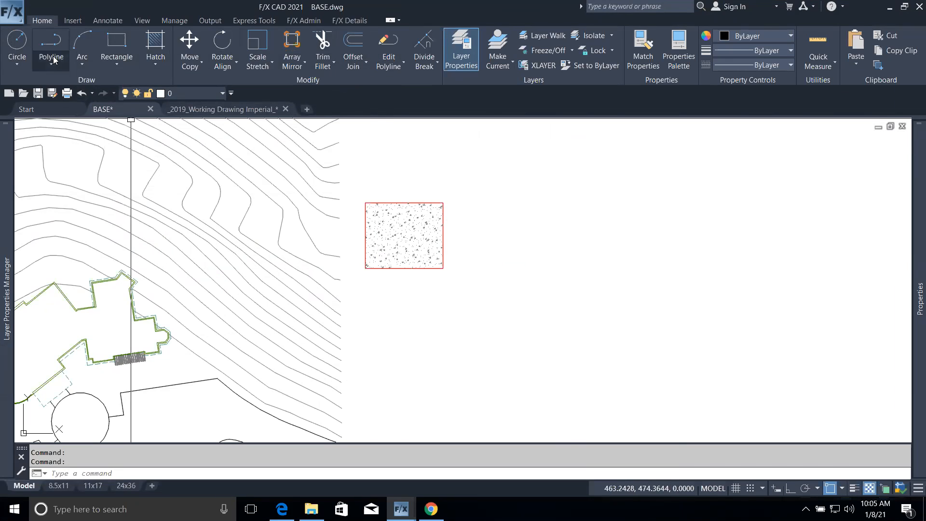
# Start PHATCH on the hatch inside the red rectangle and bring up its list of keyboard commands.
pyautogui.click(163, 66)
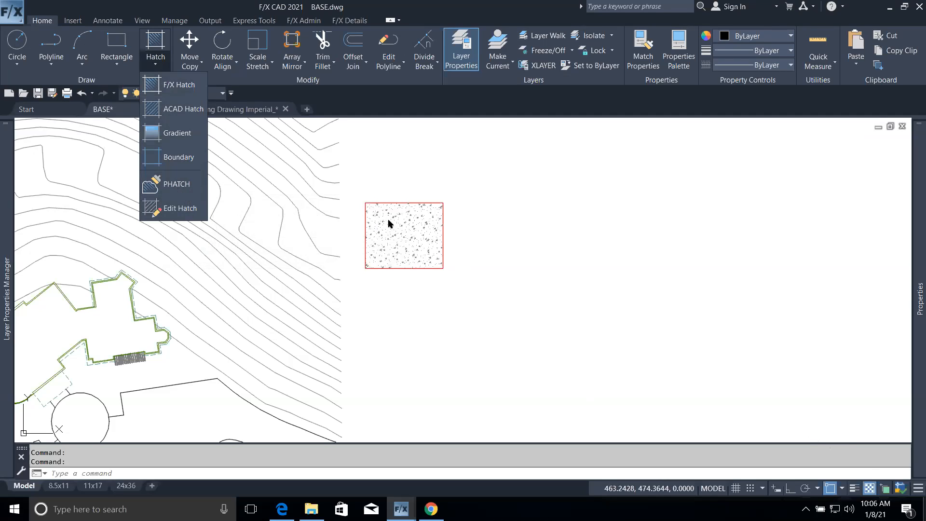
pyautogui.click(424, 201)
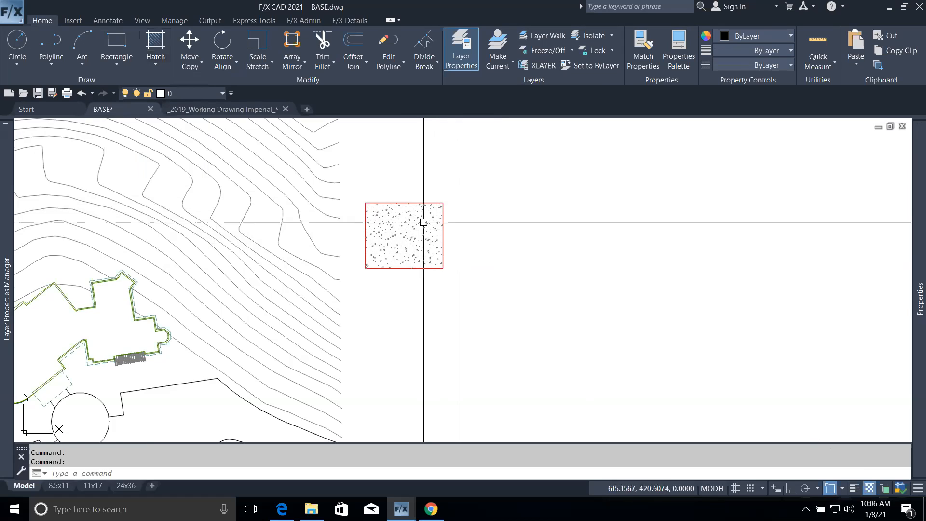
pyautogui.scroll(4, 424, 222)
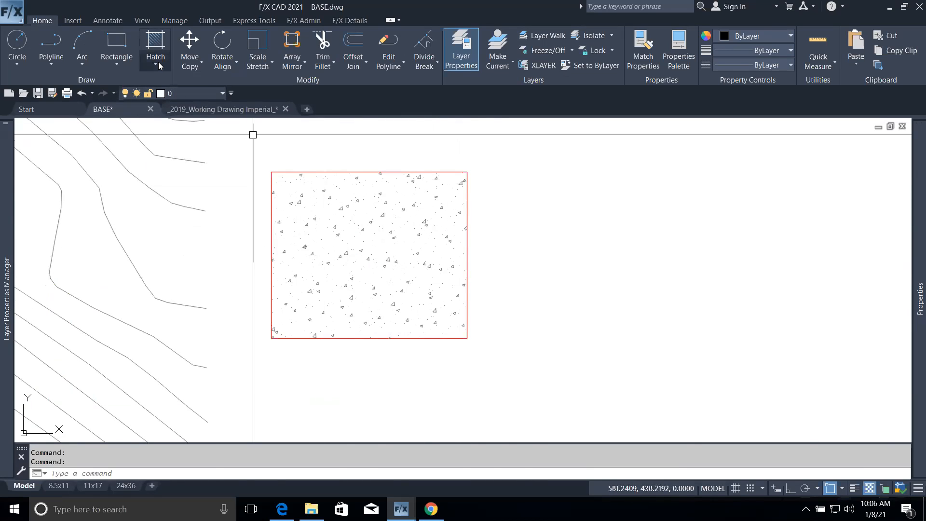
pyautogui.click(157, 63)
pyautogui.click(175, 185)
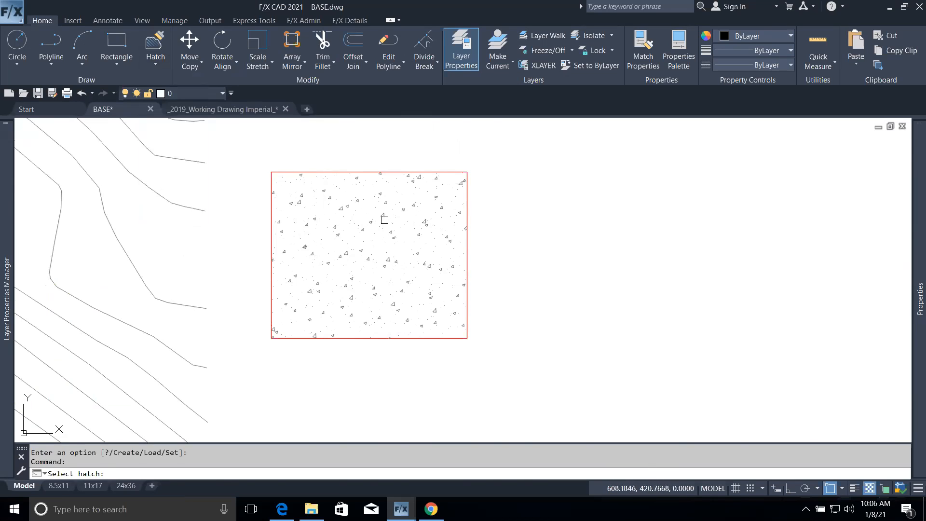
pyautogui.click(382, 213)
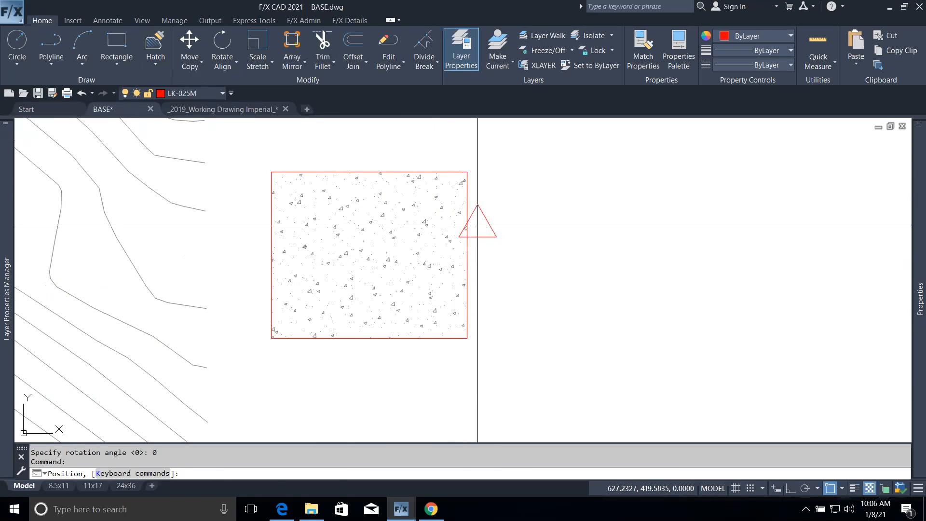
pyautogui.press('k')
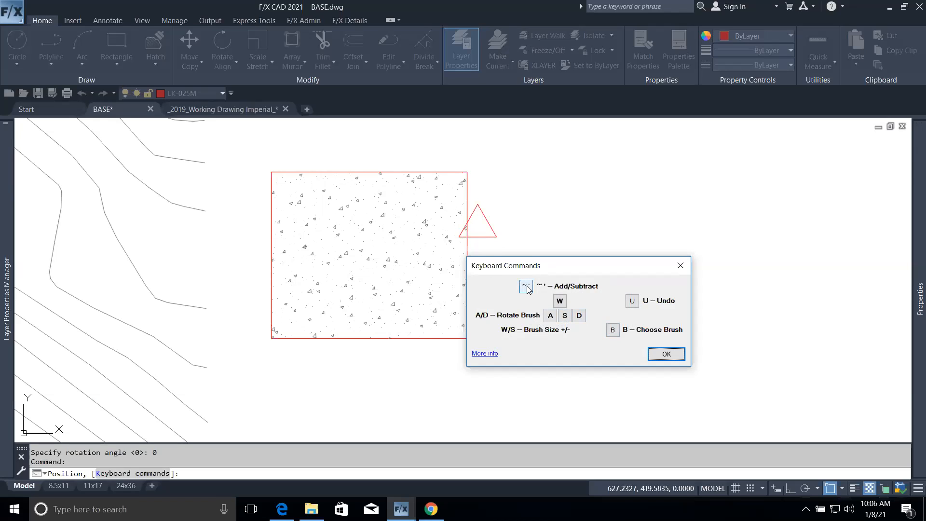
pyautogui.click(666, 355)
# Paint a diagonal strip of hatch outward from the rectangle's upper-right corner using the circular brush HATCH-BRUSH-101.
pyautogui.press('`')
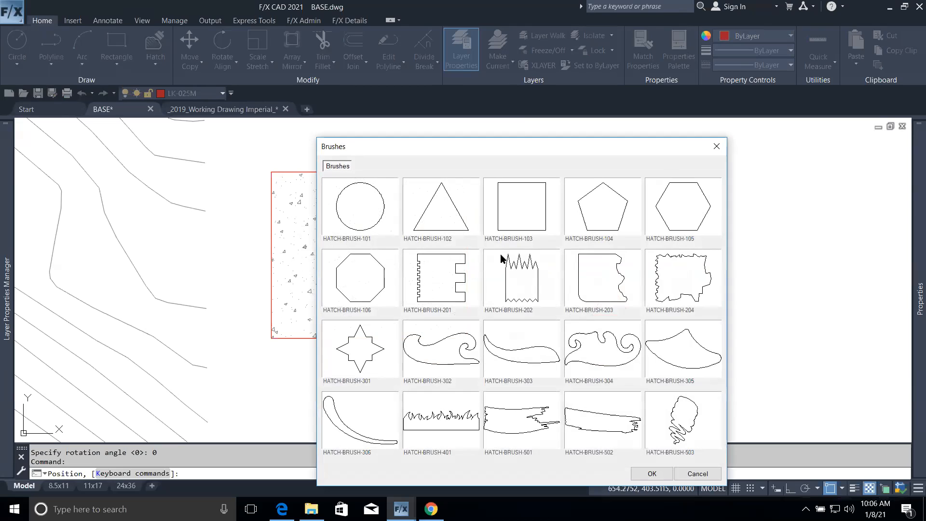
pyautogui.click(362, 209)
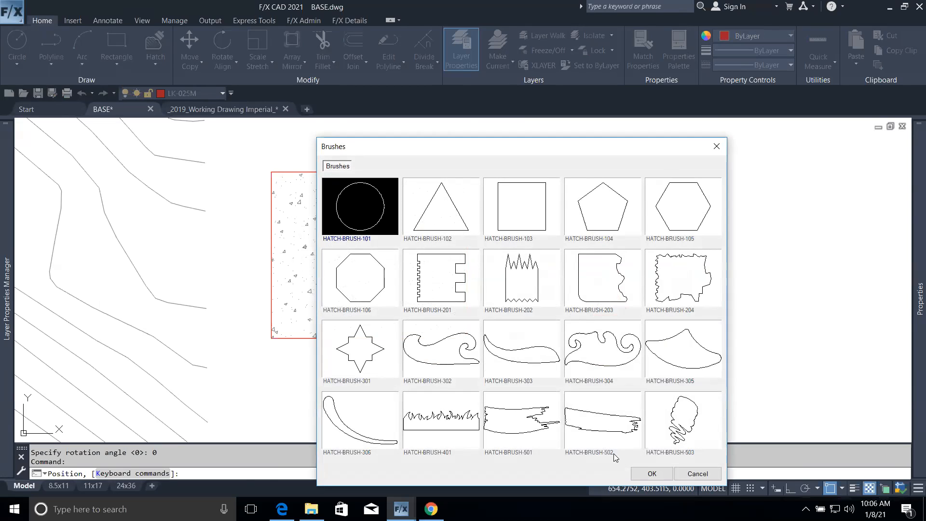
pyautogui.click(652, 474)
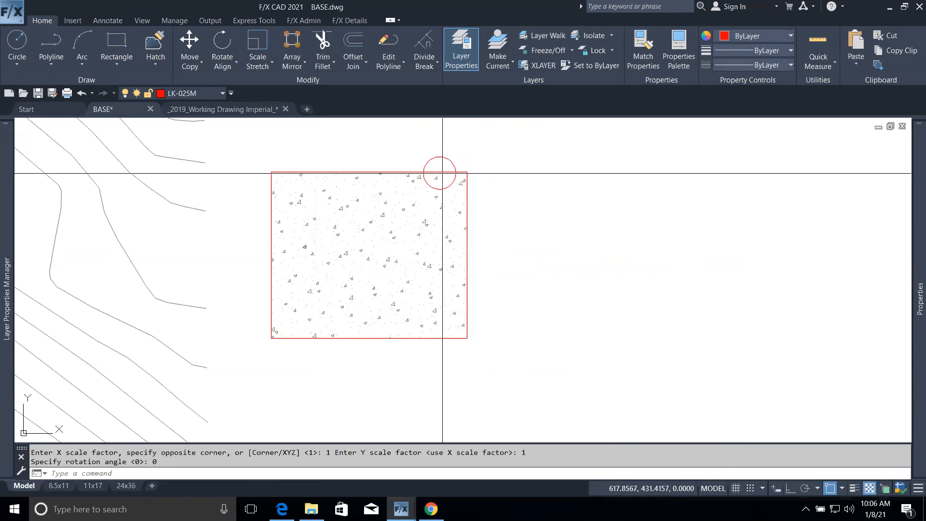
pyautogui.click(476, 172)
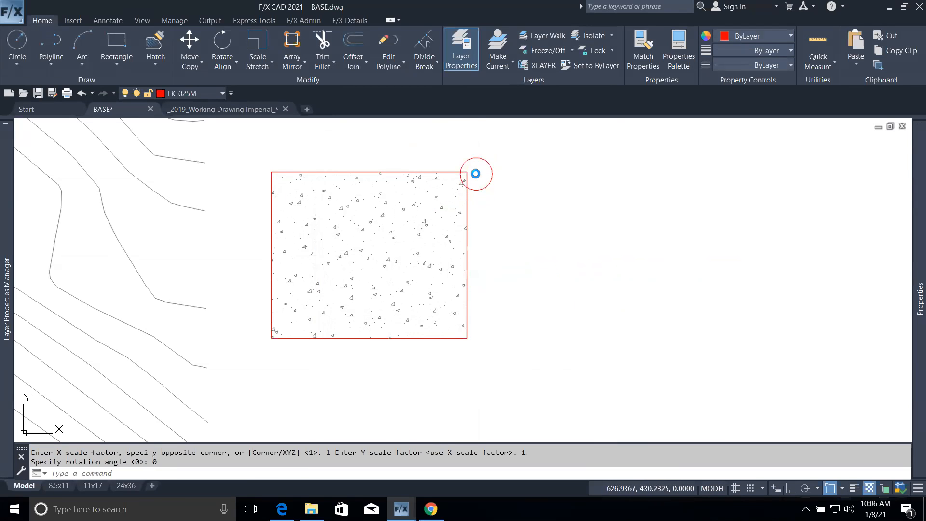
pyautogui.click(494, 185)
pyautogui.click(511, 194)
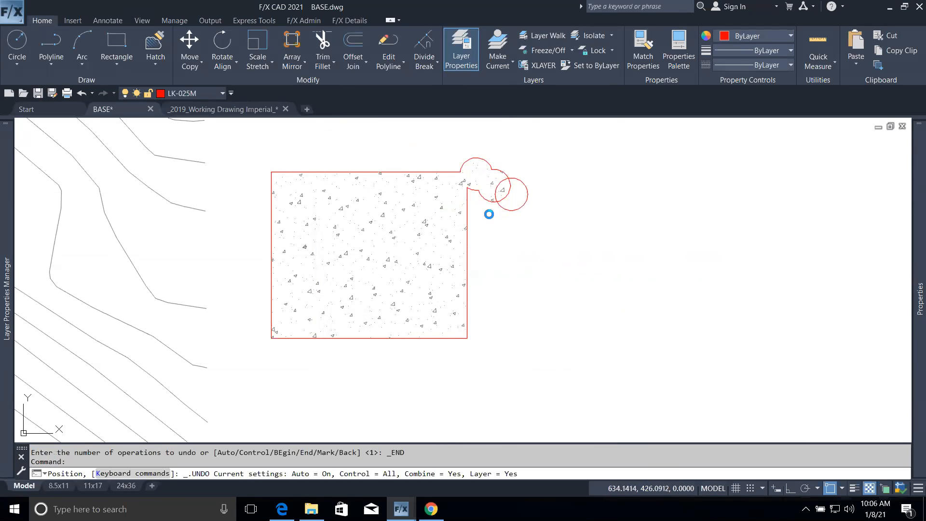
pyautogui.click(474, 195)
pyautogui.click(502, 208)
pyautogui.click(525, 205)
pyautogui.click(542, 219)
pyautogui.click(525, 218)
pyautogui.click(546, 239)
pyautogui.click(567, 235)
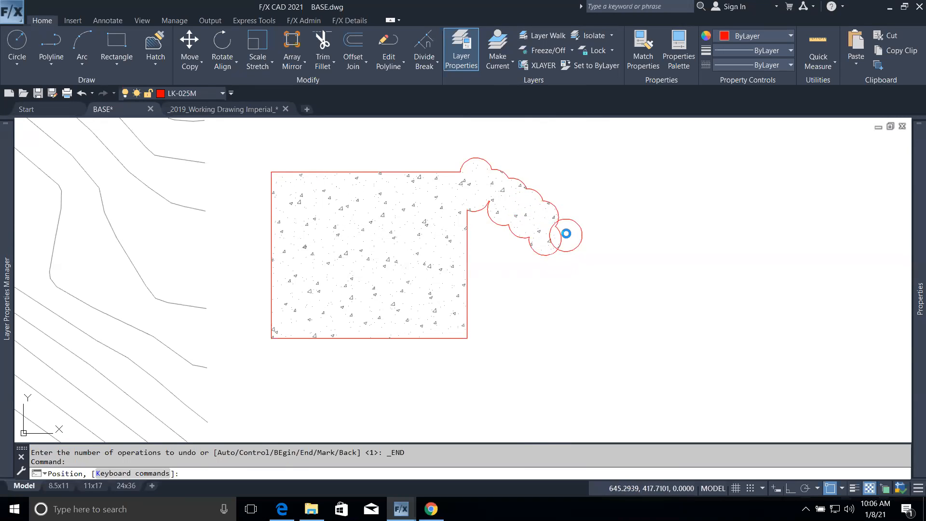
pyautogui.click(592, 239)
pyautogui.click(597, 256)
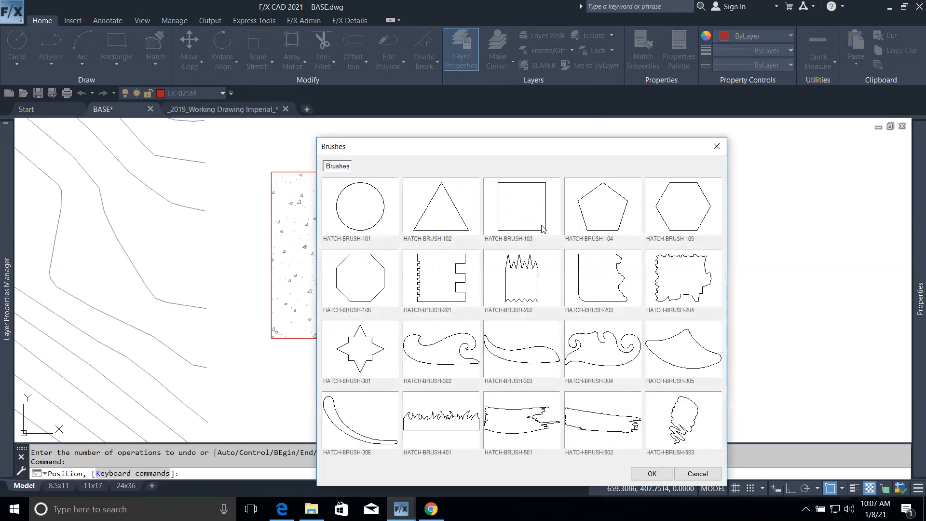
# Switch to the square brush HATCH-BRUSH-103 and add two patches at the far end of the strip.
pyautogui.click(542, 228)
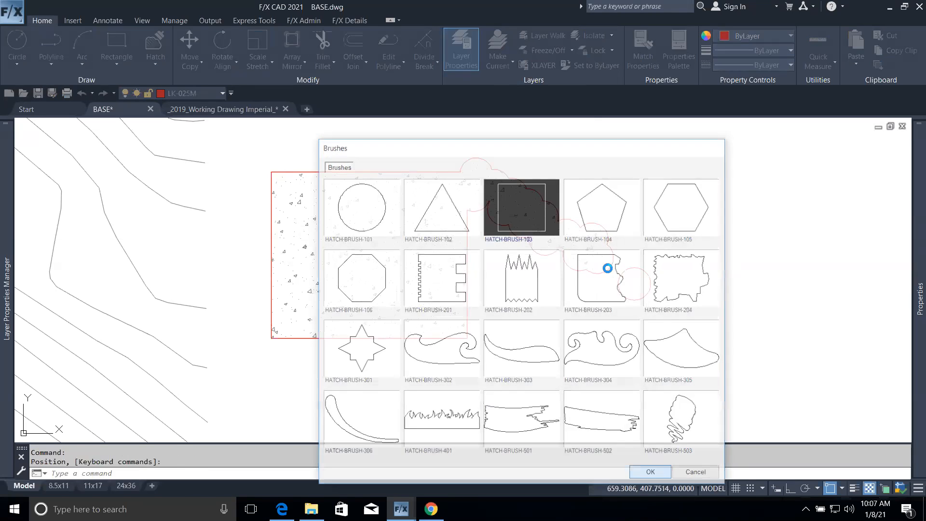
pyautogui.press('Return')
pyautogui.click(612, 248)
pyautogui.moveTo(627, 229); pyautogui.dragTo(639, 261)
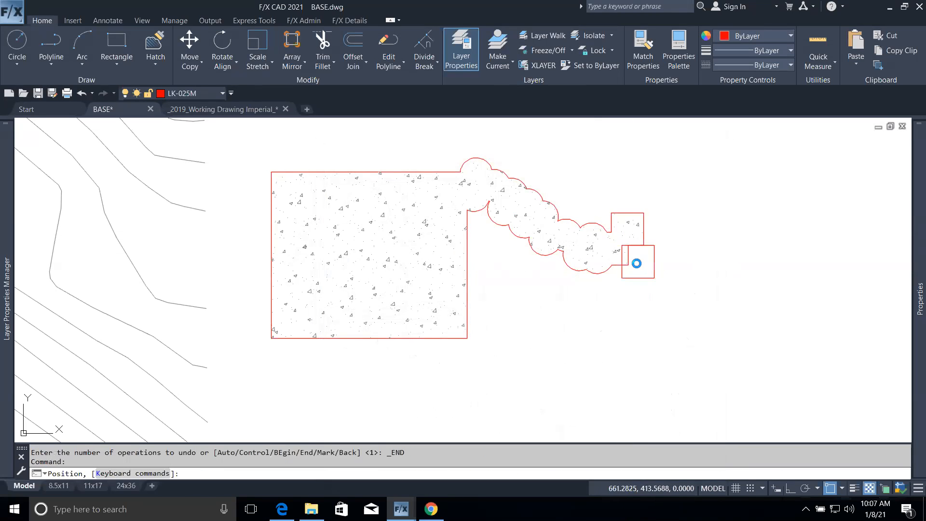
# Enlarge the square brush and add three large overlapping patches stepping down diagonally from the end of the strip.
pyautogui.press('+')
pyautogui.press('+')
pyautogui.press('+')
pyautogui.press('+')
pyautogui.press('+')
pyautogui.press('+')
pyautogui.press('+')
pyautogui.press('+')
pyautogui.press('+')
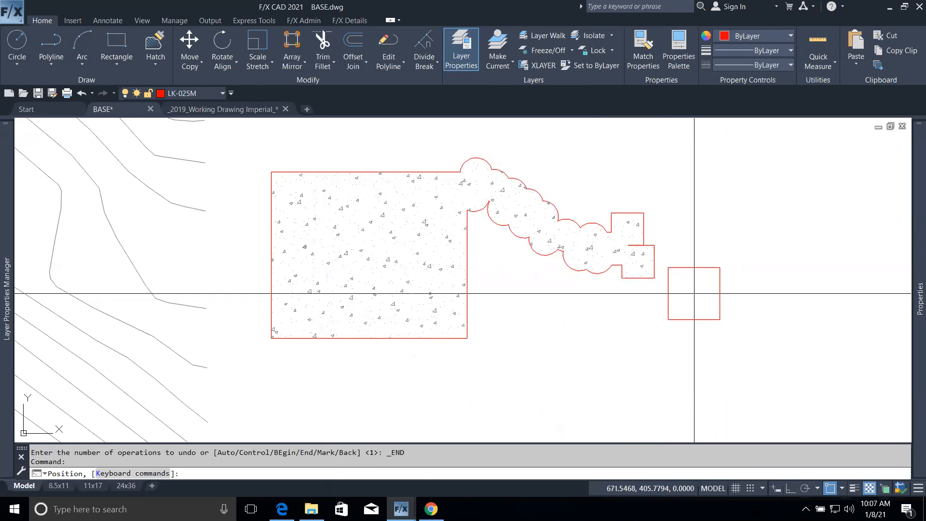
pyautogui.click(668, 244)
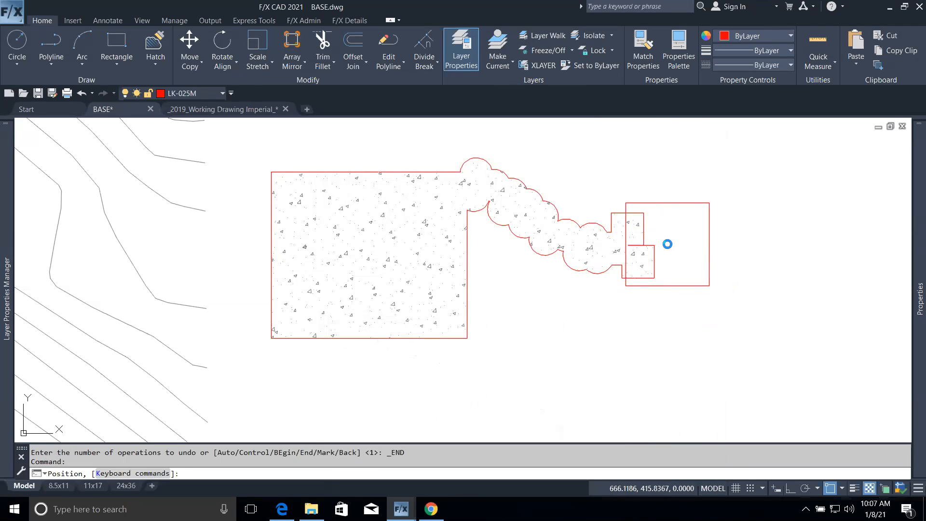
pyautogui.click(707, 281)
pyautogui.click(740, 311)
# Shrink the square brush and add one smaller patch along the upper edge of the stepped area.
pyautogui.press('-')
pyautogui.press('-')
pyautogui.press('-')
pyautogui.press('-')
pyautogui.press('-')
pyautogui.press('-')
pyautogui.press('-')
pyautogui.press('-')
pyautogui.press('-')
pyautogui.click(751, 262)
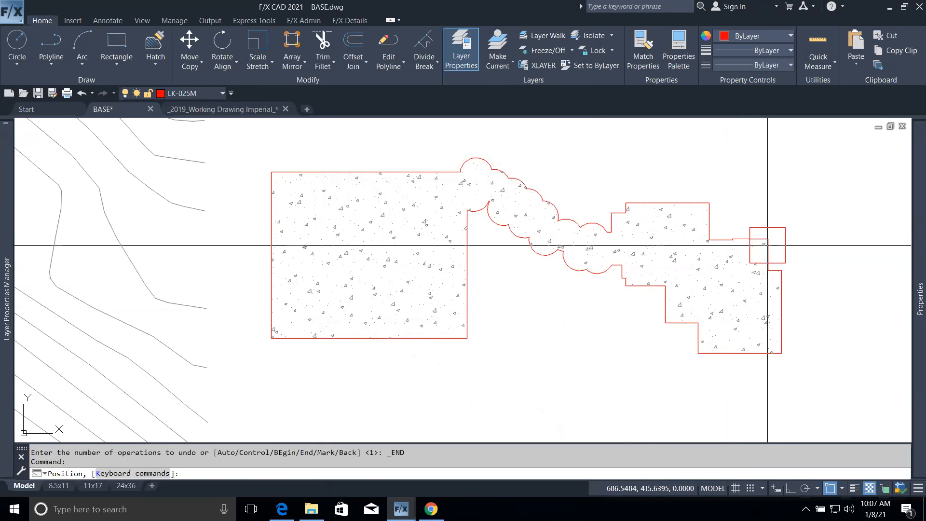
# Rotate the square brush diagonally and add three patches above the stepped area and one at the rectangle's inner corner.
pyautogui.press(',')
pyautogui.press(',')
pyautogui.press(',')
pyautogui.press(',')
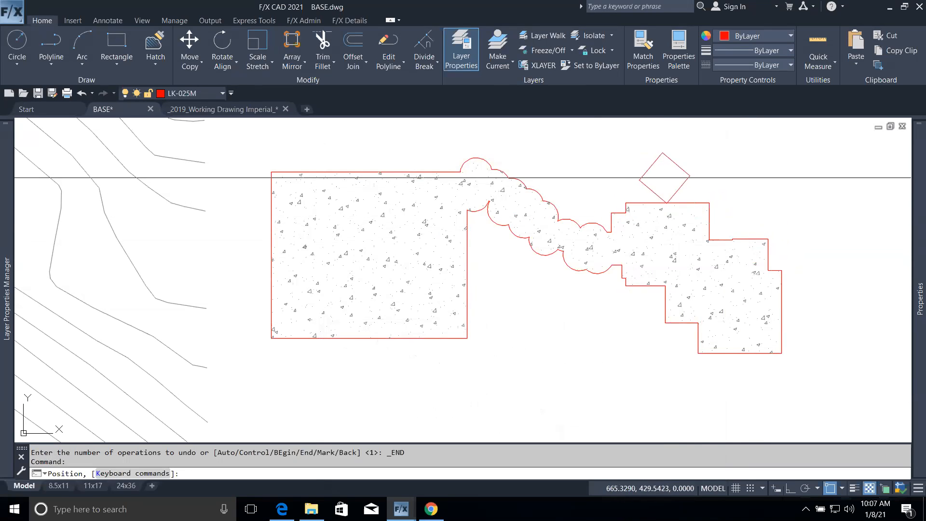
pyautogui.click(666, 190)
pyautogui.click(660, 157)
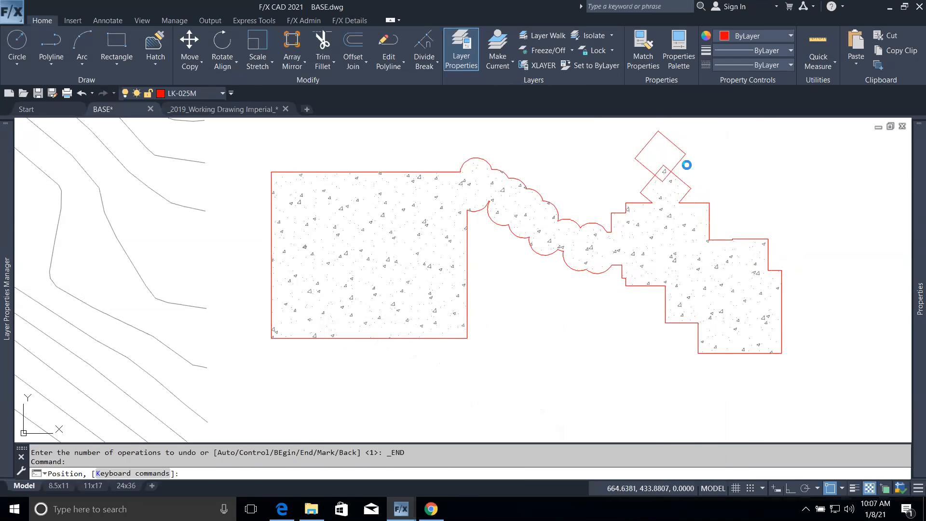
pyautogui.click(712, 168)
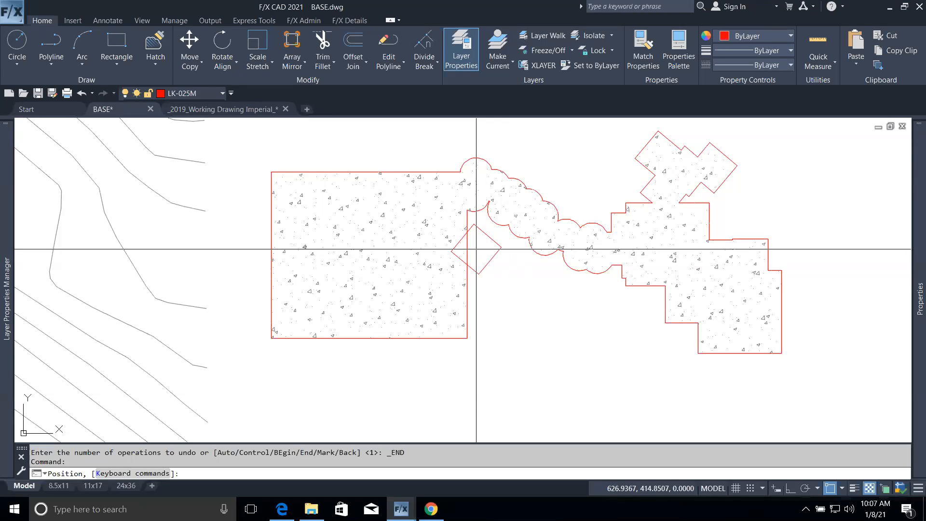
pyautogui.click(474, 209)
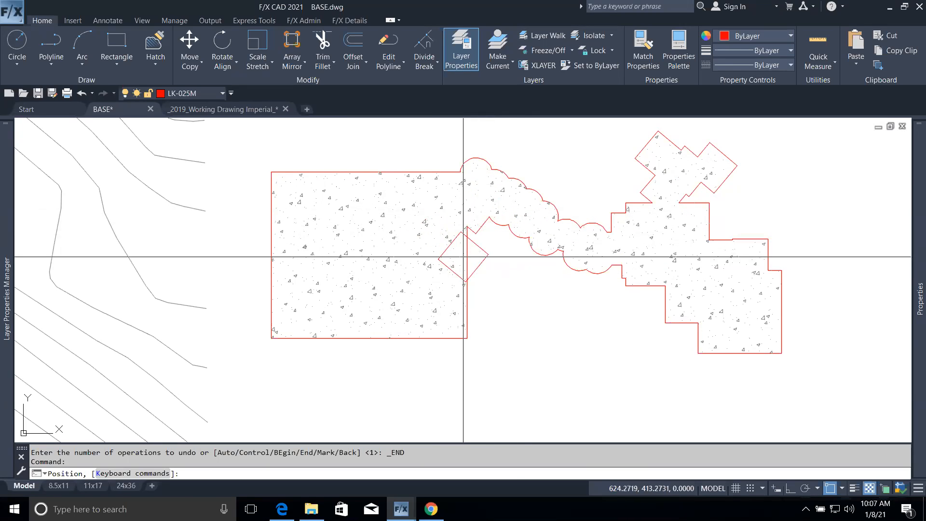
pyautogui.press('Escape')
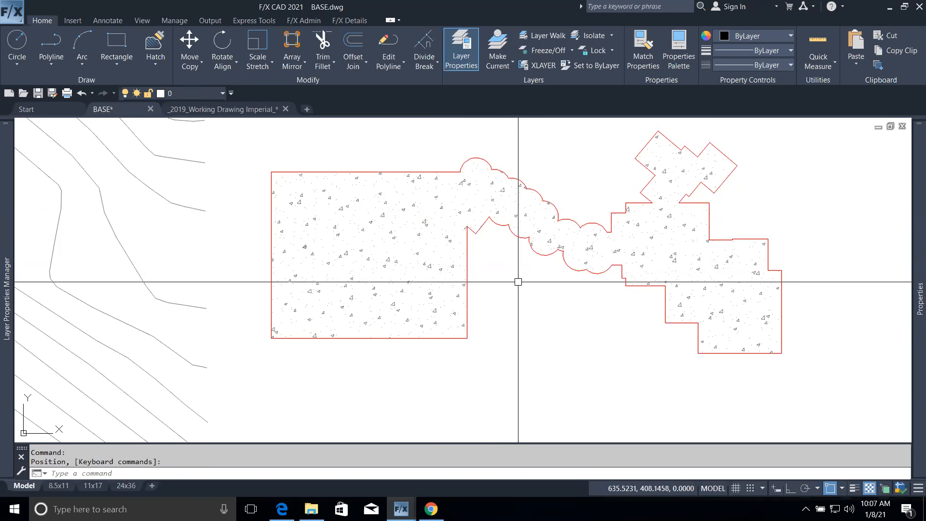
# Switch to the _2019_Working Drawing Imperial_ drawing.
pyautogui.click(224, 116)
pyautogui.click(195, 66)
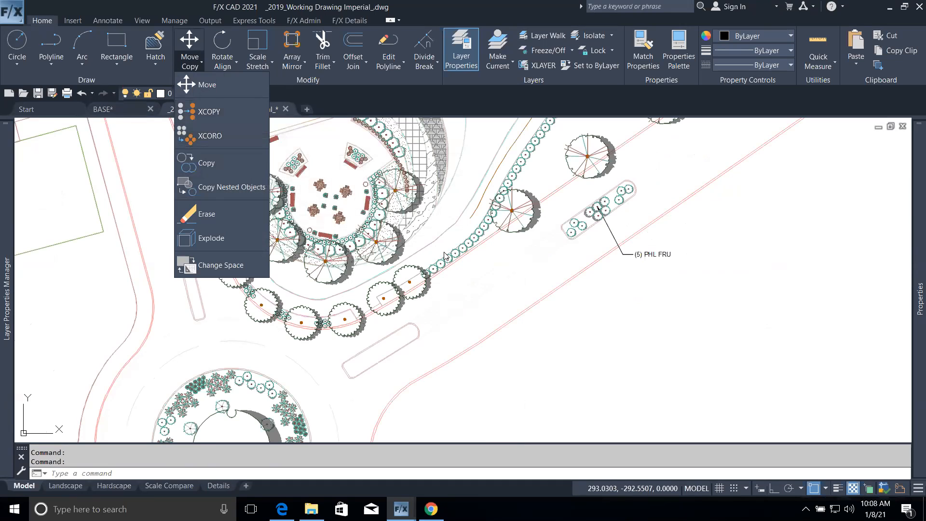
pyautogui.press('F1')
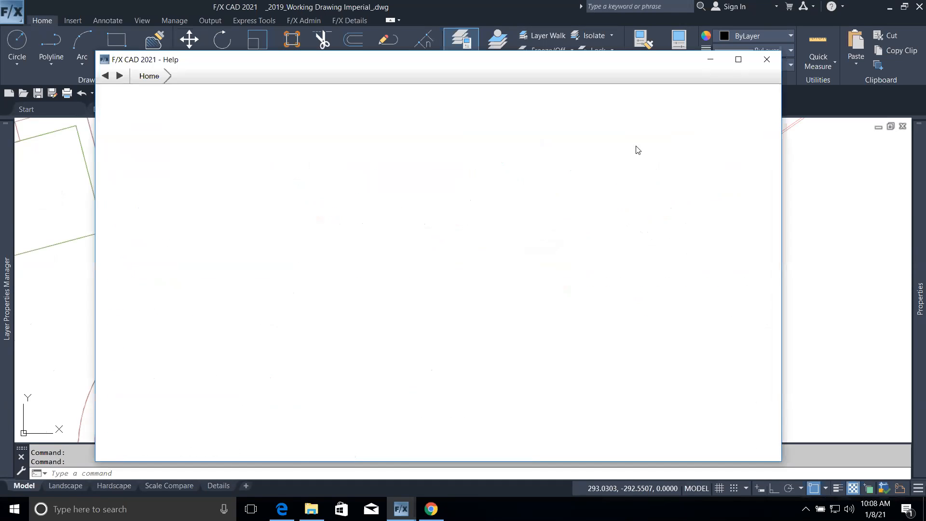
pyautogui.click(766, 57)
pyautogui.press('Escape')
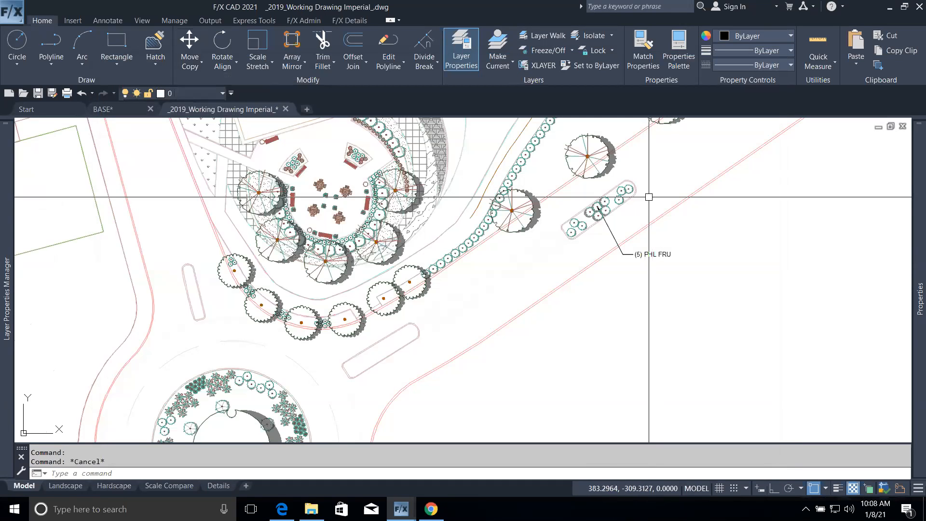
# Use XCOPY to copy the planting group and its (5) PHL FRU label into the empty island above the circular bed.
pyautogui.click(195, 69)
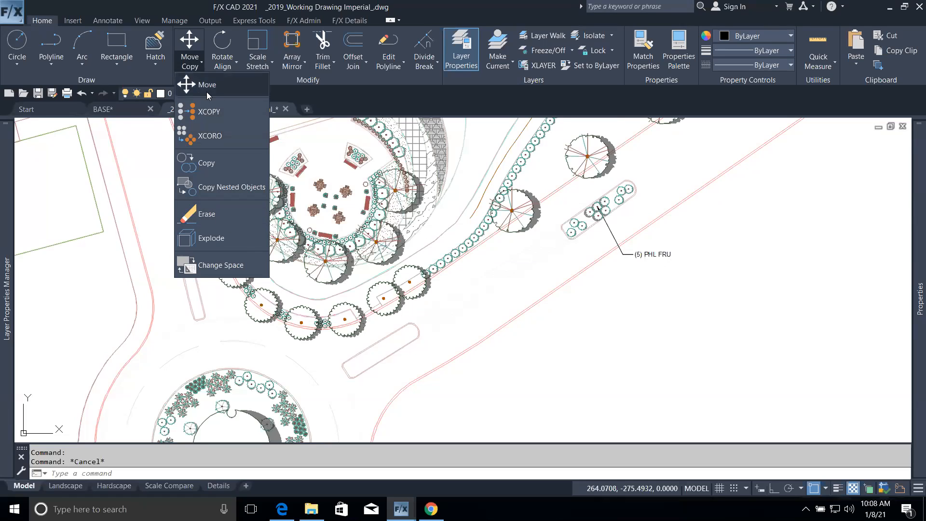
pyautogui.click(209, 111)
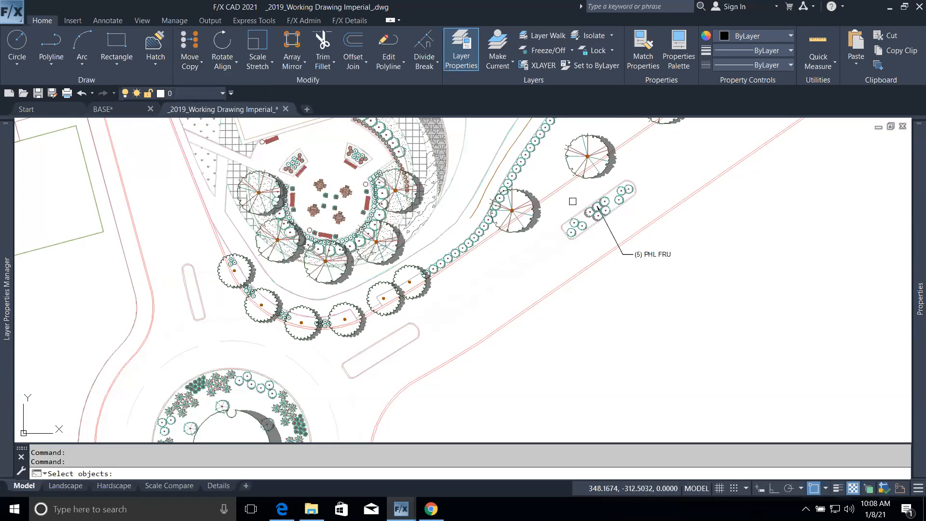
pyautogui.click(546, 179)
pyautogui.click(697, 279)
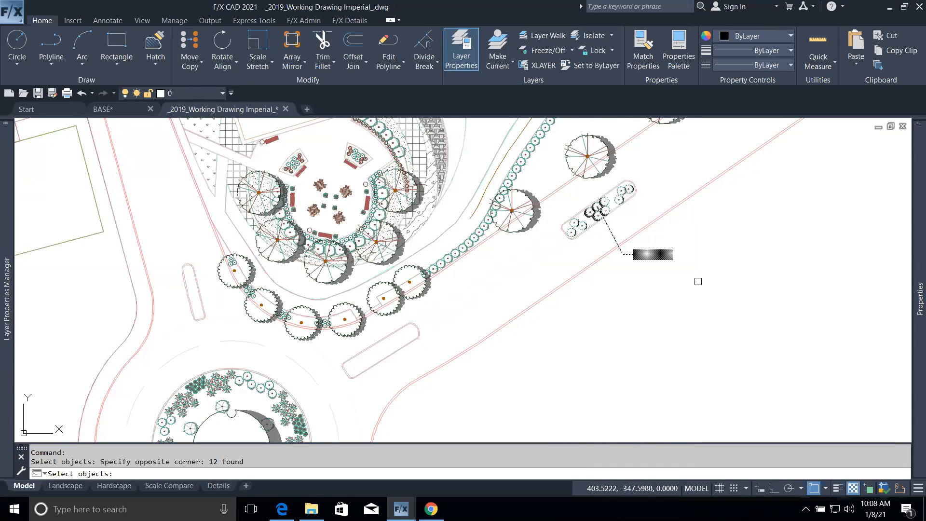
pyautogui.press('Return')
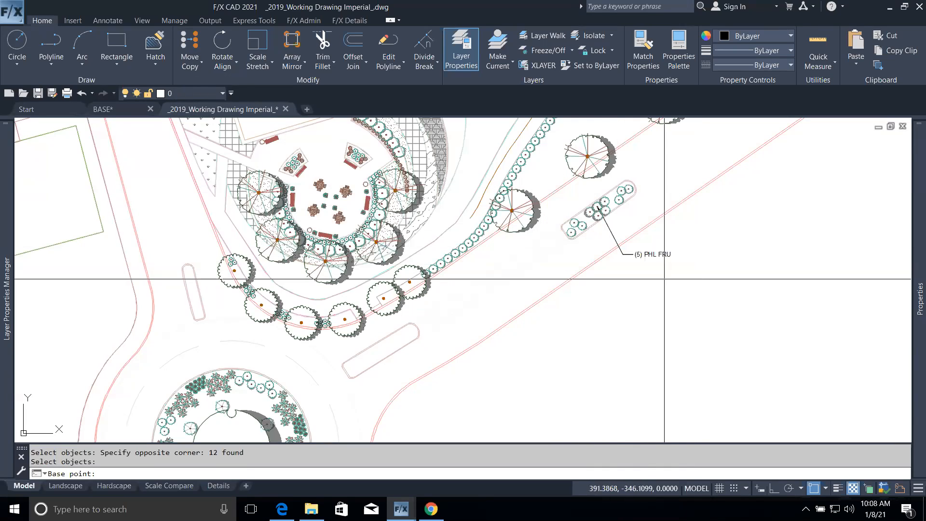
pyautogui.click(571, 233)
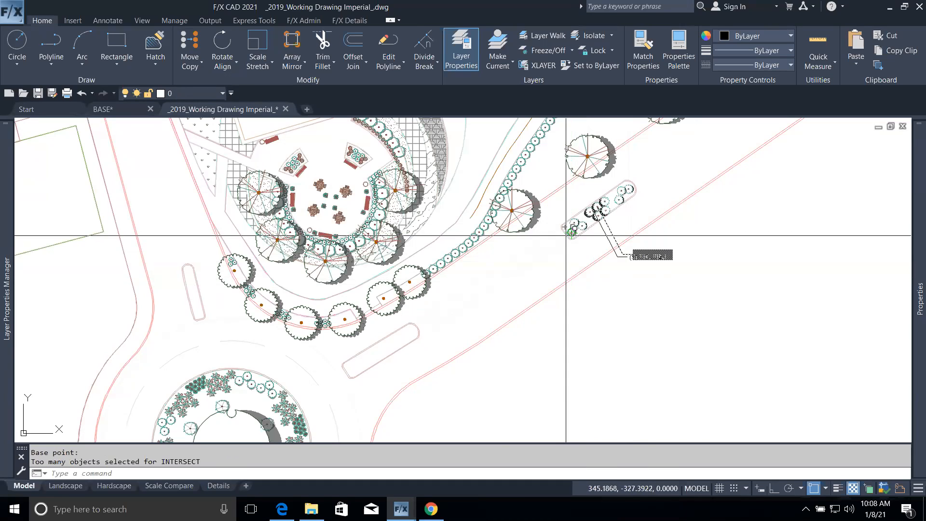
pyautogui.click(351, 372)
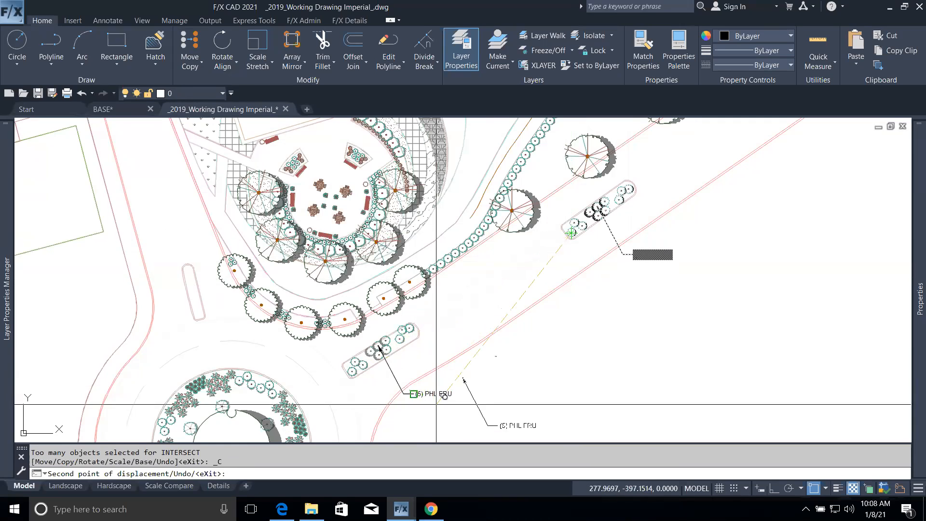
pyautogui.press('Escape')
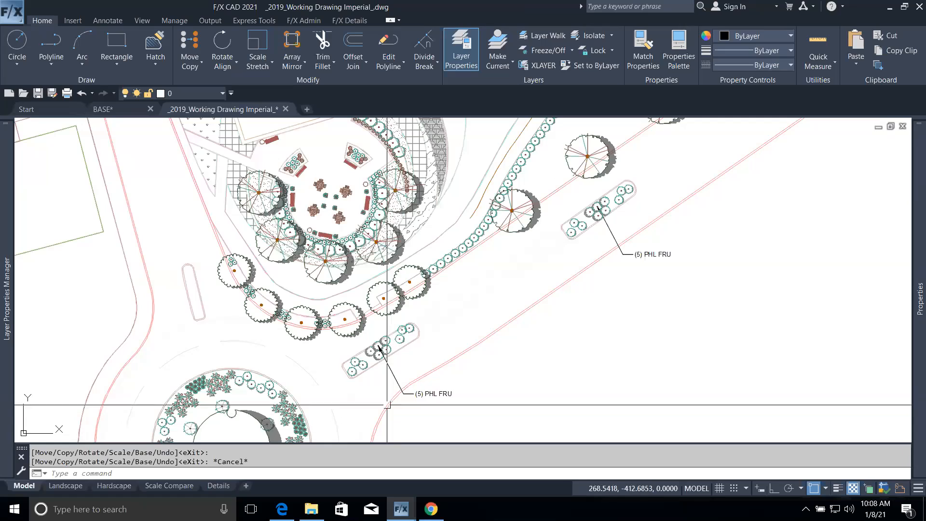
# Use XCORO to copy the upper island's planting group into the open area below the road and rotate the copy slightly clockwise.
pyautogui.click(200, 59)
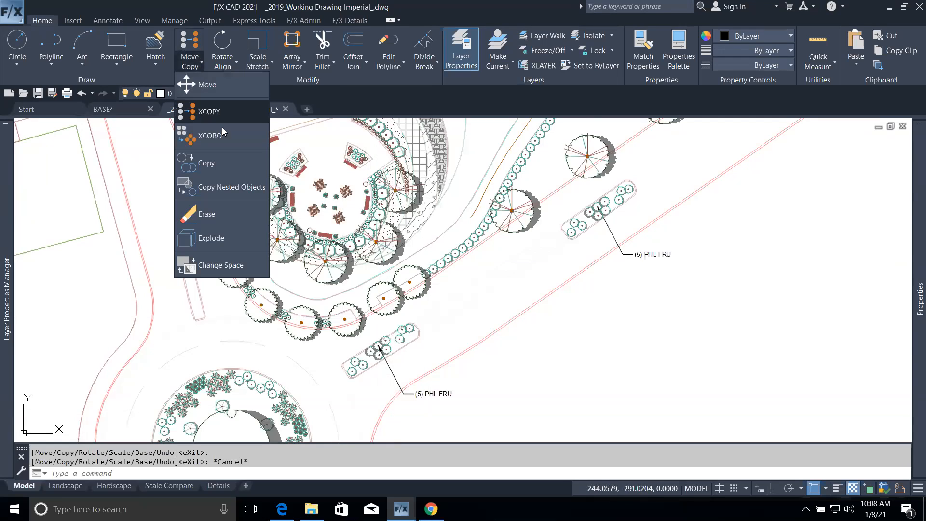
pyautogui.click(222, 135)
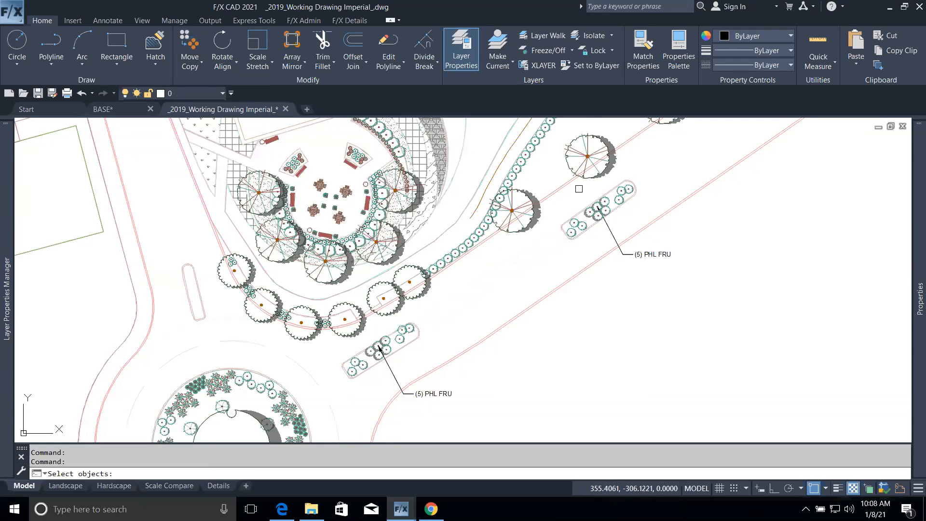
pyautogui.click(547, 172)
pyautogui.click(650, 238)
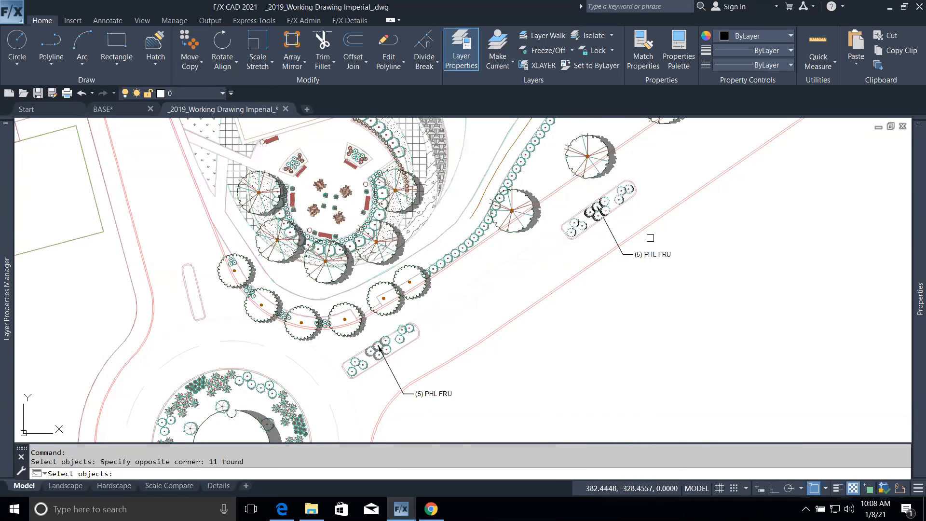
pyautogui.press('Return')
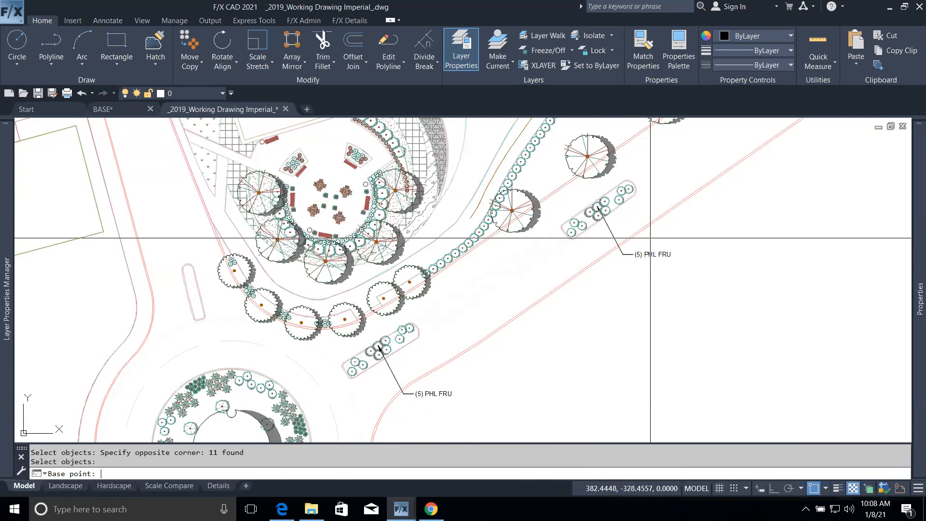
pyautogui.click(575, 235)
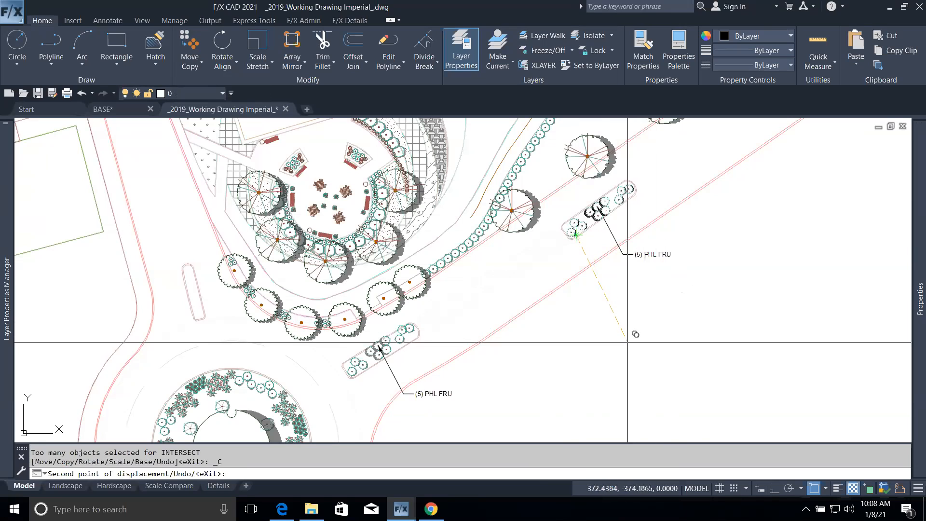
pyautogui.click(627, 342)
pyautogui.click(729, 366)
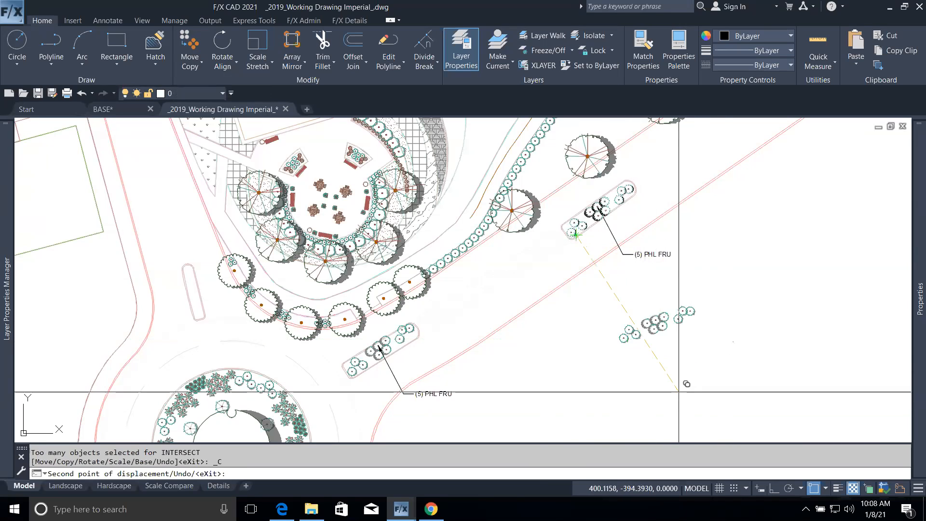
pyautogui.press('Escape')
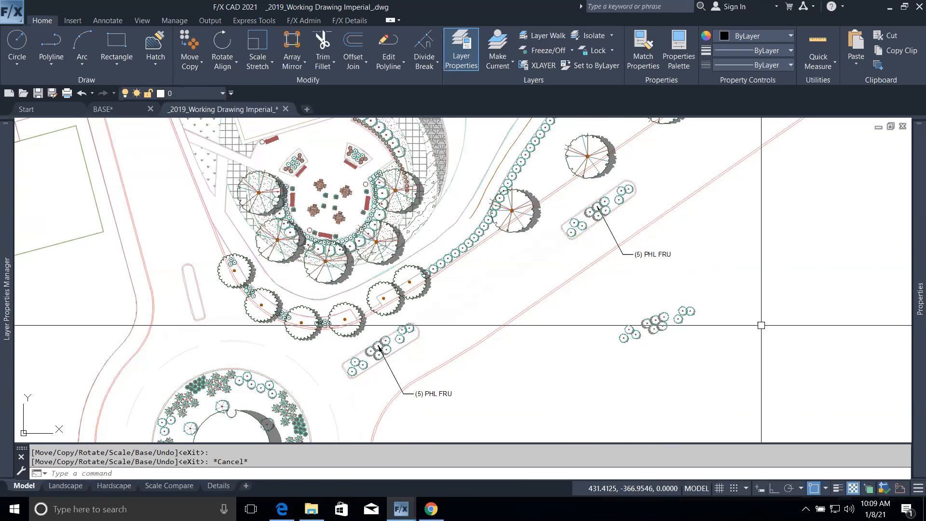
# Run MOCORO on the upper island's planting group and copy it into the open area to the right of the (5) PHL FRU label.
pyautogui.write('mo')
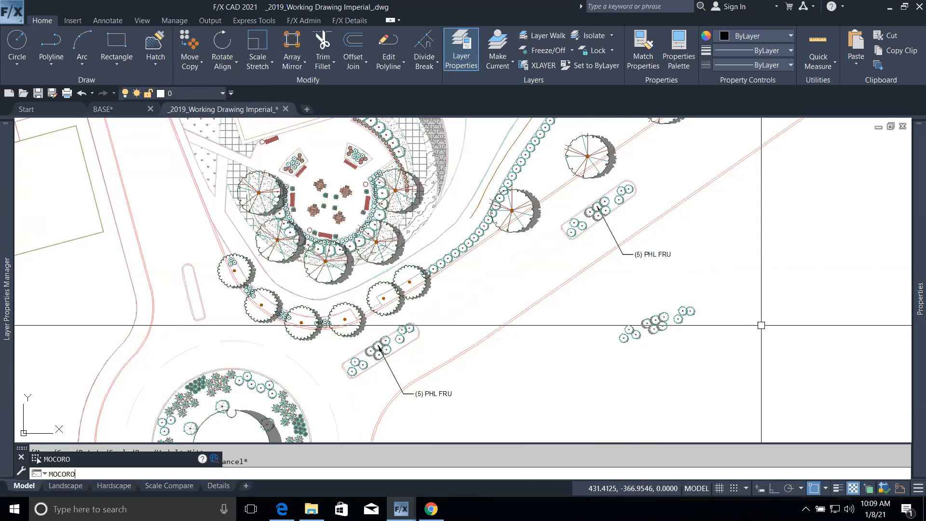
pyautogui.press('Return')
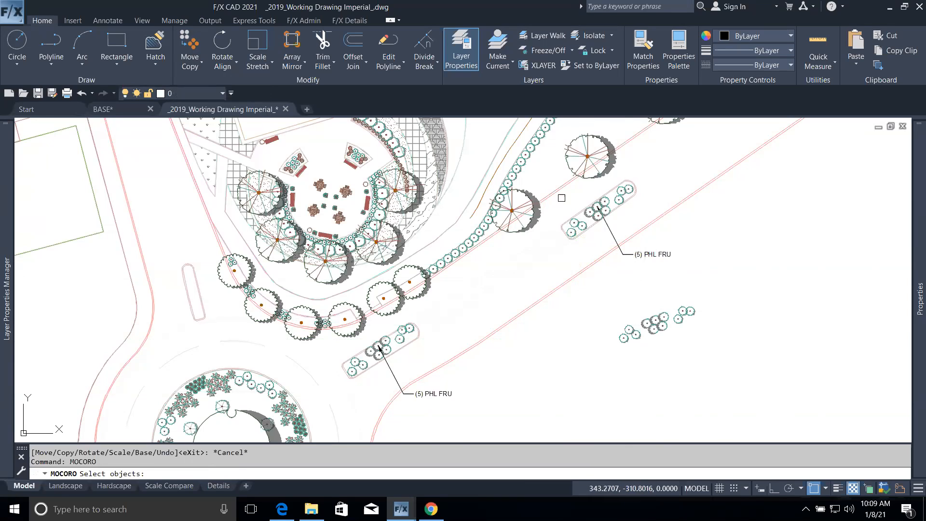
pyautogui.click(543, 180)
pyautogui.click(662, 237)
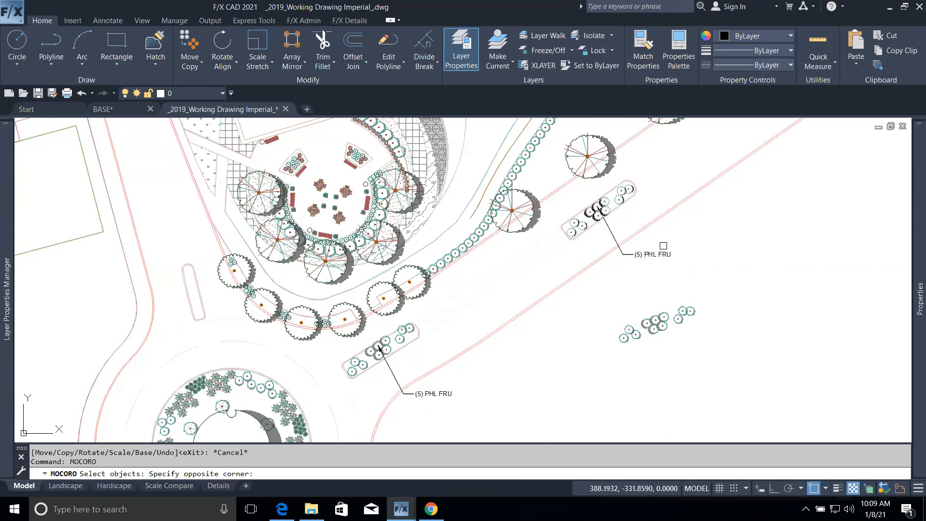
pyautogui.press('Return')
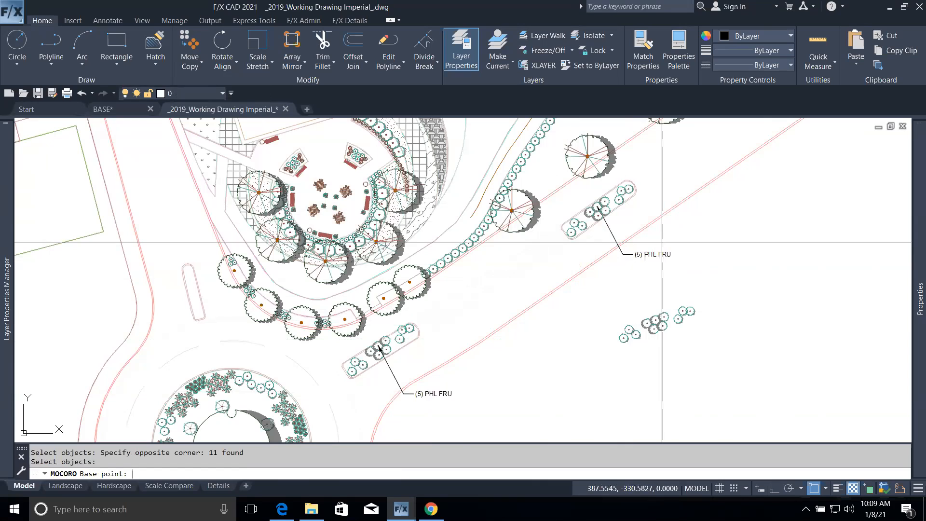
pyautogui.click(571, 232)
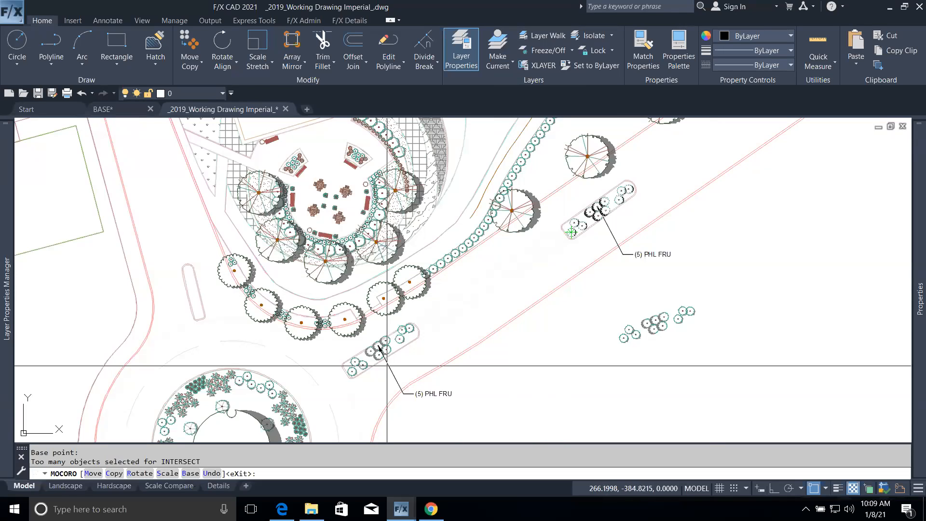
pyautogui.write('c')
pyautogui.press('Return')
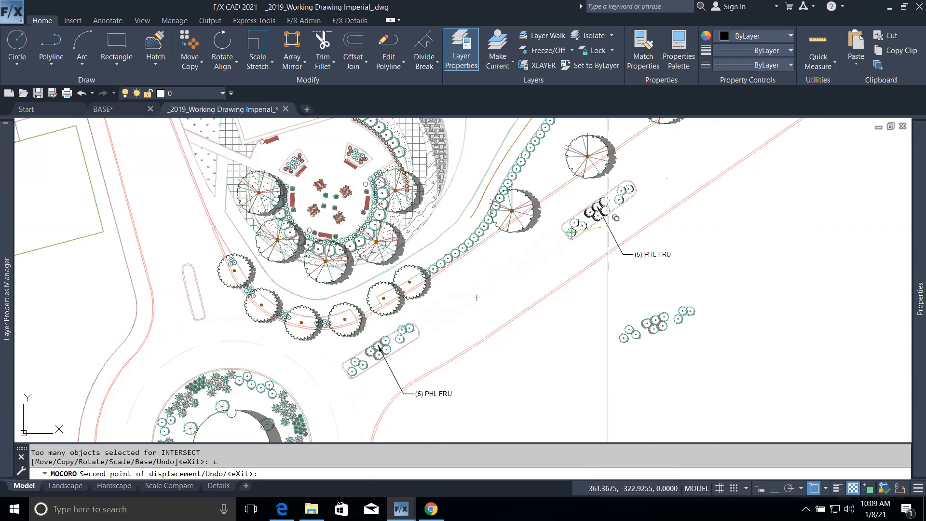
pyautogui.click(760, 276)
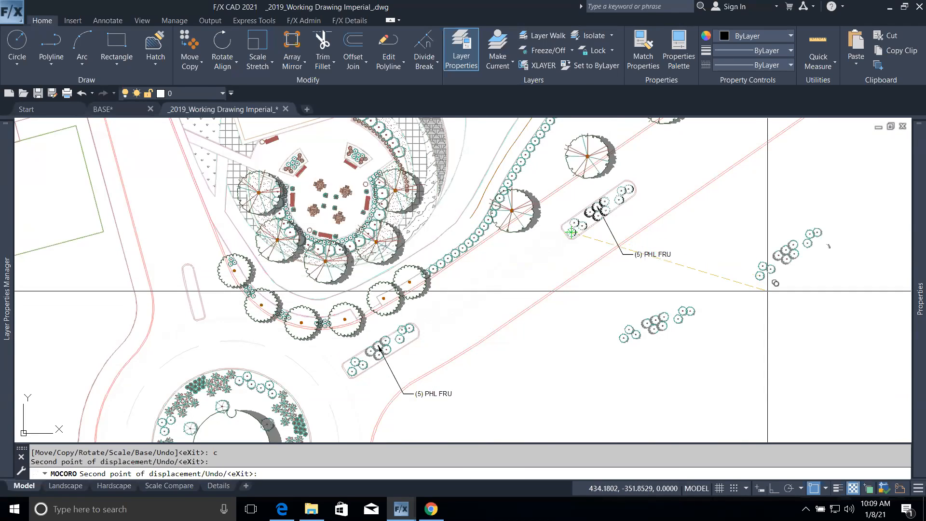
pyautogui.press('Return')
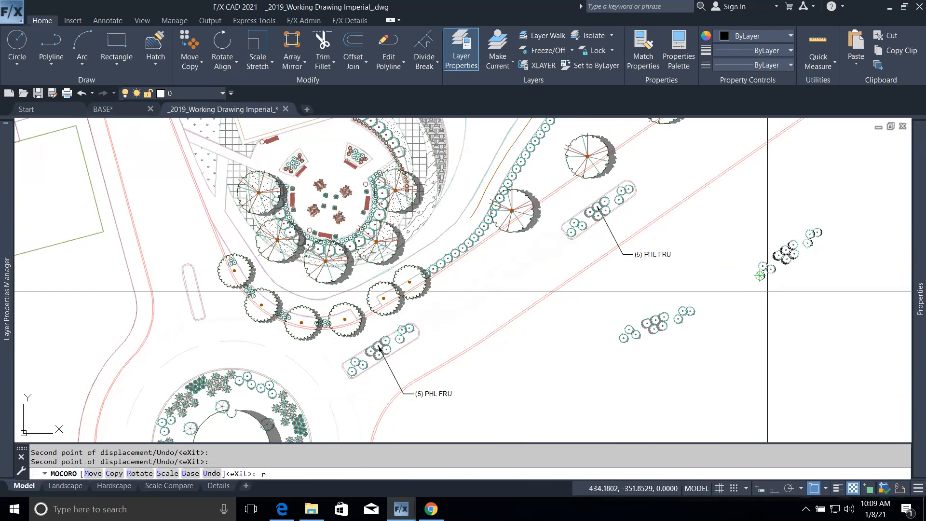
# Rotate the new planting copy clockwise about its base point until the row lies nearly horizontal, and end MOCORO.
pyautogui.write('r')
pyautogui.press('Return')
pyautogui.click(800, 323)
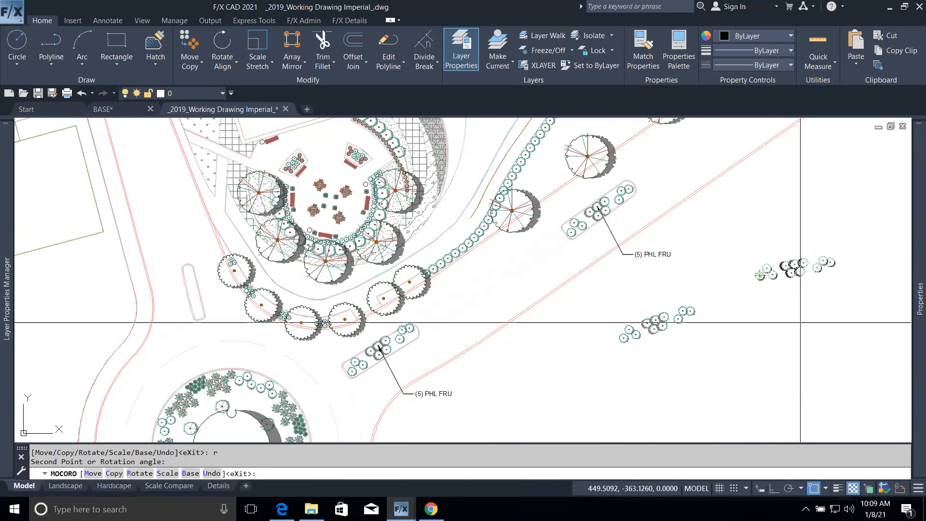
pyautogui.press('Escape')
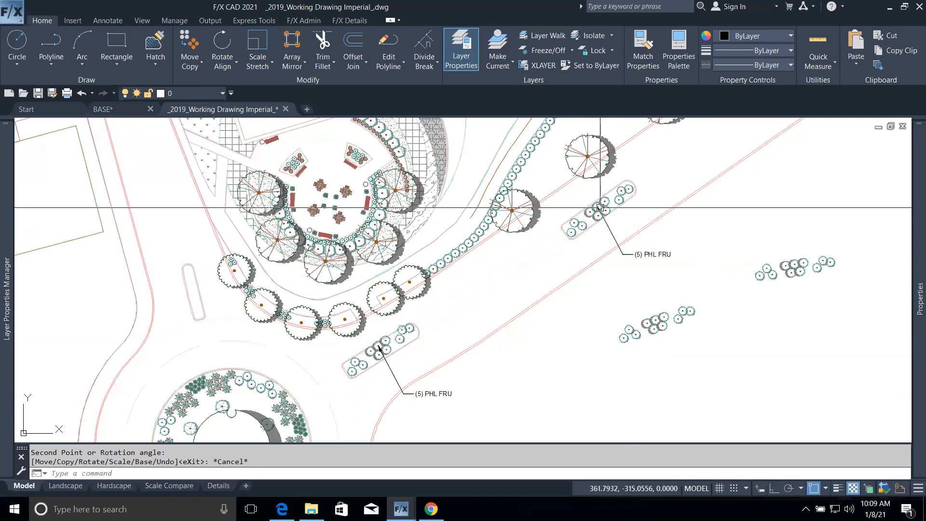
# Show the Insert tools and create a new blank drawing.
pyautogui.moveTo(589, 213)
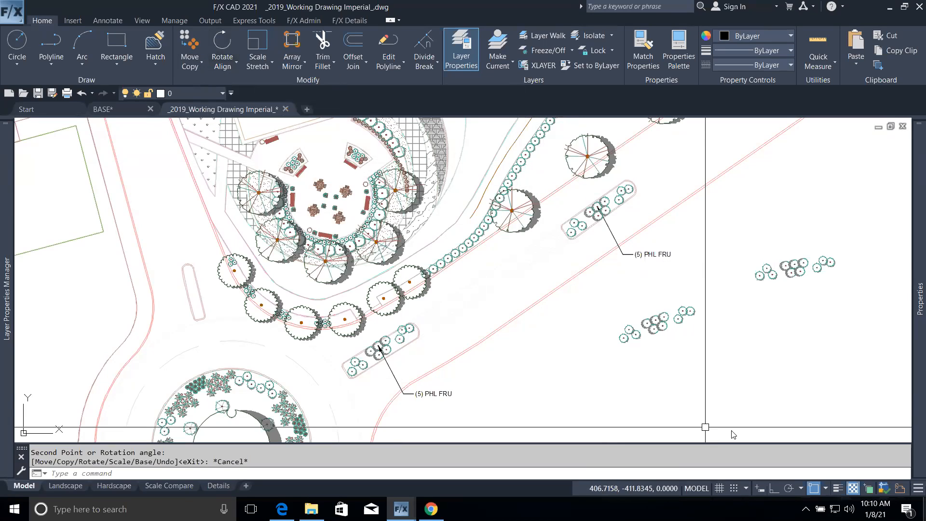
pyautogui.click(75, 19)
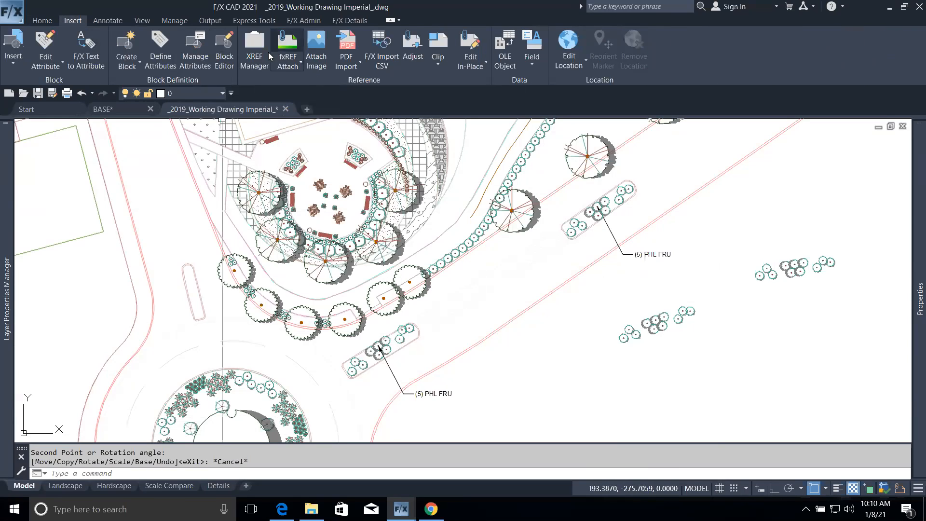
pyautogui.click(304, 108)
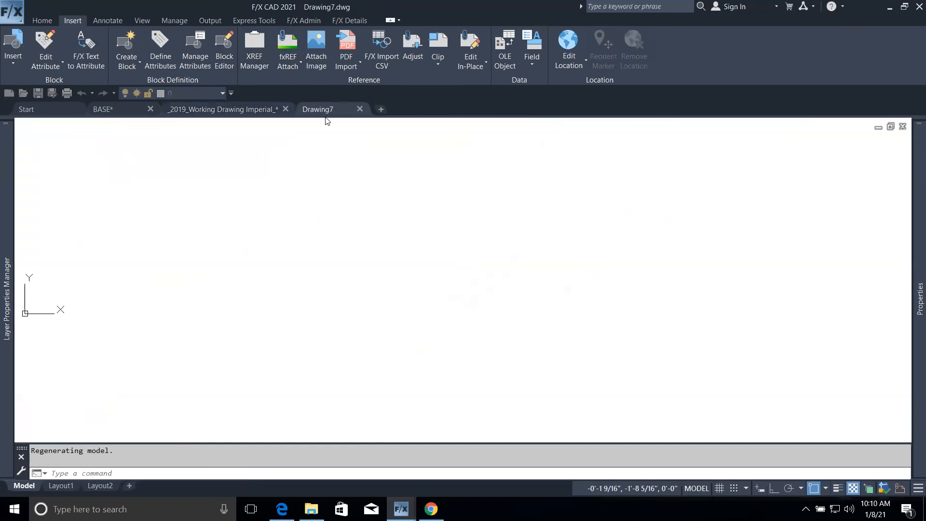
# Close the BASE drawing without saving its changes and return to the blank Drawing7.
pyautogui.click(146, 110)
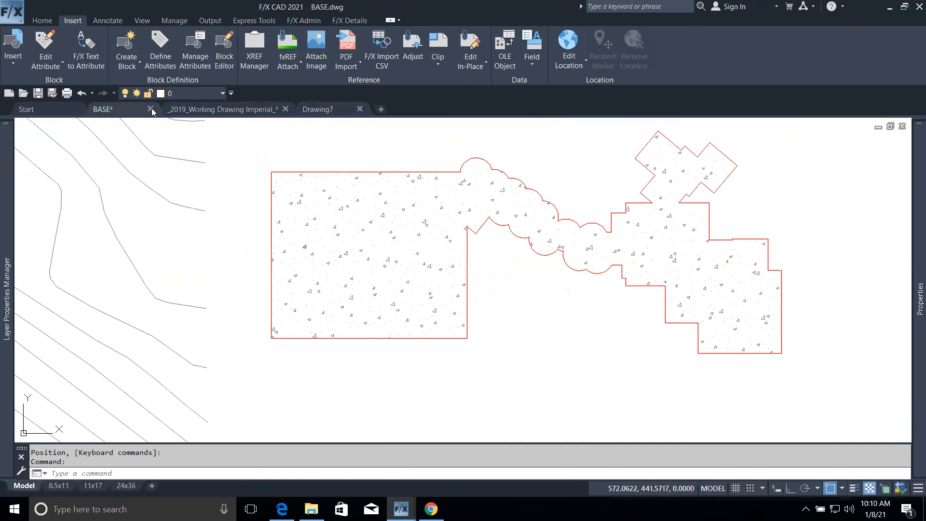
pyautogui.click(150, 109)
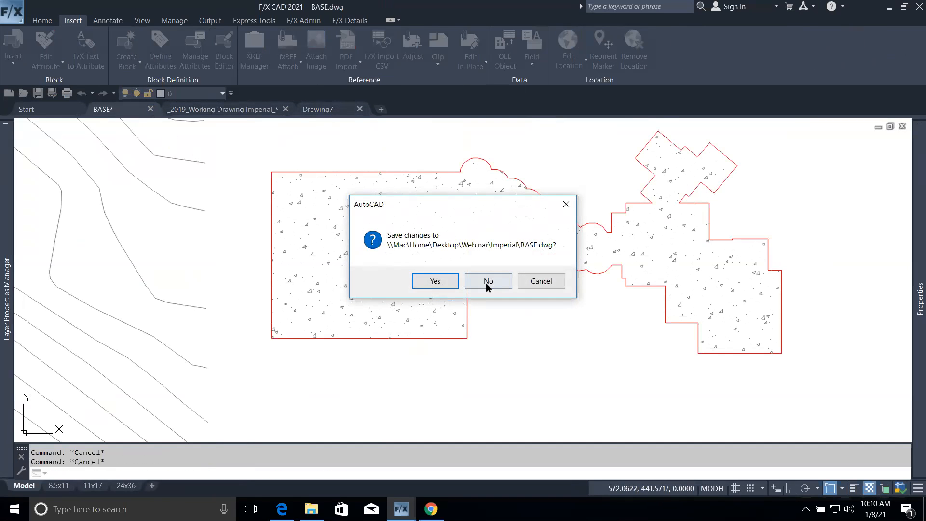
pyautogui.click(486, 282)
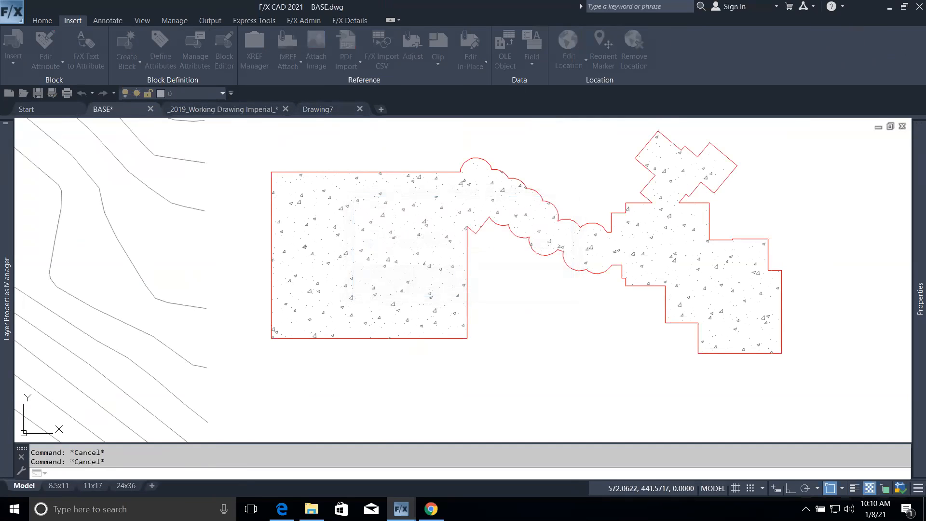
pyautogui.click(245, 110)
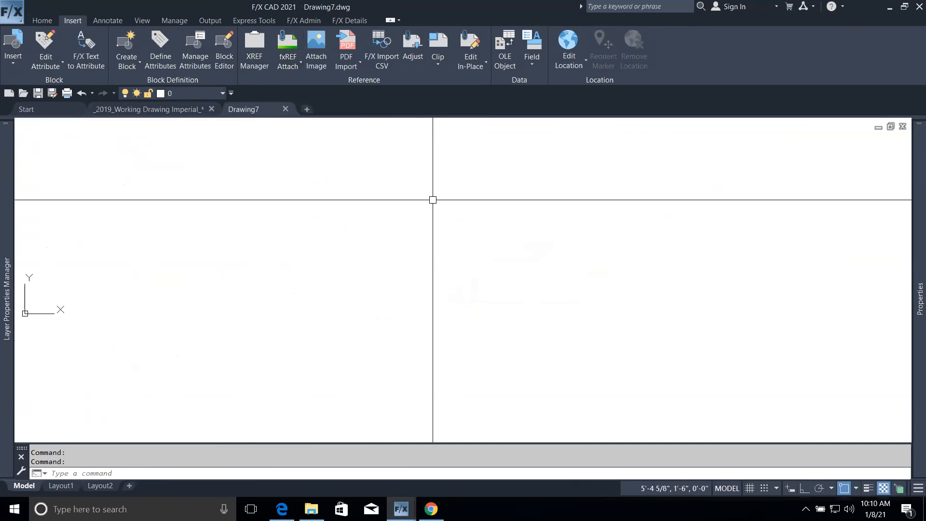
# Attach BASE.dwg from the Imperial folder as an external reference at scale 1.00, insertion point 0,0,0 and relative path.
pyautogui.write('xr')
pyautogui.press('Return')
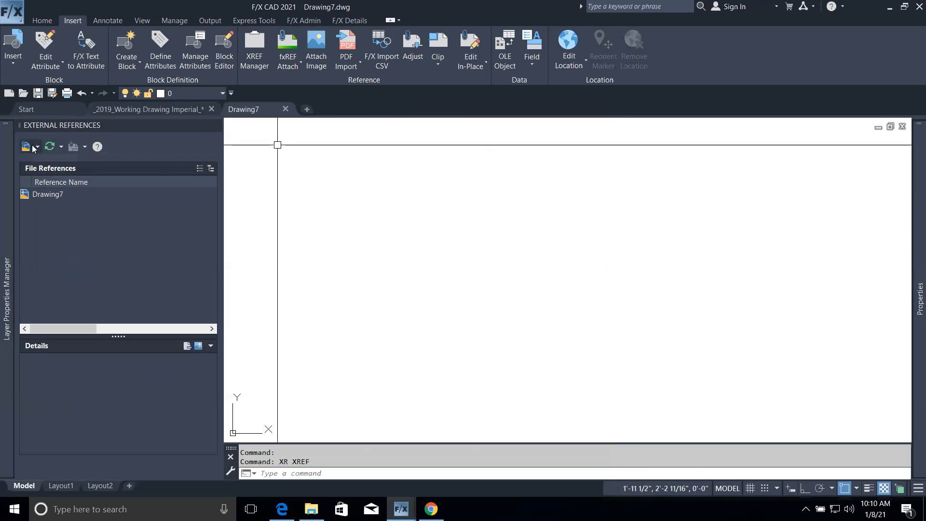
pyautogui.click(38, 147)
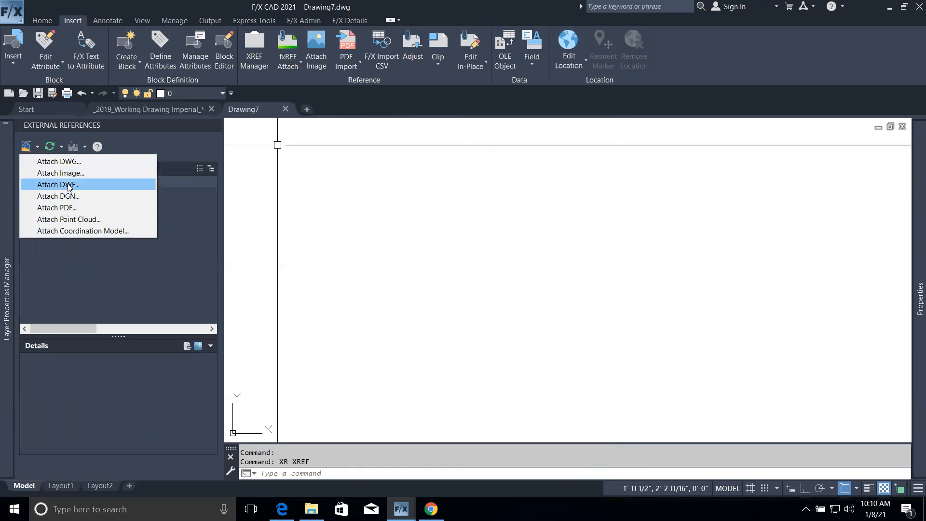
pyautogui.click(69, 164)
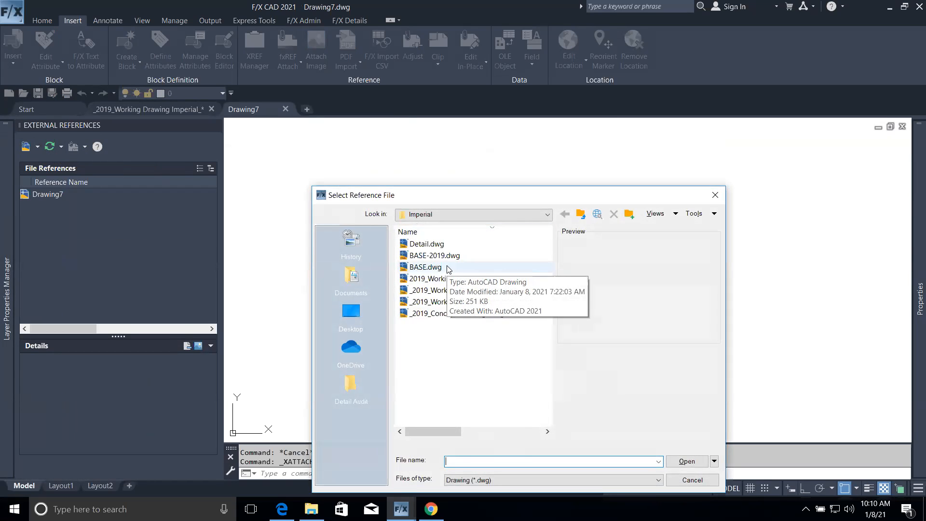
pyautogui.click(427, 266)
pyautogui.click(686, 461)
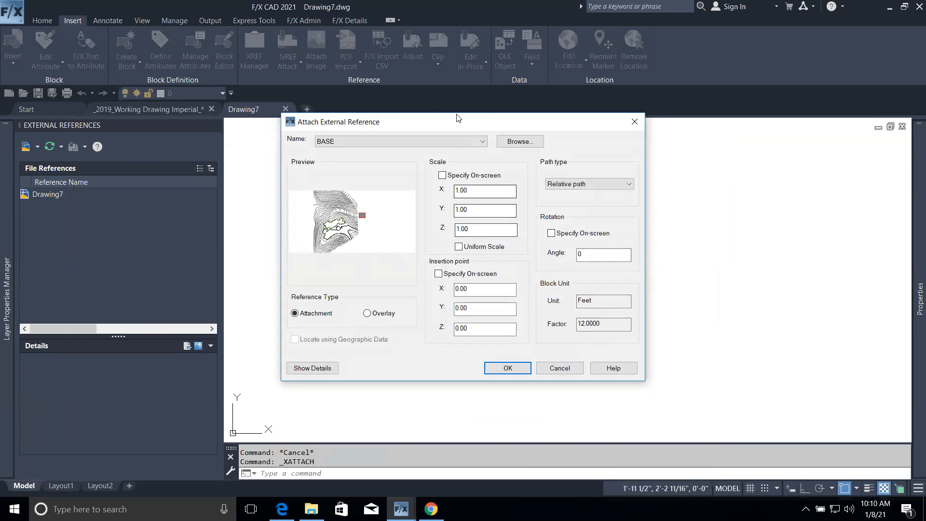
pyautogui.click(508, 368)
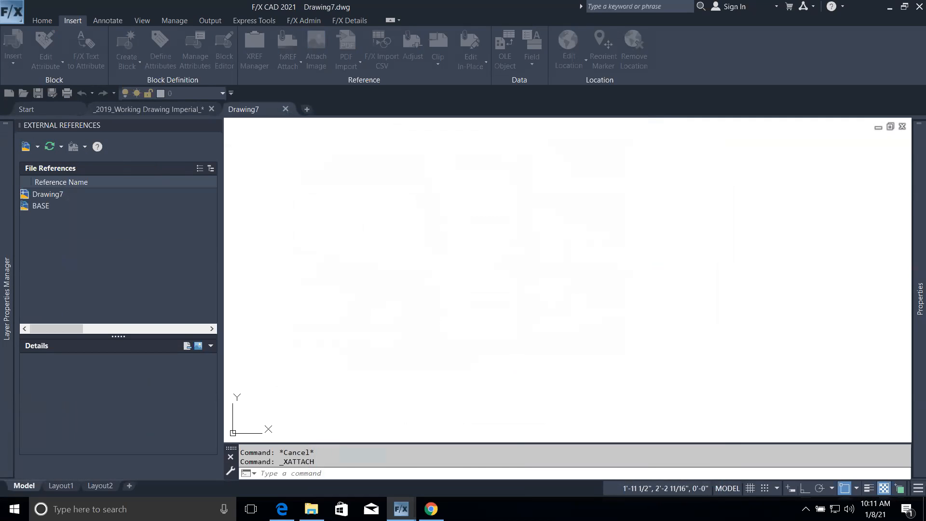
pyautogui.scroll(-5, 580, 302)
pyautogui.scroll(6, 581, 304)
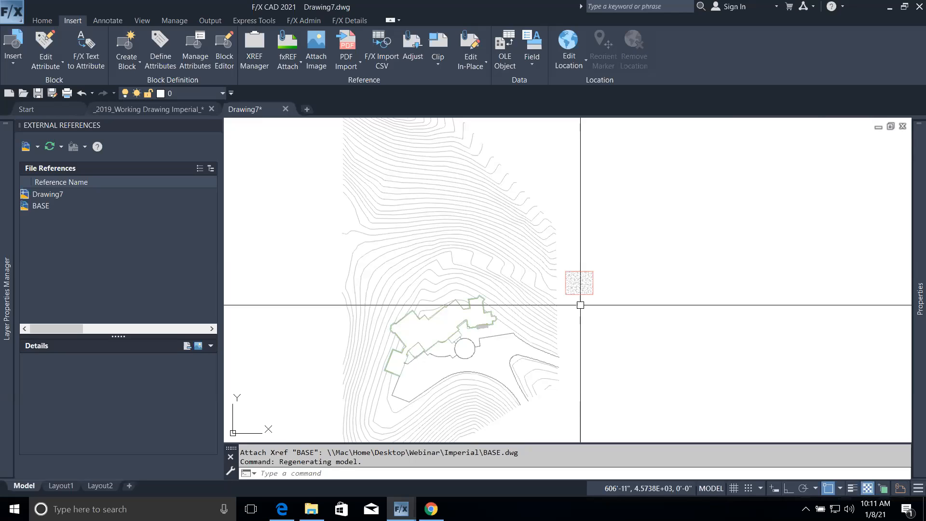
# Erase the inserted BASE reference and detach BASE from the drawing's external references.
pyautogui.click(71, 208)
pyautogui.press('Delete')
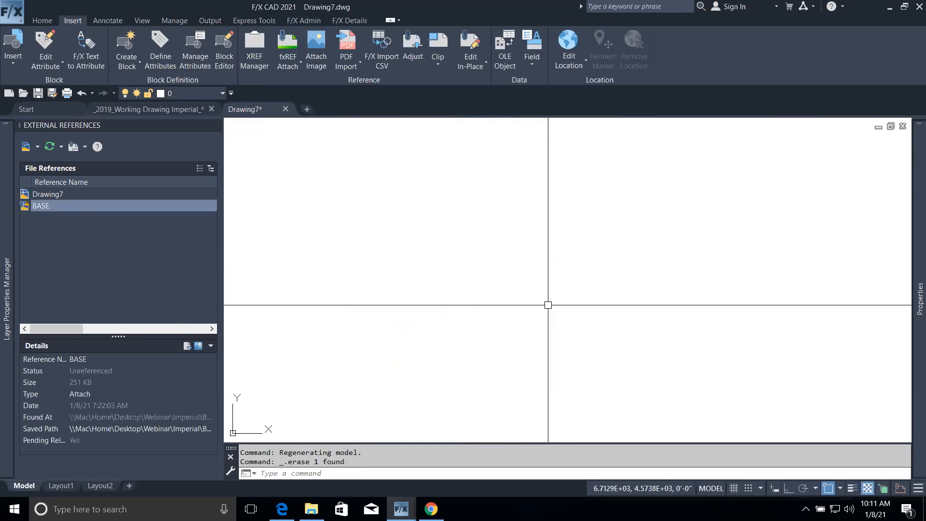
pyautogui.rightClick(71, 207)
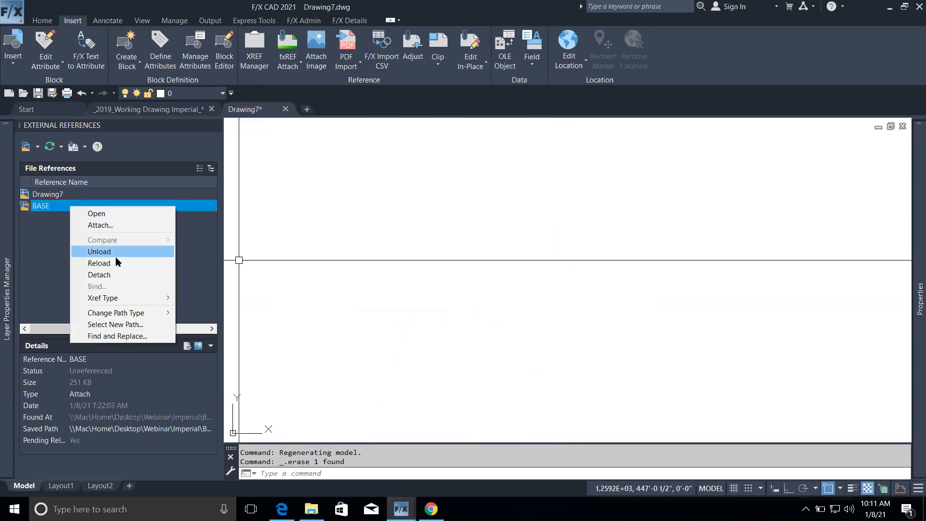
pyautogui.click(99, 275)
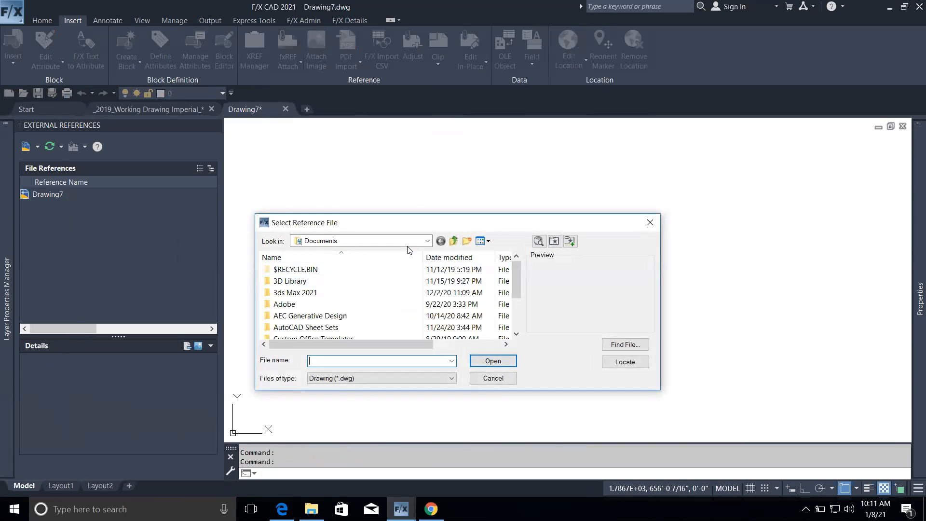
# Select BASE.dwg from the Imperial folder inside the desktop Webinar folder as the reference file to attach.
pyautogui.click(412, 242)
pyautogui.click(401, 262)
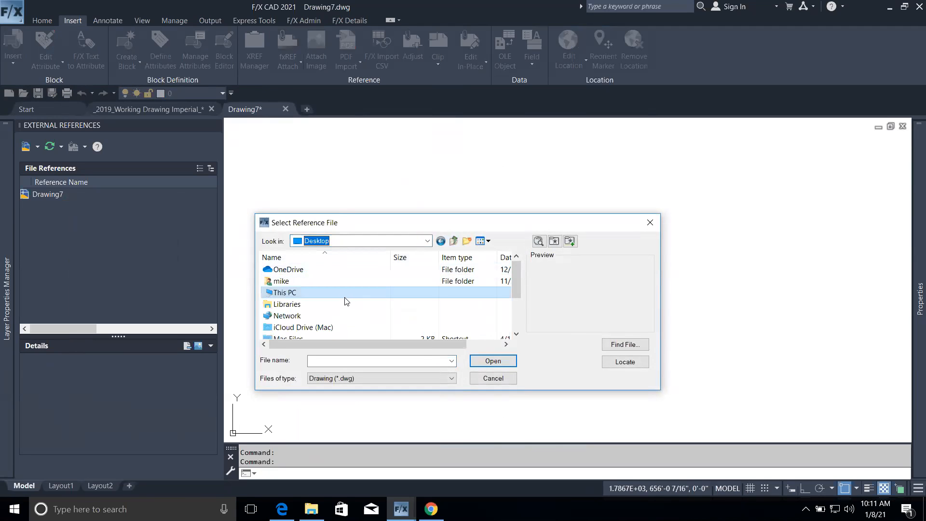
pyautogui.scroll(-2, 516, 285)
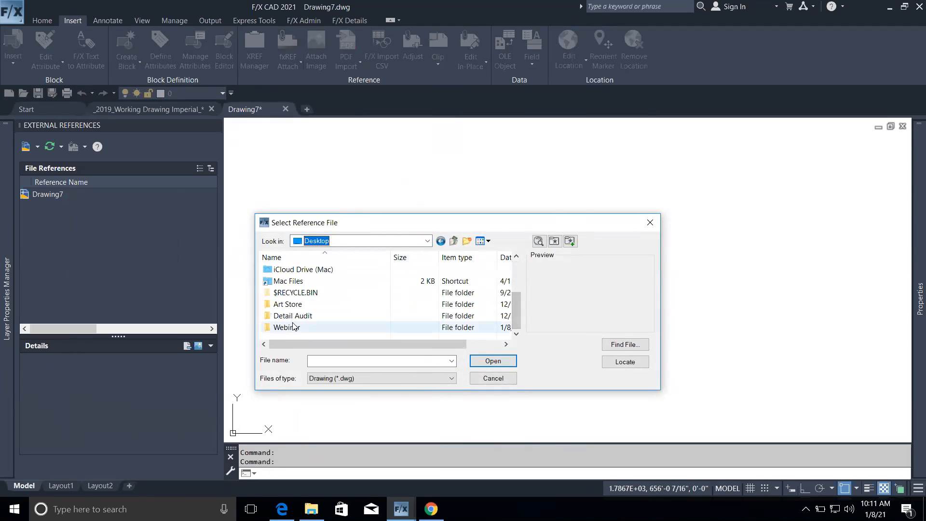
pyautogui.doubleClick(294, 326)
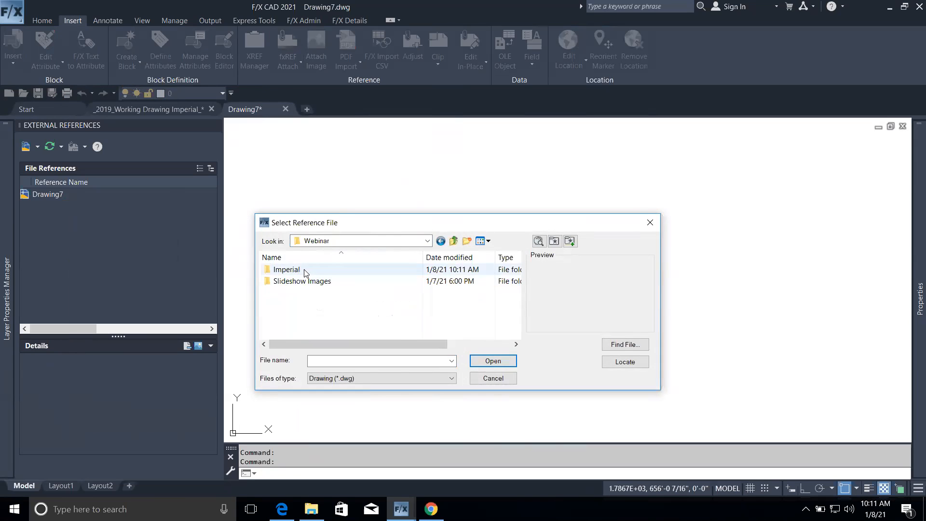
pyautogui.doubleClick(290, 270)
pyautogui.click(299, 316)
pyautogui.click(488, 360)
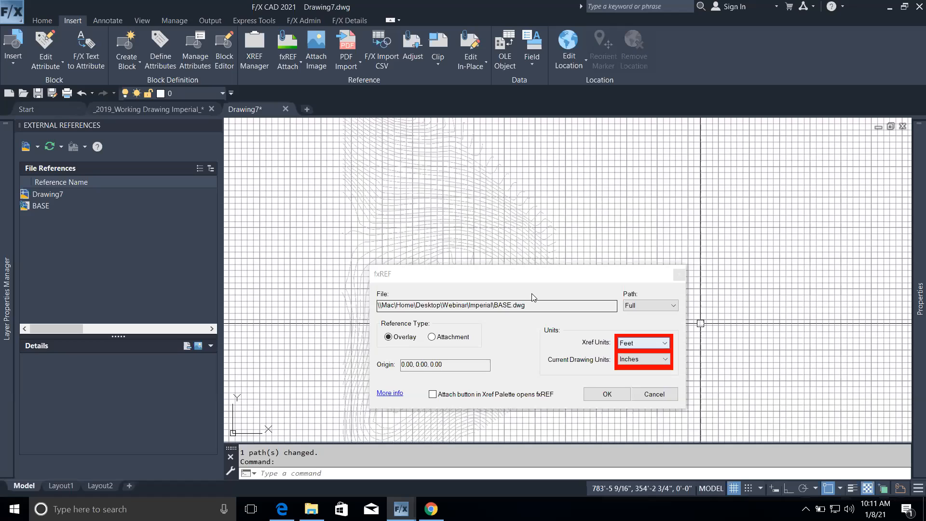
# Attach BASE through fxREF as an overlay with full path, origin 0,0,0, and both xref and current drawing units in Feet.
pyautogui.click(645, 363)
pyautogui.click(638, 385)
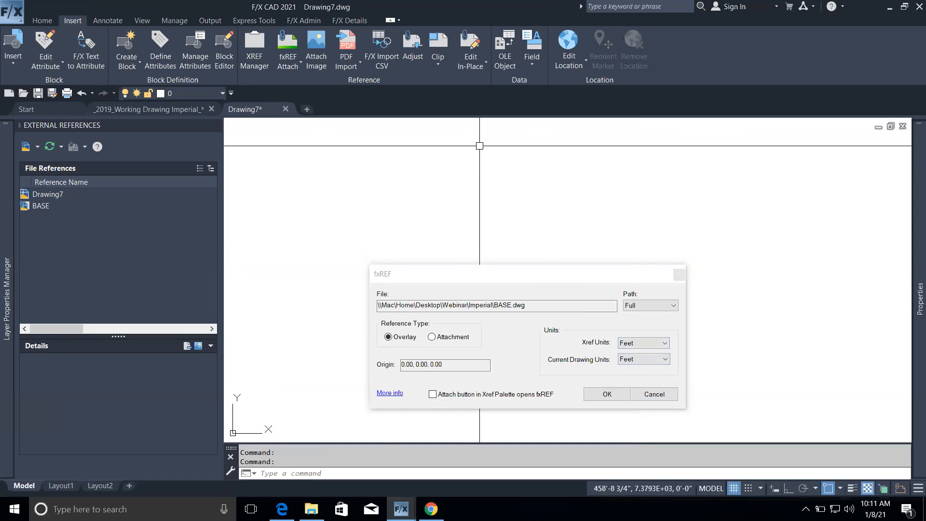
pyautogui.click(608, 395)
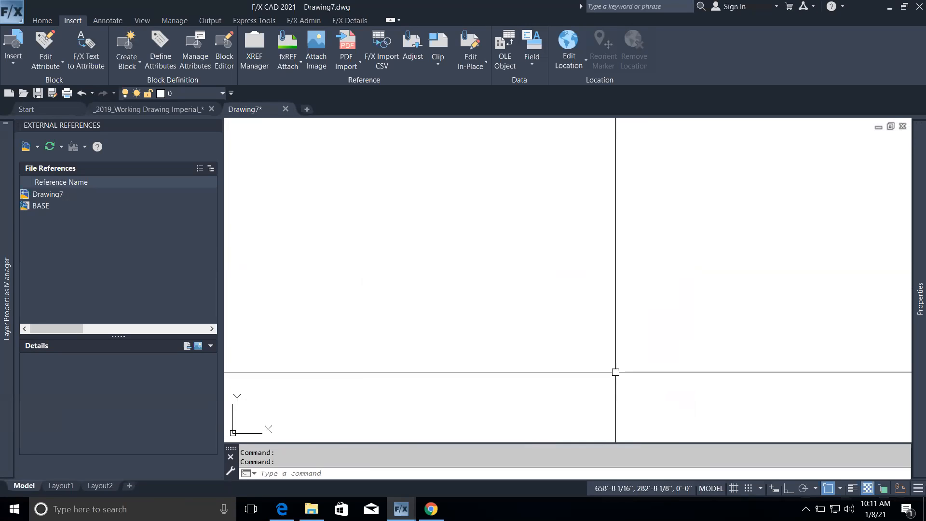
pyautogui.scroll(-5, 603, 366)
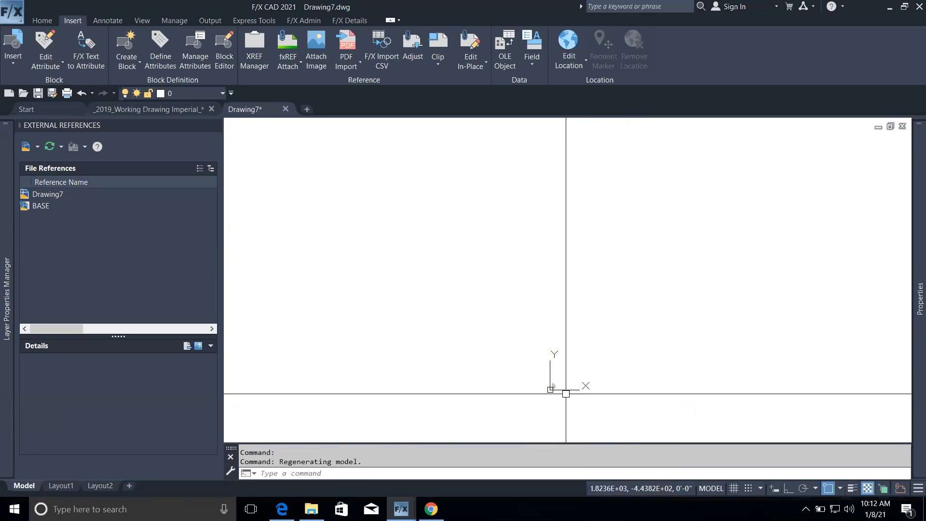
pyautogui.scroll(8, 529, 373)
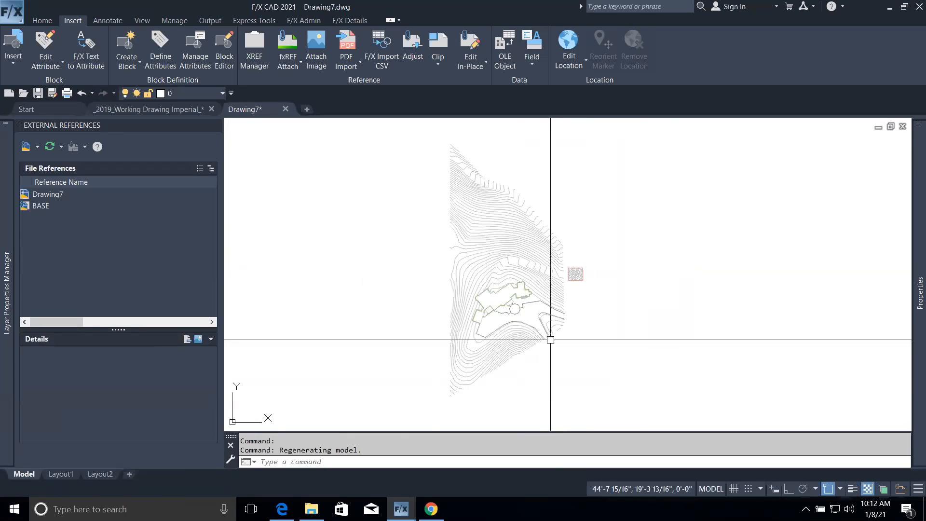
# Set the drawing's length unit type to Decimal, keeping Feet as the insertion scale.
pyautogui.write('u')
pyautogui.press('Return')
pyautogui.write('un')
pyautogui.press('Return')
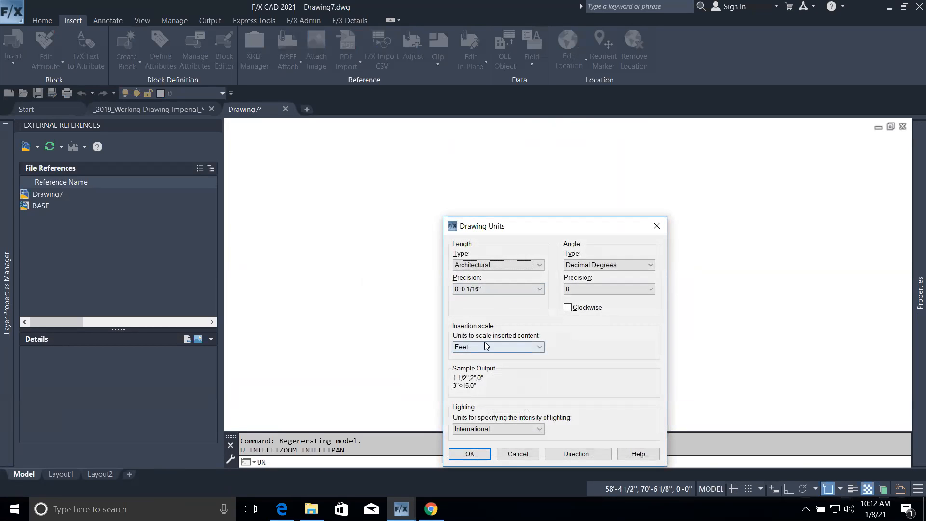
pyautogui.click(505, 268)
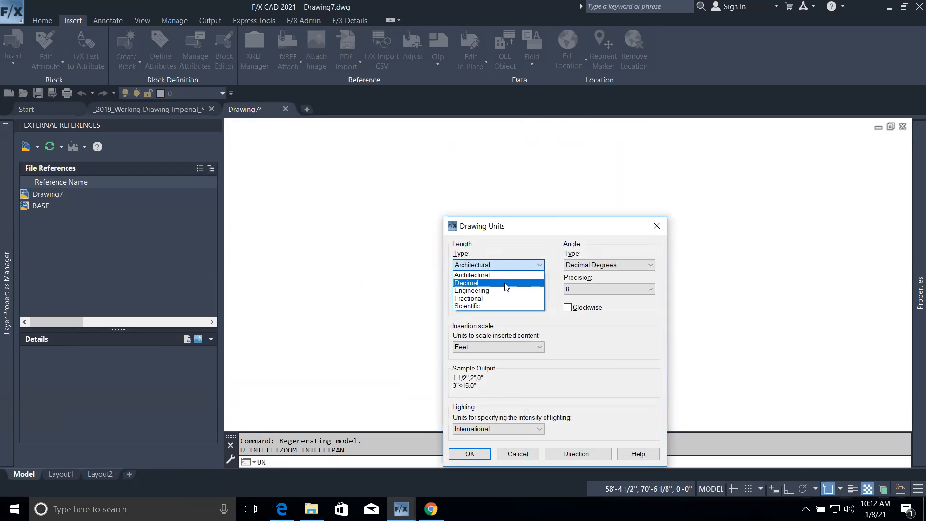
pyautogui.click(506, 283)
pyautogui.press('Return')
pyautogui.scroll(6, 582, 371)
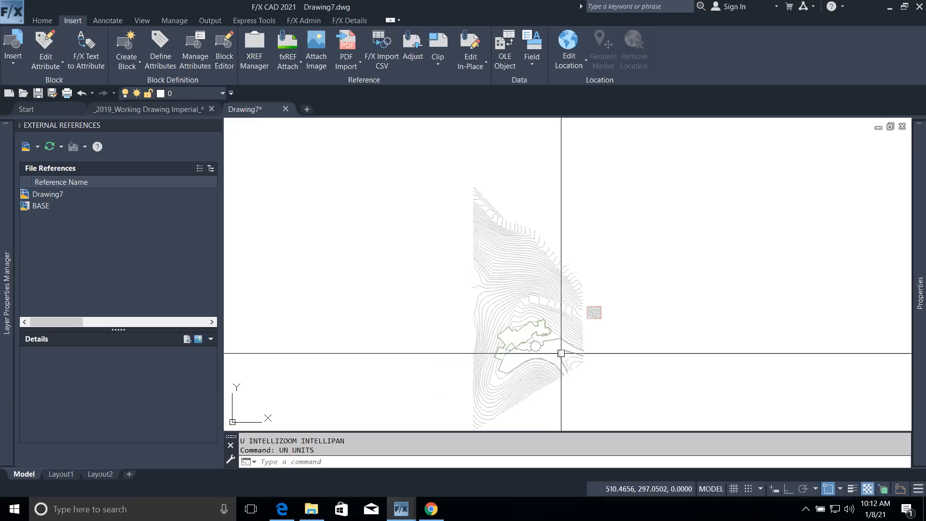
pyautogui.scroll(4, 578, 336)
pyautogui.scroll(-2, 577, 336)
pyautogui.moveTo(588, 344); pyautogui.dragTo(597, 317, button='middle')
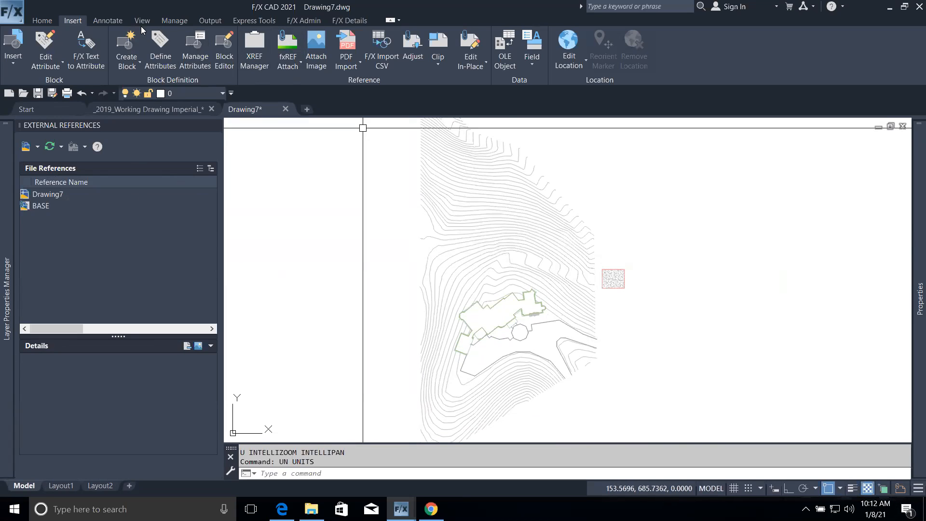
# Start the F/X Text Manager and set the drawing's plot scale as feet per inch.
pyautogui.click(106, 20)
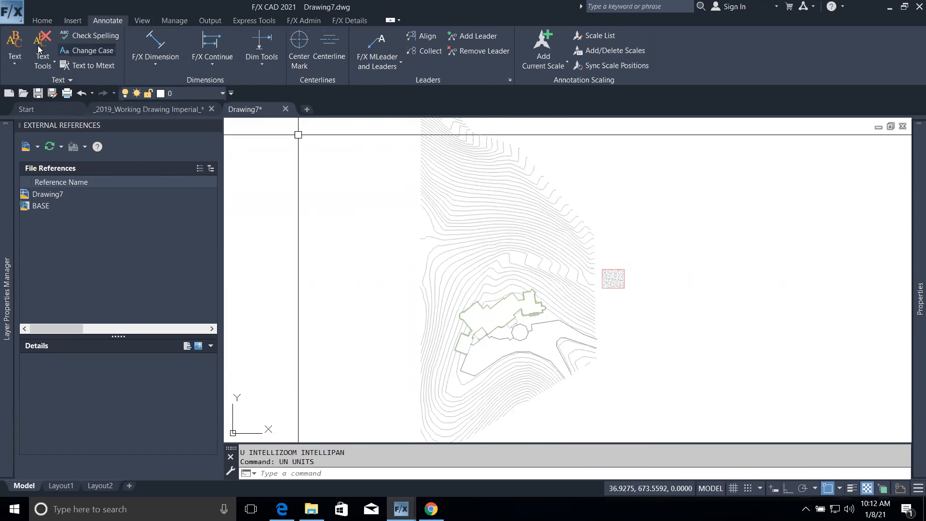
pyautogui.click(12, 63)
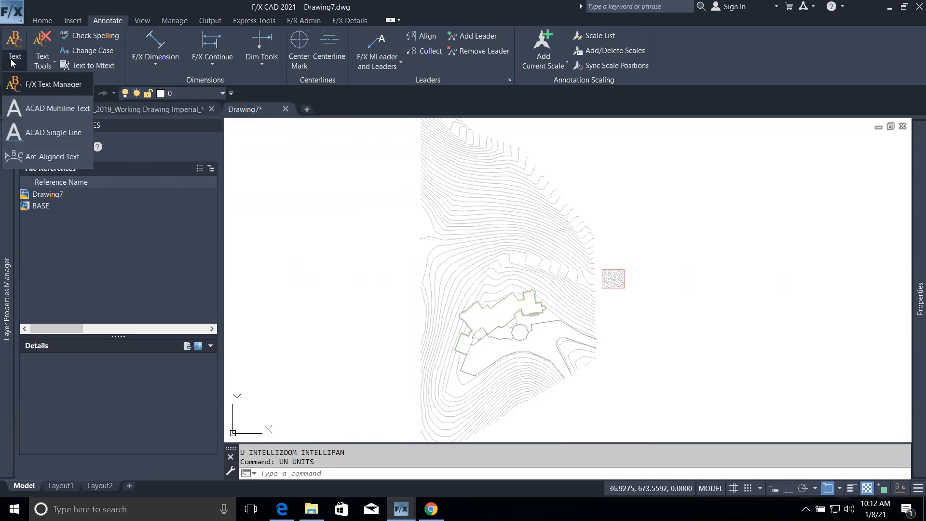
pyautogui.click(37, 86)
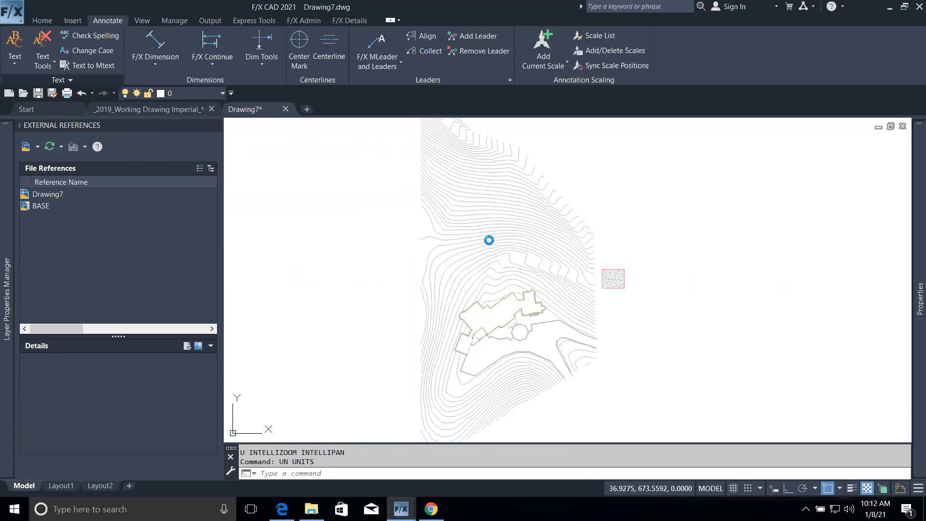
pyautogui.click(476, 281)
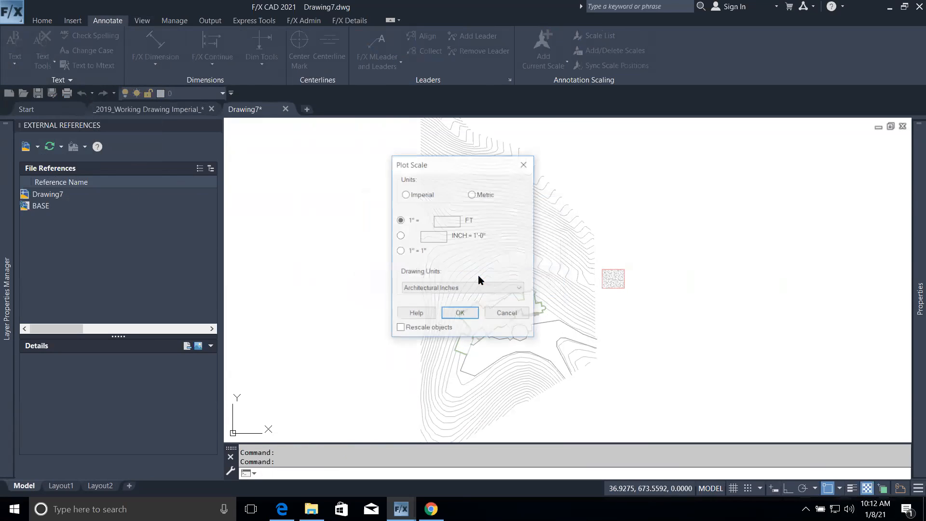
pyautogui.write('0')
pyautogui.click(466, 312)
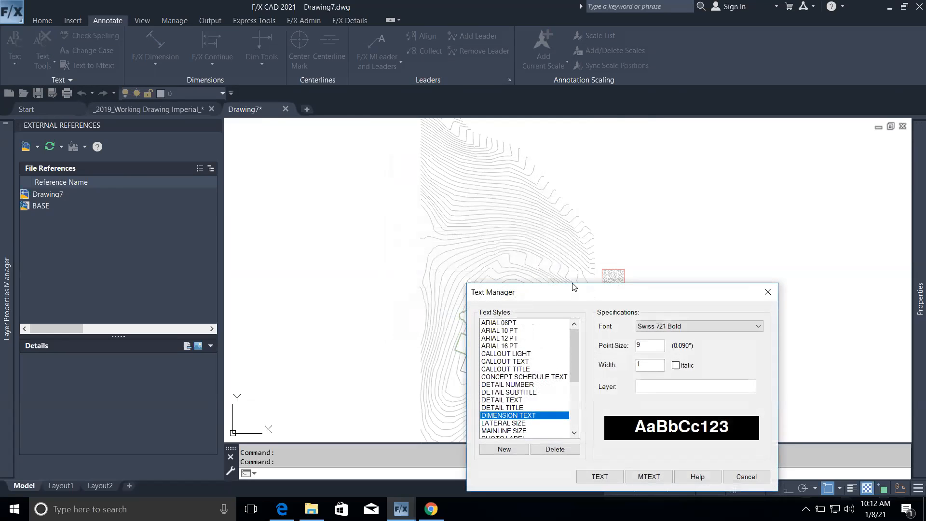
# Edit the point size of the CALLOUT LIGHT text style and update its definition.
pyautogui.moveTo(545, 288); pyautogui.dragTo(349, 146)
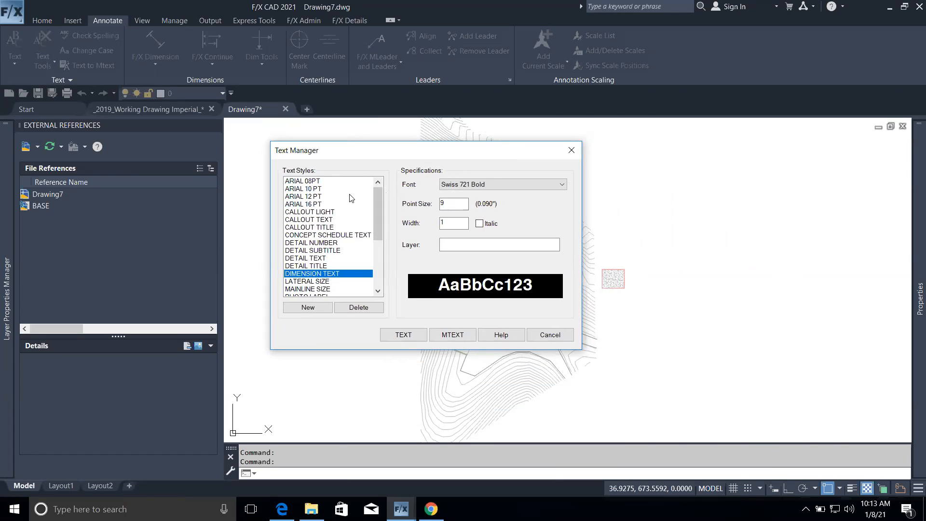
pyautogui.moveTo(378, 217)
pyautogui.mouseDown()
pyautogui.moveTo(375, 262)
pyautogui.moveTo(378, 203)
pyautogui.mouseUp()
pyautogui.click(328, 214)
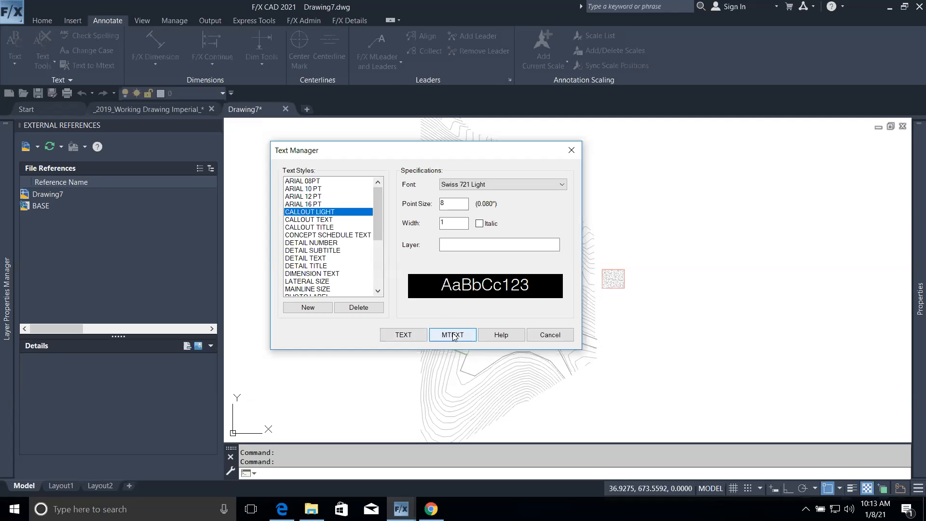
pyautogui.click(452, 203)
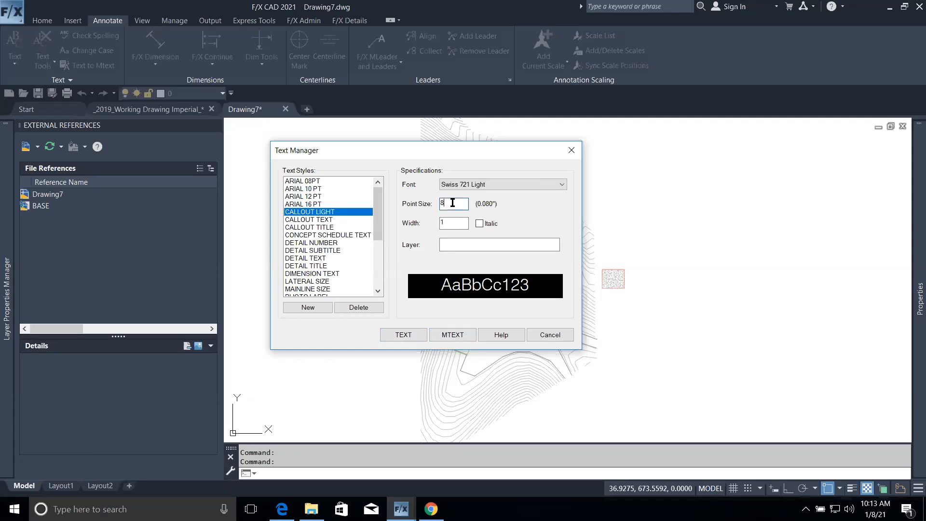
pyautogui.click(452, 334)
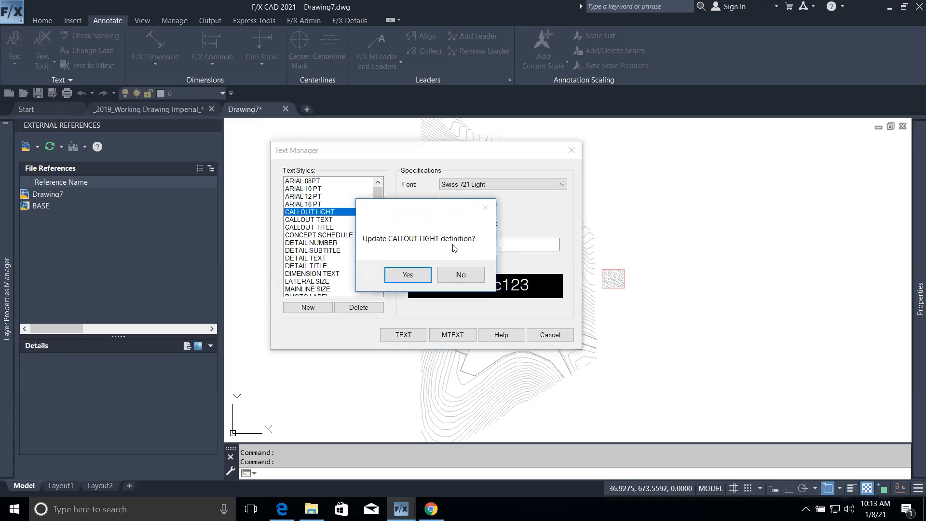
pyautogui.click(409, 274)
# Place multiline text reading GBDFGFDGFDGFD in the CALLOUT LIGHT style to the right of the contour plan.
pyautogui.click(451, 334)
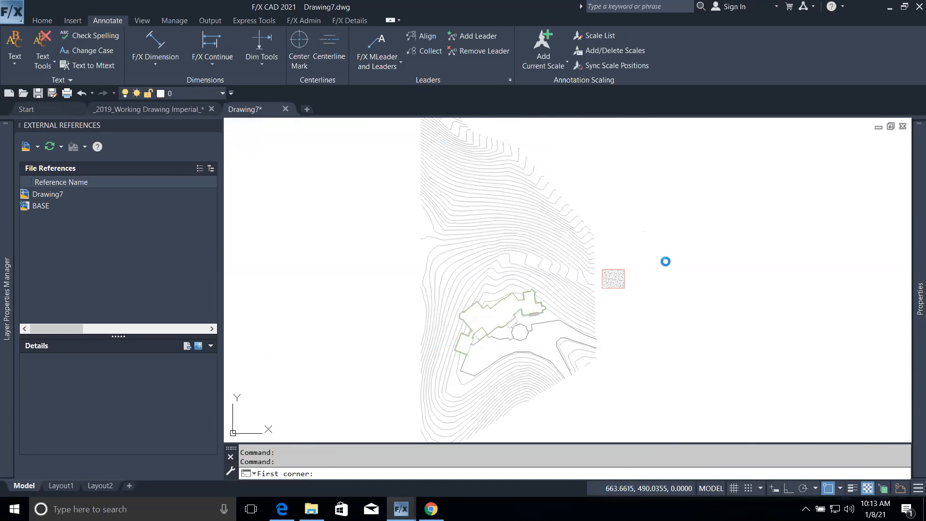
pyautogui.click(646, 232)
pyautogui.click(713, 269)
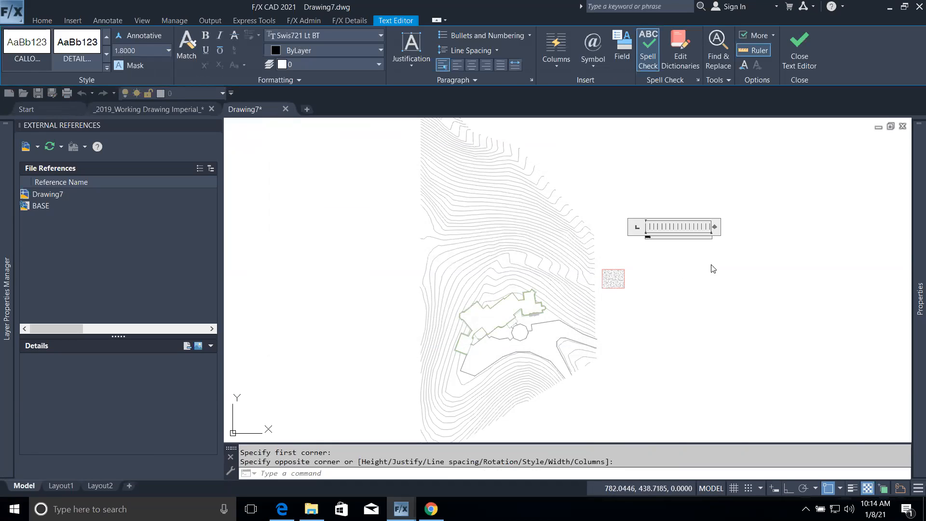
pyautogui.click(690, 252)
pyautogui.scroll(8, 661, 234)
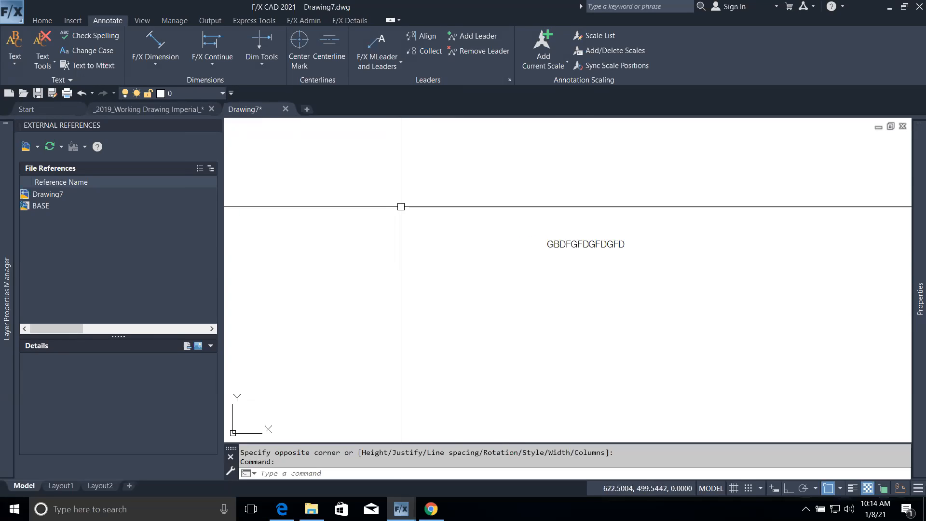
# Create a new text style based on Standard with the STYLE command, entering a person's name as its style name.
pyautogui.write('STY')
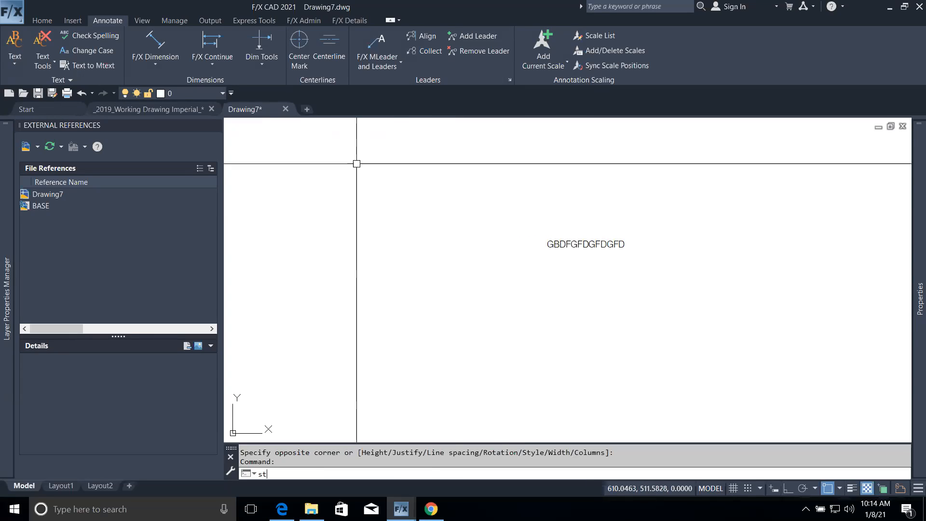
pyautogui.write('LE')
pyautogui.press('Return')
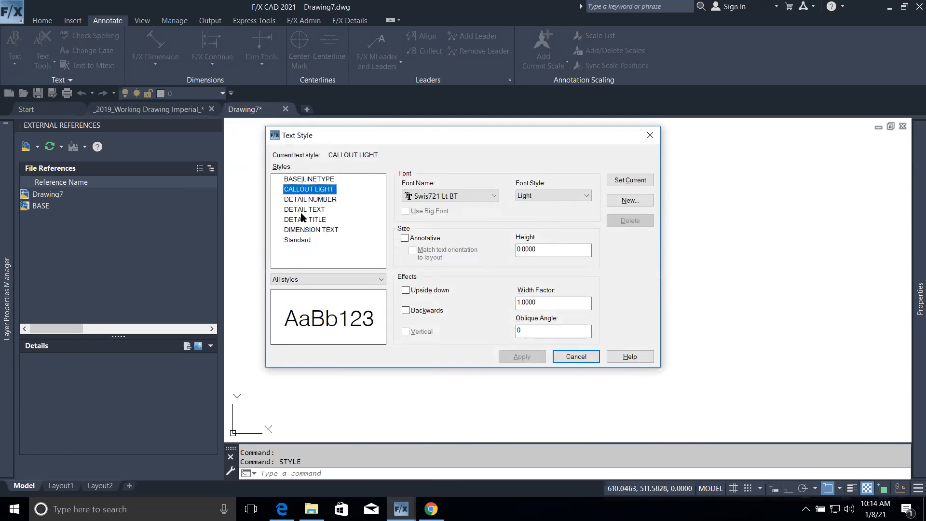
pyautogui.click(307, 241)
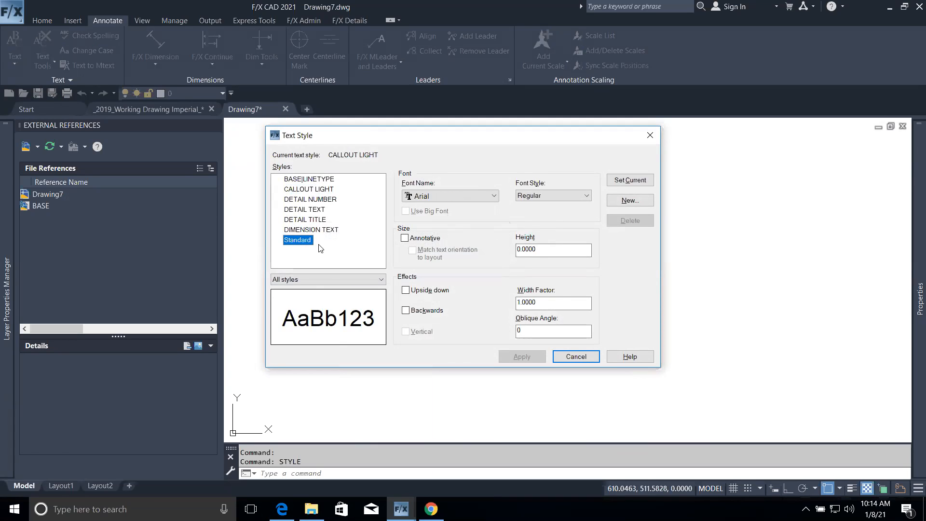
pyautogui.click(635, 199)
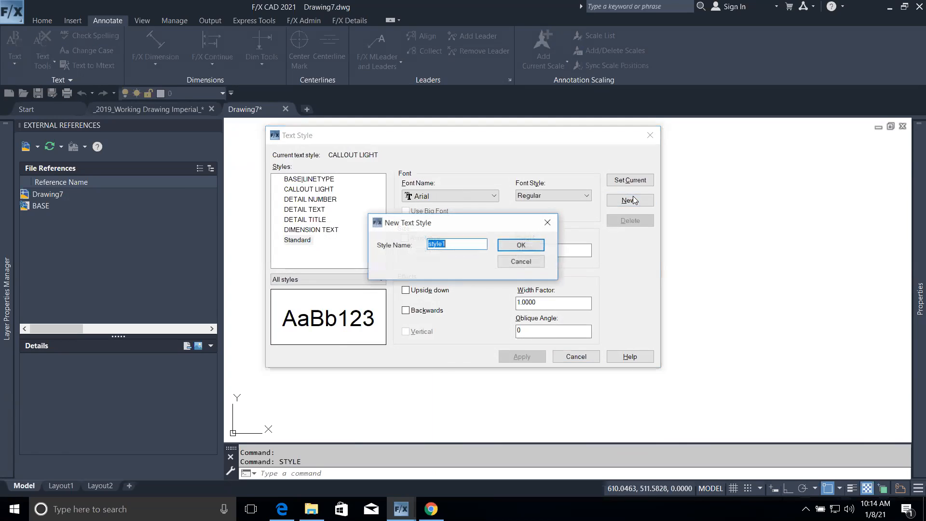
pyautogui.write('PAuls')
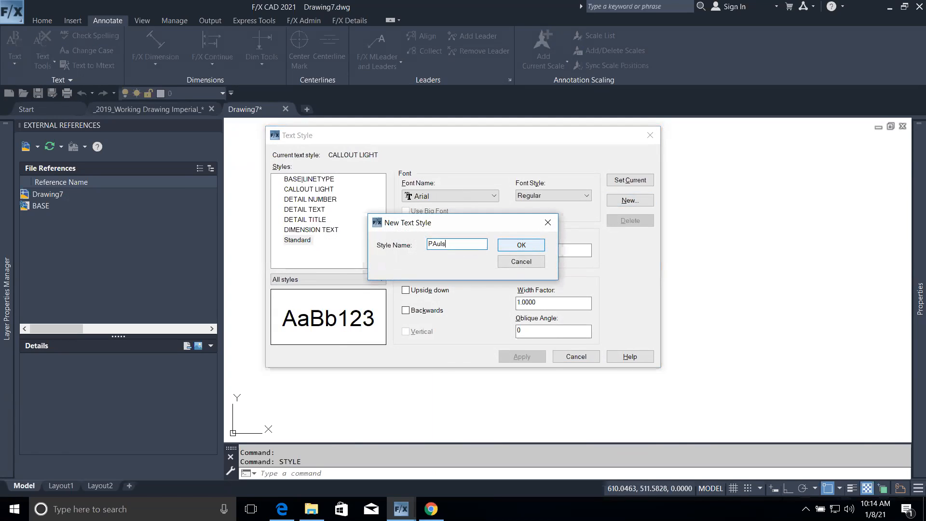
pyautogui.click(527, 244)
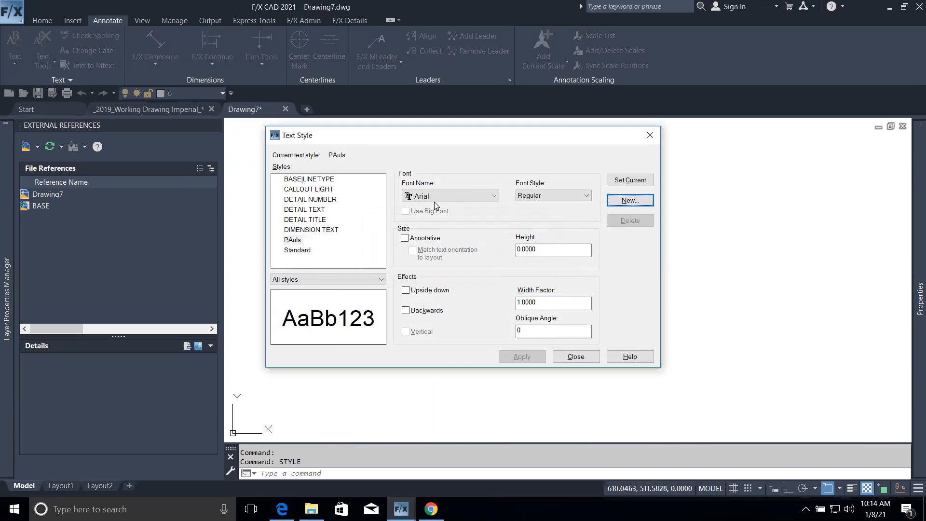
# Choose Arial as the new text style's font and finish the text style settings.
pyautogui.click(289, 239)
pyautogui.click(446, 195)
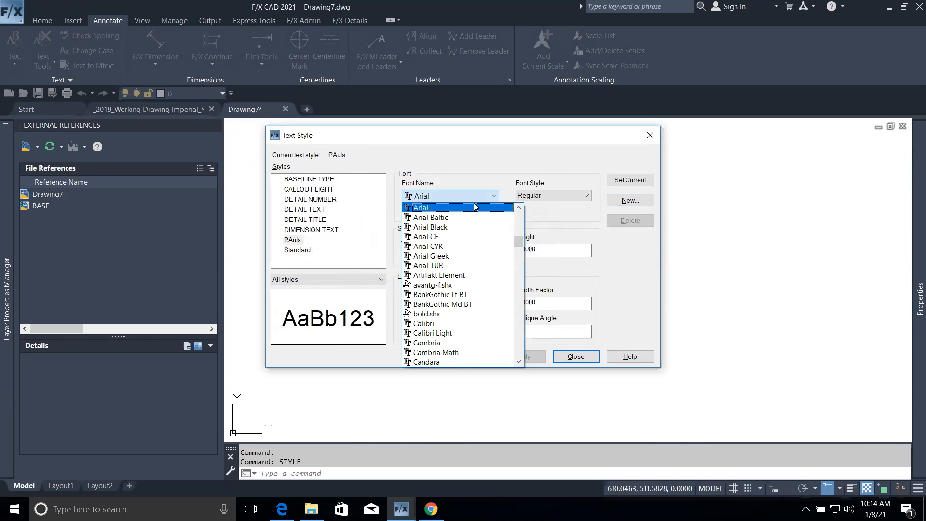
pyautogui.click(474, 203)
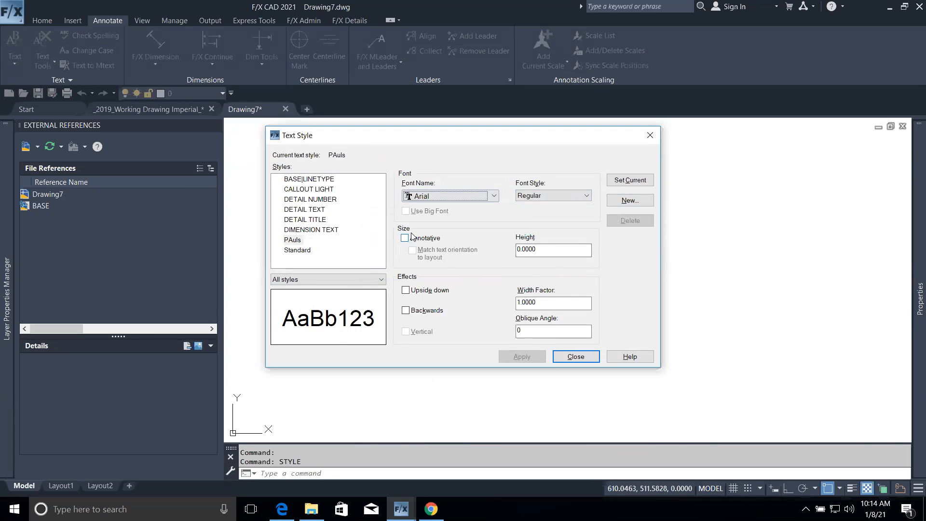
pyautogui.moveTo(412, 236)
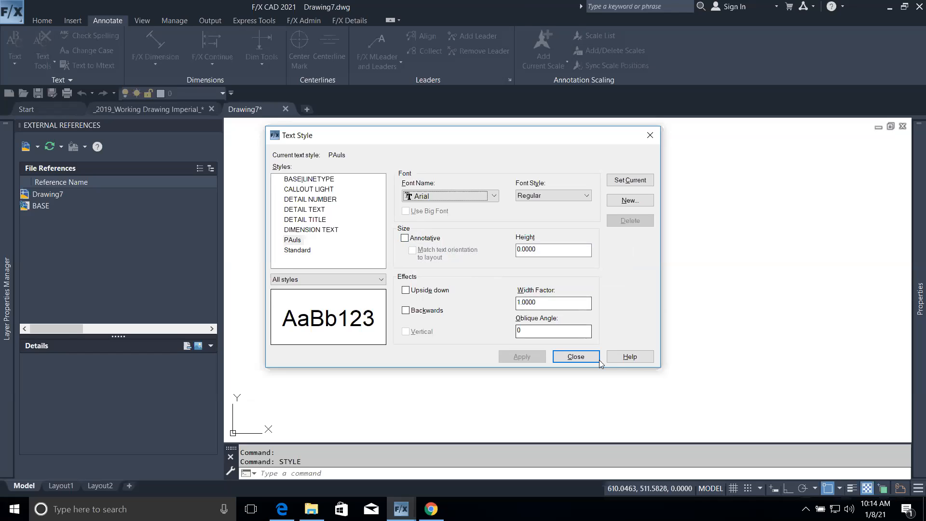
pyautogui.click(576, 357)
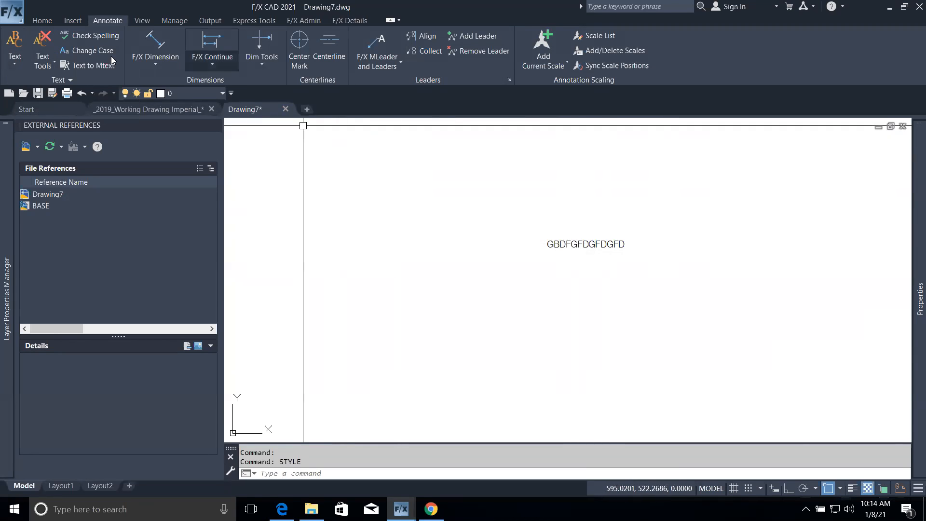
pyautogui.click(13, 65)
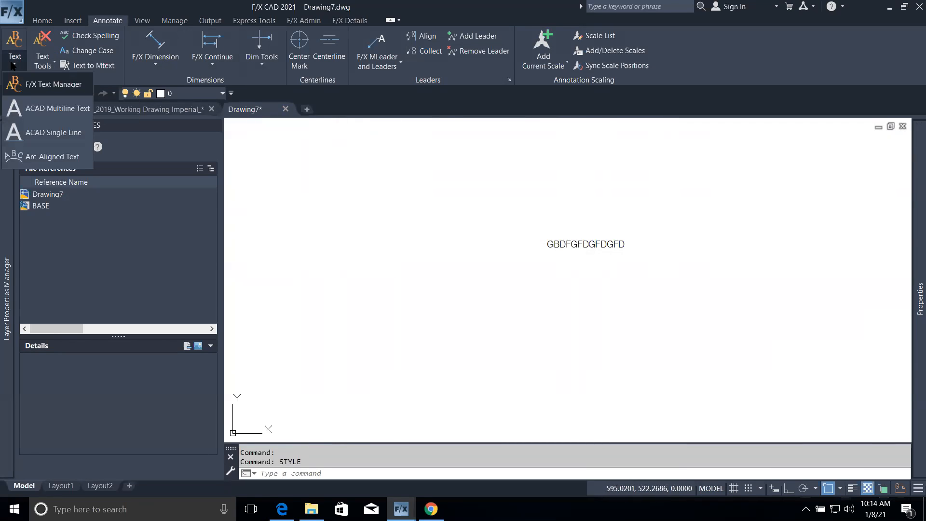
pyautogui.click(48, 65)
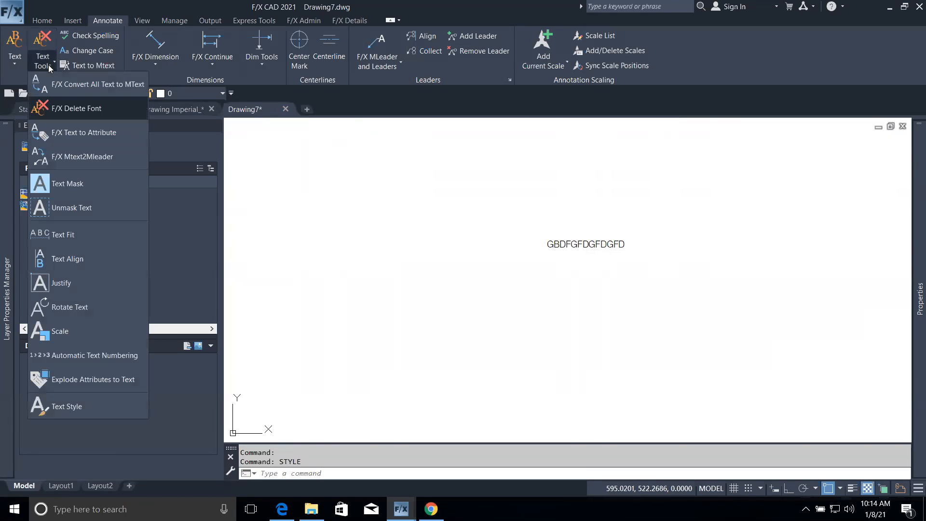
pyautogui.click(145, 61)
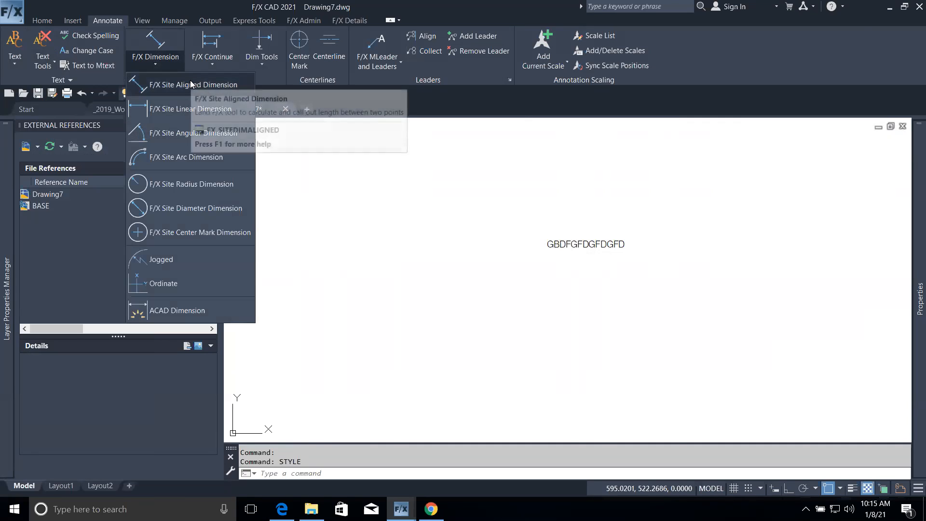
pyautogui.click(424, 213)
# Place a diagonal F/X Site Aligned Dimension about 41.78' long beside the hatched rectangle, accepting the default Site (ft.) dimension style.
pyautogui.scroll(-2, 422, 207)
pyautogui.moveTo(422, 207)
pyautogui.mouseDown(button='middle')
pyautogui.moveTo(710, 216)
pyautogui.moveTo(672, 140)
pyautogui.mouseUp(button='middle')
pyautogui.scroll(2, 679, 291)
pyautogui.moveTo(679, 292); pyautogui.dragTo(613, 213, button='middle')
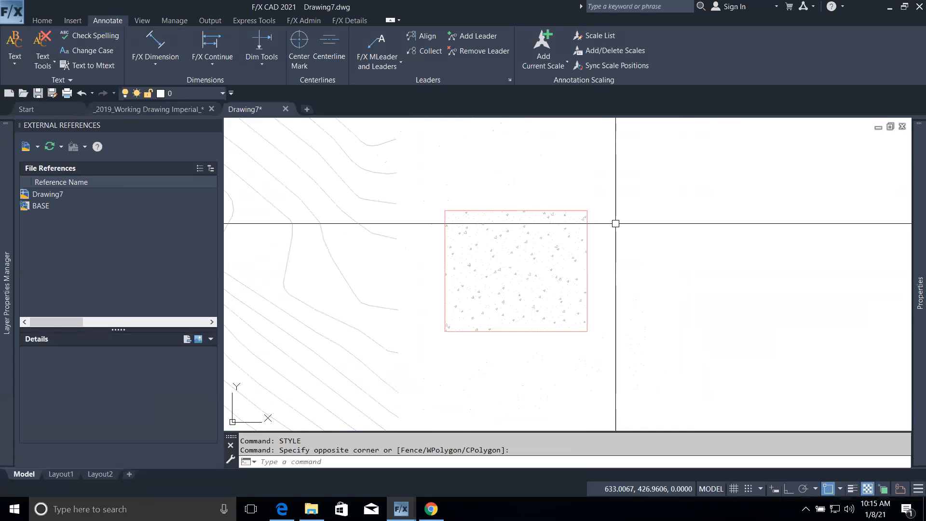
pyautogui.click(159, 65)
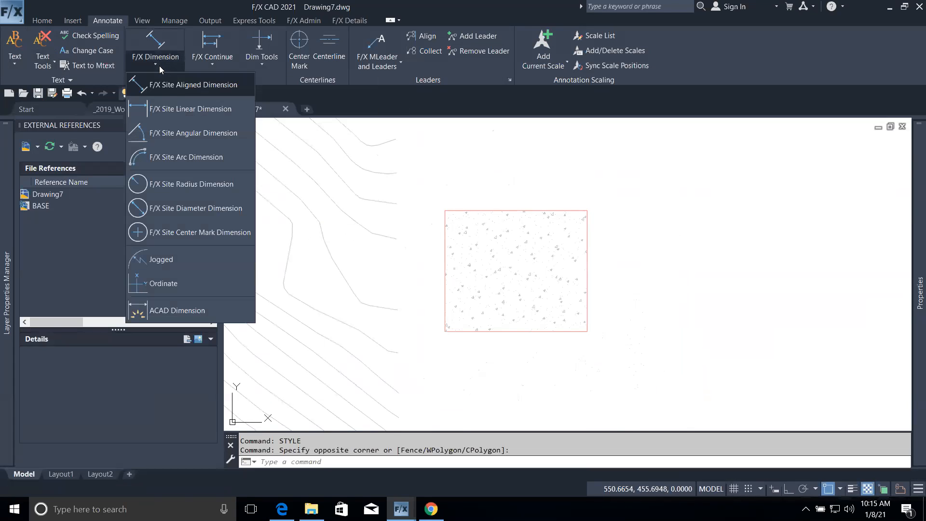
pyautogui.click(175, 90)
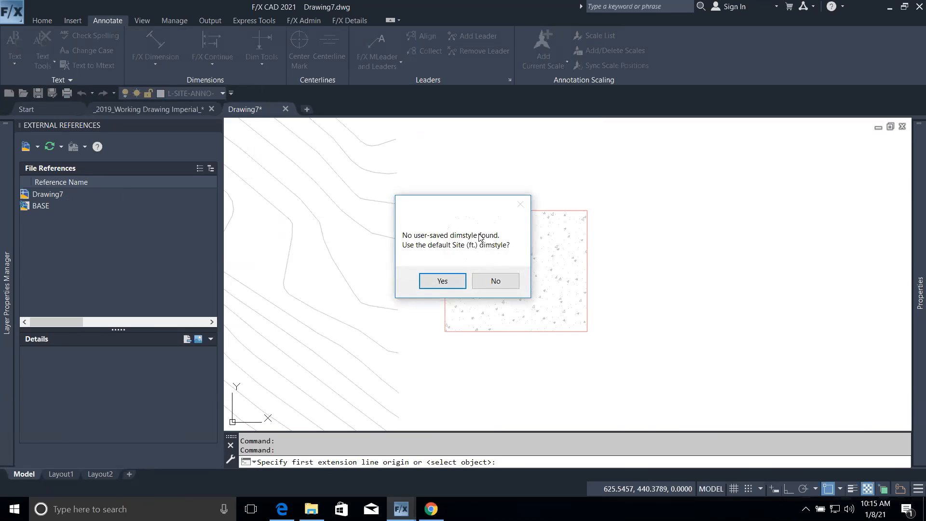
pyautogui.click(434, 281)
pyautogui.click(592, 173)
pyautogui.click(685, 290)
pyautogui.click(714, 282)
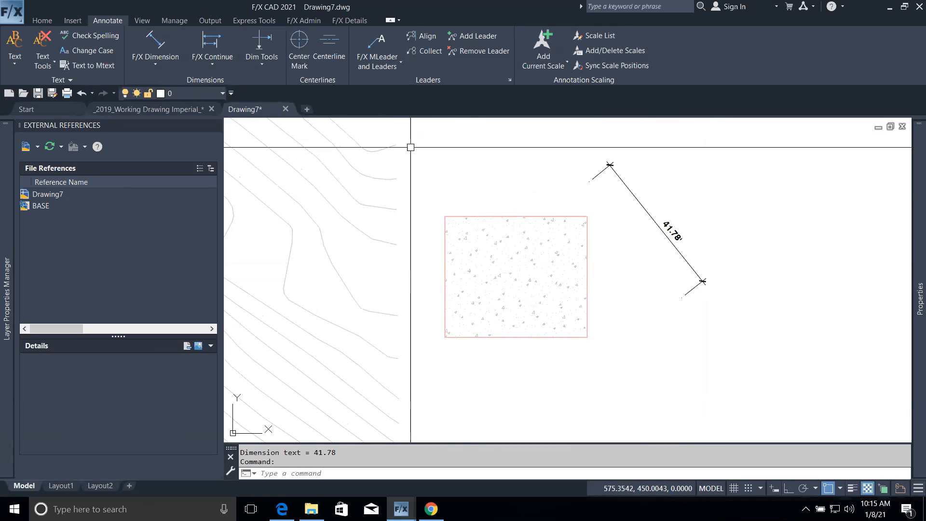
# Make Standard the current dimension style with the DIMSTYLE command and close the style manager.
pyautogui.write('DIMStyle')
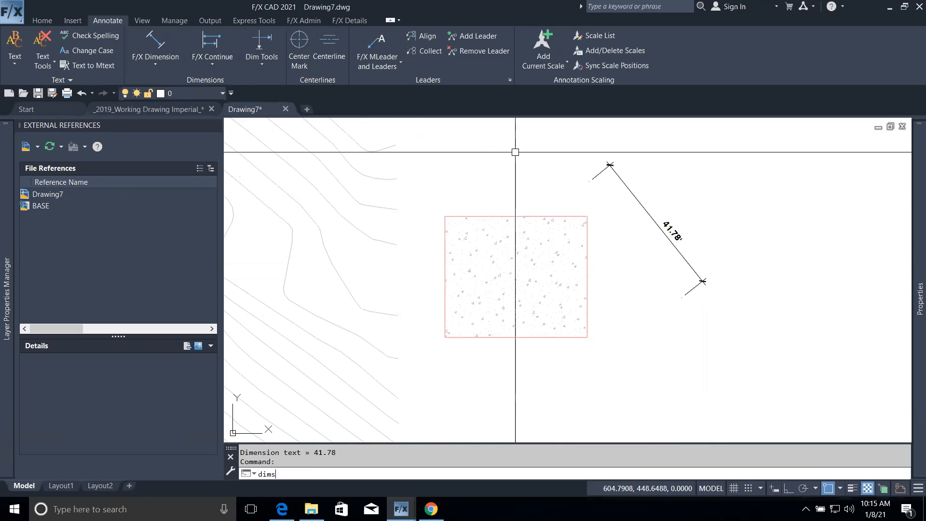
pyautogui.press('Return')
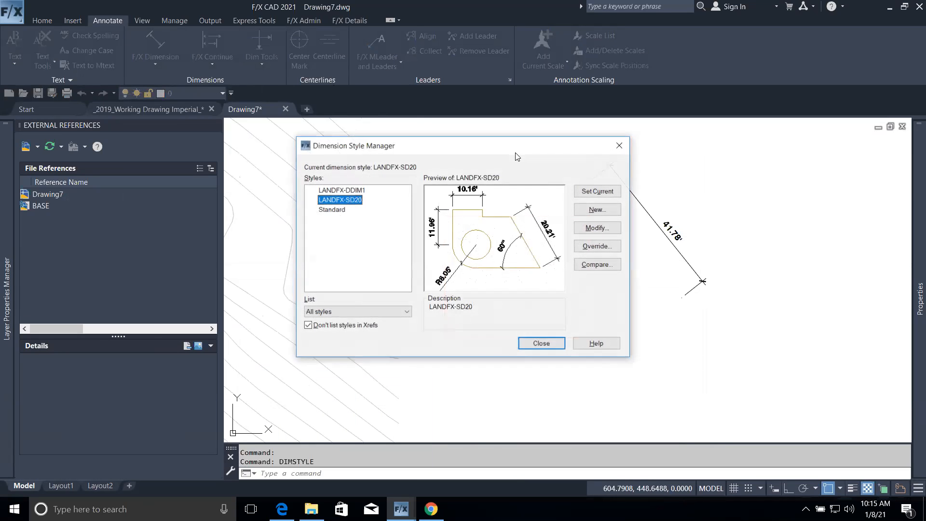
pyautogui.click(338, 209)
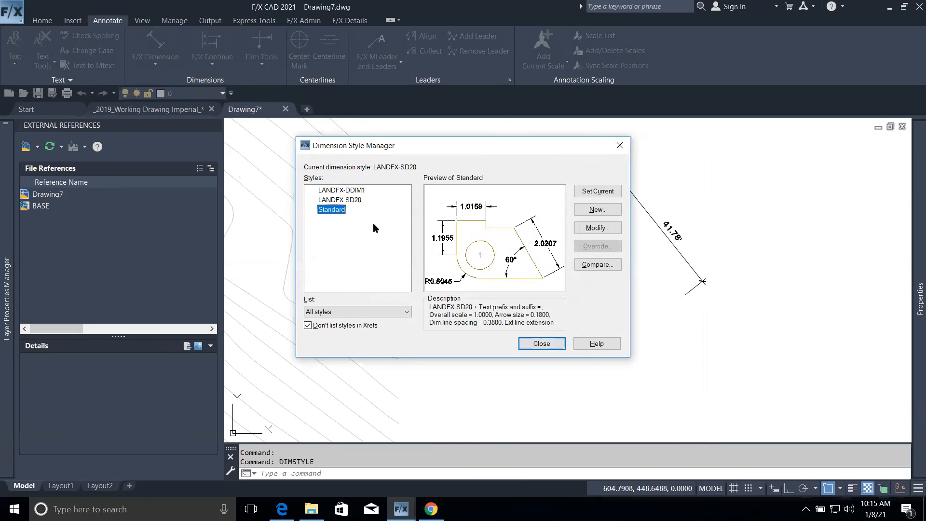
pyautogui.click(597, 192)
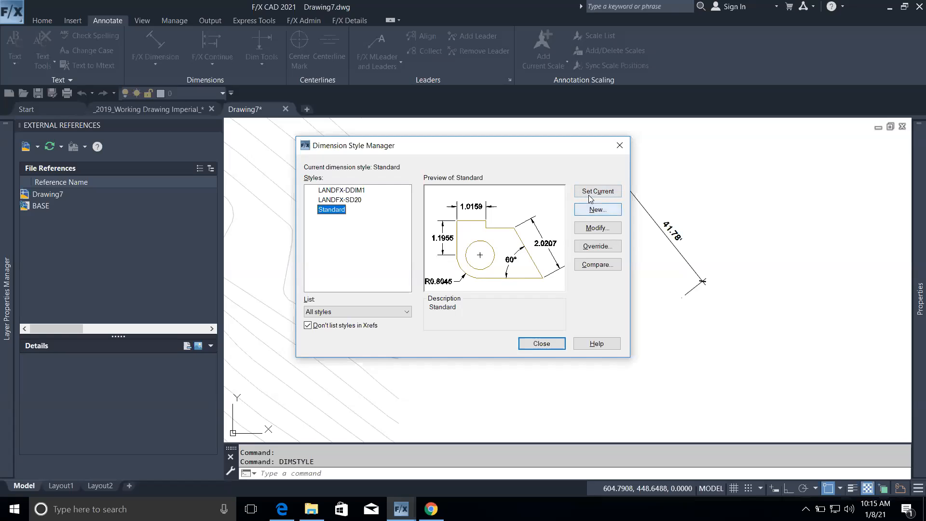
pyautogui.click(553, 345)
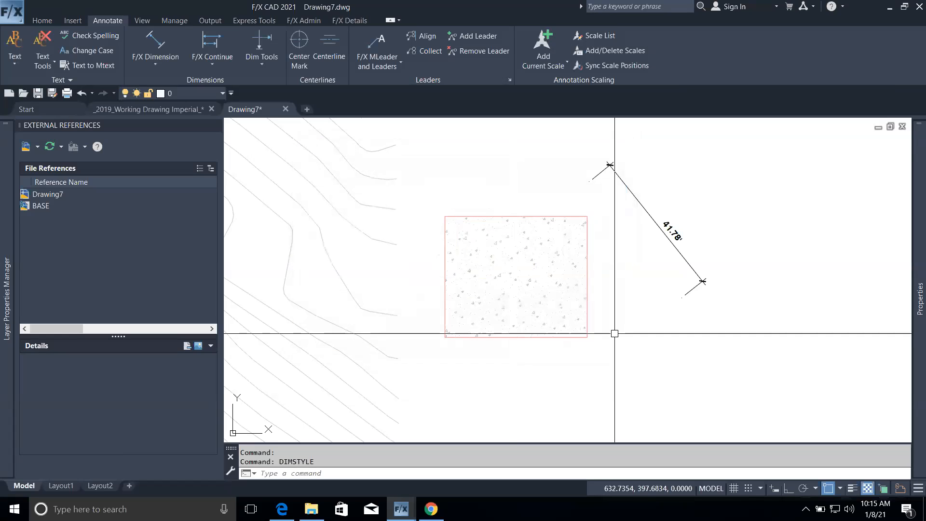
# Draw a diagonal dimension about 45.86 units long with the DIM command, beyond the existing site dimension.
pyautogui.write('dim')
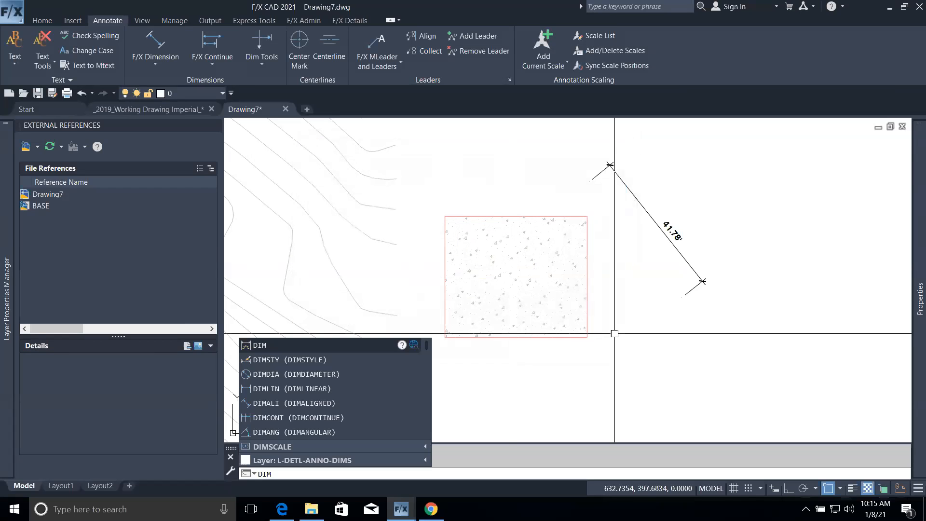
pyautogui.press('Return')
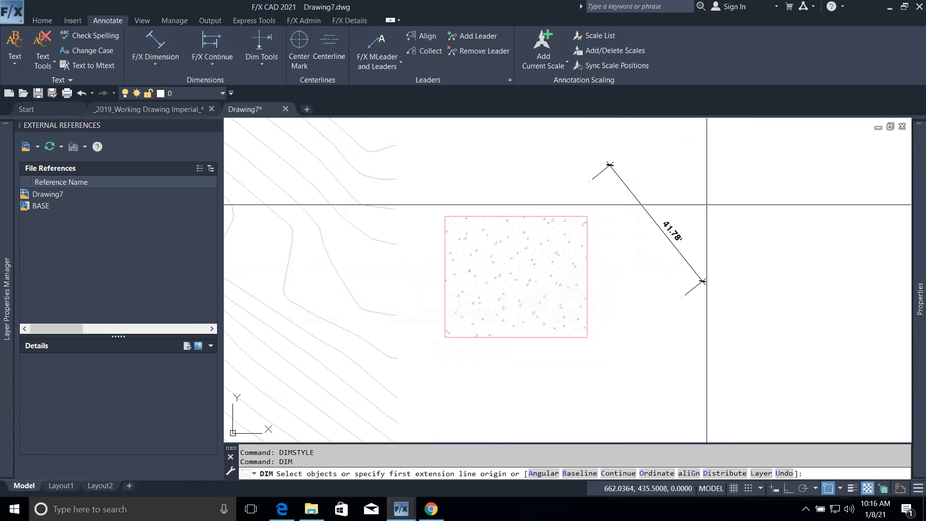
pyautogui.click(686, 190)
pyautogui.click(830, 271)
pyautogui.click(778, 226)
# Examine the text size and arrowheads of the Standard-style dimension and compare them with the site dimension.
pyautogui.scroll(4, 763, 216)
pyautogui.scroll(2, 759, 217)
pyautogui.scroll(-4, 772, 231)
pyautogui.scroll(2, 781, 241)
pyautogui.scroll(2, 781, 241)
pyautogui.moveTo(780, 240); pyautogui.dragTo(773, 288, button='middle')
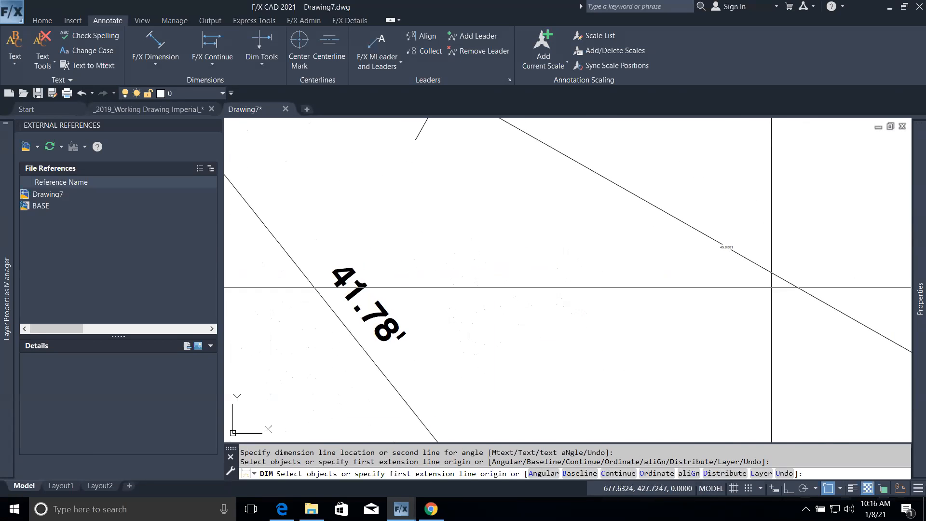
pyautogui.press('Return')
pyautogui.scroll(4, 769, 276)
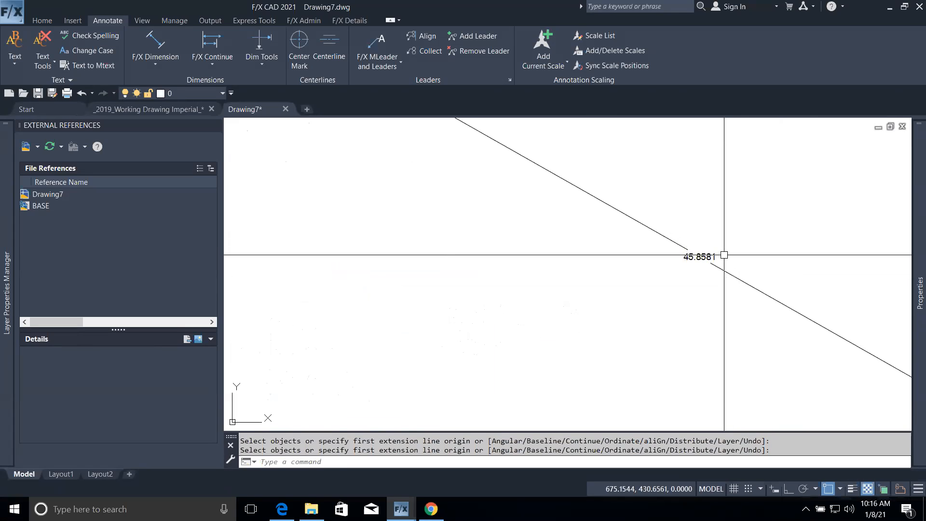
pyautogui.scroll(-3, 724, 255)
pyautogui.scroll(2, 724, 256)
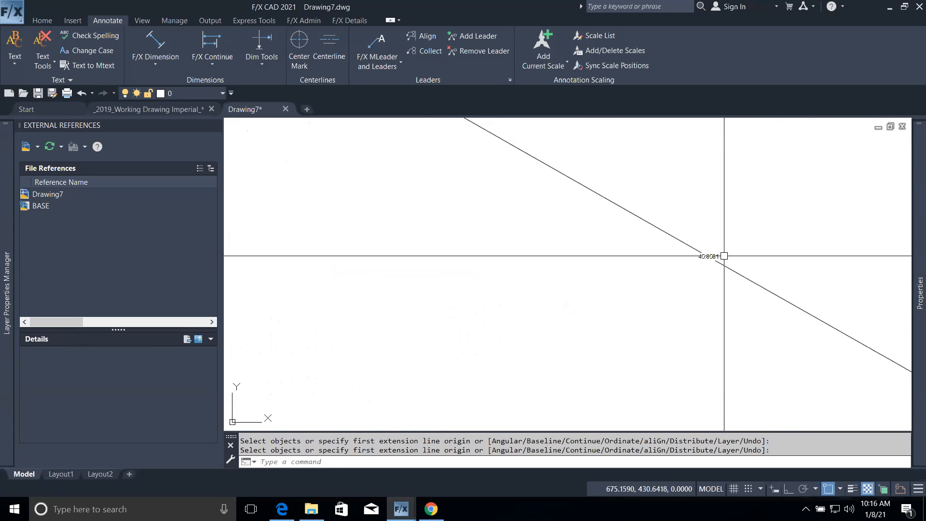
pyautogui.scroll(3, 724, 256)
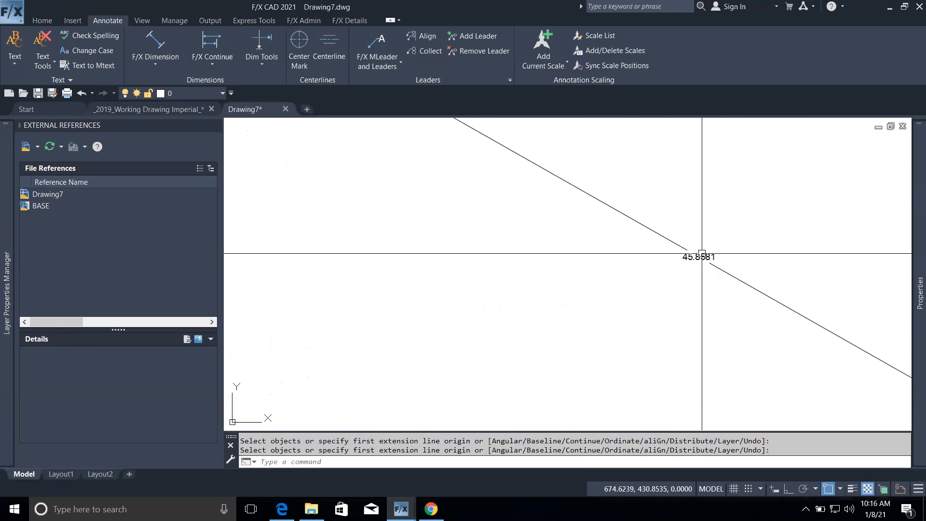
pyautogui.scroll(-3, 693, 275)
pyautogui.scroll(2, 502, 207)
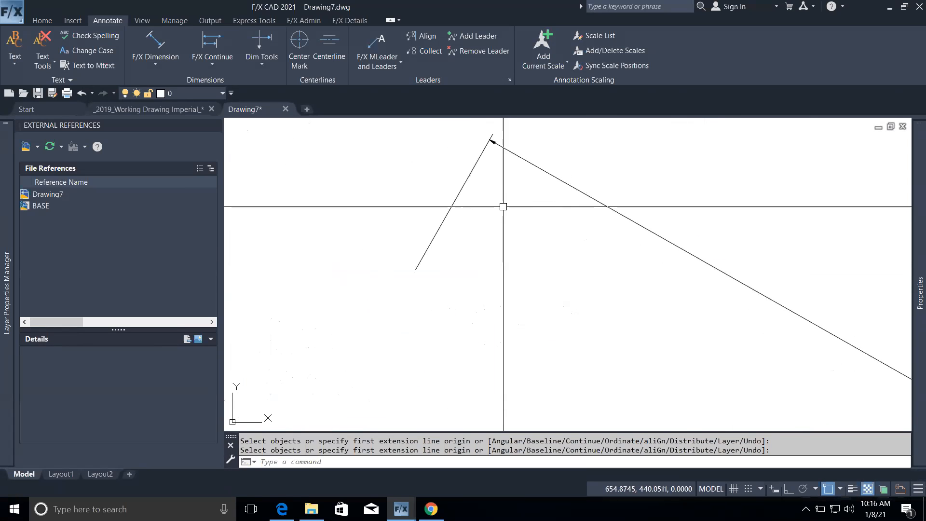
pyautogui.scroll(-3, 535, 238)
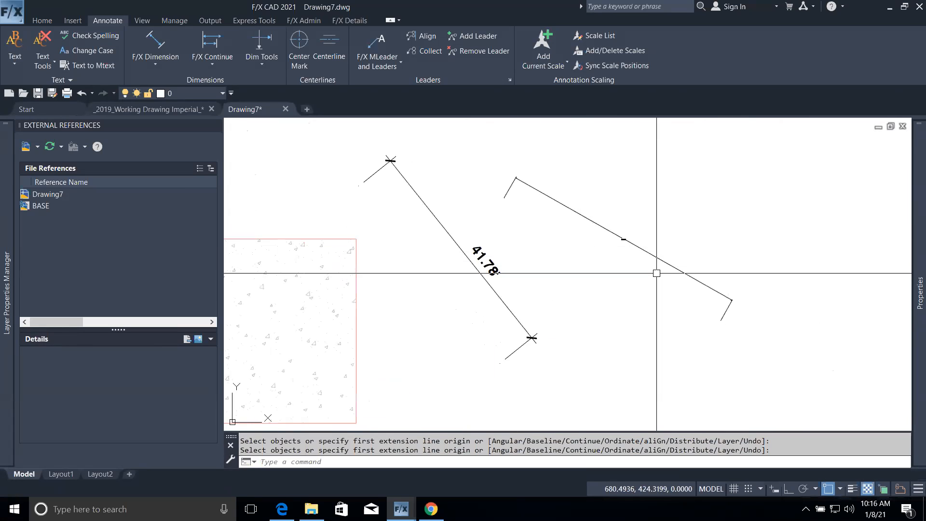
# Delete the Standard-style diagonal dimension.
pyautogui.click(649, 271)
pyautogui.click(620, 233)
pyautogui.press('Delete')
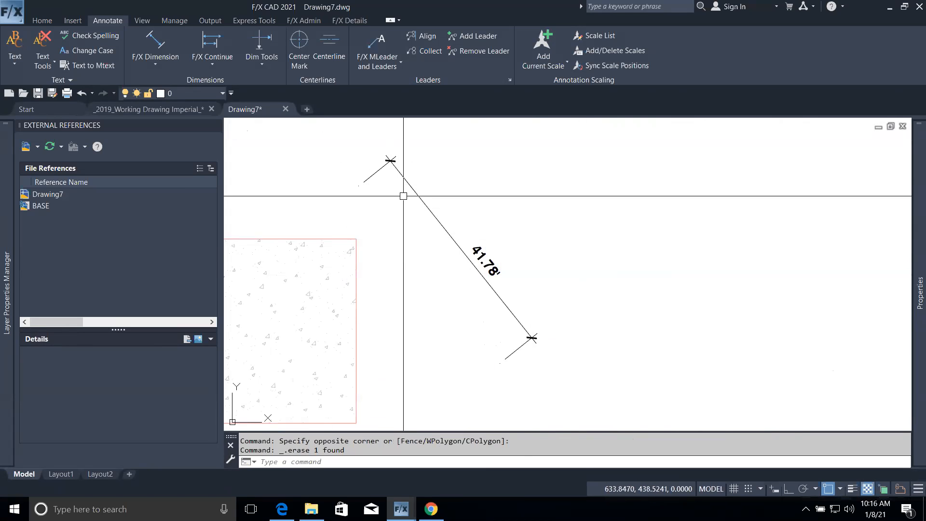
# Place a horizontal F/X Site Linear Dimension about 24.08' long beside the aligned dimension.
pyautogui.click(167, 63)
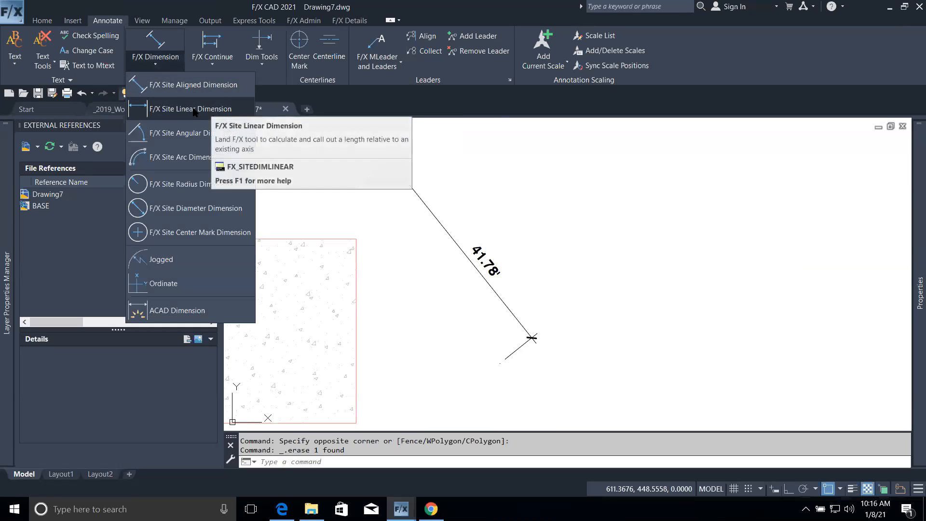
pyautogui.click(210, 110)
pyautogui.click(546, 220)
pyautogui.click(676, 224)
pyautogui.click(678, 195)
pyautogui.click(154, 62)
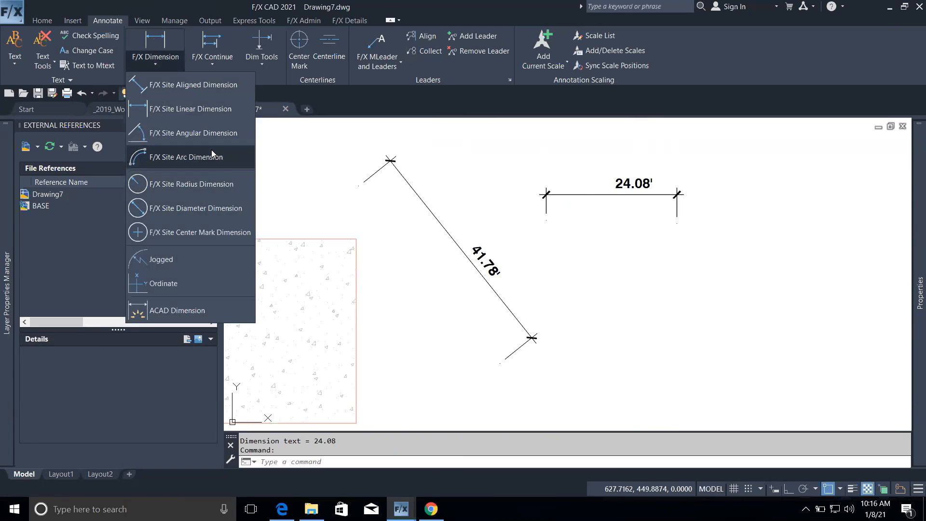
pyautogui.click(291, 153)
pyautogui.click(281, 169)
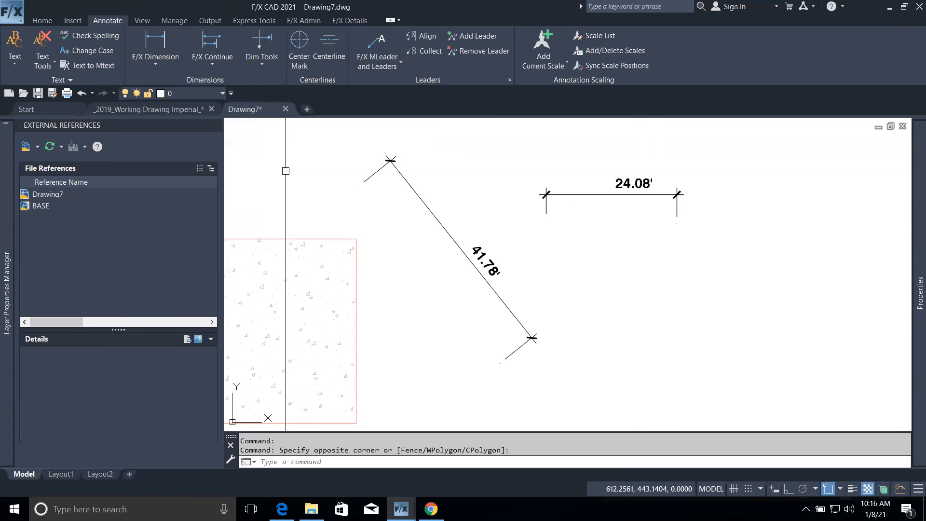
# Extend the horizontal dimension with F/X Site Continue Dimension, adding segments of about 30.32' and 51.52'.
pyautogui.click(218, 63)
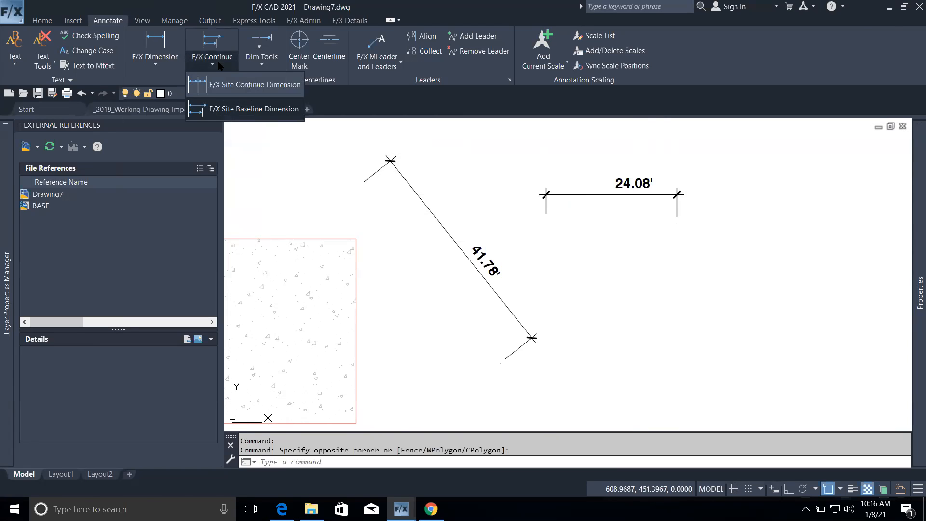
pyautogui.click(231, 85)
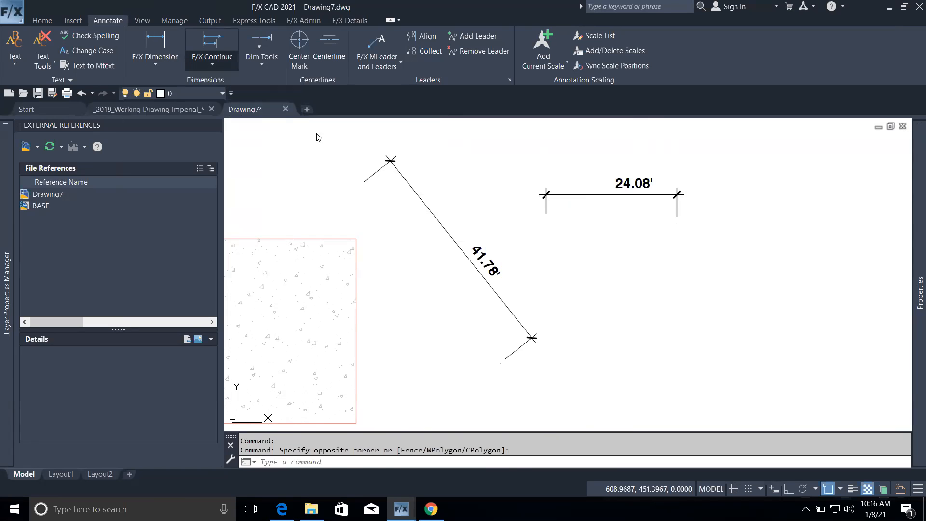
pyautogui.moveTo(793, 210); pyautogui.dragTo(621, 197, button='middle')
pyautogui.click(670, 200)
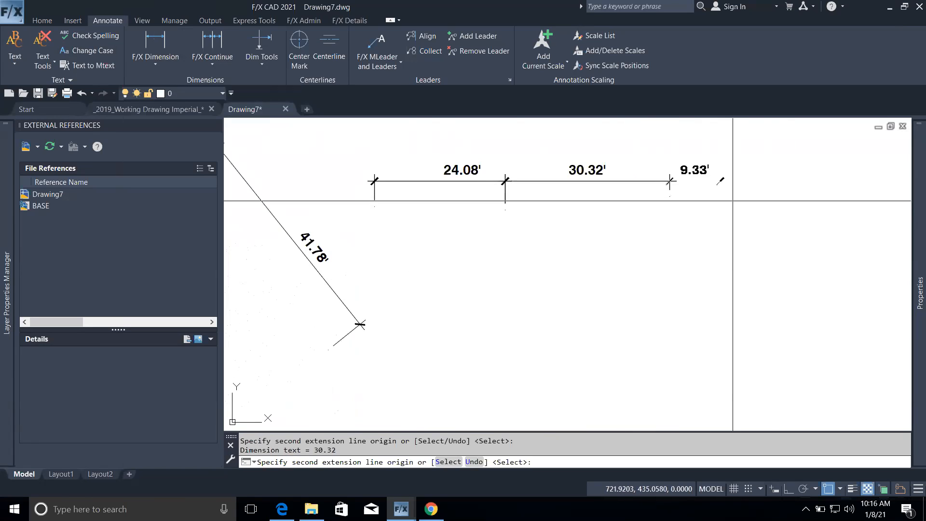
pyautogui.scroll(-4, 538, 214)
pyautogui.click(601, 205)
pyautogui.press('Return')
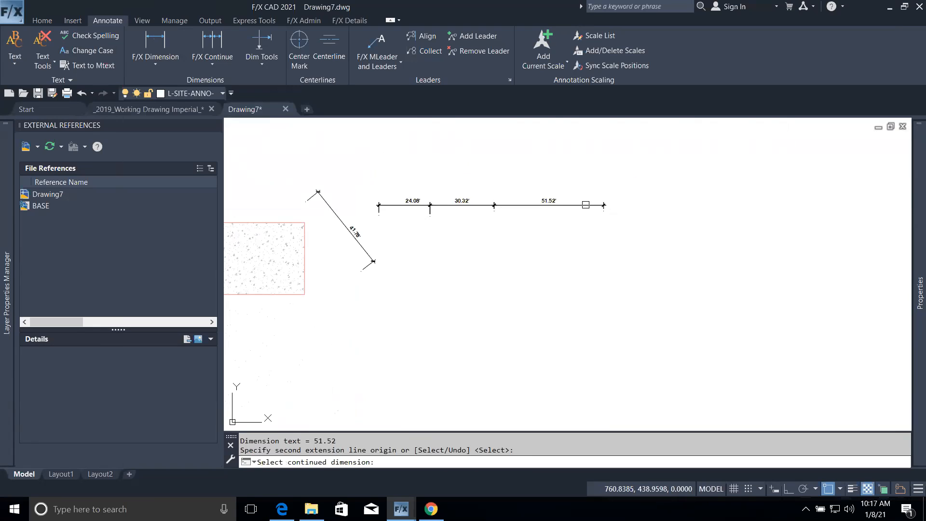
# Add an F/X Site Baseline Dimension about 11.91' long from the start of the last chained segment.
pyautogui.click(212, 63)
pyautogui.click(230, 110)
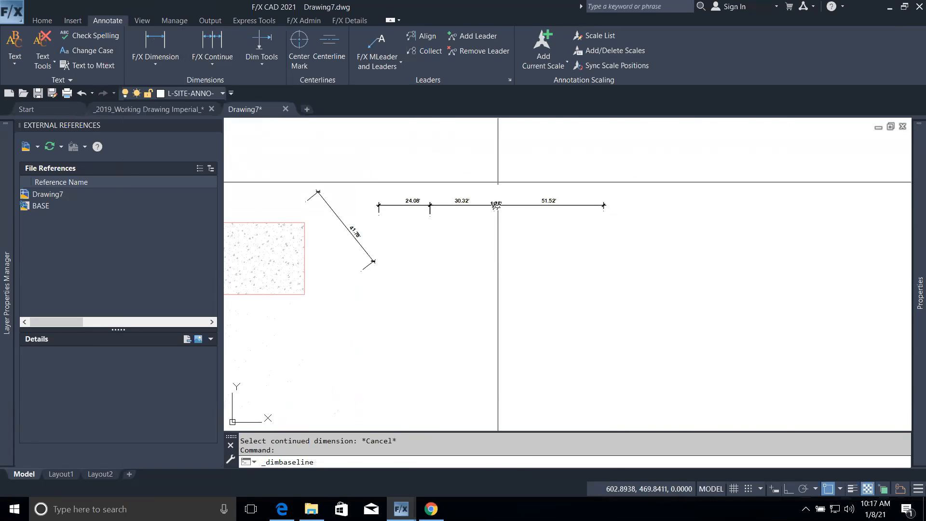
pyautogui.scroll(5, 502, 213)
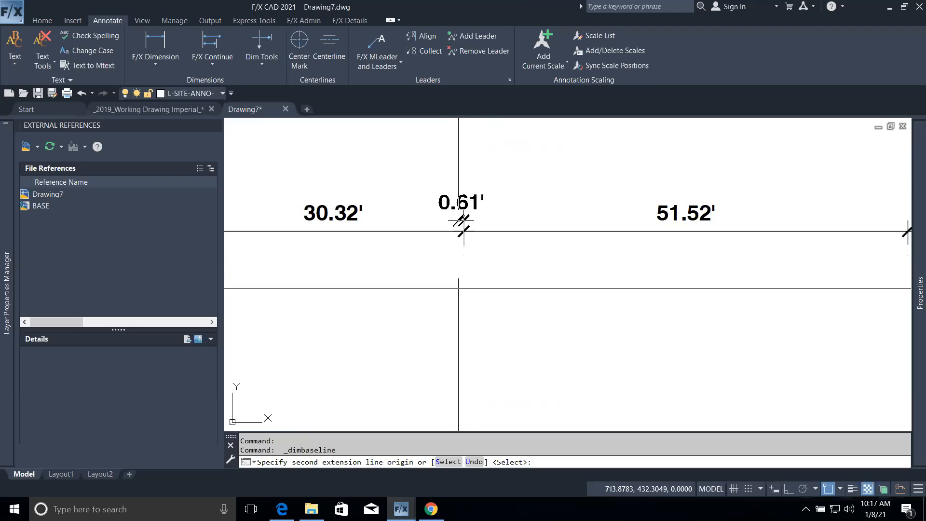
pyautogui.click(567, 304)
pyautogui.press('Escape')
pyautogui.scroll(-3, 634, 283)
pyautogui.moveTo(602, 275); pyautogui.dragTo(507, 258, button='middle')
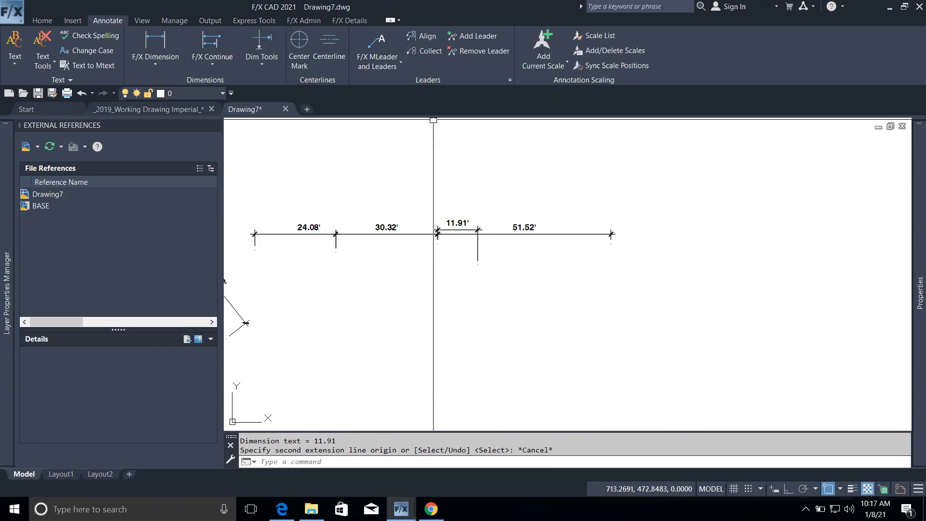
# Delete all the dimensions and the sample text beside the contour plan, keeping the hatched rectangle.
pyautogui.click(146, 23)
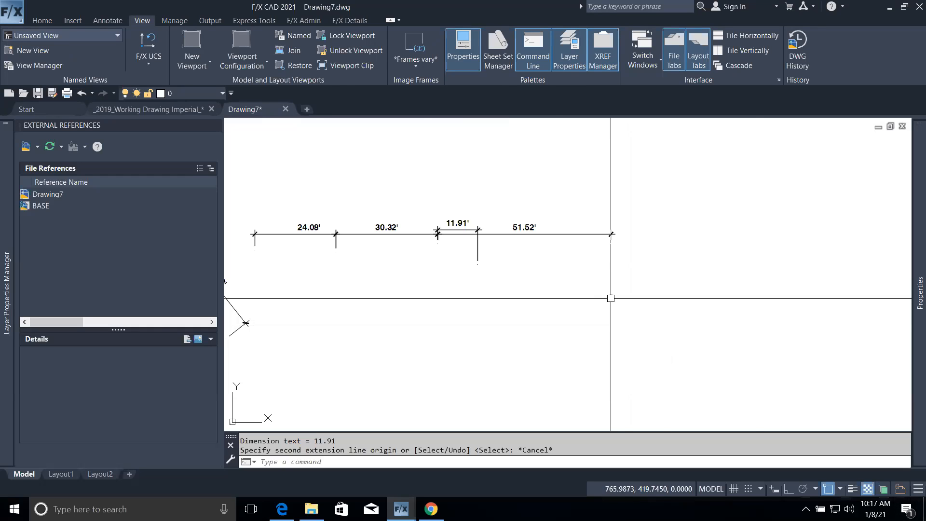
pyautogui.scroll(-8, 440, 282)
pyautogui.scroll(-2, 439, 282)
pyautogui.moveTo(383, 323)
pyautogui.mouseDown(button='middle')
pyautogui.moveTo(690, 255)
pyautogui.moveTo(651, 283)
pyautogui.mouseUp(button='middle')
pyautogui.scroll(4, 690, 254)
pyautogui.click(830, 238)
pyautogui.click(726, 127)
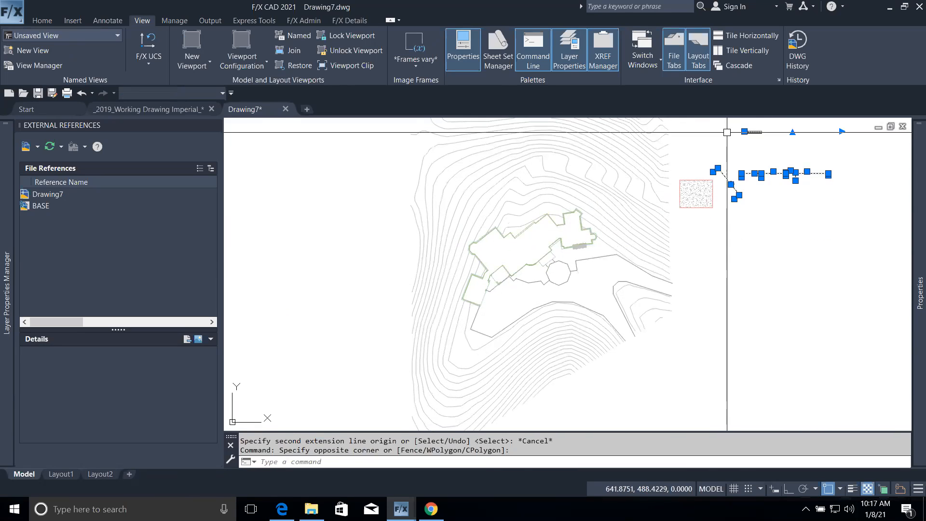
pyautogui.press('Delete')
pyautogui.scroll(-2, 721, 256)
pyautogui.moveTo(722, 257); pyautogui.dragTo(707, 210, button='middle')
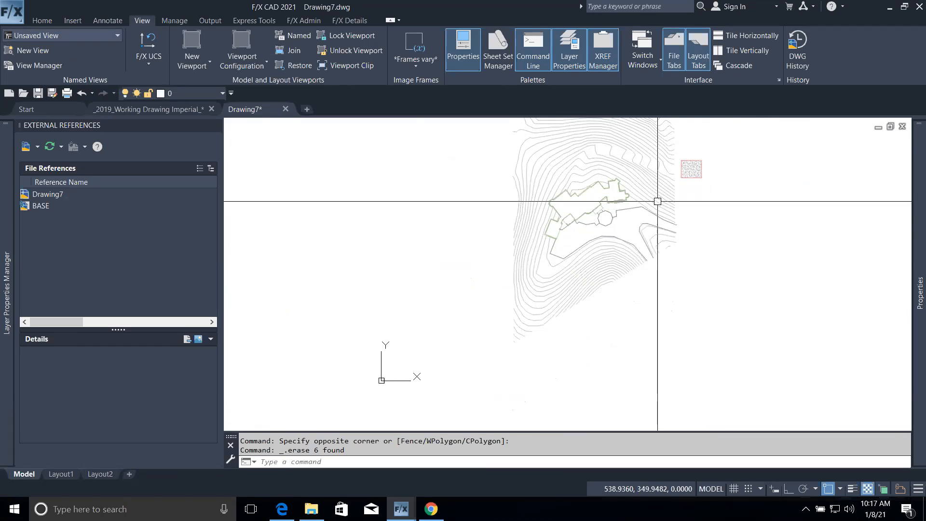
pyautogui.moveTo(648, 218); pyautogui.dragTo(624, 248, button='middle')
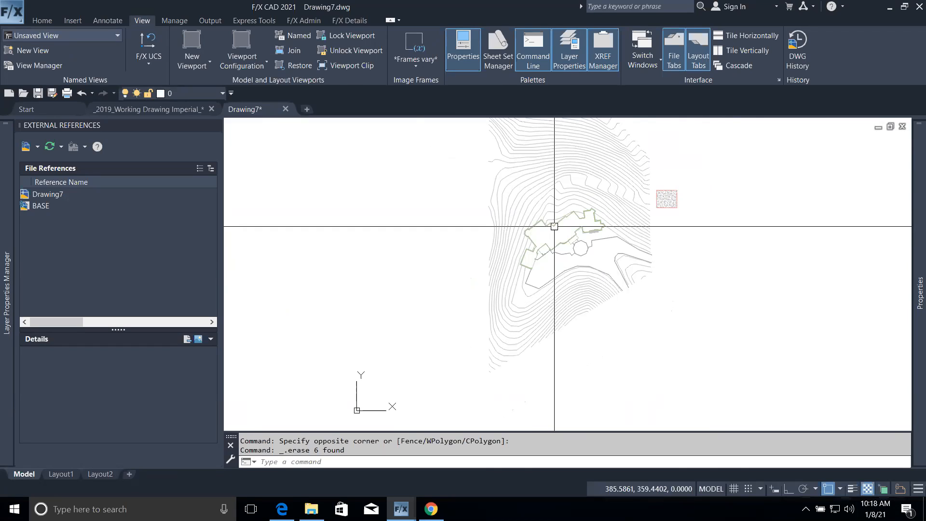
# Define a rotated UCS with its origin below and left of the contour plan and its X axis angled up toward the plan.
pyautogui.write('UCS')
pyautogui.press('Return')
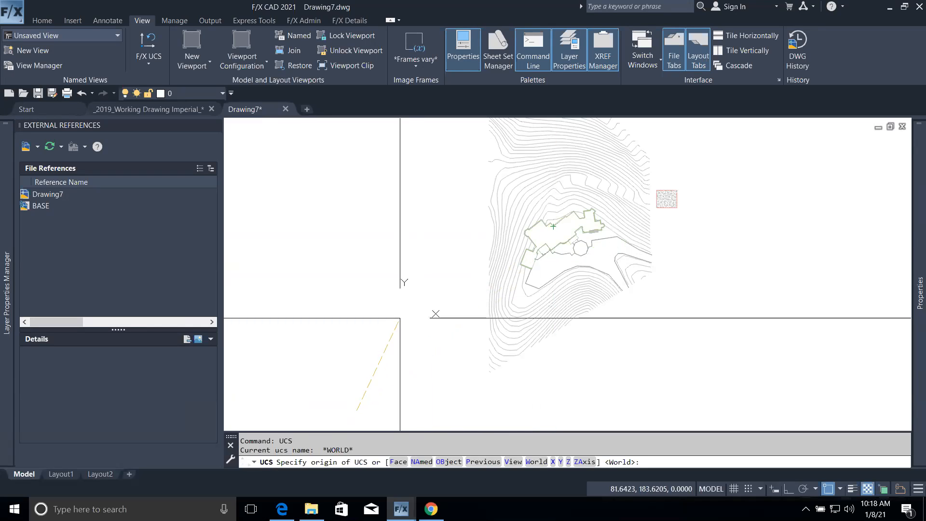
pyautogui.scroll(3, 446, 281)
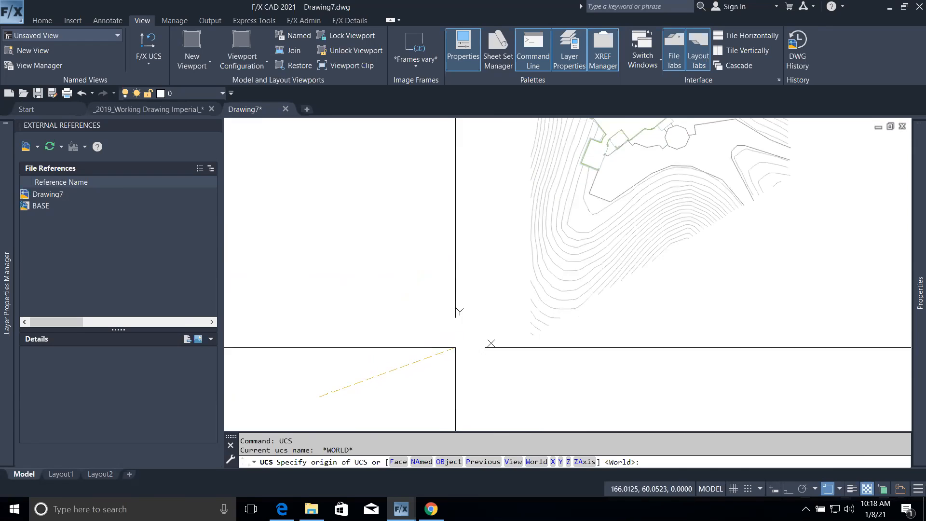
pyautogui.click(446, 356)
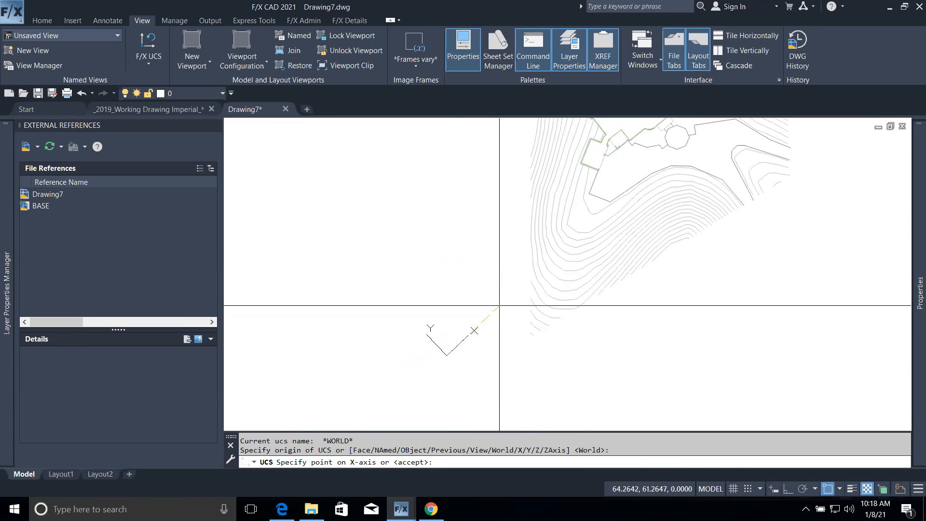
pyautogui.click(475, 331)
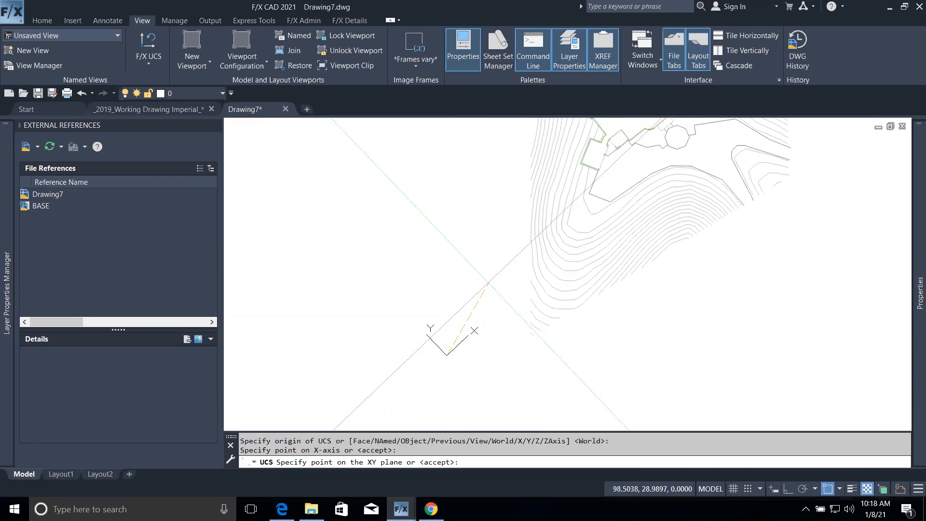
pyautogui.click(489, 282)
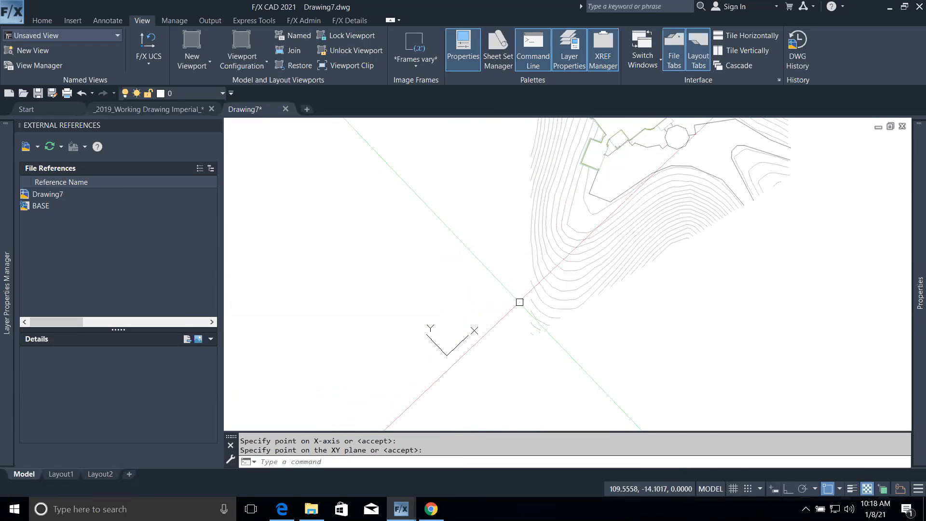
# Align the drawing view to the current UCS with the PLAN command.
pyautogui.scroll(-3, 600, 341)
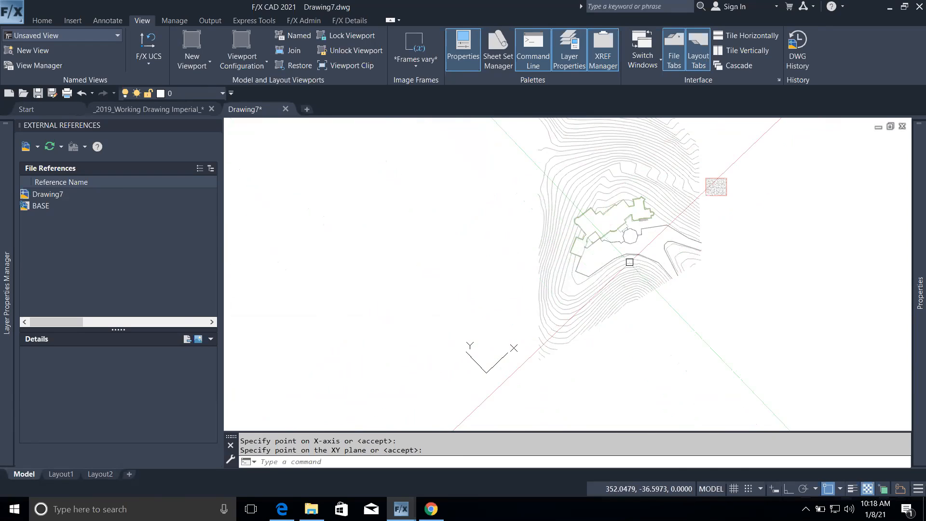
pyautogui.write('plan')
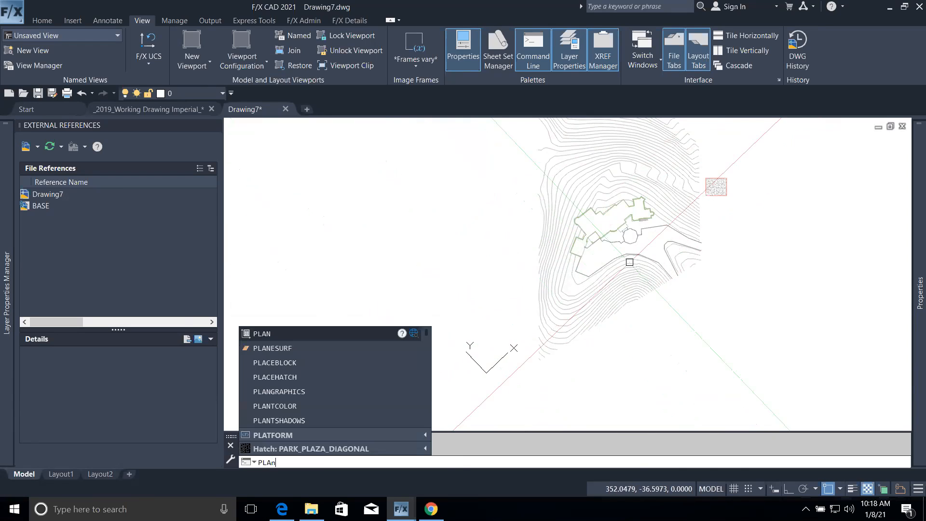
pyautogui.press('Return')
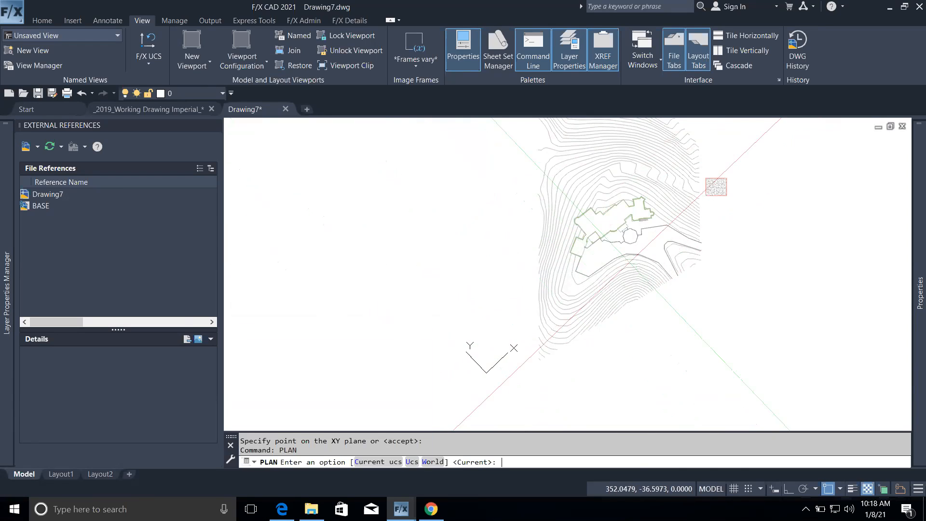
pyautogui.press('Return')
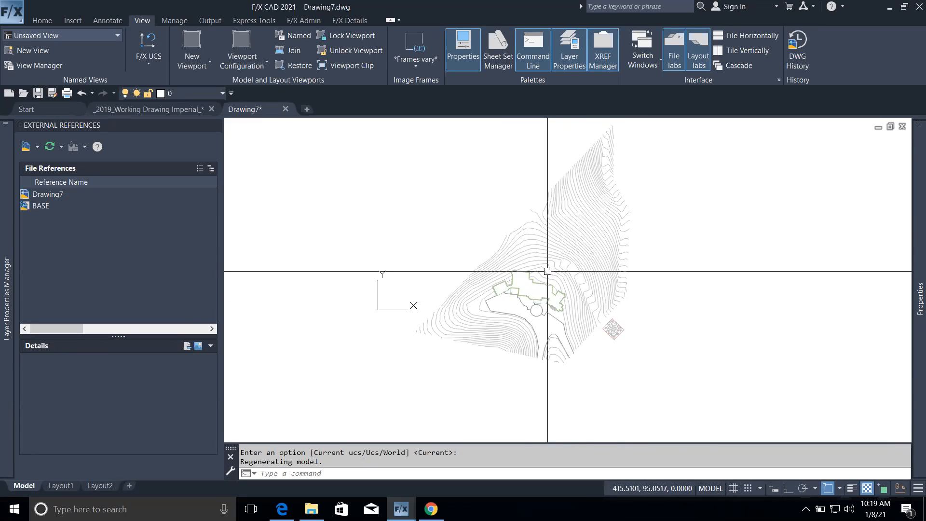
# Undo the plan view and the manual UCS change.
pyautogui.hotkey('ctrl', 'z')
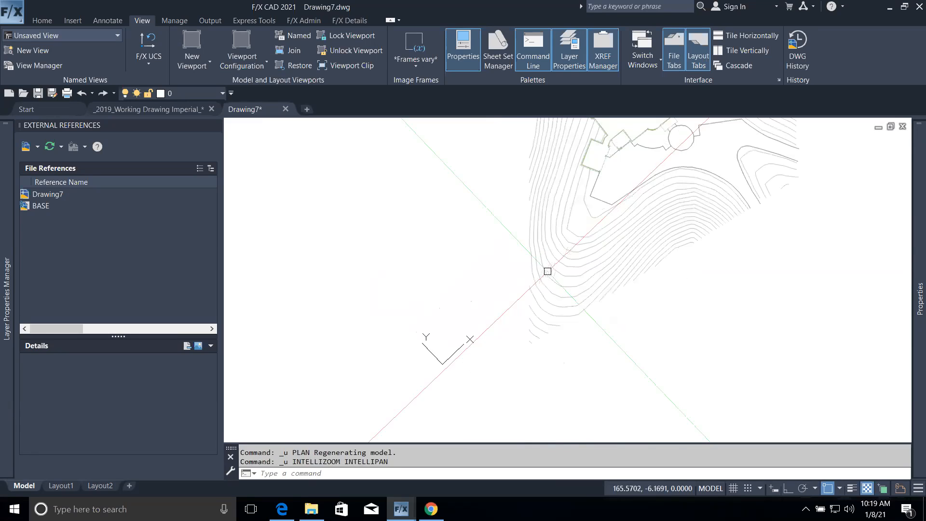
pyautogui.hotkey('ctrl', 'z')
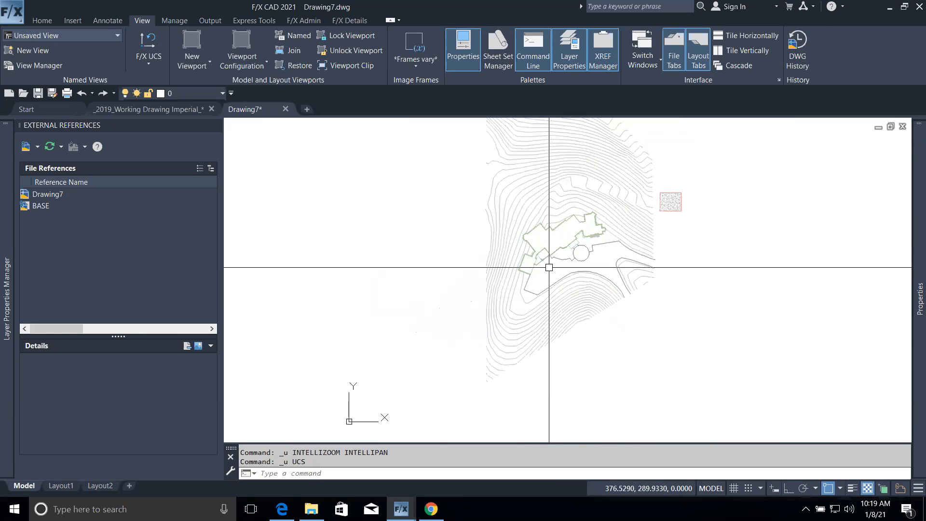
# Define a new F/X UCS with its origin left of the contour plan, its X axis toward the building's upper wall and Y axis up-left.
pyautogui.click(148, 63)
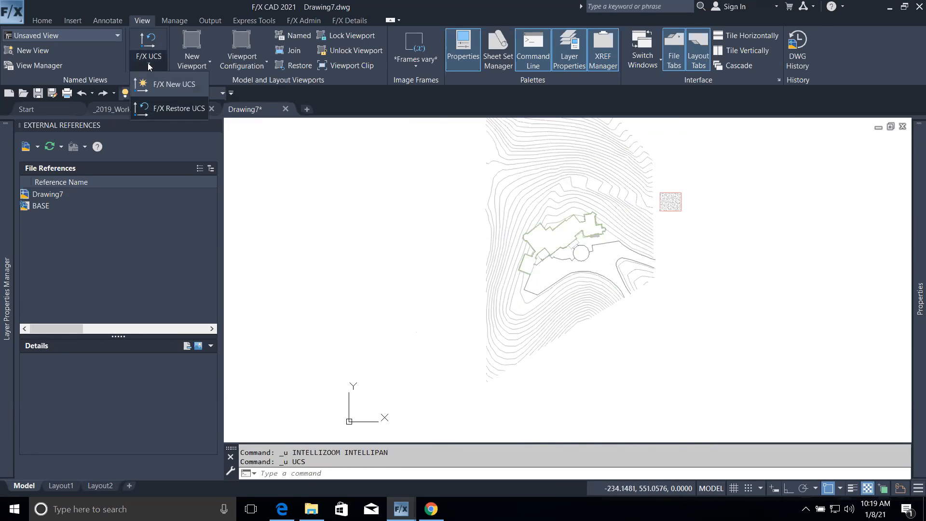
pyautogui.click(169, 89)
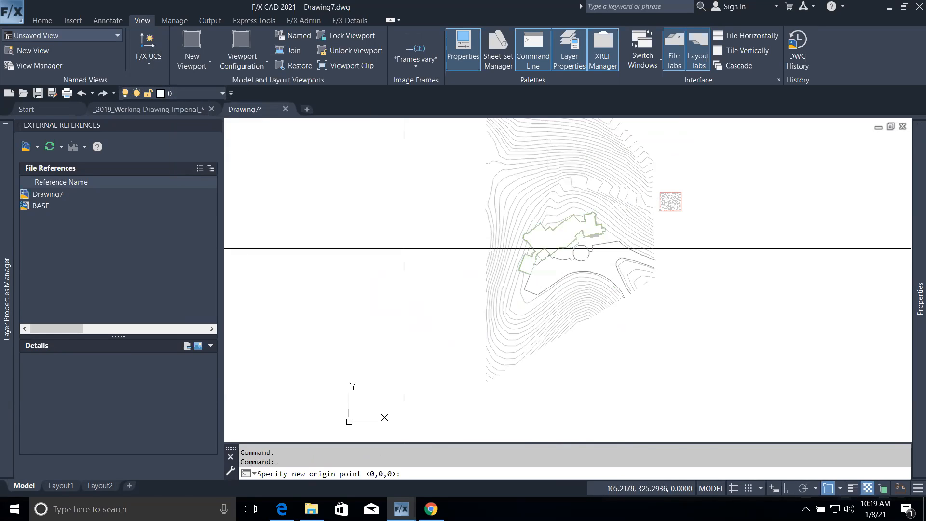
pyautogui.click(395, 392)
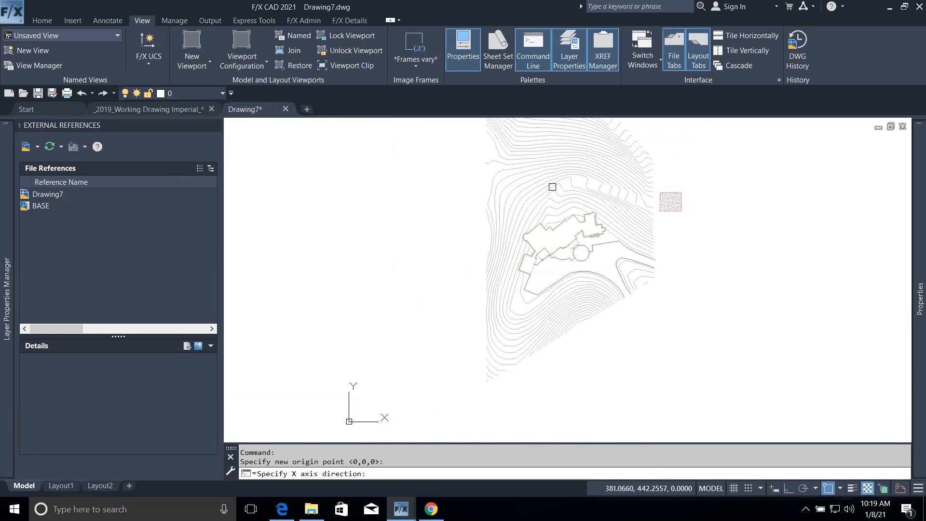
pyautogui.scroll(8, 552, 217)
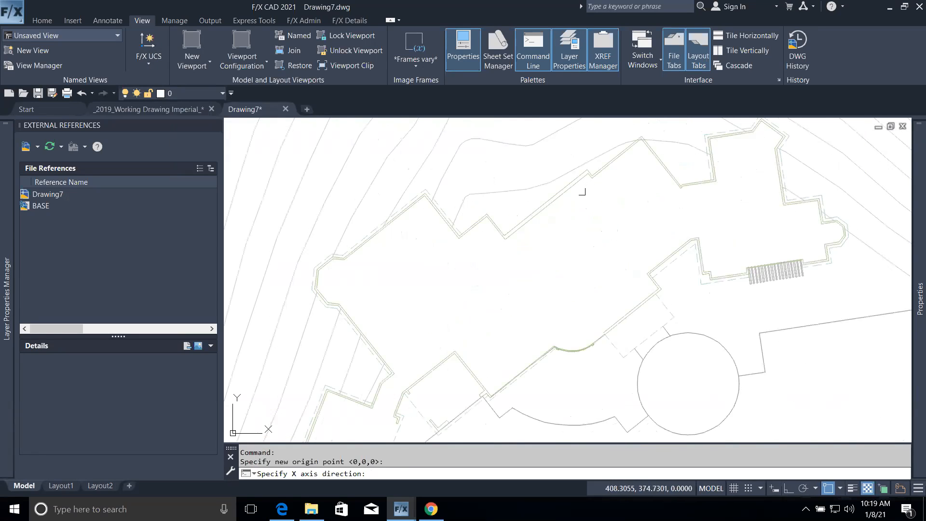
pyautogui.click(543, 213)
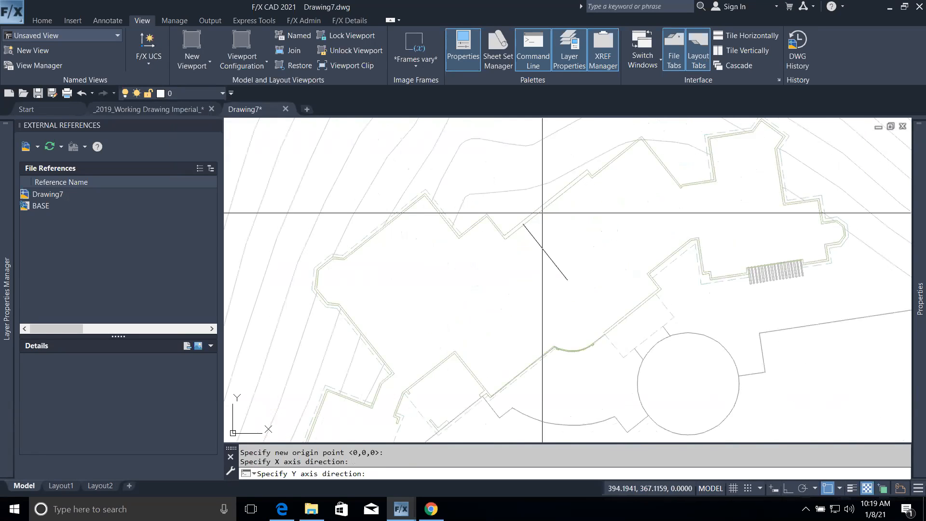
pyautogui.scroll(-6, 542, 213)
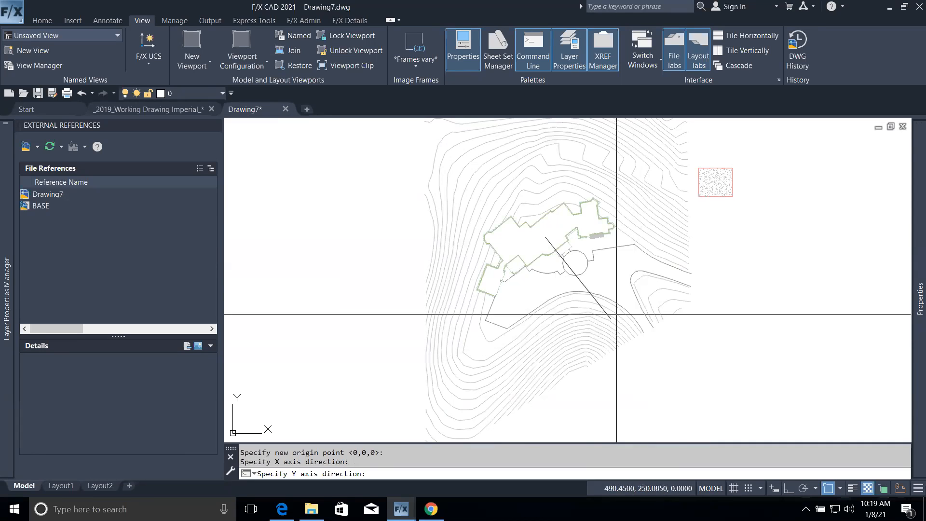
pyautogui.click(486, 167)
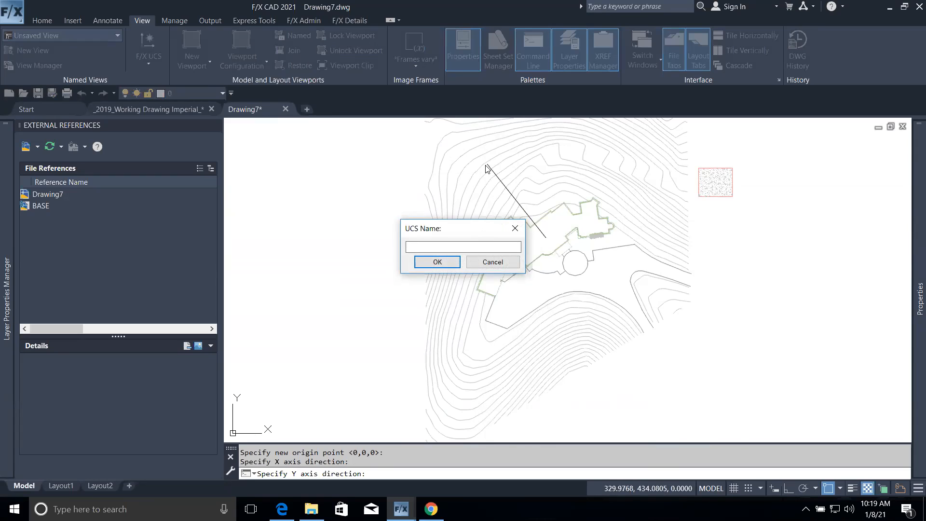
# Enter a personal name for the new UCS and save it.
pyautogui.write('PAul')
pyautogui.press('BackSpace')
pyautogui.press('BackSpace')
pyautogui.write('auls own')
pyautogui.click(452, 261)
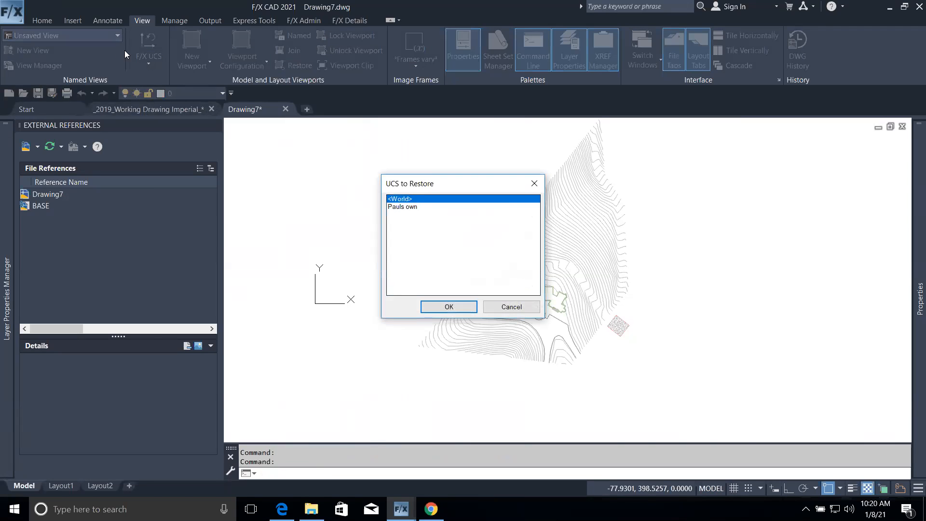
# Use F/X Restore UCS to switch to the World UCS and back to the saved custom UCS.
pyautogui.click(446, 306)
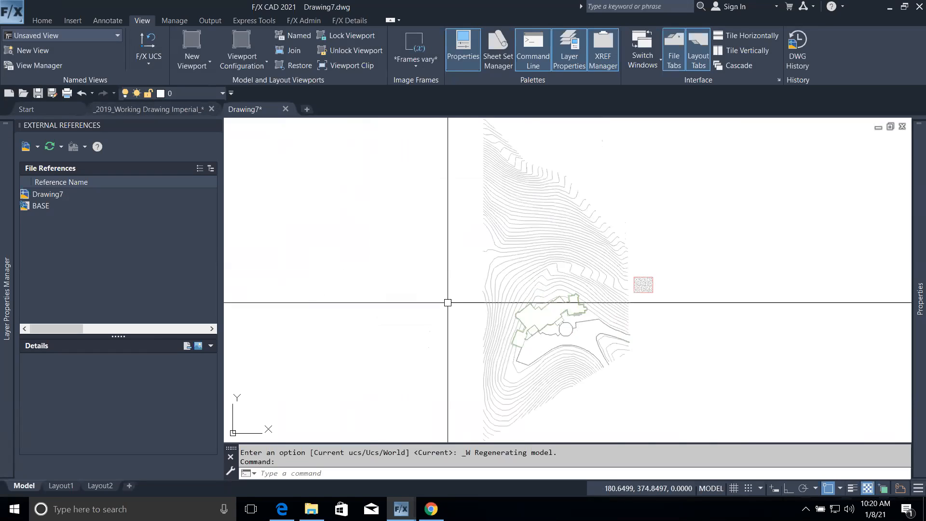
pyautogui.click(149, 62)
pyautogui.click(172, 109)
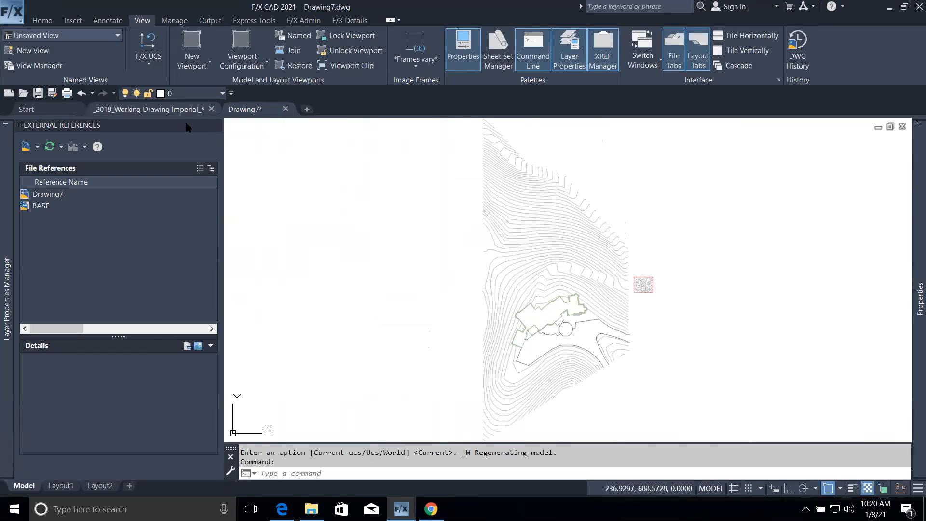
pyautogui.click(423, 207)
pyautogui.click(455, 307)
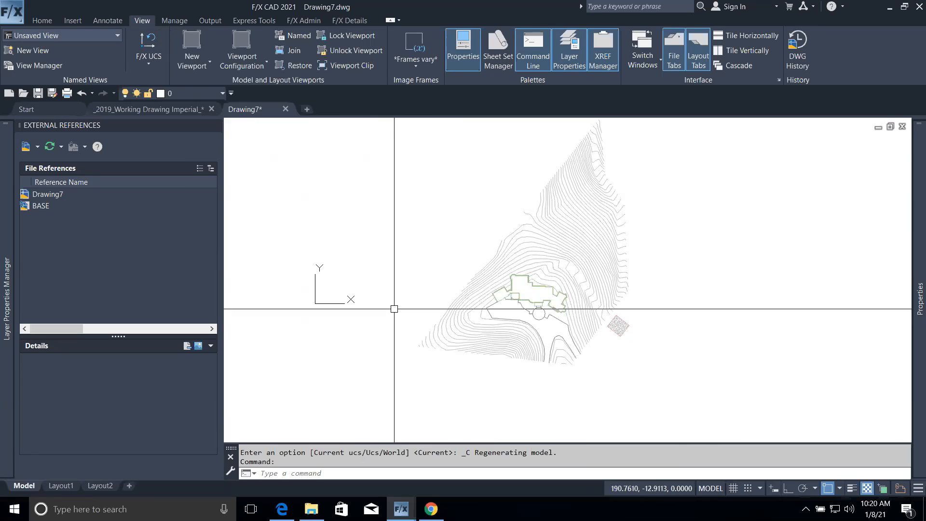
# Try to run the F/X Nuke drawing cleanup on Drawing7.
pyautogui.click(173, 24)
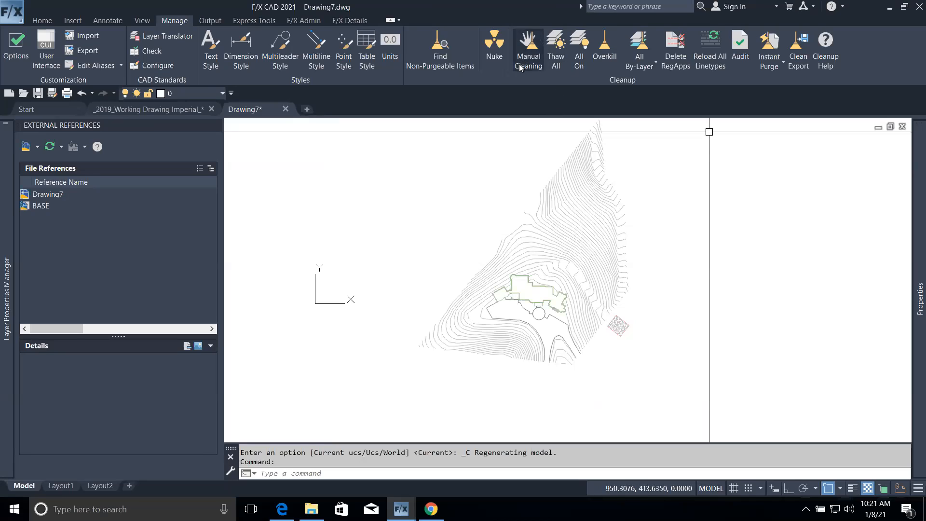
pyautogui.click(495, 62)
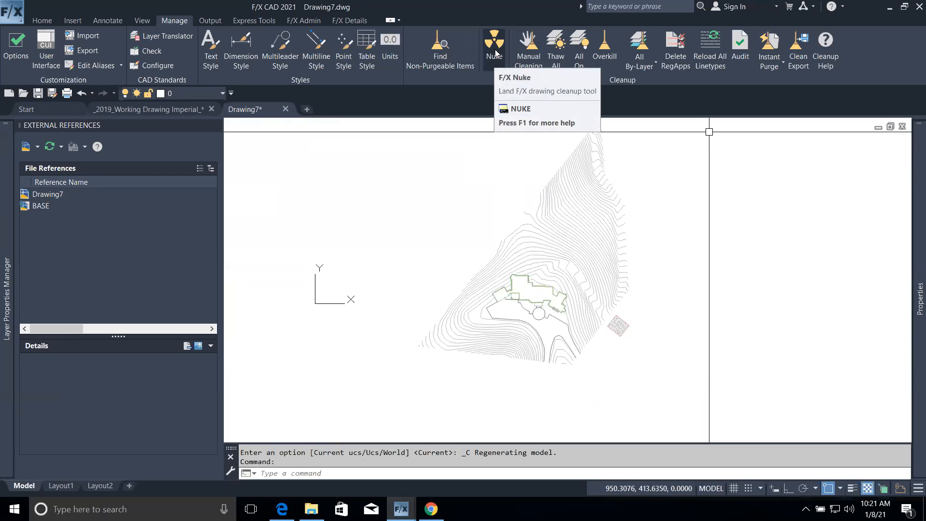
pyautogui.click(497, 54)
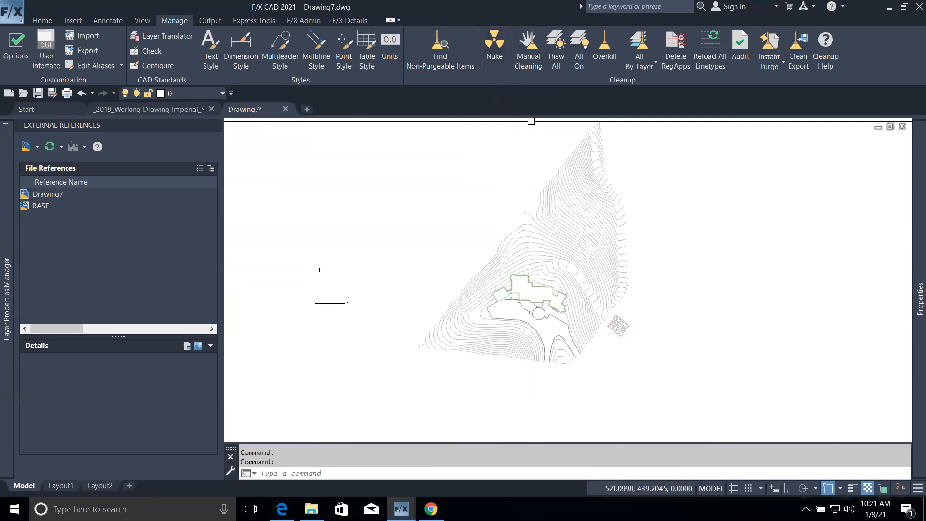
pyautogui.write('neu')
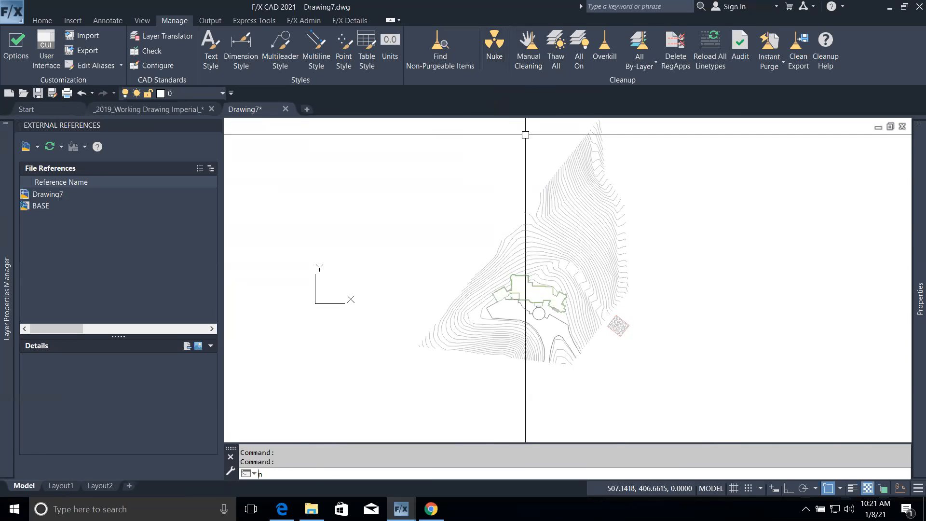
pyautogui.press('BackSpace')
pyautogui.press('BackSpace')
pyautogui.write('uke')
pyautogui.press('Return')
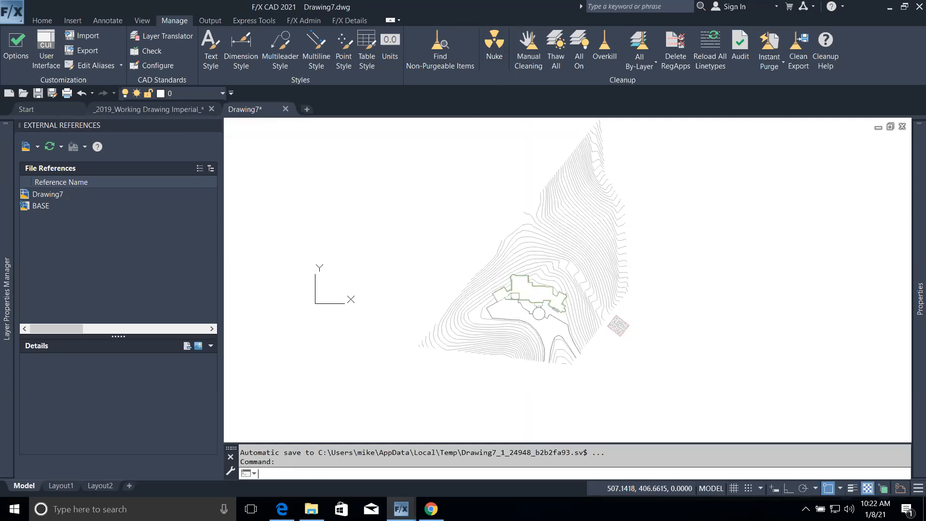
pyautogui.press('Escape')
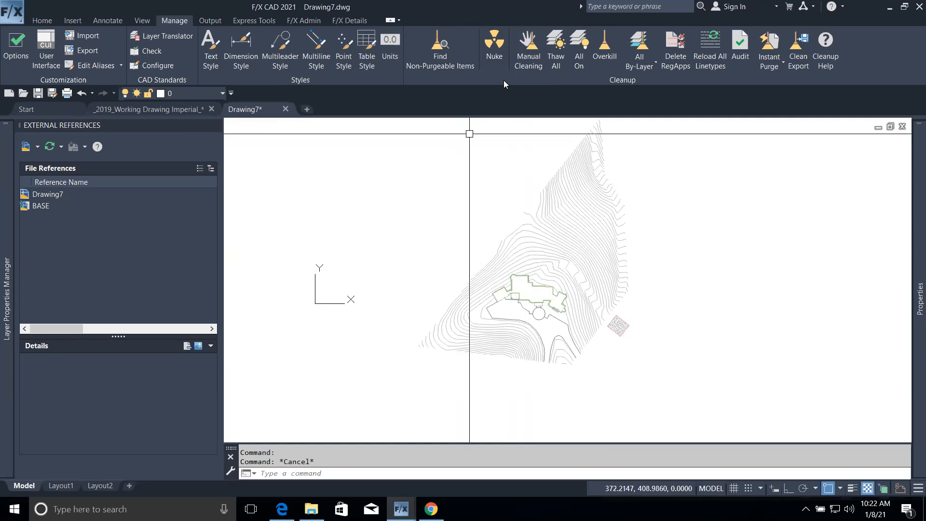
pyautogui.click(503, 57)
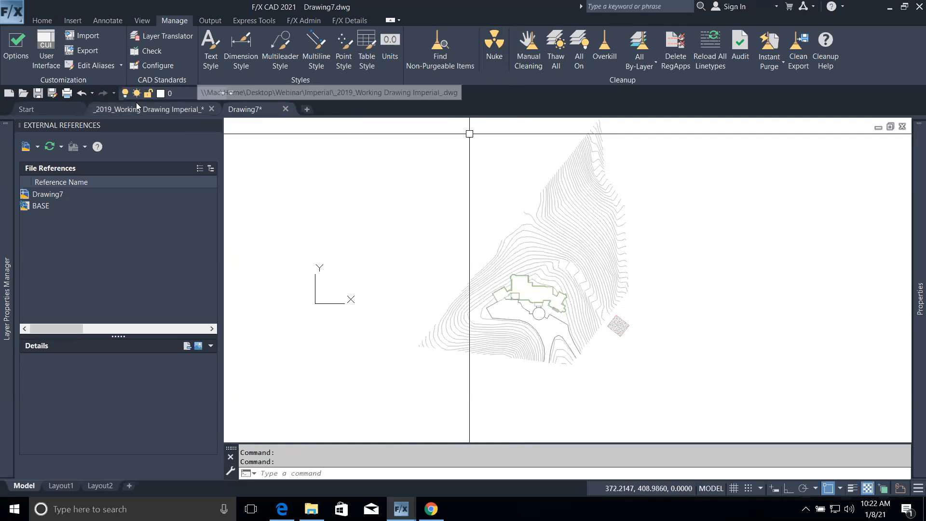
# Switch to the _2019_Working Drawing Imperial_ drawing and review the F/X Nuke cleanup operations without running them.
pyautogui.click(148, 109)
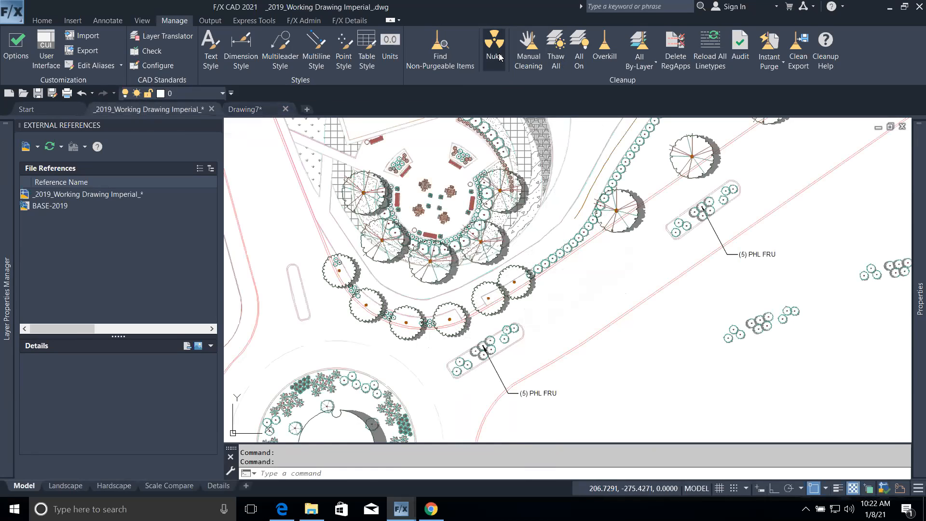
pyautogui.click(494, 46)
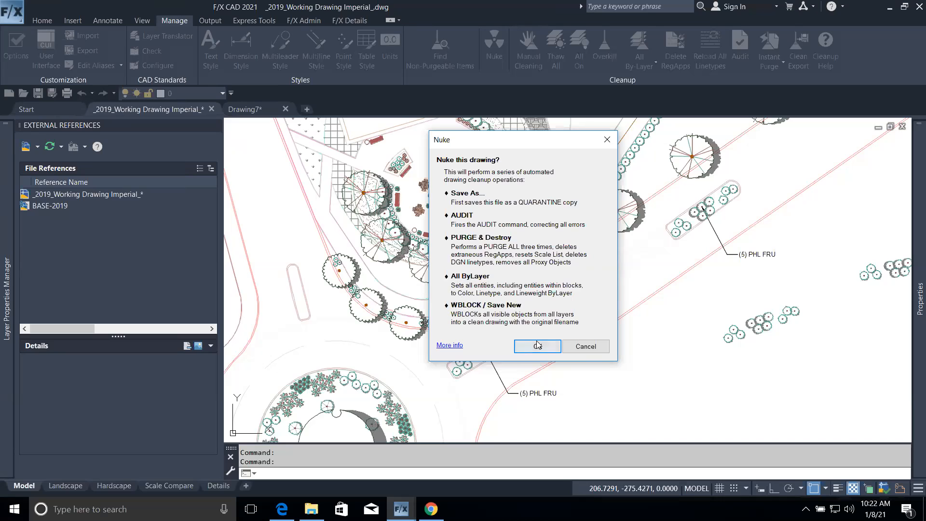
pyautogui.click(598, 346)
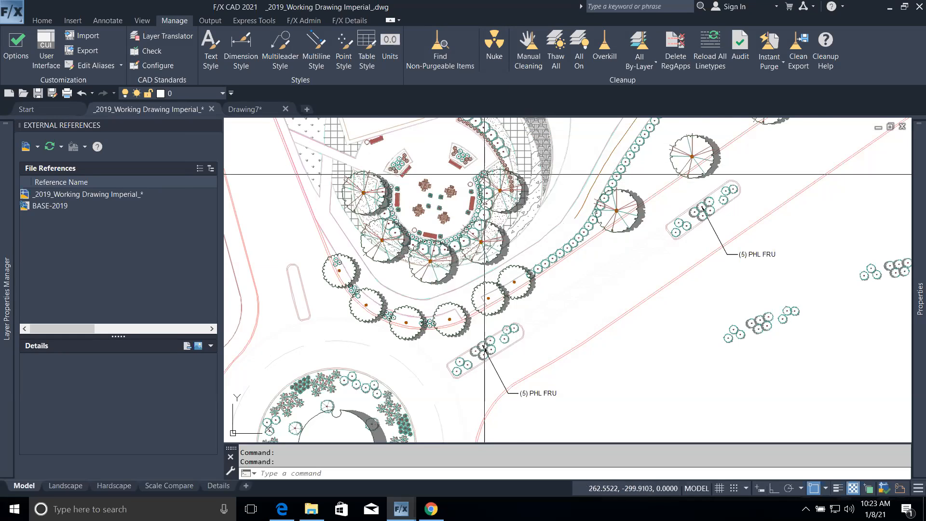
pyautogui.rightClick(497, 199)
pyautogui.click(581, 147)
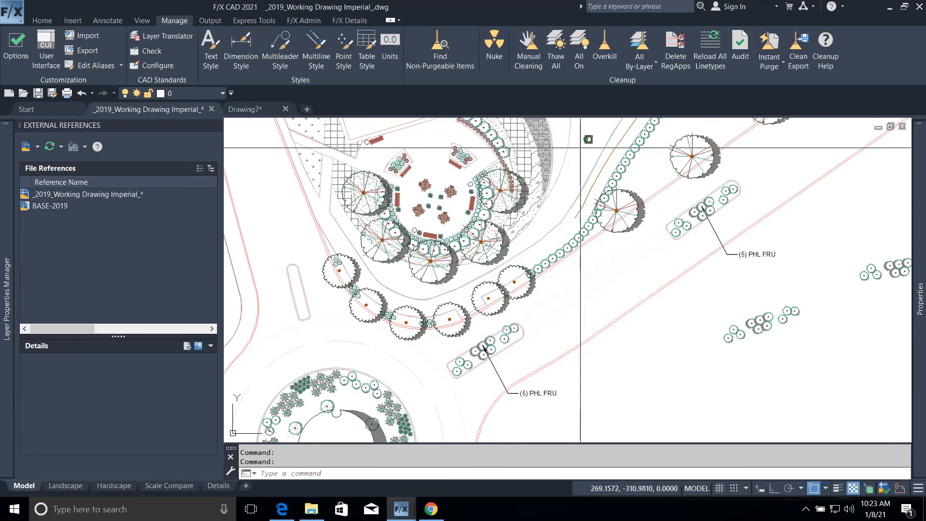
pyautogui.click(581, 143)
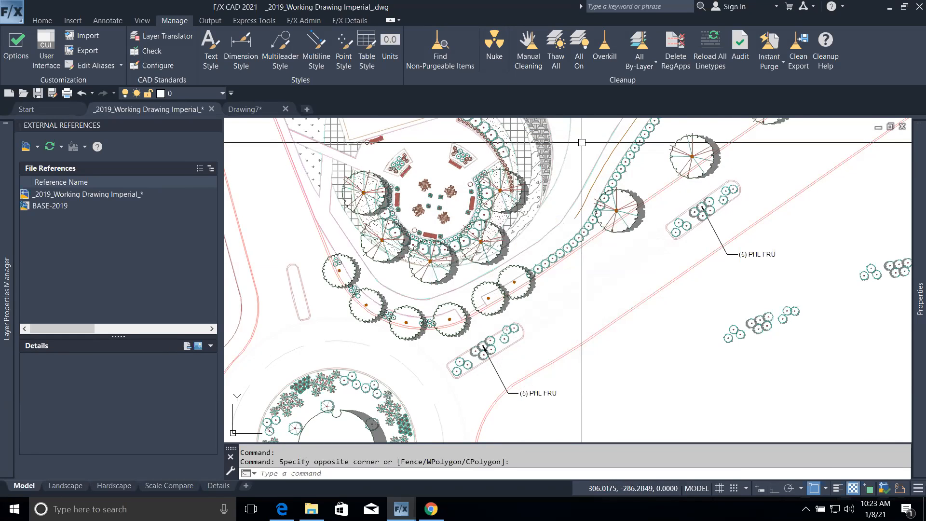
# Open the Land F/X documentation on cleaning drawings manually from the Manual Cleaning tool.
pyautogui.click(528, 58)
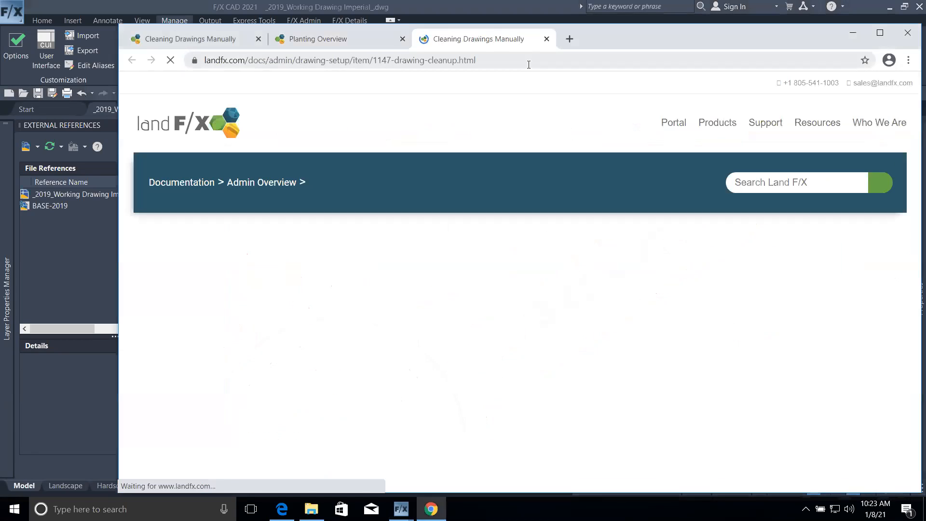
# Review the Cleaning Drawings Manually page from the Xref cleaning section to the backup copy step, and return to the F/X CAD drawing.
pyautogui.scroll(-10, 580, 267)
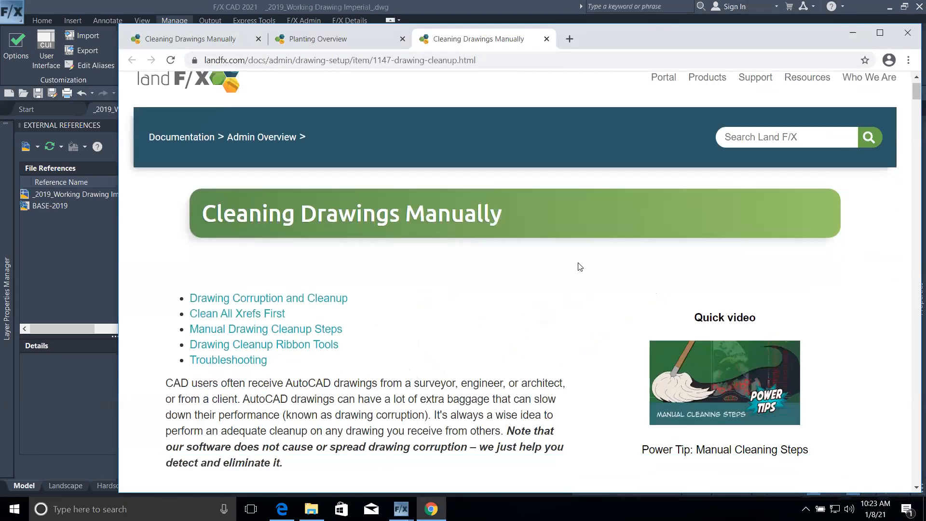
pyautogui.scroll(-12, 580, 267)
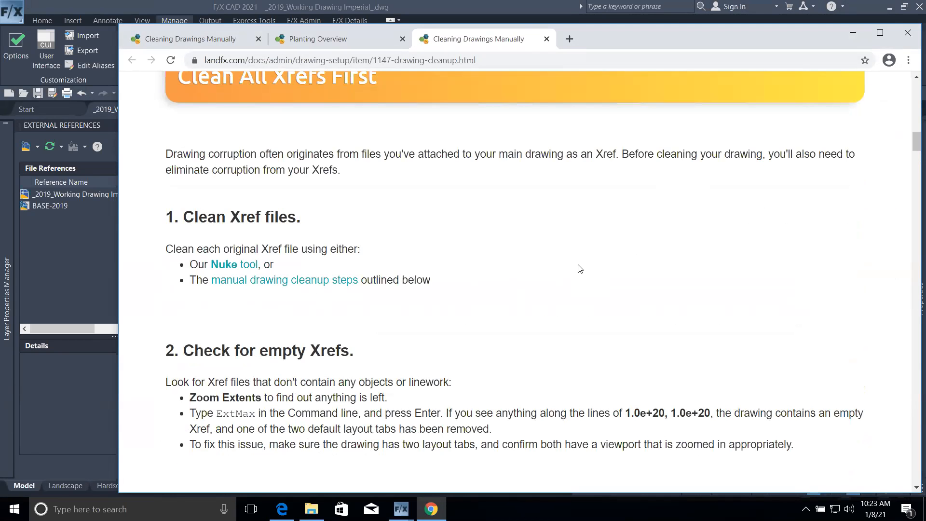
pyautogui.scroll(-10, 579, 268)
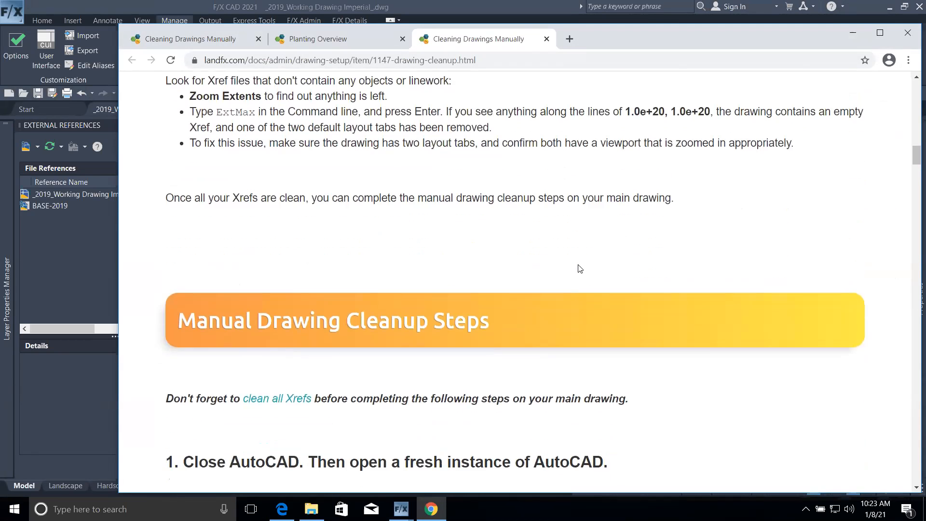
pyautogui.scroll(-3, 579, 267)
pyautogui.scroll(-5, 578, 265)
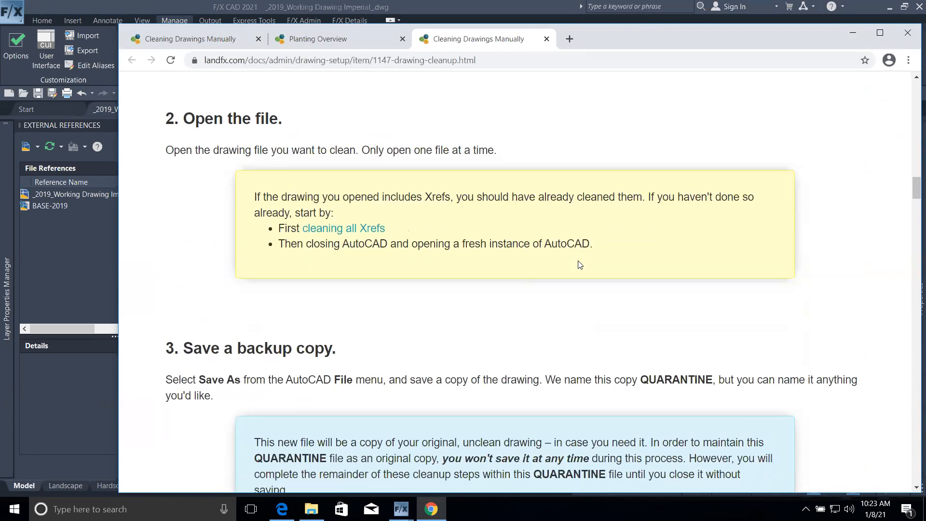
pyautogui.click(852, 32)
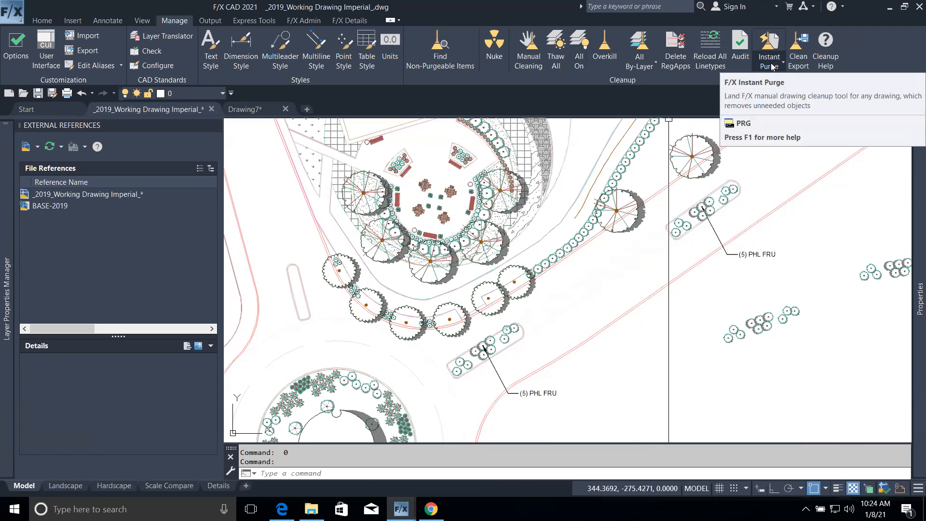
# Run the PURGE command to examine the purgeable items and purge options, and close the dialog.
pyautogui.click(698, 279)
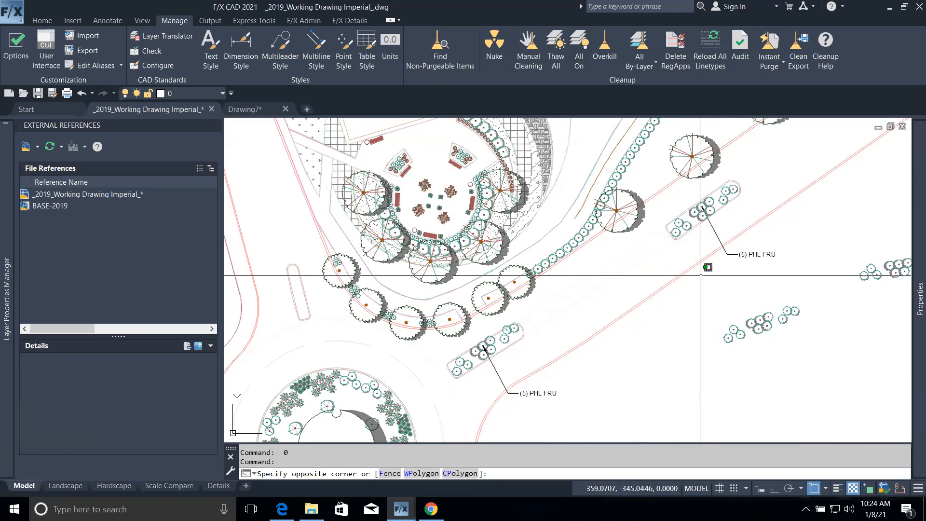
pyautogui.write('purge')
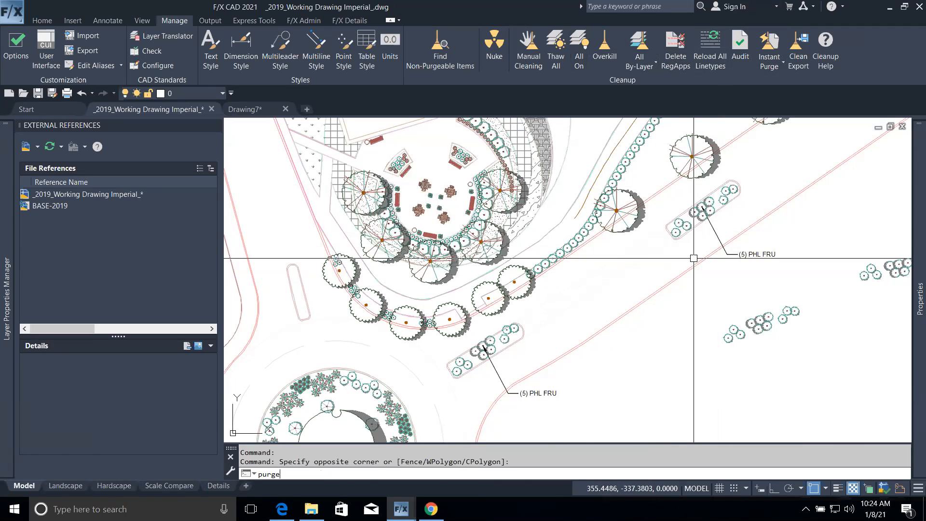
pyautogui.press('Return')
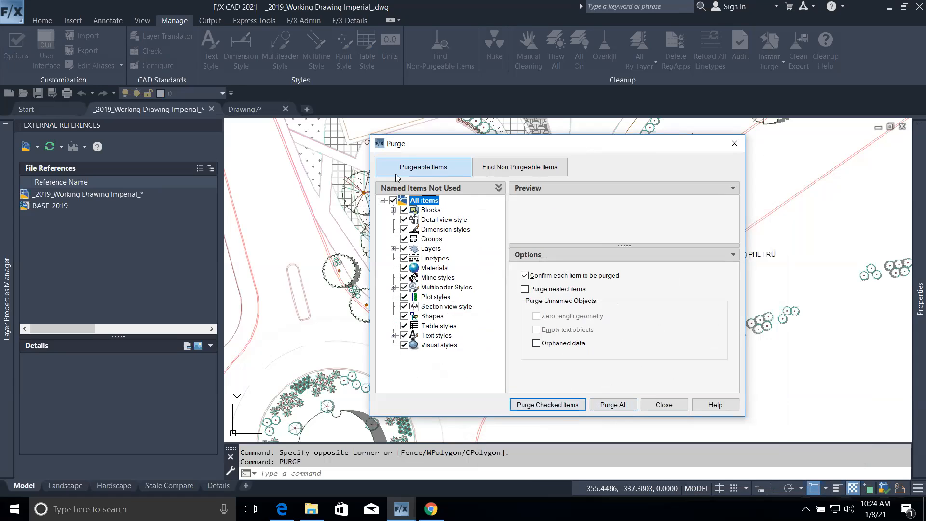
pyautogui.click(664, 404)
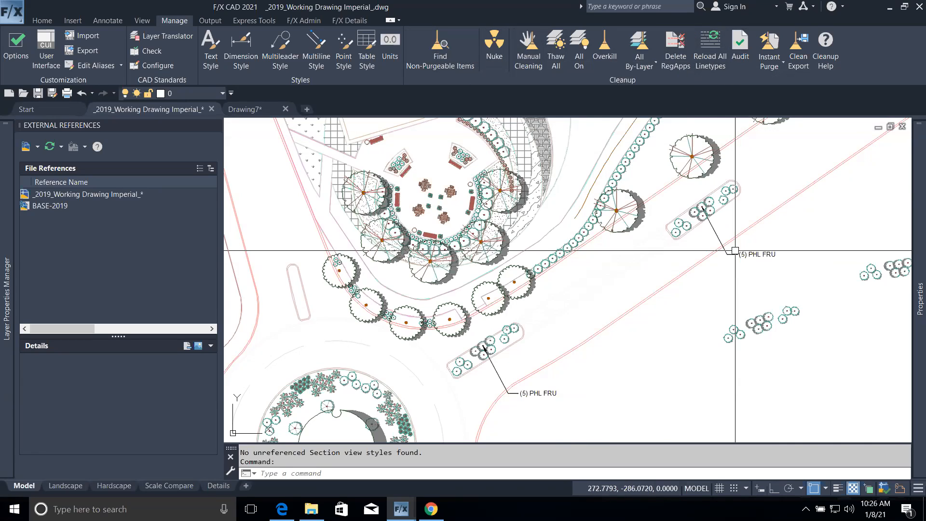
# Open a new Land F/X support ticket in the browser with the Export to Land F/X Support tool.
pyautogui.click(220, 20)
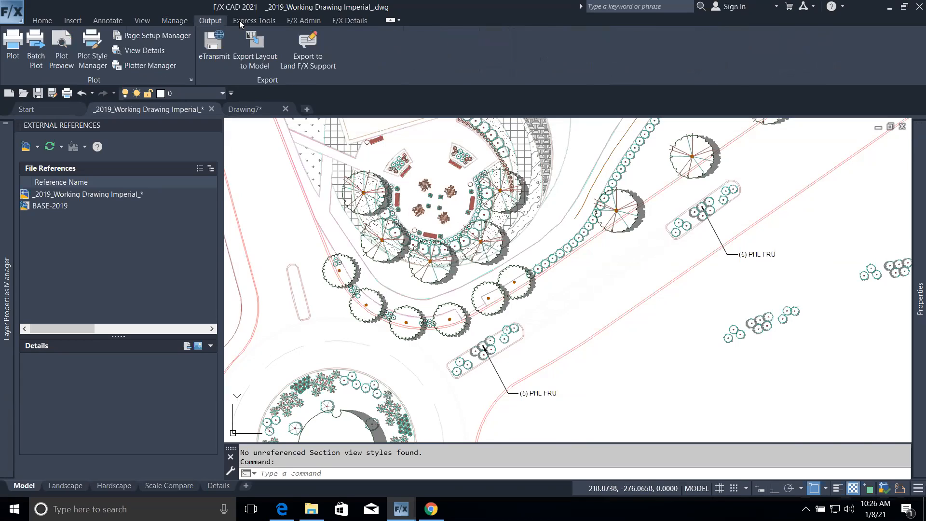
pyautogui.click(253, 21)
pyautogui.click(293, 21)
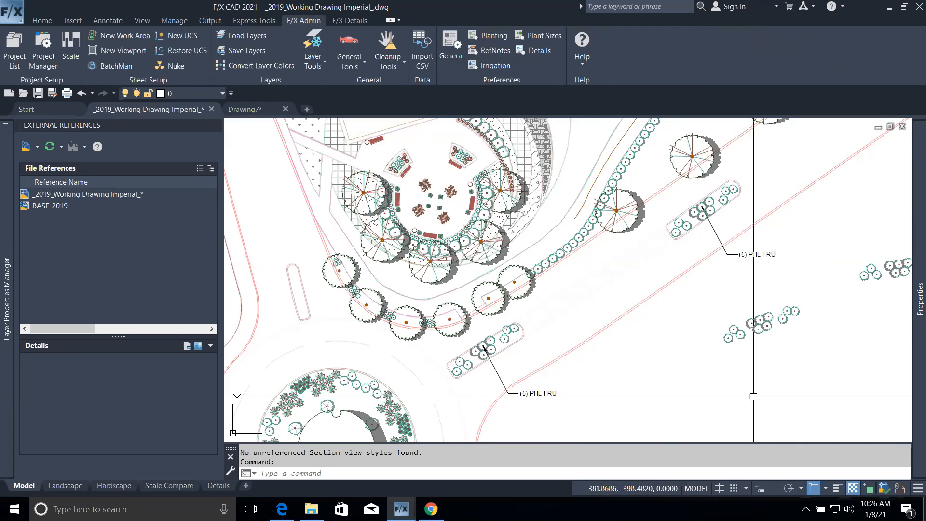
pyautogui.click(205, 22)
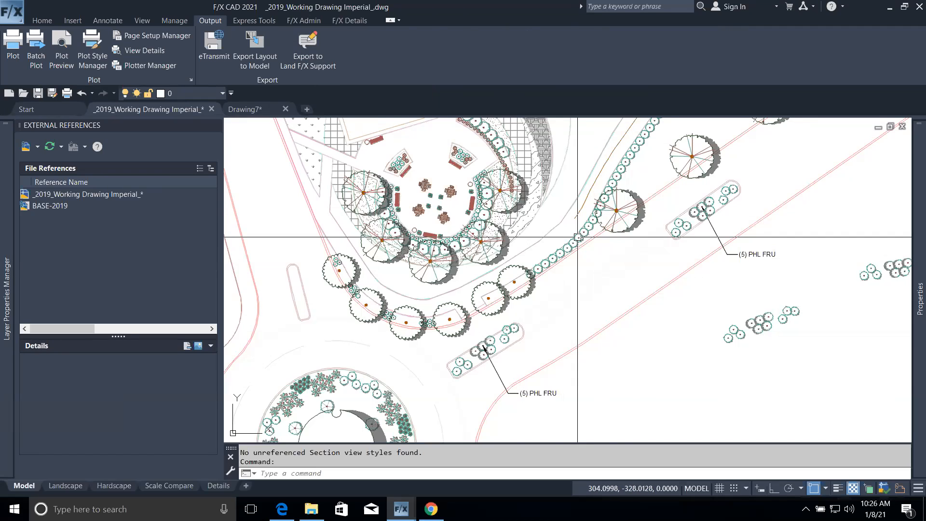
pyautogui.moveTo(577, 237)
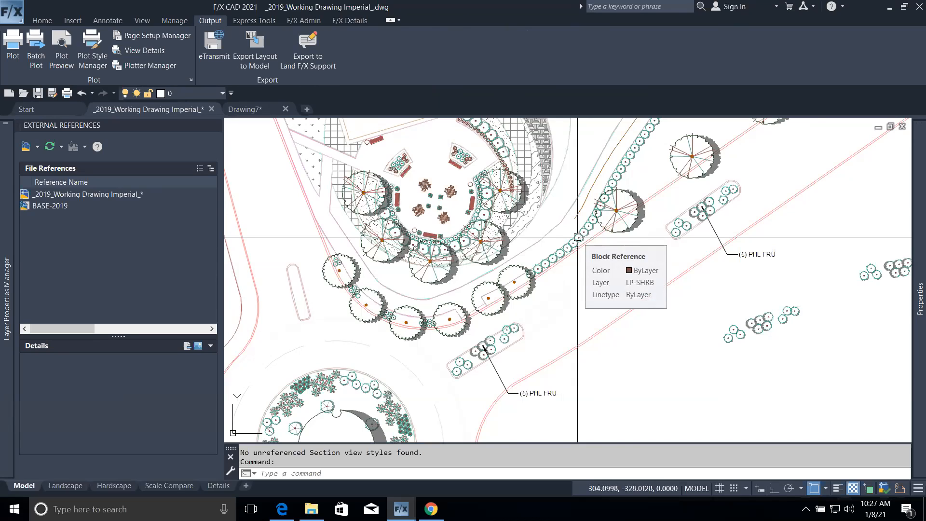
pyautogui.click(321, 47)
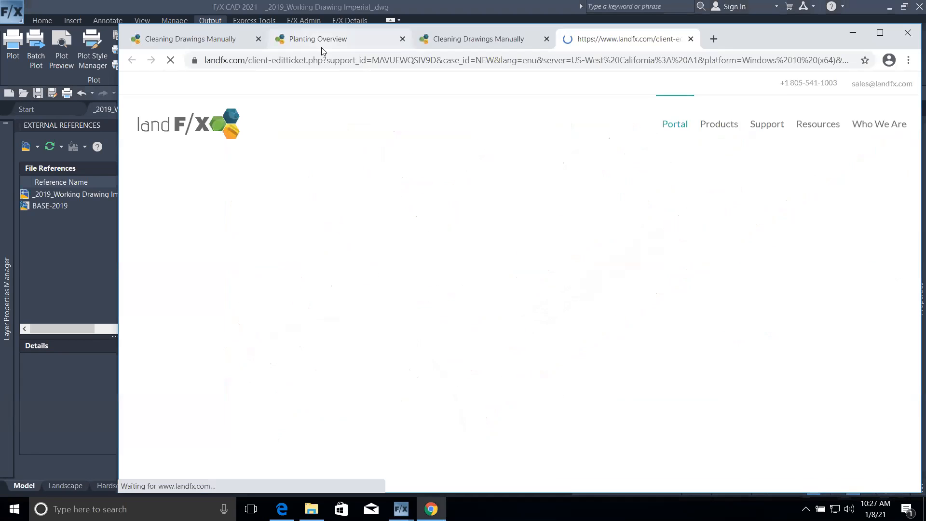
# Examine the support ticket form's issue and troubleshooting fields, close the form, and return to the F/X CAD drawing.
pyautogui.scroll(-10, 652, 222)
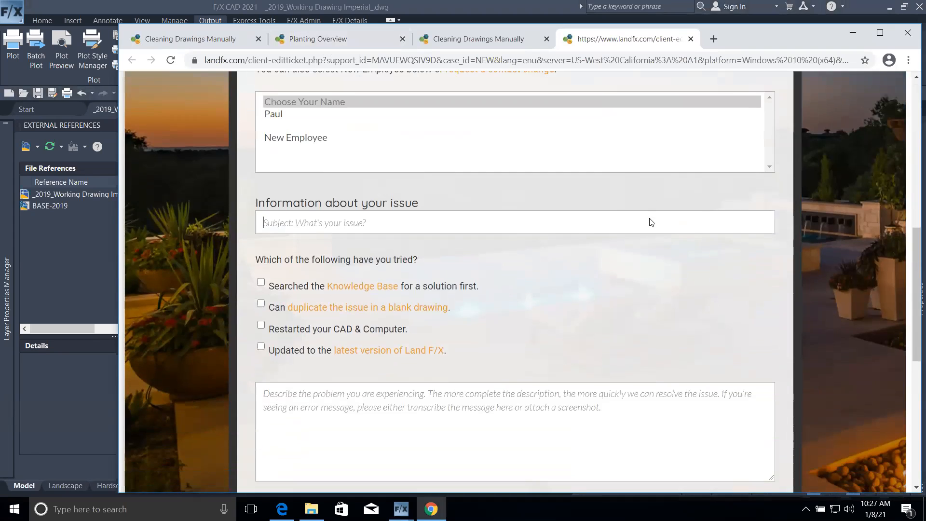
pyautogui.scroll(5, 651, 222)
pyautogui.scroll(-9, 651, 222)
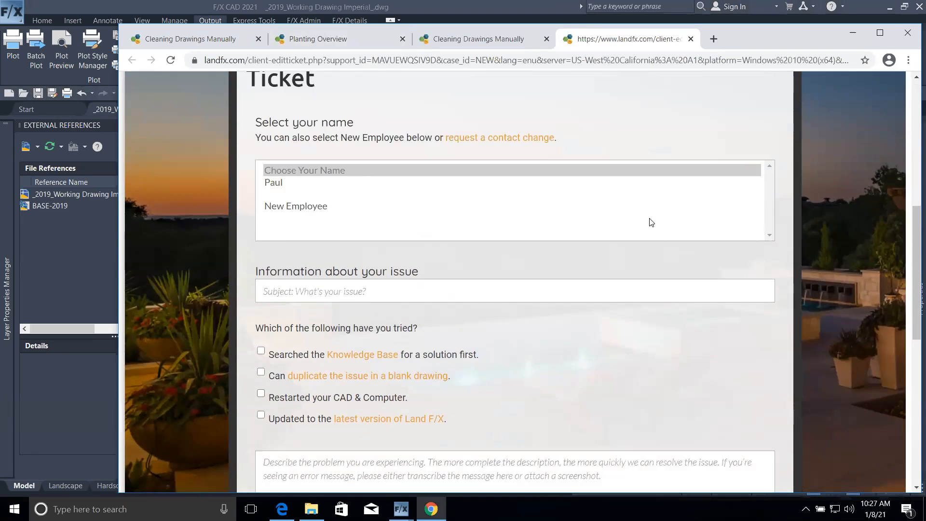
pyautogui.scroll(4, 651, 222)
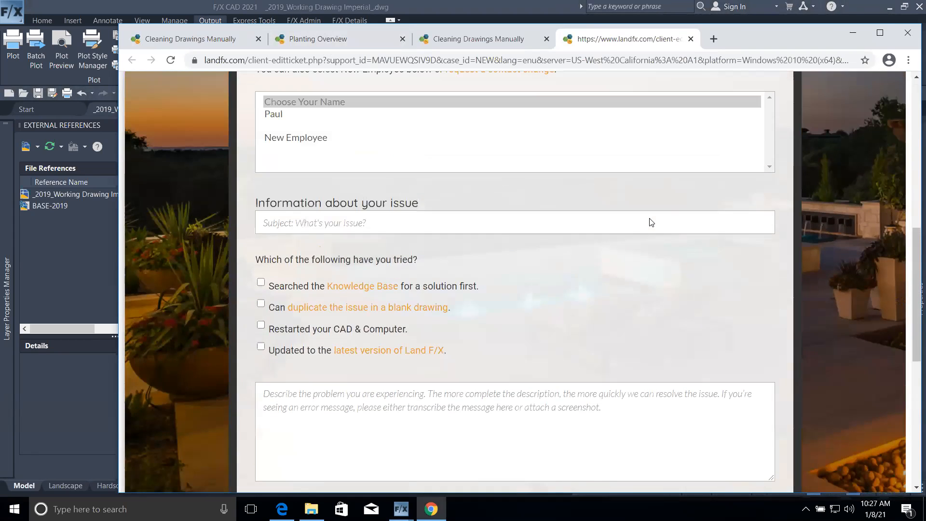
pyautogui.click(691, 39)
pyautogui.click(852, 33)
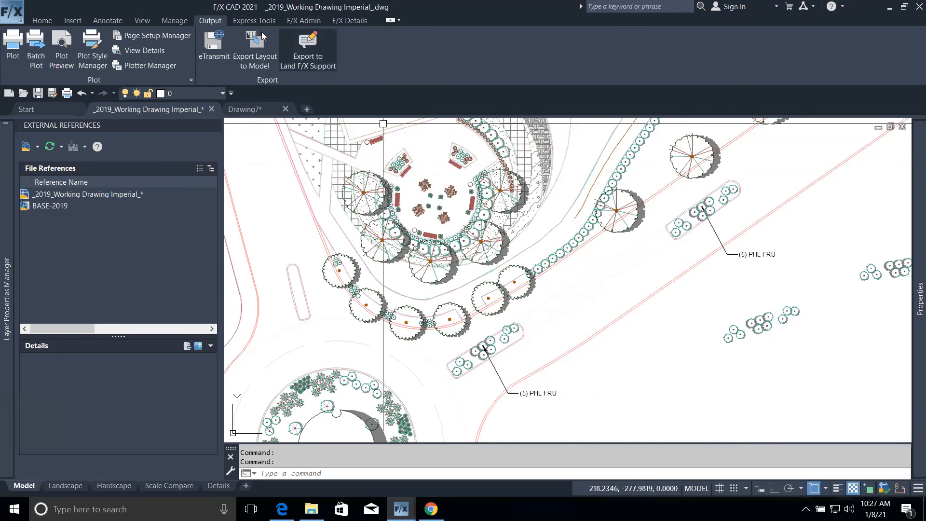
# Look through the F/X Admin help options and select the Support tool.
pyautogui.click(305, 20)
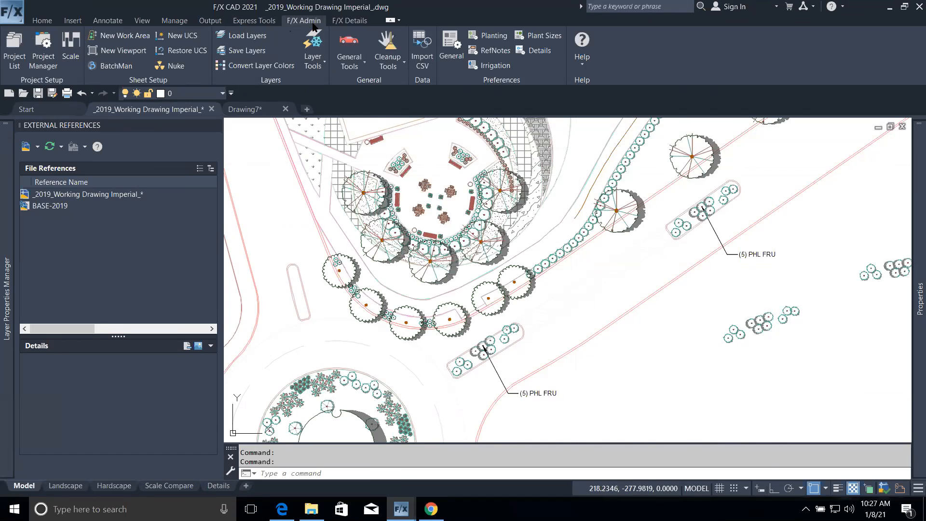
pyautogui.click(582, 57)
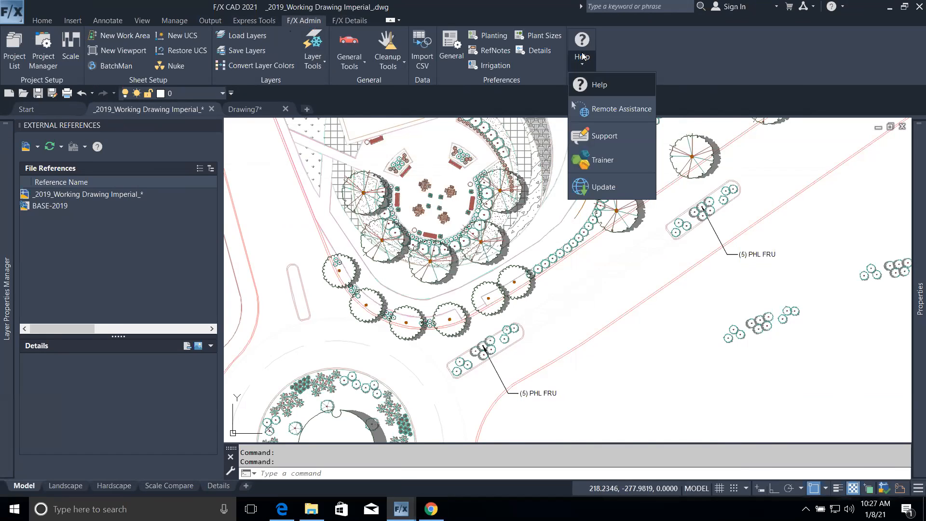
pyautogui.click(606, 135)
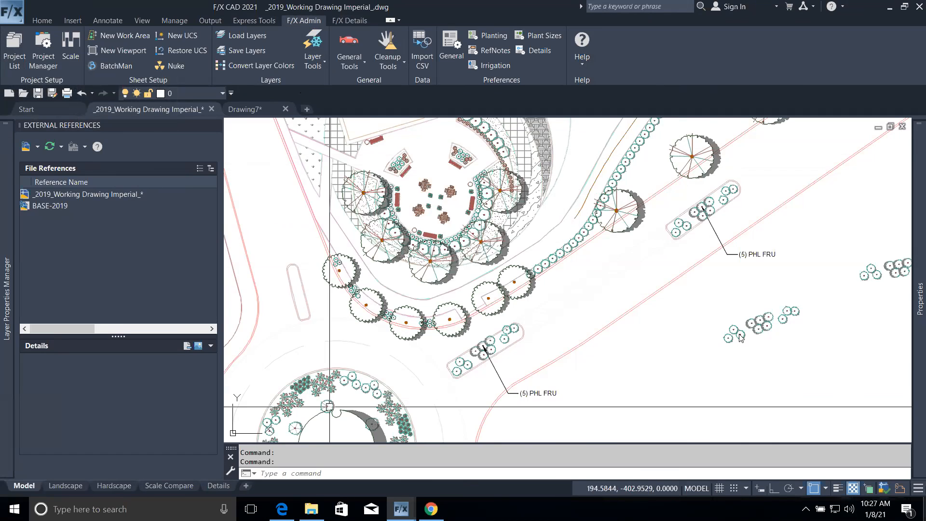
pyautogui.click(16, 72)
pyautogui.click(606, 385)
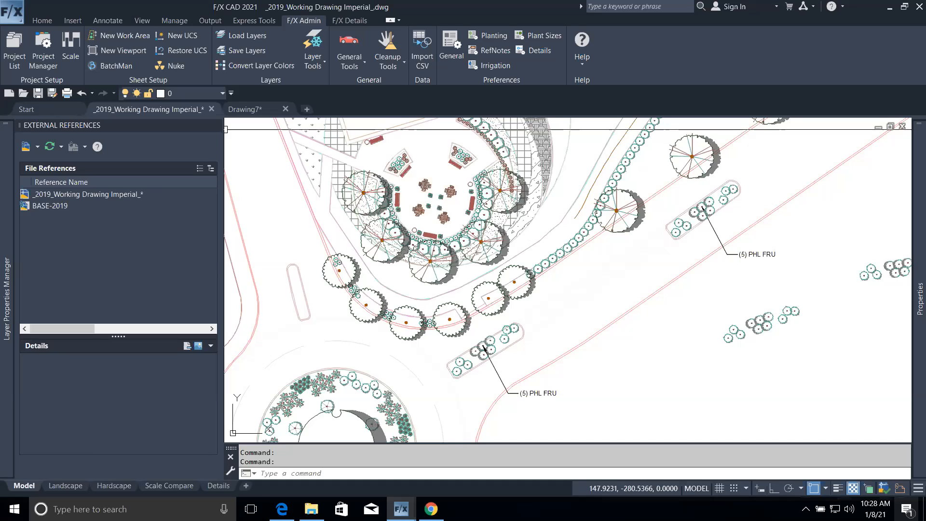
# Close Drawing7 so that only the _2019_Working Drawing Imperial_ file is open, and start BatchMan.
pyautogui.click(125, 67)
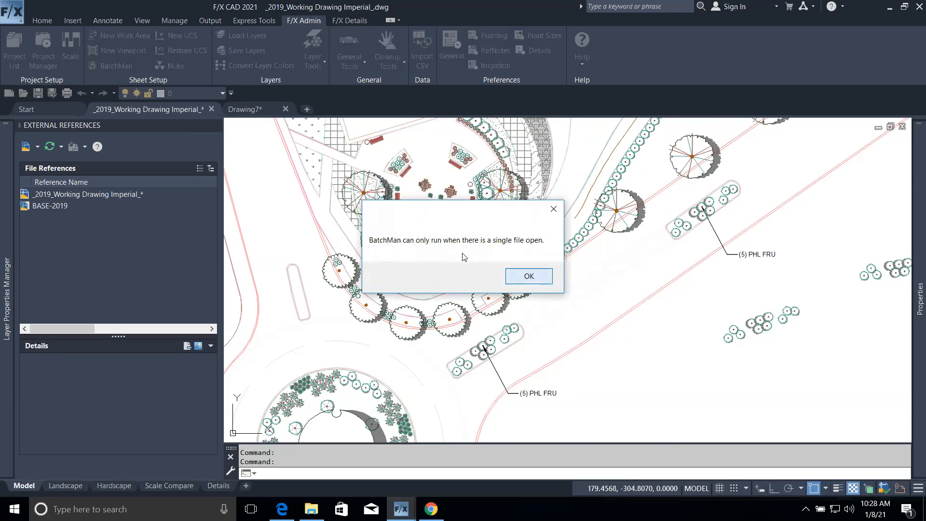
pyautogui.press('Return')
pyautogui.click(275, 109)
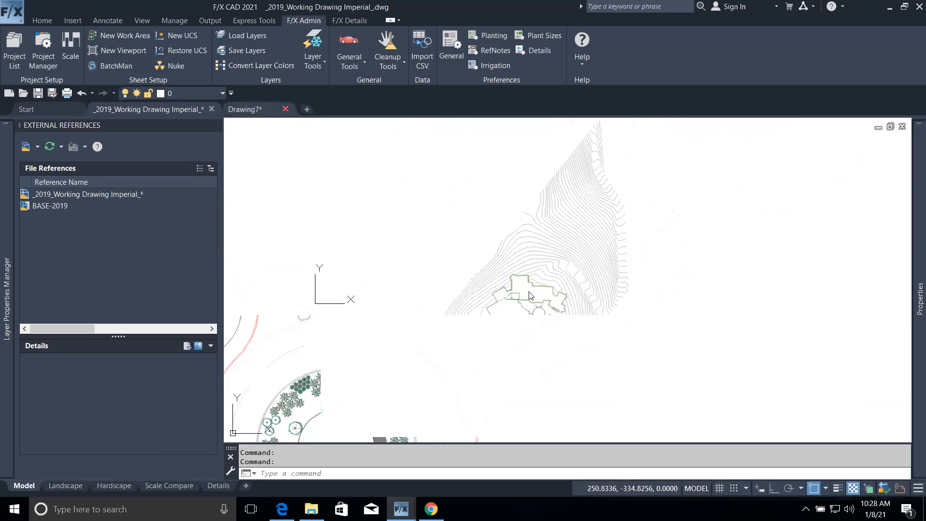
pyautogui.hotkey('ctrl', 'F4')
pyautogui.click(469, 283)
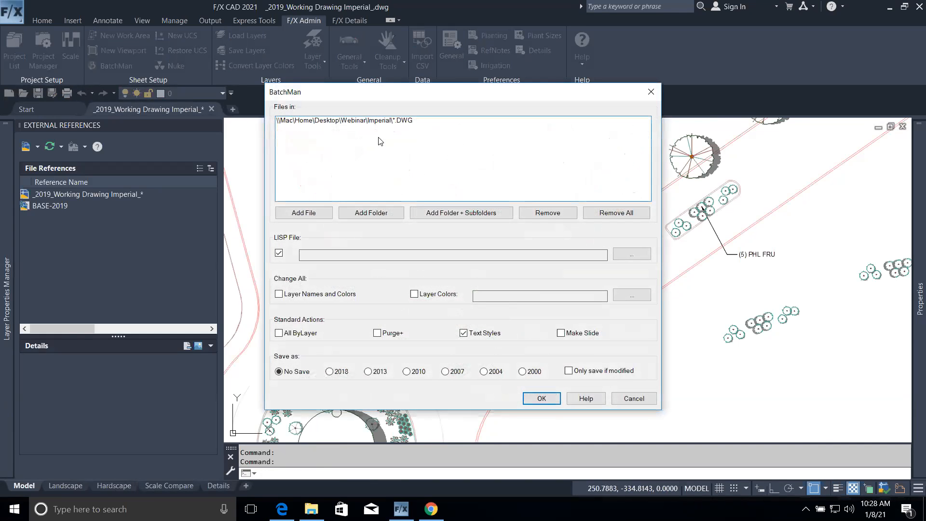
# Remove the existing entry from BatchMan's file list and add the Imperial folder inside Webinar.
pyautogui.click(381, 120)
pyautogui.click(547, 213)
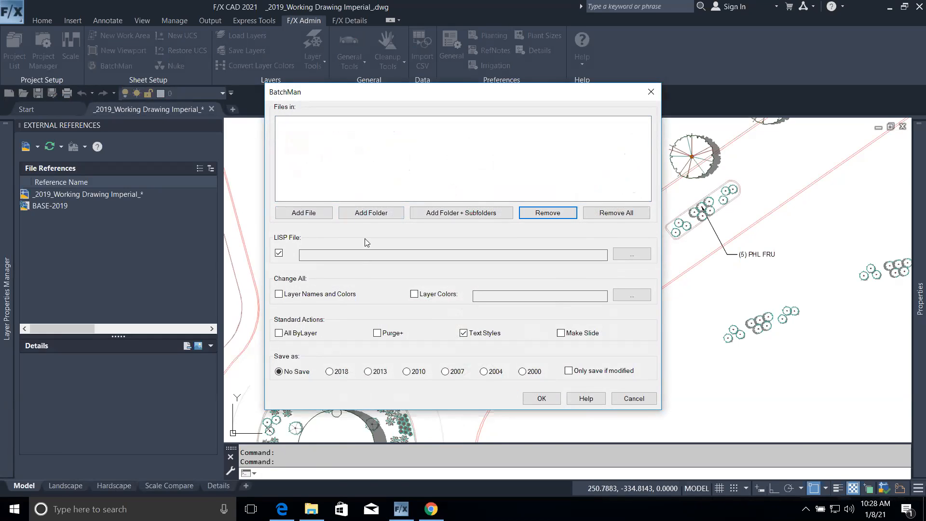
pyautogui.click(371, 213)
pyautogui.click(408, 213)
pyautogui.scroll(-3, 430, 280)
pyautogui.click(387, 307)
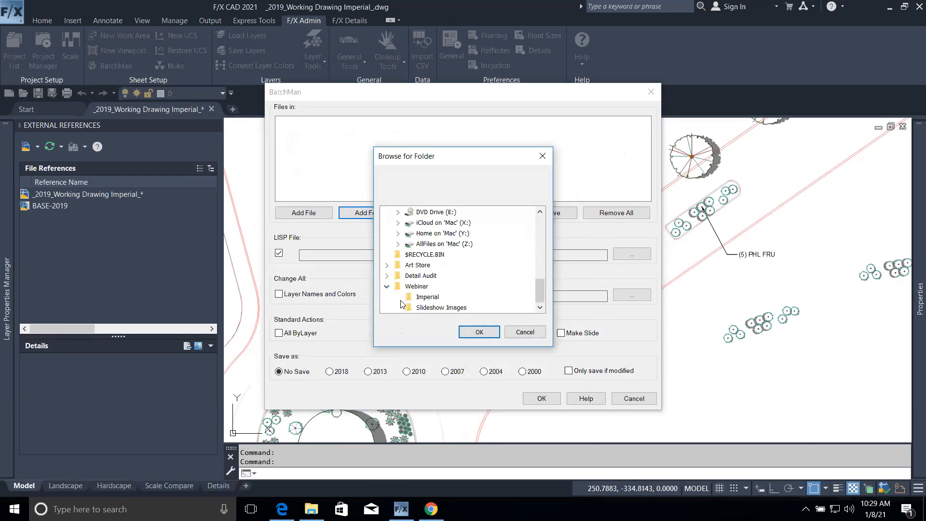
pyautogui.click(419, 297)
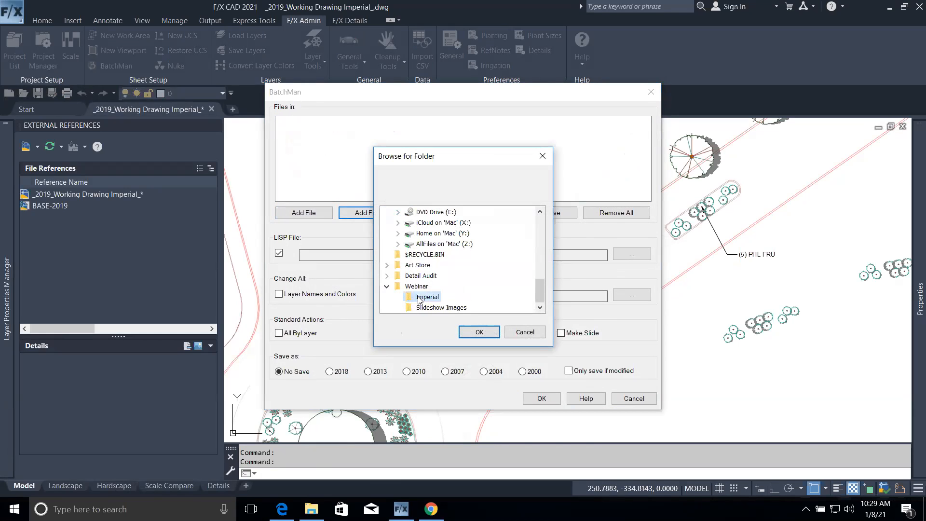
pyautogui.click(472, 333)
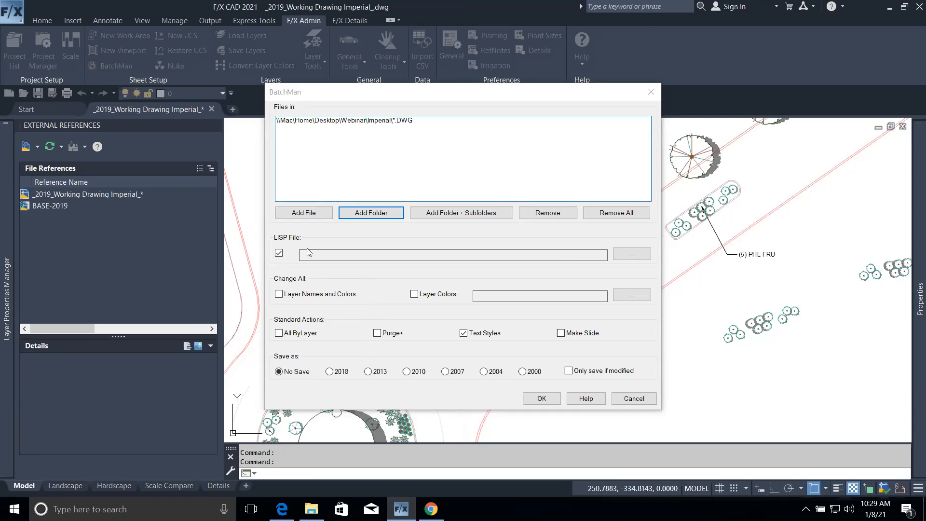
# Include layer names and colors in BatchMan's changes, and map layer color 1 to color 21.
pyautogui.click(279, 293)
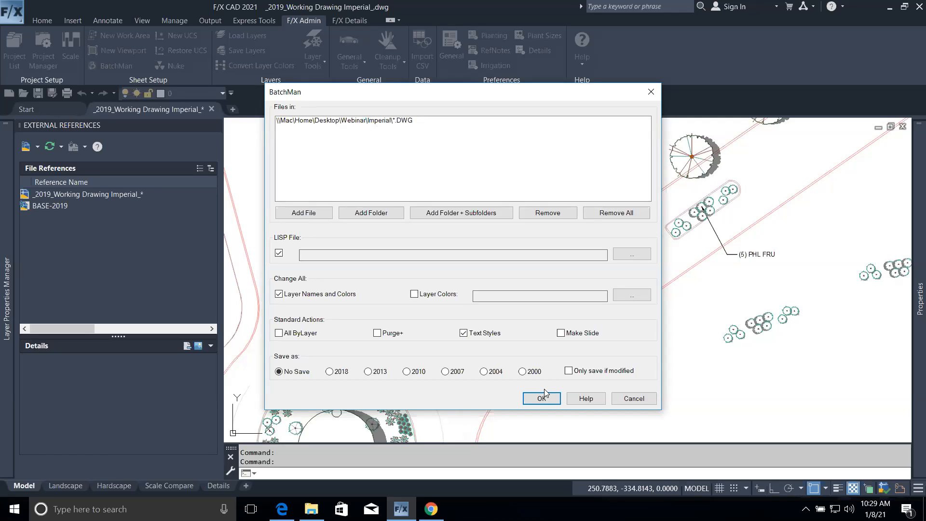
pyautogui.click(414, 294)
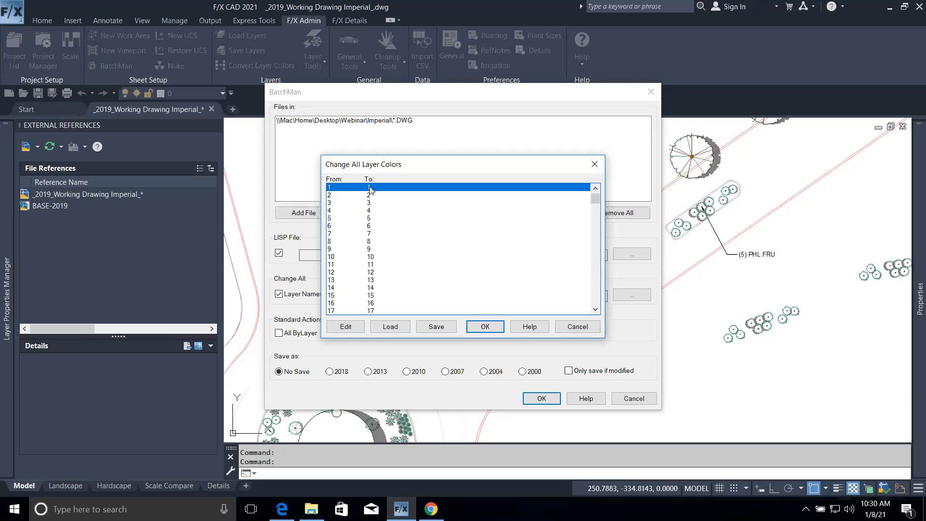
pyautogui.click(346, 326)
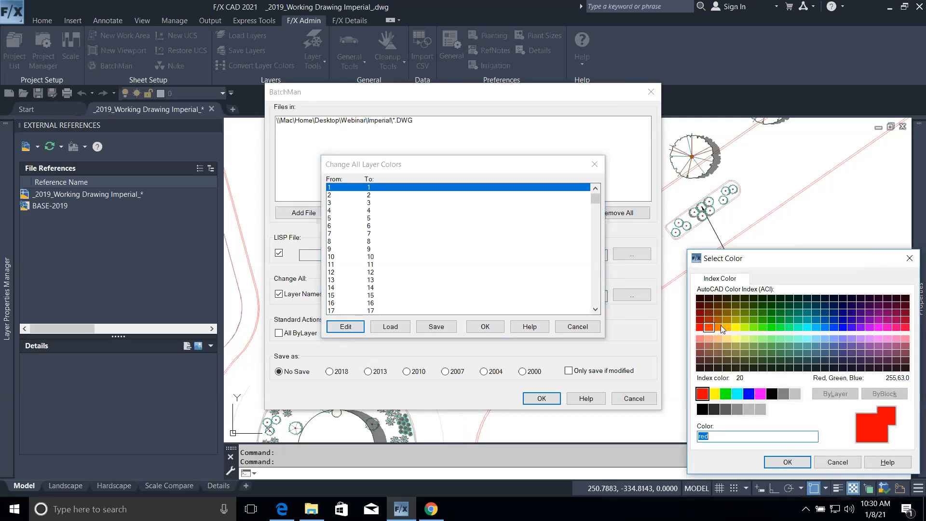
pyautogui.click(708, 342)
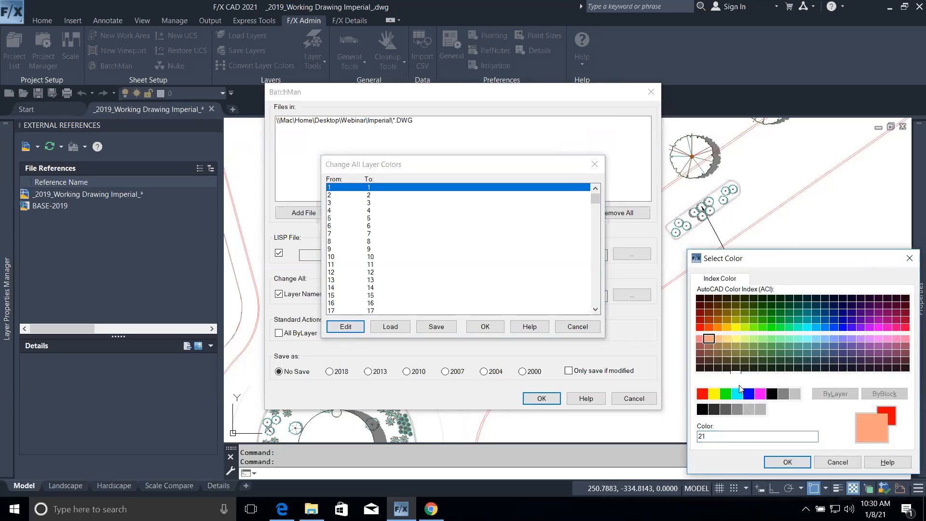
pyautogui.click(787, 462)
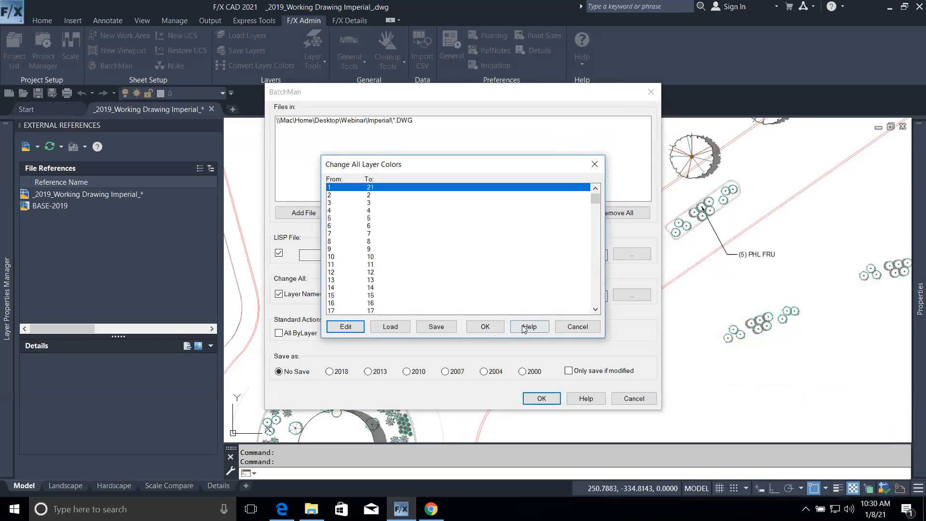
# Save the layer color changes as _2019_Working Drawing Imperial_.gcl in the Imperial folder, and leave BatchMan without running it.
pyautogui.click(485, 327)
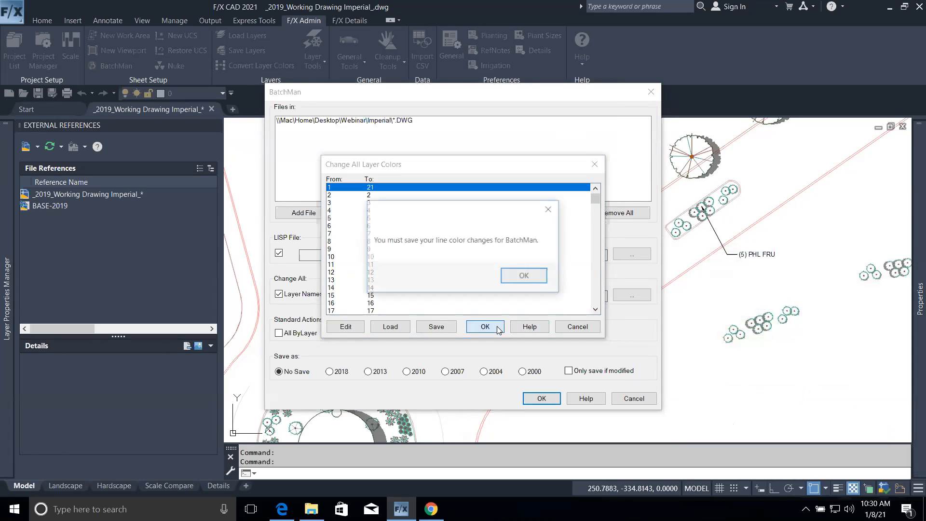
pyautogui.click(522, 279)
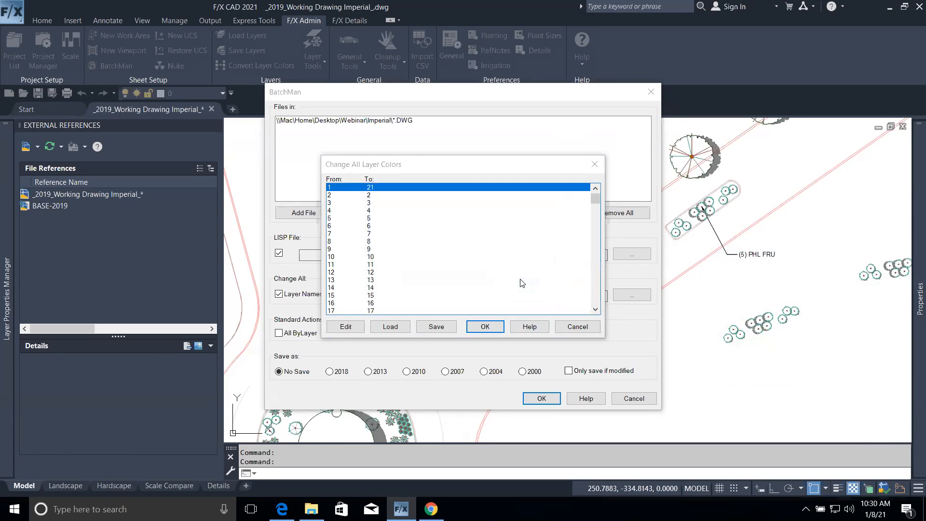
pyautogui.click(435, 327)
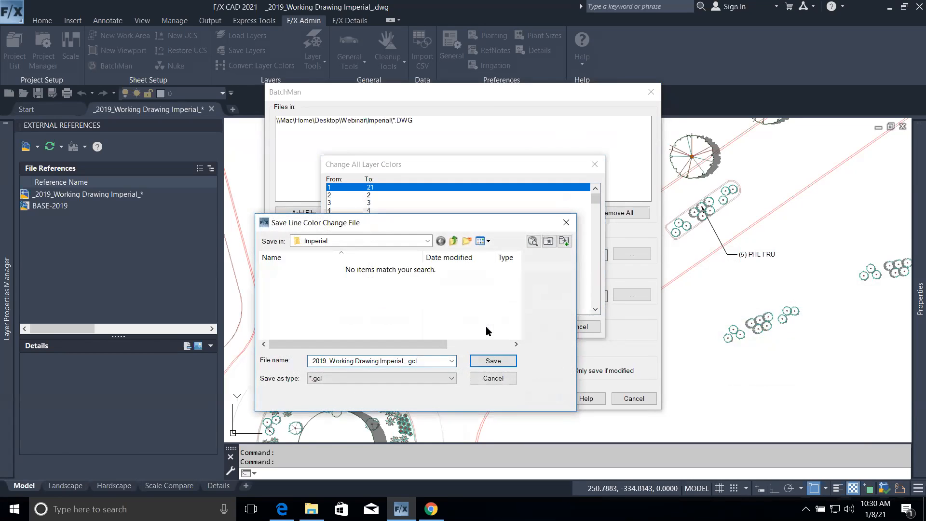
pyautogui.click(493, 361)
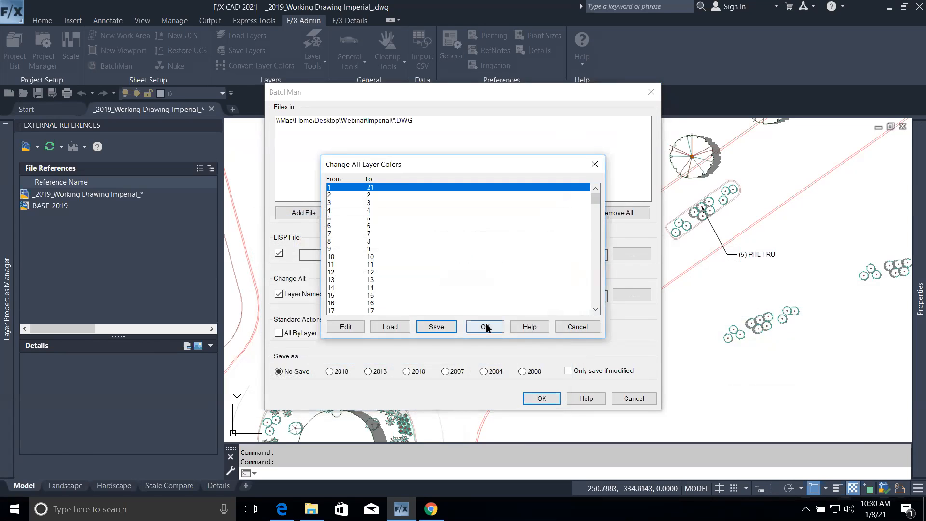
pyautogui.click(485, 327)
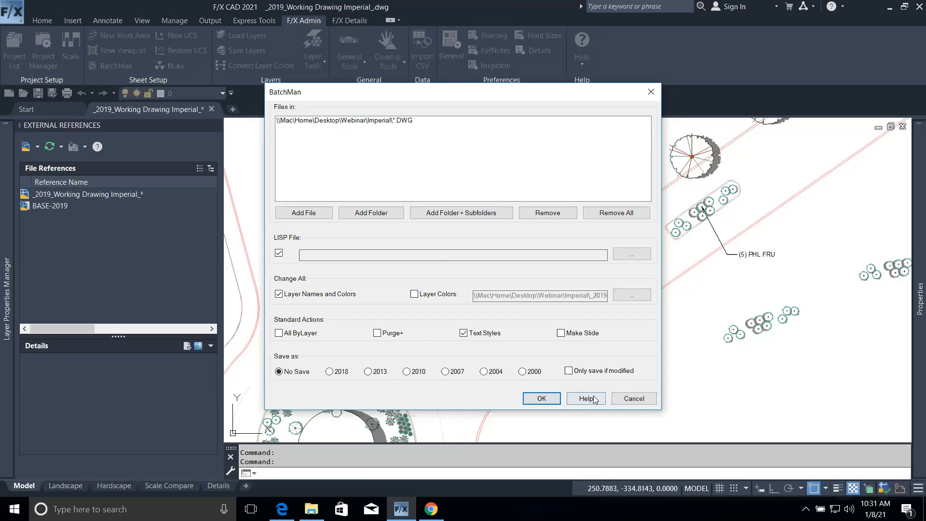
pyautogui.click(625, 398)
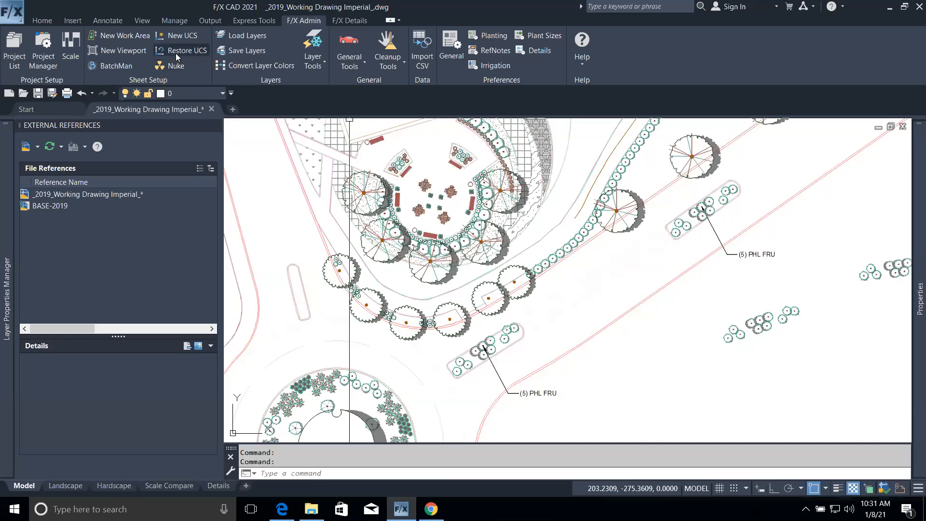
# Create a new blank drawing and review the layers it contains in the Layer Properties Manager.
pyautogui.moveTo(284, 156); pyautogui.dragTo(376, 246, button='middle')
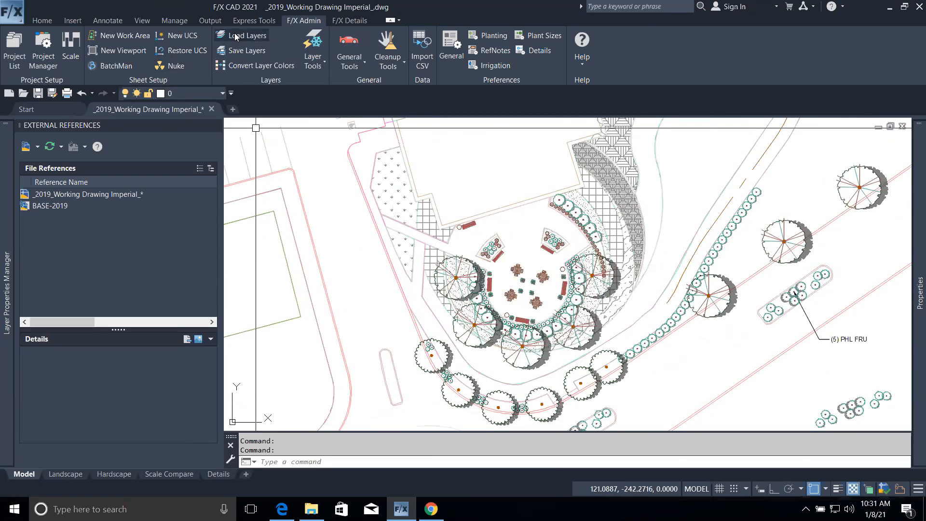
pyautogui.click(233, 110)
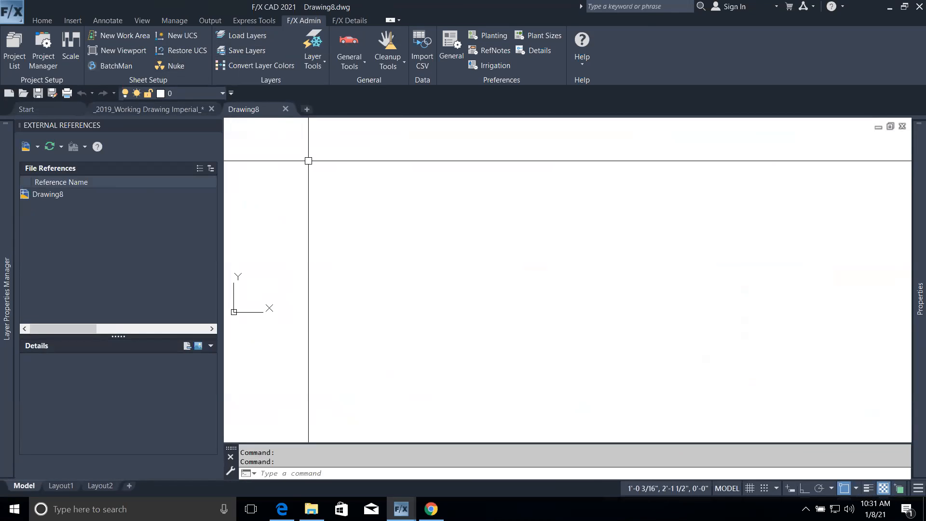
pyautogui.moveTo(4, 233)
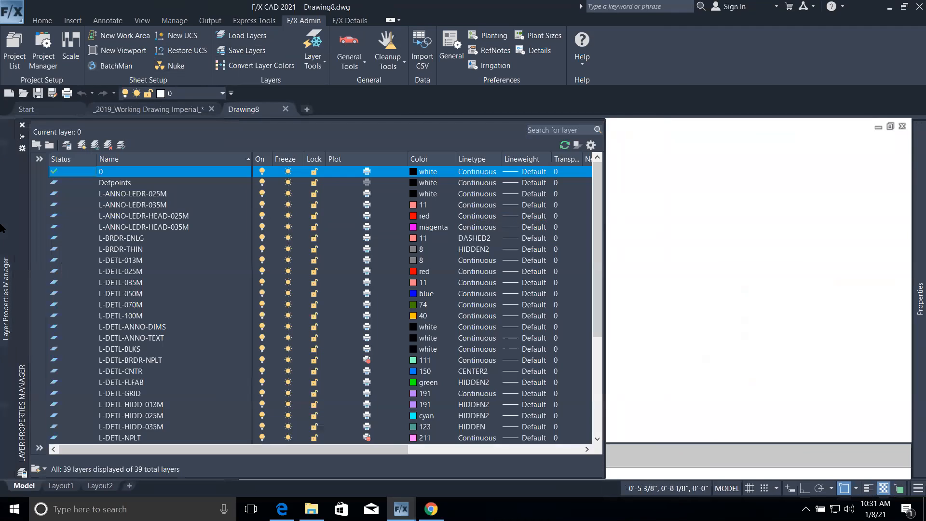
pyautogui.scroll(-5, 125, 251)
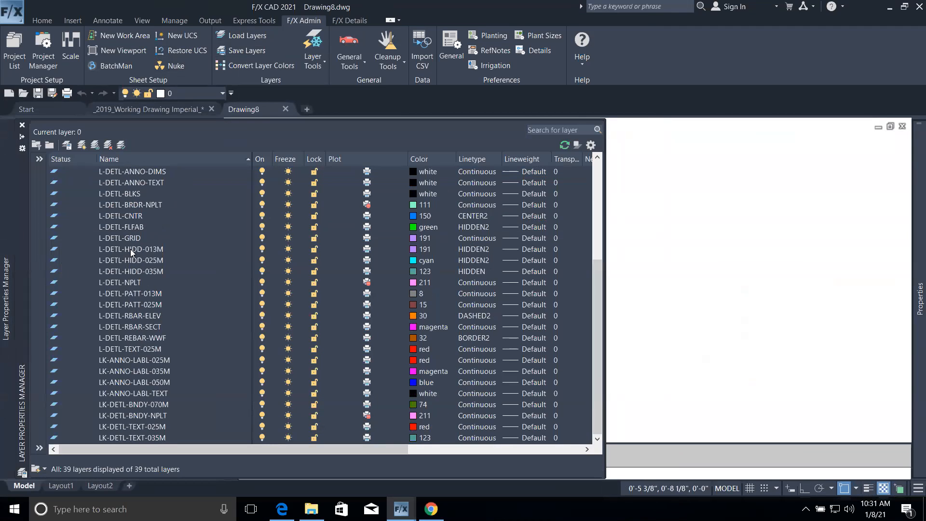
pyautogui.scroll(5, 134, 252)
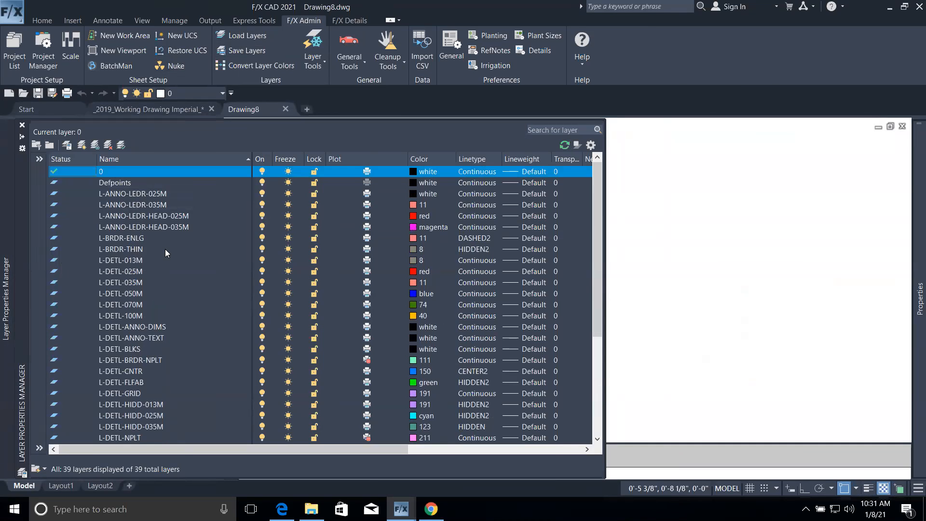
pyautogui.scroll(-4, 165, 249)
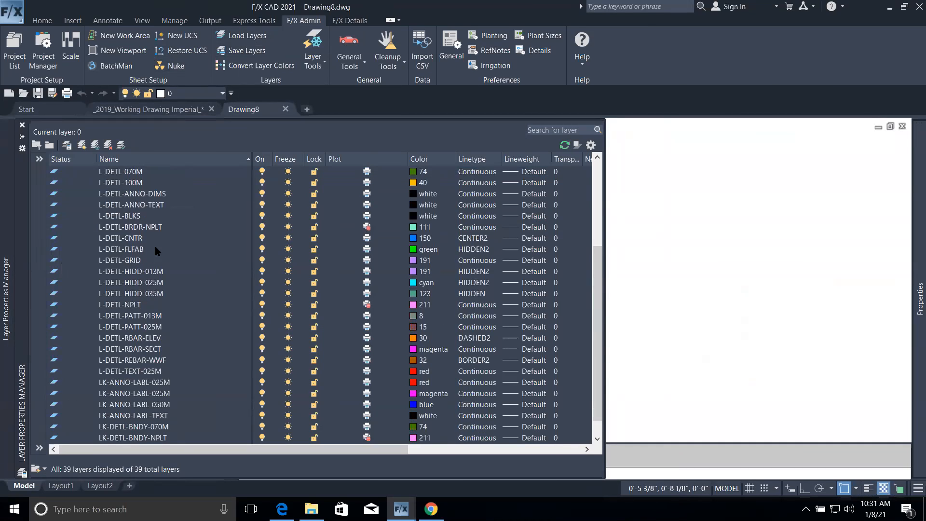
pyautogui.click(648, 213)
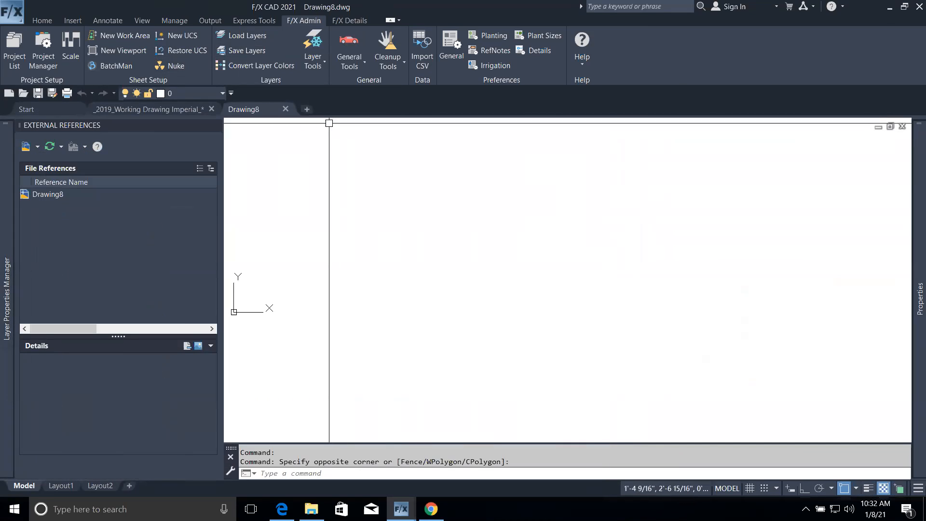
pyautogui.moveTo(9, 197)
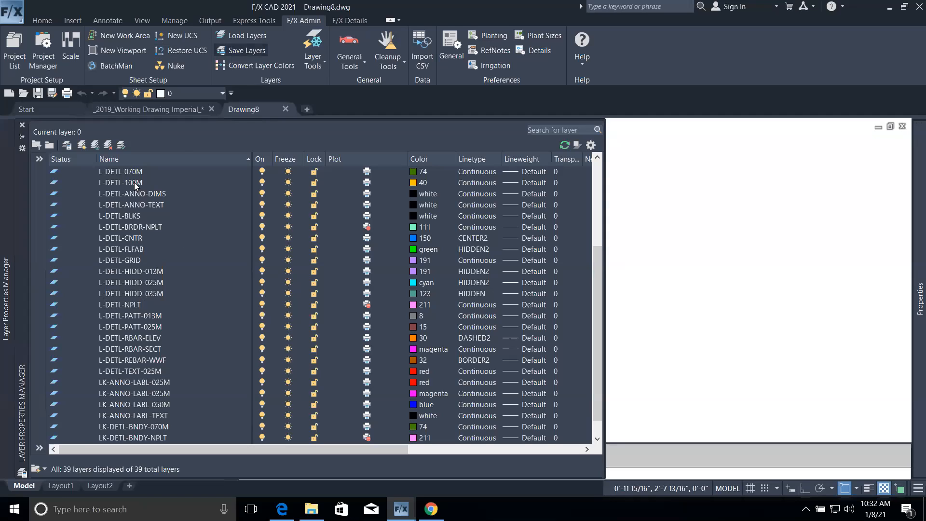
# Save the drawing's layers as a layer state named Pauls in the details folder under Layers.
pyautogui.click(240, 50)
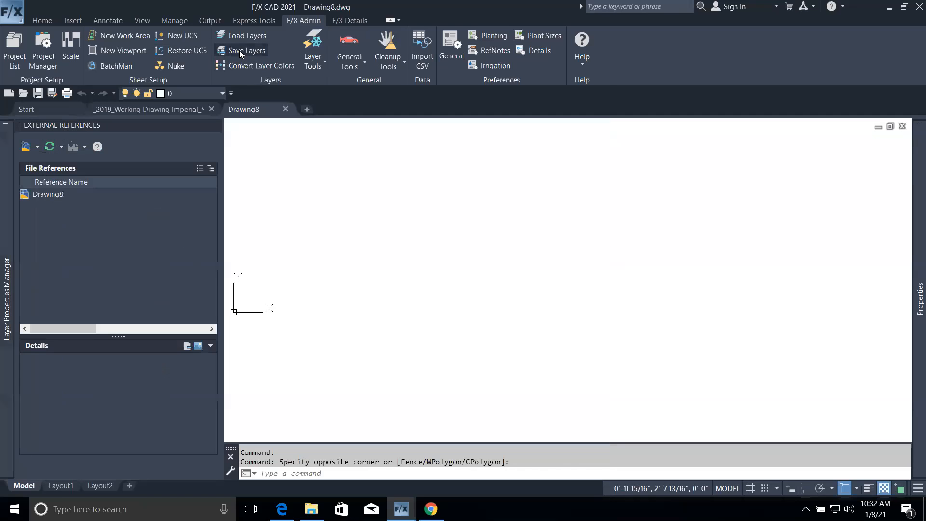
pyautogui.click(240, 54)
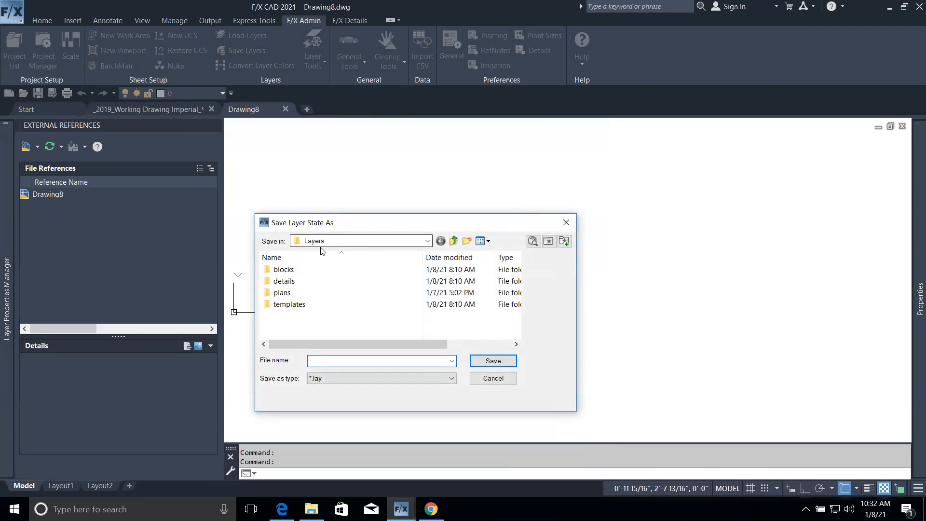
pyautogui.click(335, 241)
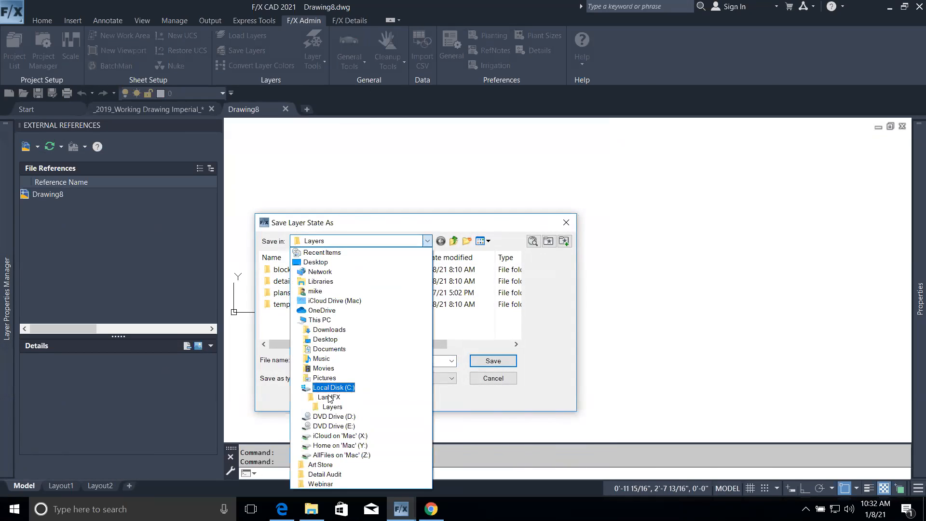
pyautogui.click(332, 406)
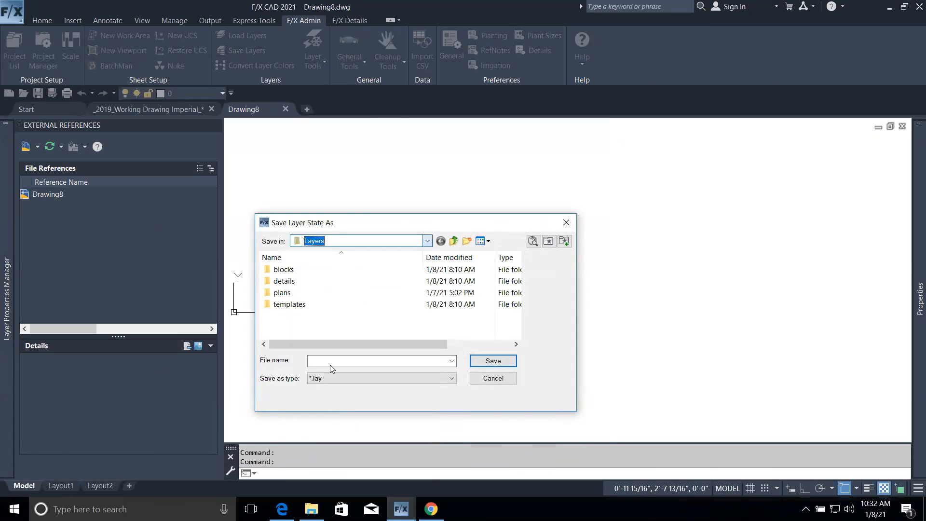
pyautogui.doubleClick(311, 284)
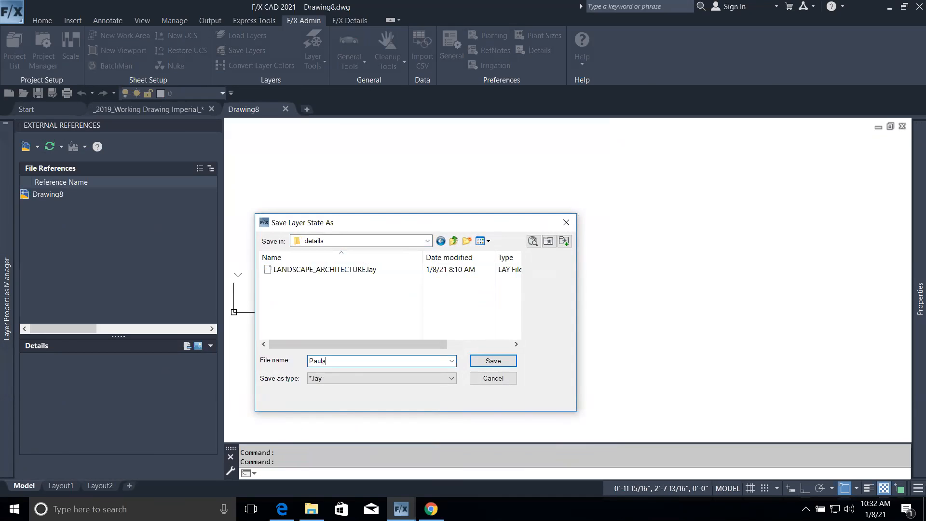
pyautogui.click(493, 361)
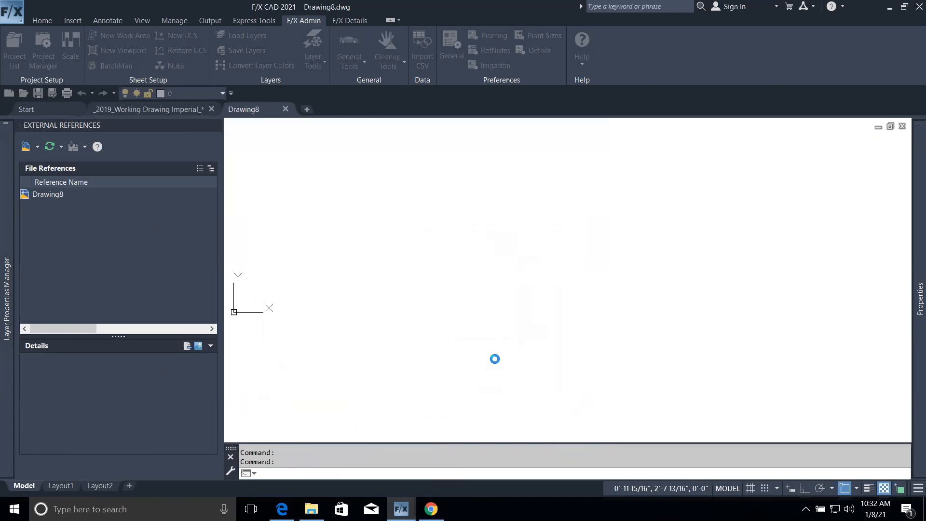
# Purge the unused layers from the new drawing and check its layer list.
pyautogui.click(335, 205)
pyautogui.write('pr')
pyautogui.press('Return')
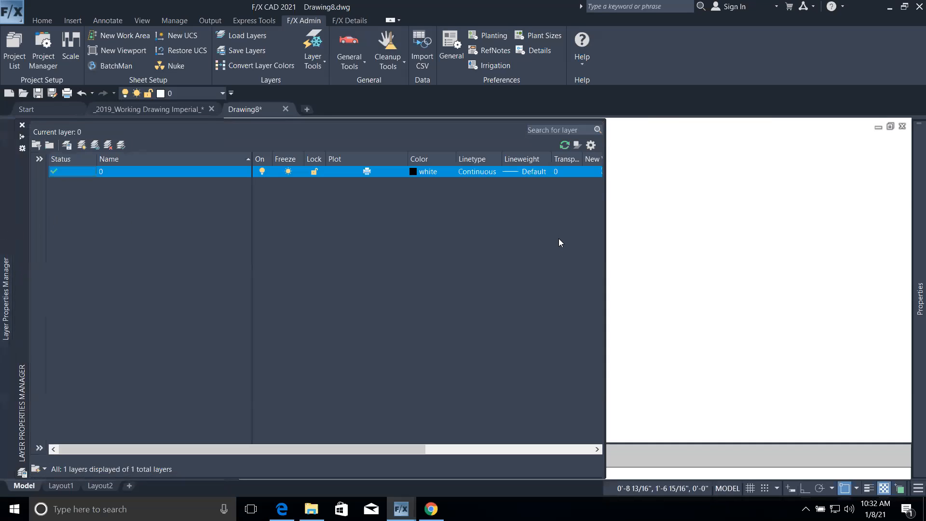
pyautogui.click(664, 244)
pyautogui.click(682, 234)
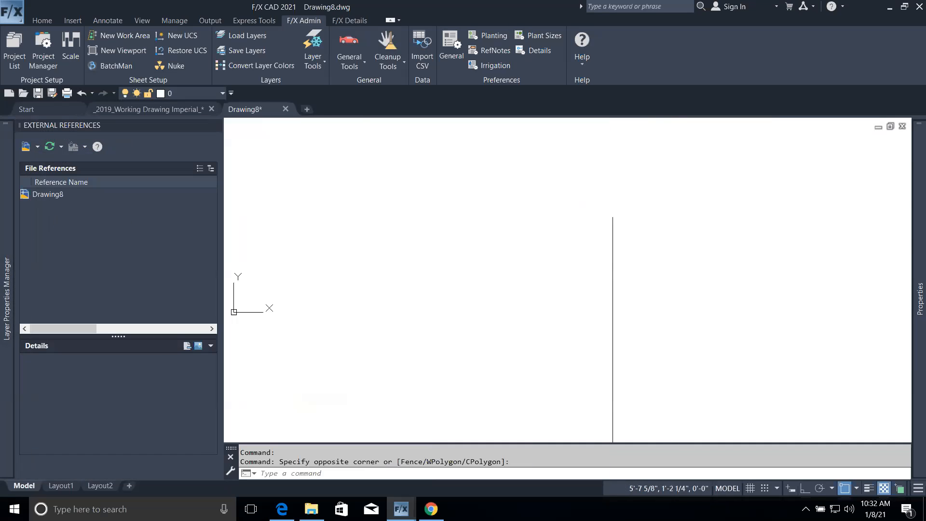
# Load the PAULS layer state from the DETAILS group into the drawing and check the layer list.
pyautogui.click(243, 37)
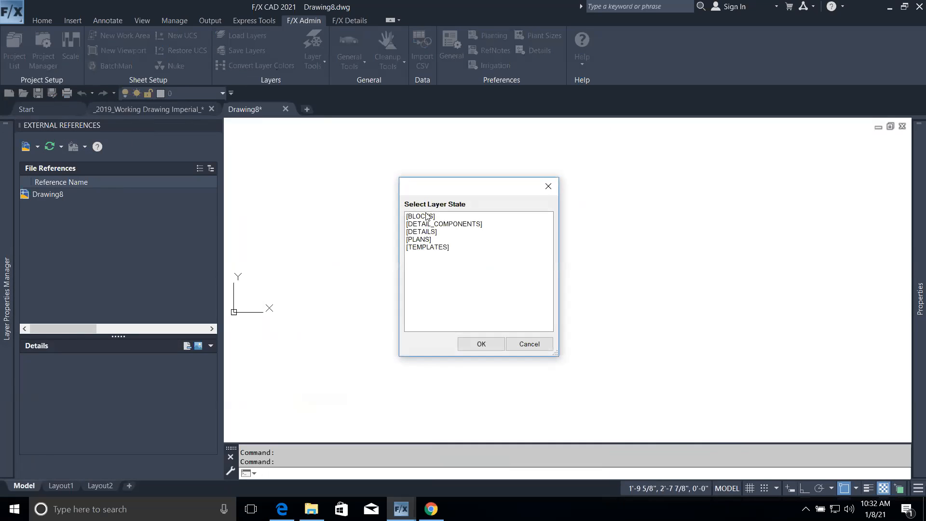
pyautogui.doubleClick(426, 233)
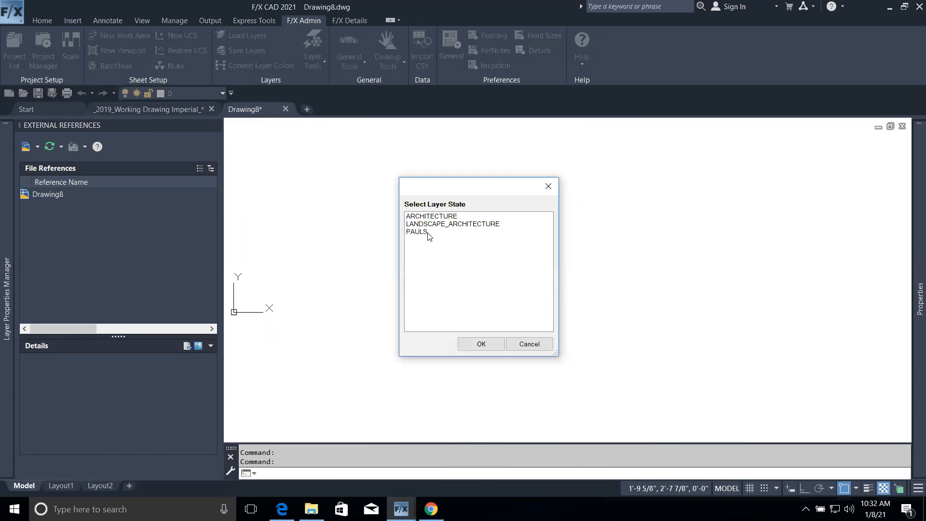
pyautogui.click(425, 232)
pyautogui.click(482, 344)
pyautogui.moveTo(2, 246)
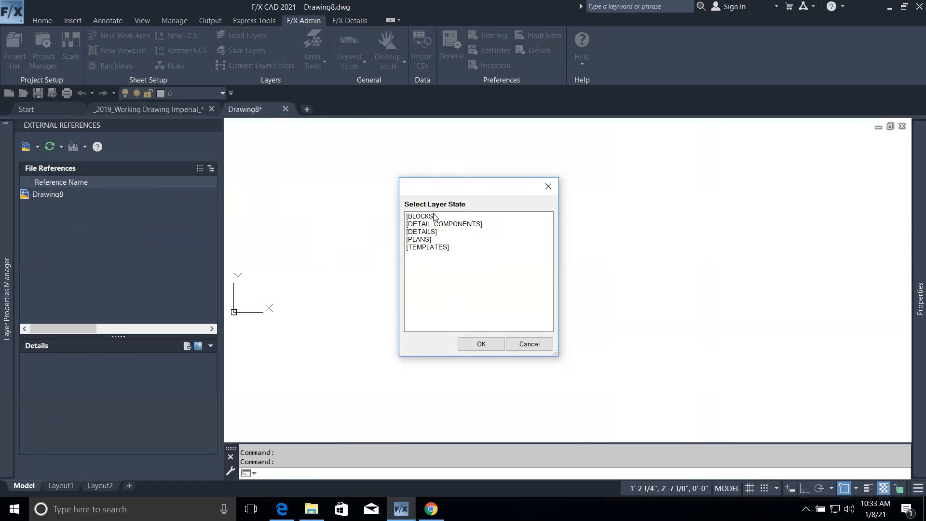
# Look through the layer states available in the PLANS group, and close the selection without loading any.
pyautogui.doubleClick(431, 240)
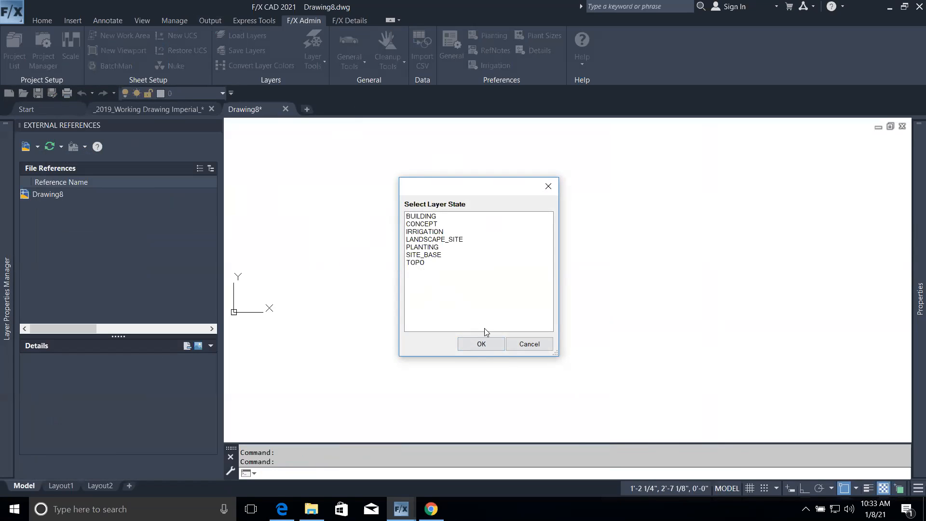
pyautogui.click(529, 344)
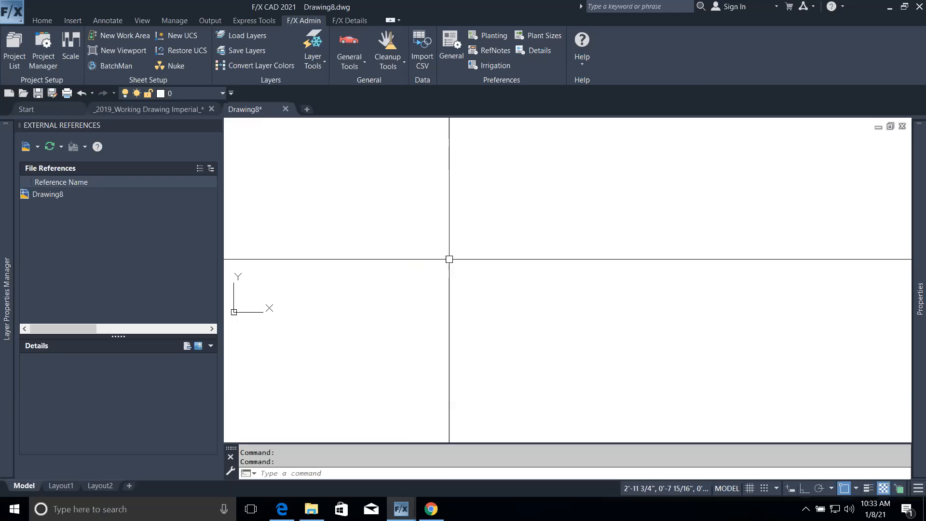
pyautogui.moveTo(1, 198)
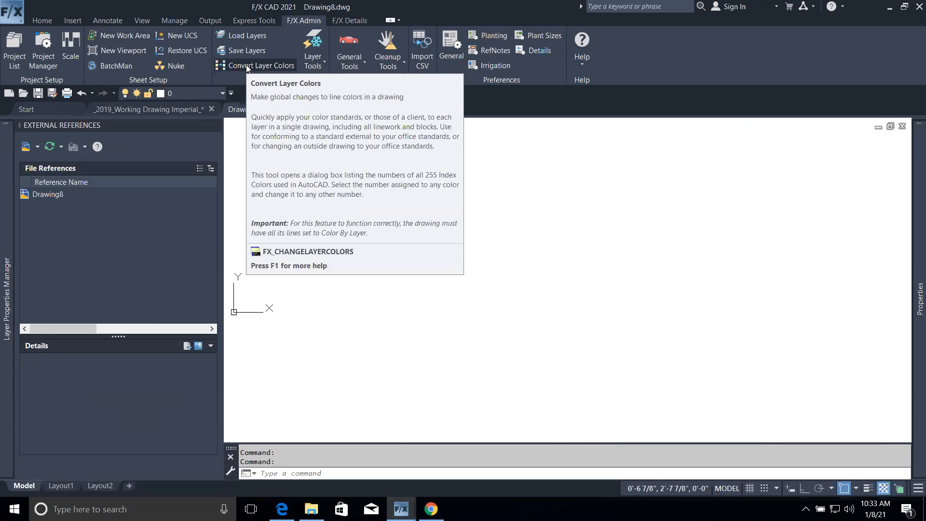
# Examine the Convert Layer Colors mapping list and select the entry for color 11.
pyautogui.click(264, 68)
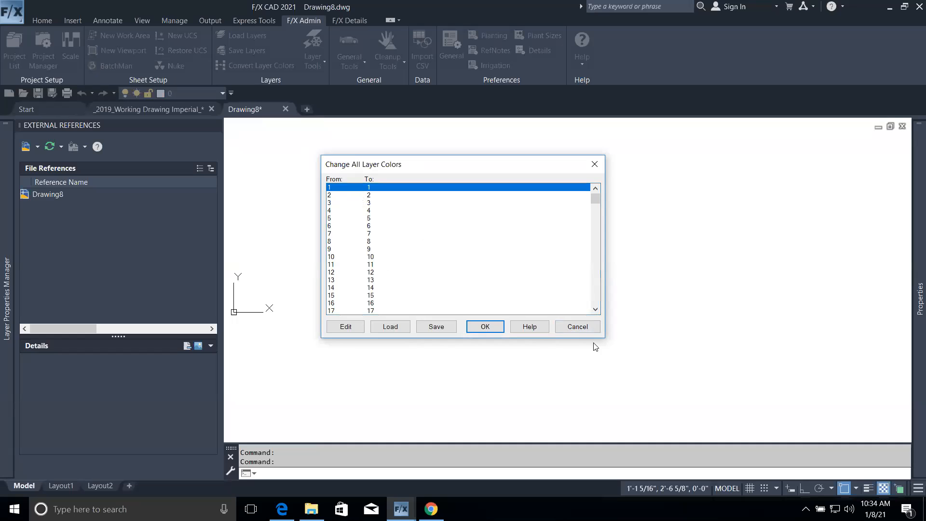
pyautogui.click(583, 328)
pyautogui.moveTo(2, 253)
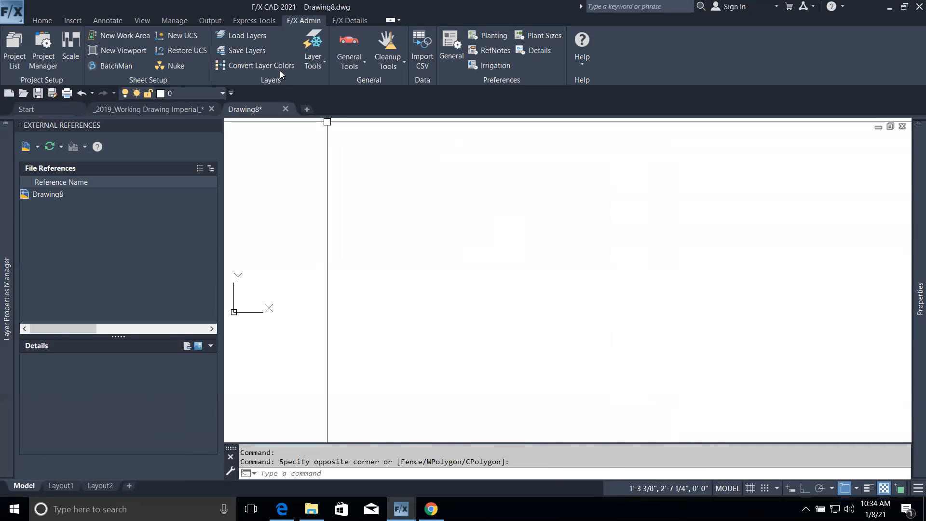
pyautogui.click(280, 72)
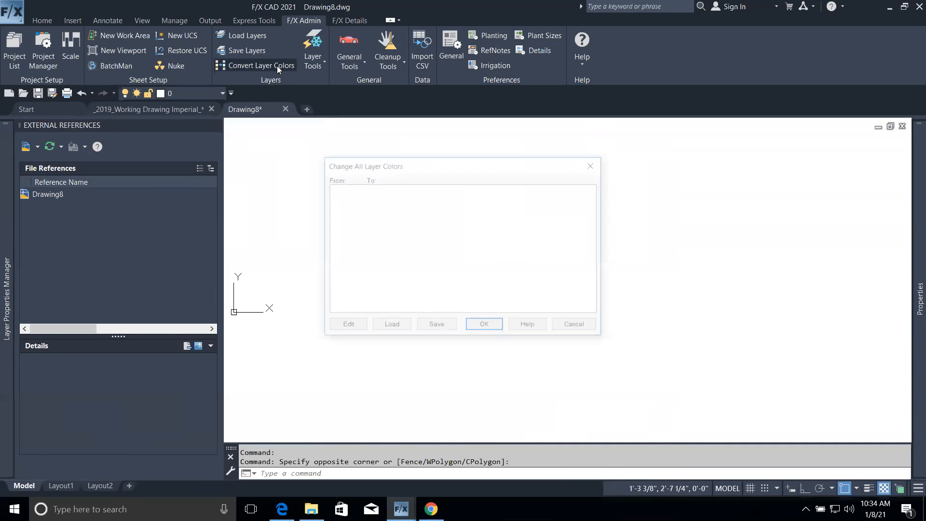
pyautogui.click(341, 264)
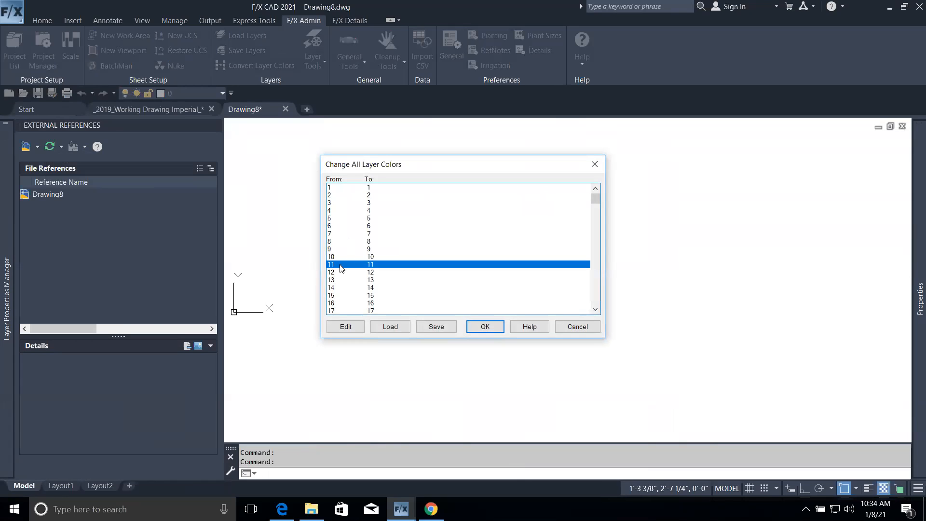
# Convert layer color 11 to color 72 across the drawing and review the resulting layer list.
pyautogui.click(346, 329)
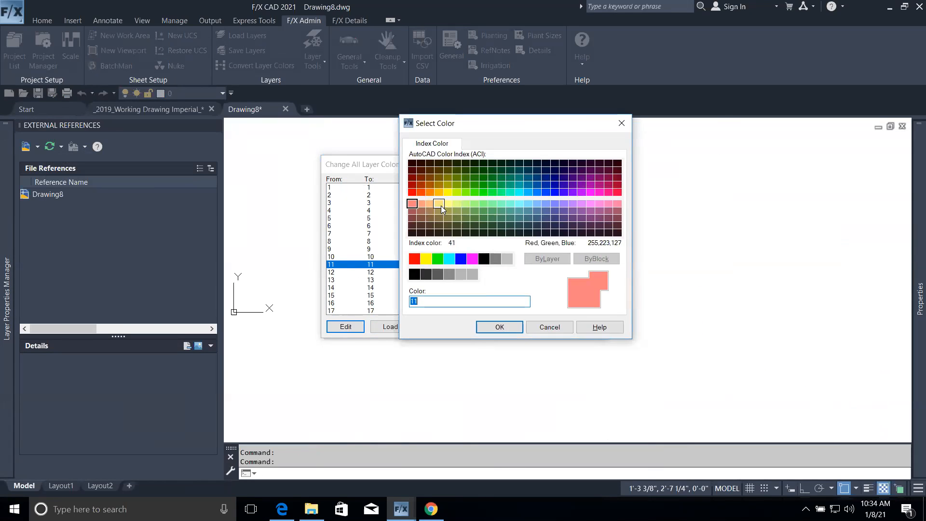
pyautogui.click(464, 183)
pyautogui.click(499, 327)
pyautogui.click(487, 330)
pyautogui.click(476, 277)
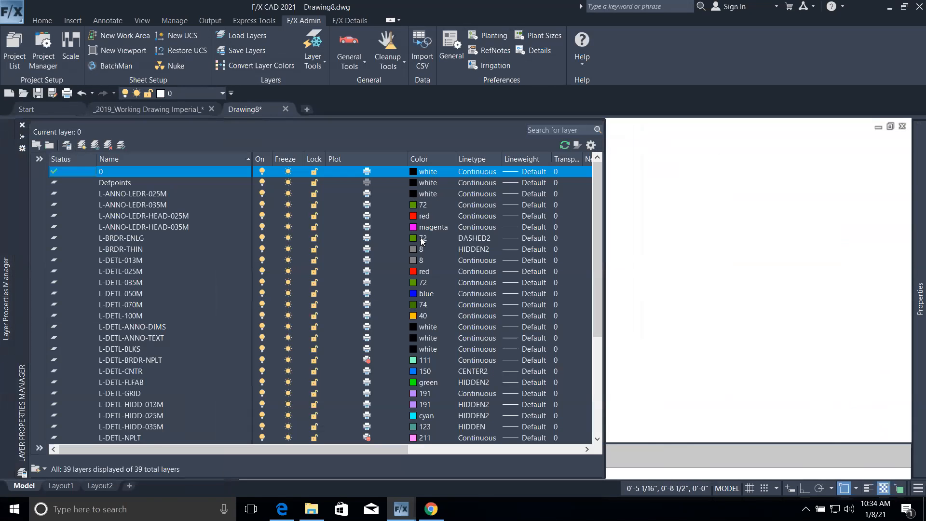
pyautogui.scroll(-4, 420, 237)
pyautogui.scroll(4, 427, 248)
pyautogui.scroll(-5, 429, 203)
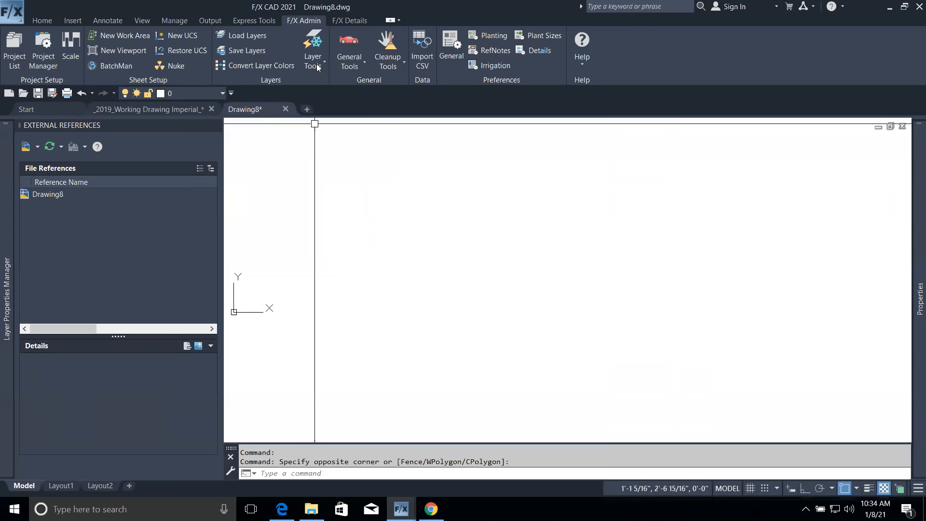
pyautogui.click(317, 68)
pyautogui.click(332, 84)
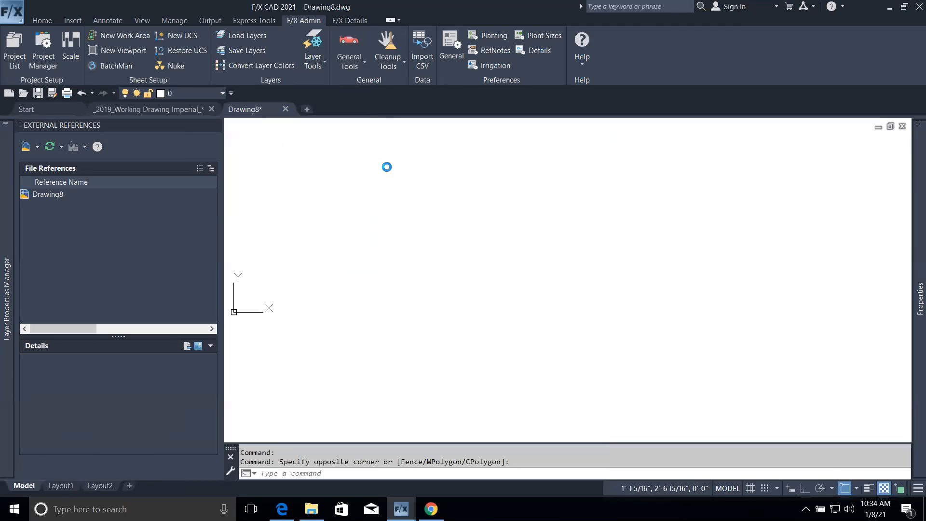
pyautogui.press('Escape')
pyautogui.scroll(-3, 320, 181)
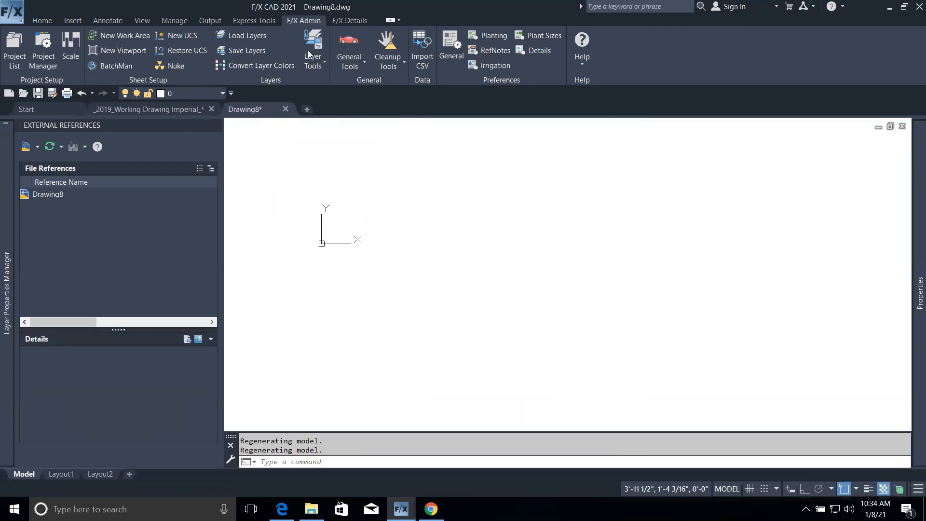
pyautogui.click(317, 63)
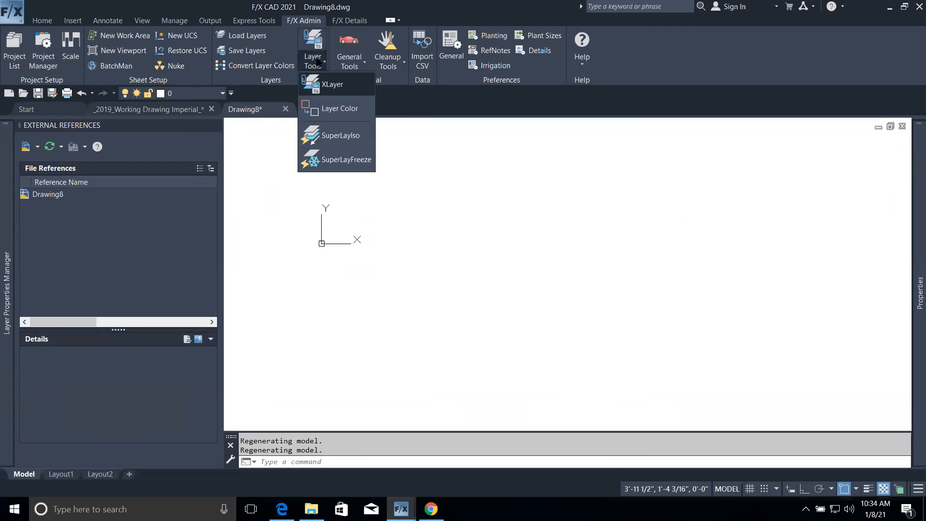
pyautogui.click(487, 281)
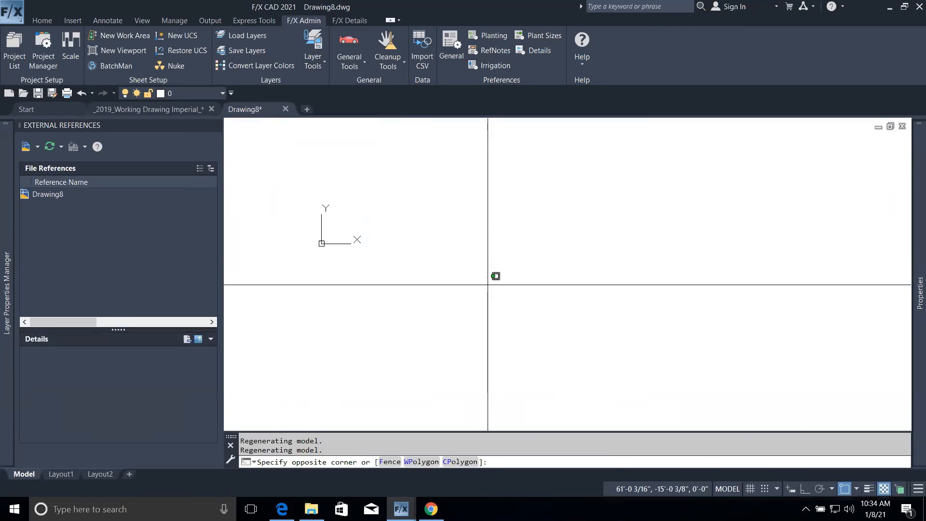
pyautogui.write('fxre')
pyautogui.press('Escape')
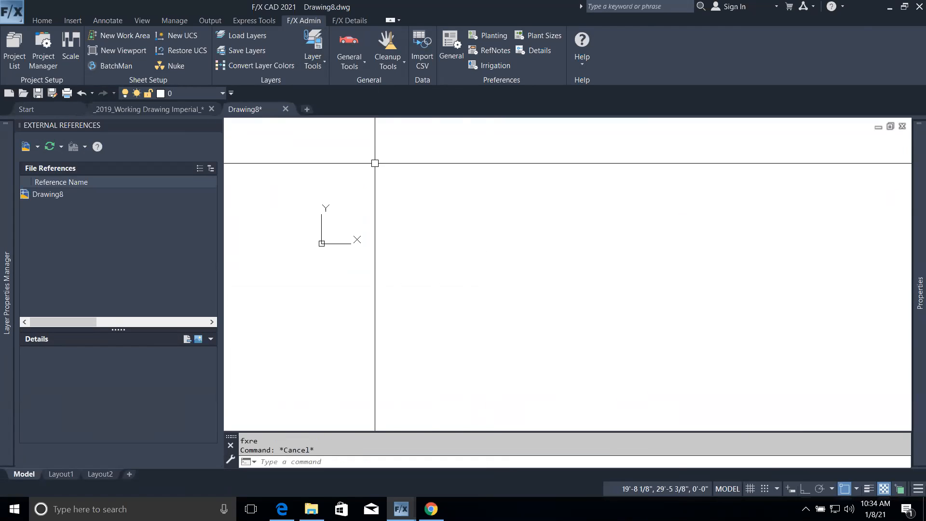
# Start FXREF and choose BASE.dwg from the Imperial folder inside the desktop's Webinar folder as the reference file.
pyautogui.write('fxr')
pyautogui.press('Return')
pyautogui.click(427, 241)
pyautogui.click(383, 265)
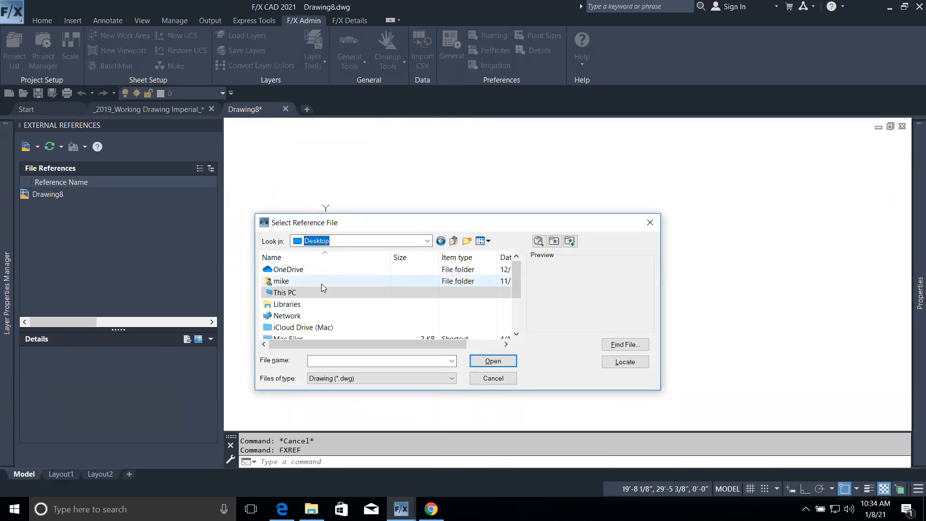
pyautogui.moveTo(515, 276); pyautogui.dragTo(518, 310)
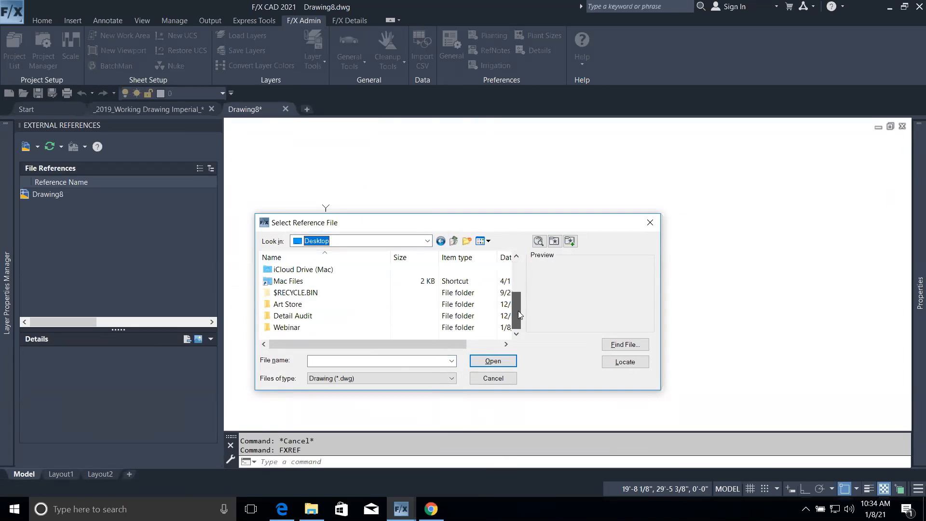
pyautogui.doubleClick(295, 326)
pyautogui.click(305, 274)
pyautogui.doubleClick(305, 273)
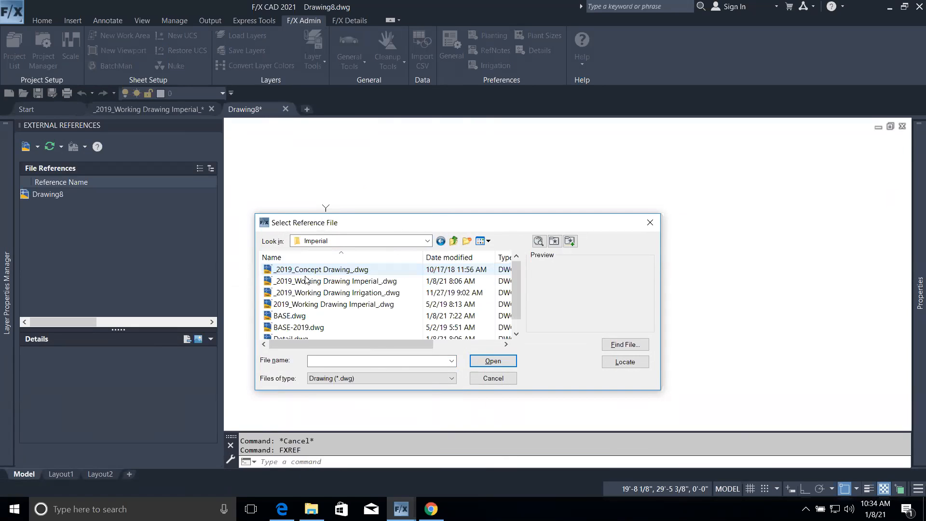
pyautogui.click(294, 316)
pyautogui.click(492, 361)
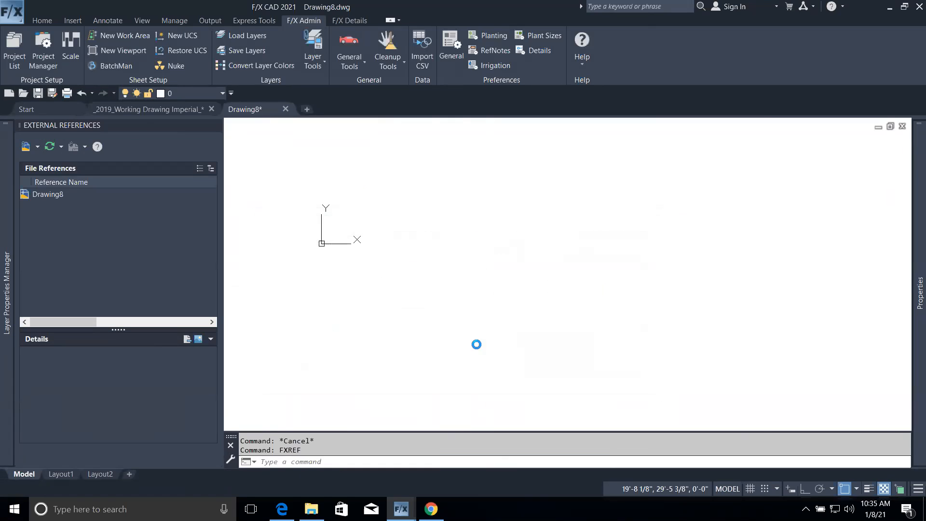
# Set the current drawing units to Feet and attach the BASE reference at the origin.
pyautogui.click(664, 359)
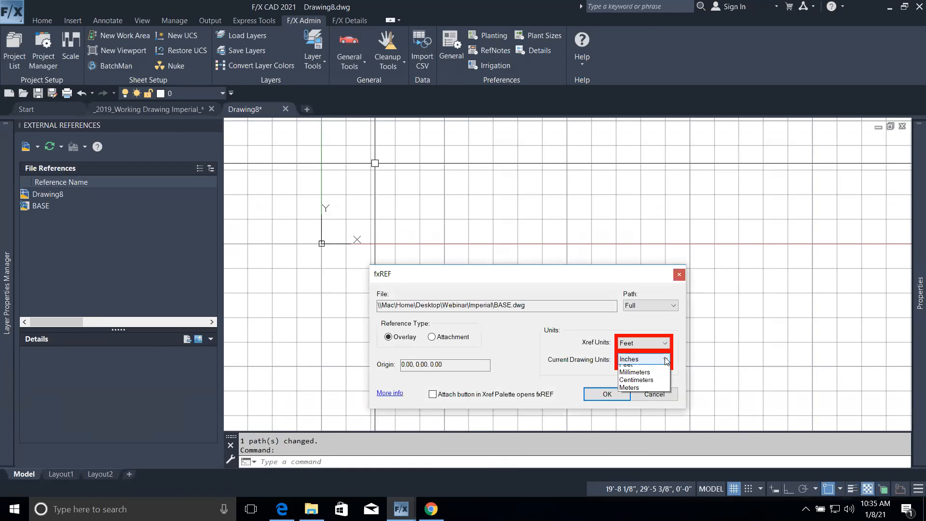
pyautogui.click(629, 386)
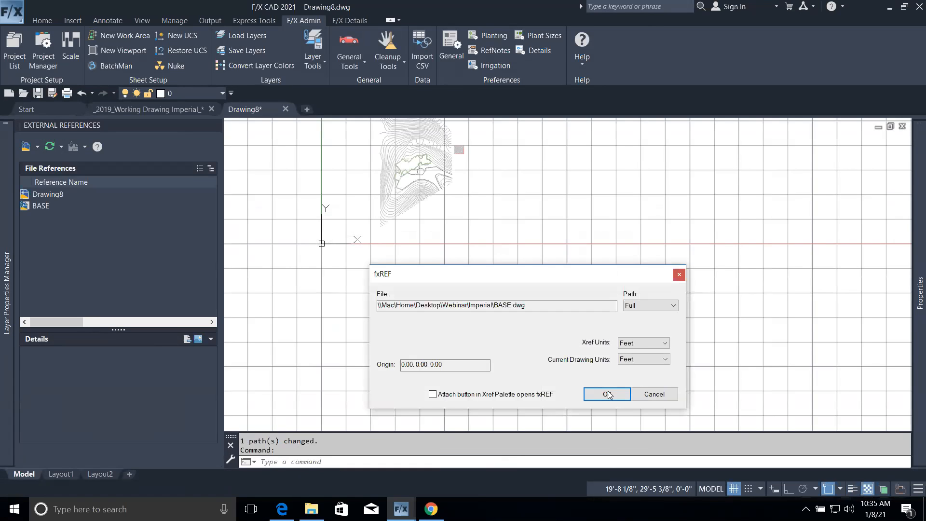
pyautogui.click(610, 395)
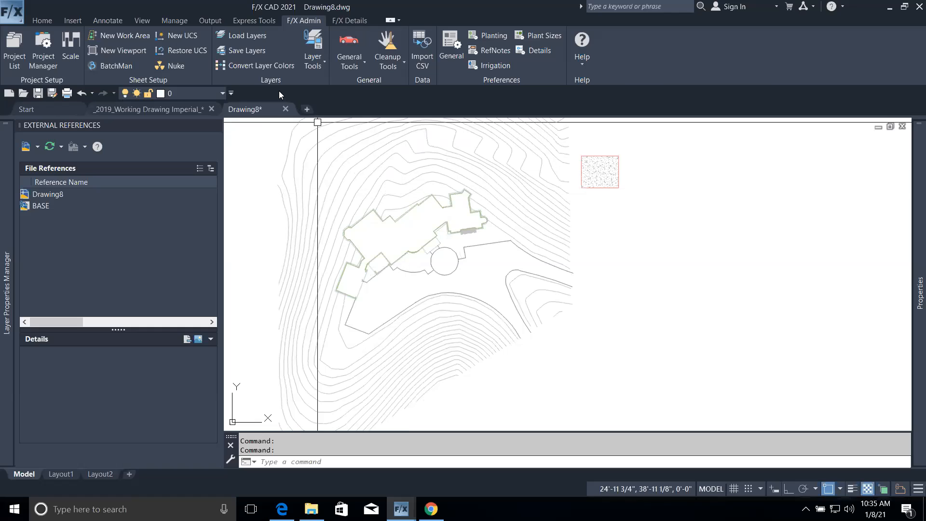
# Examine the building walls of the BASE reference and its layers in the layer list.
pyautogui.click(318, 62)
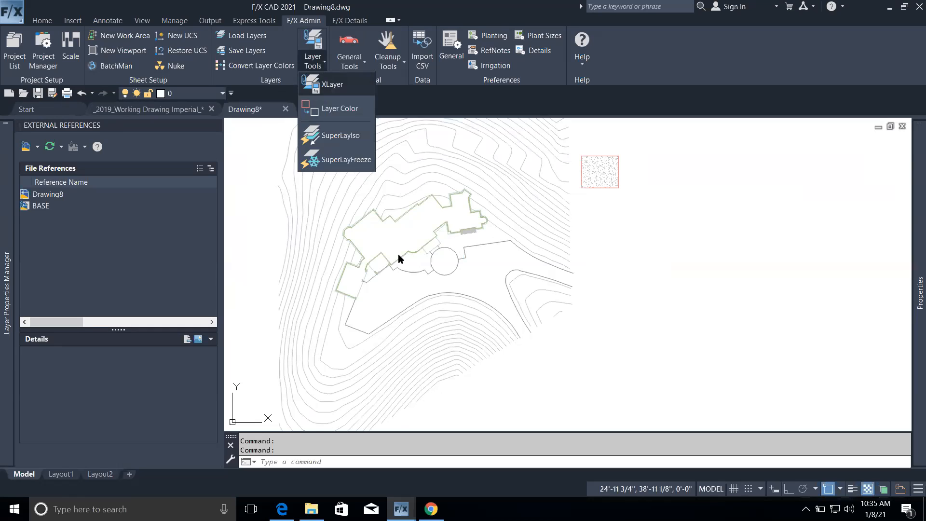
pyautogui.click(418, 264)
pyautogui.scroll(5, 415, 241)
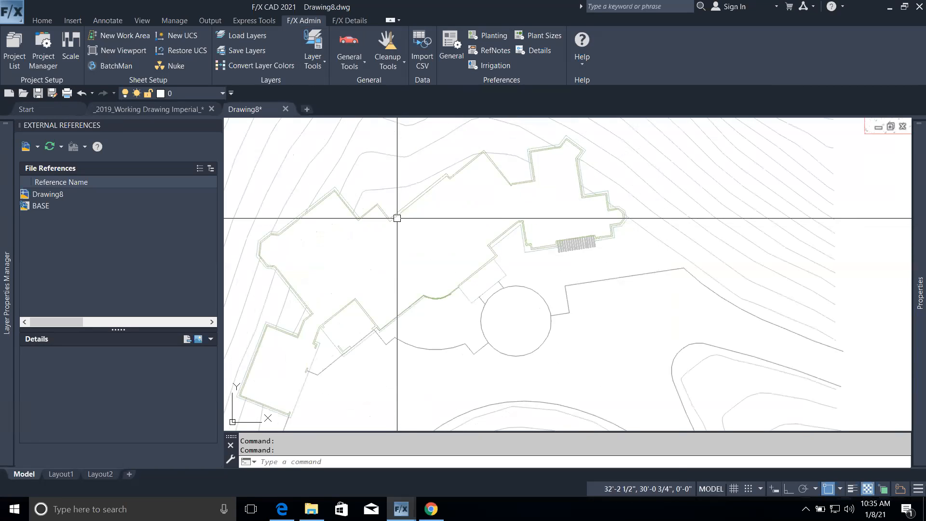
pyautogui.scroll(2, 400, 211)
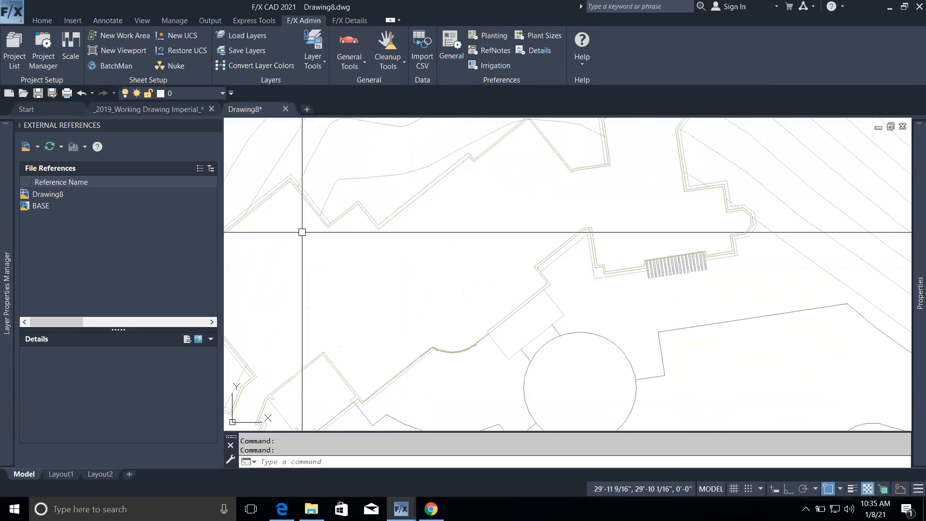
pyautogui.moveTo(2, 248)
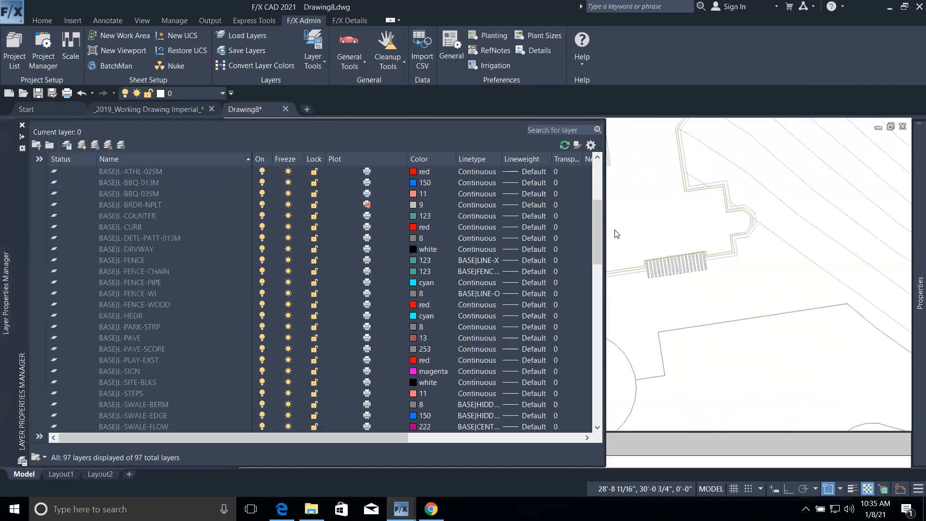
pyautogui.click(674, 215)
pyautogui.press('Escape')
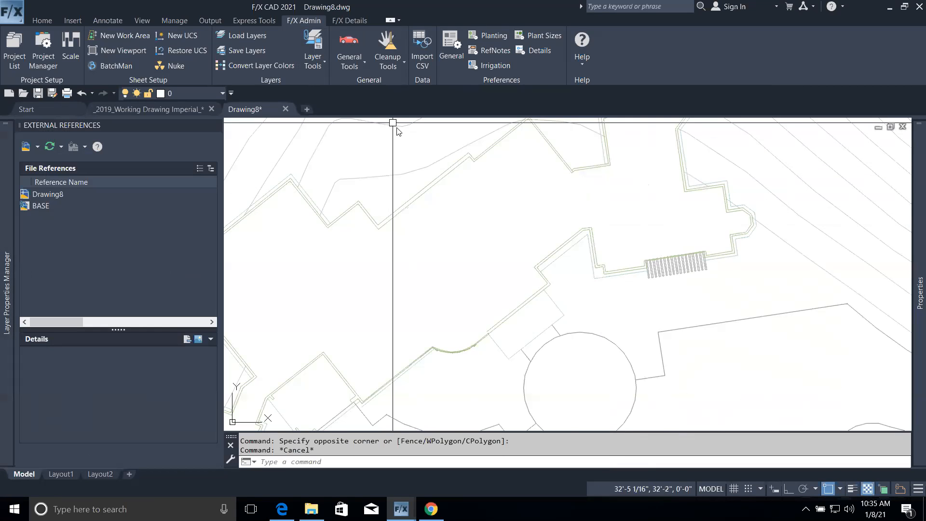
# Use XLayer on a building wall polyline in the BASE reference and set the A-WALL layer color to 20.
pyautogui.click(314, 64)
pyautogui.click(338, 107)
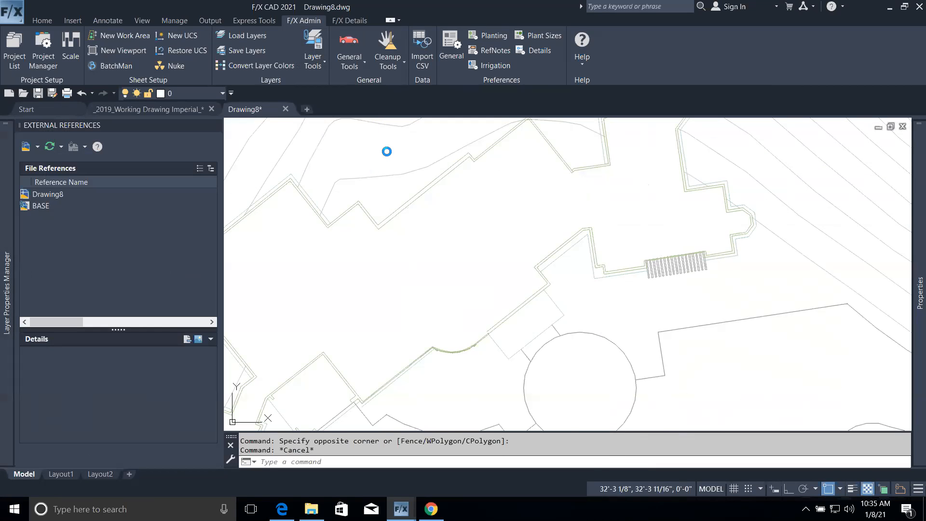
pyautogui.click(416, 201)
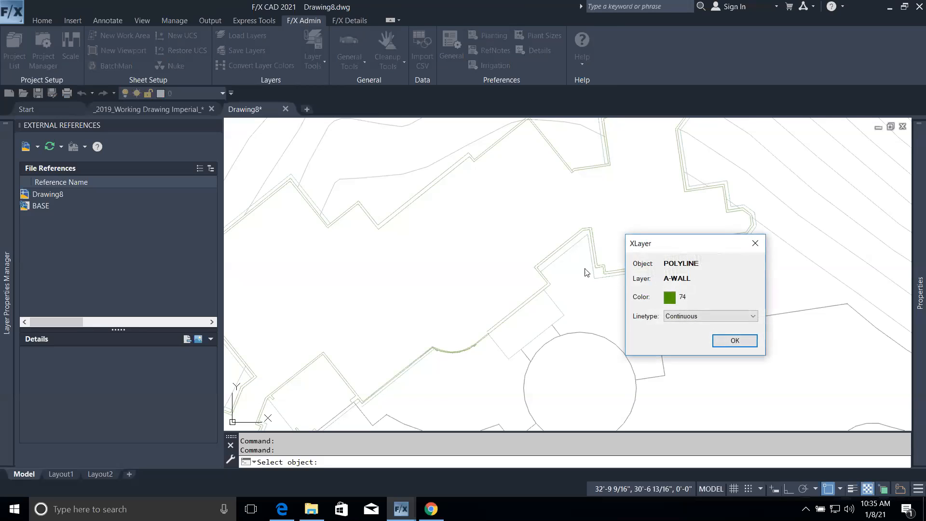
pyautogui.moveTo(698, 254)
pyautogui.mouseDown()
pyautogui.moveTo(647, 230)
pyautogui.moveTo(561, 210)
pyautogui.mouseUp()
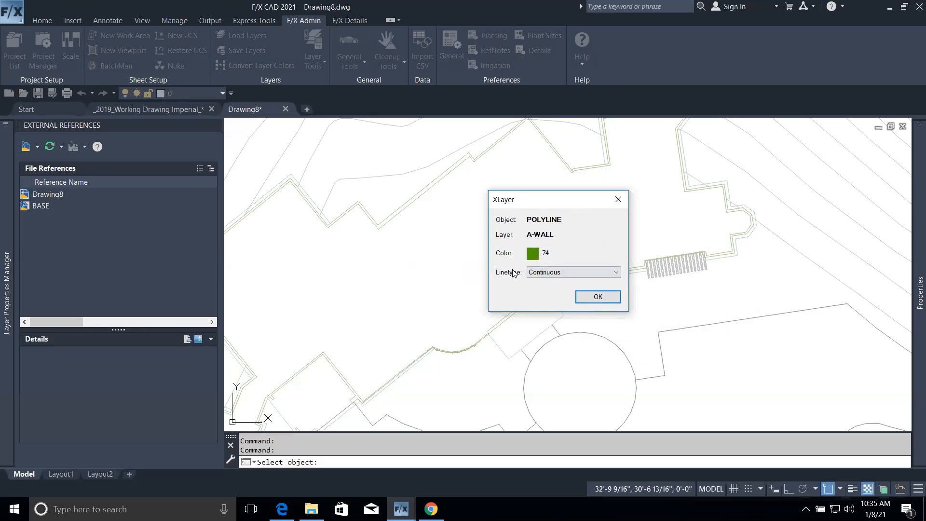
pyautogui.click(534, 253)
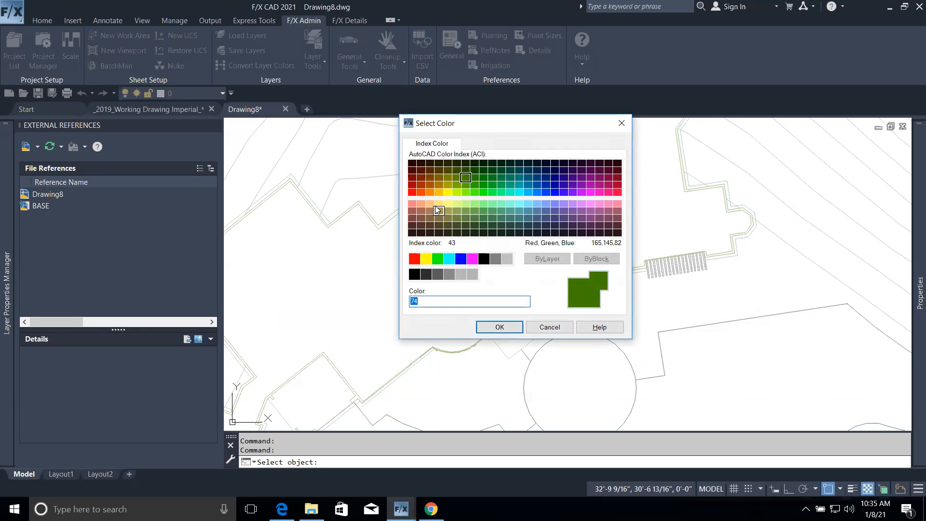
pyautogui.click(419, 194)
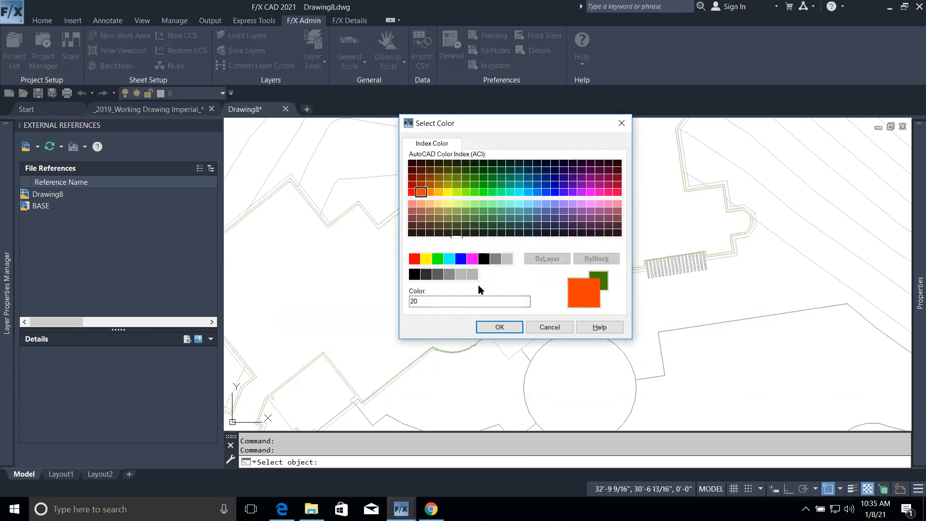
pyautogui.click(500, 327)
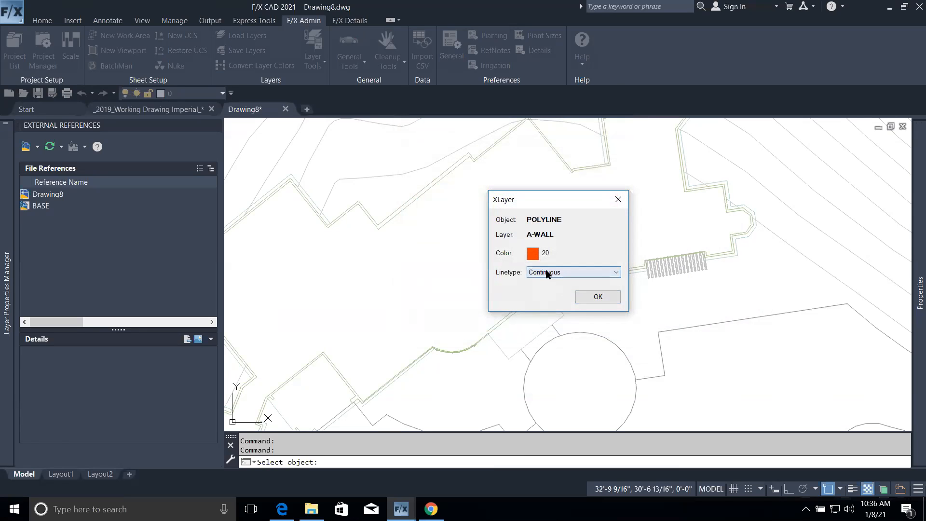
# Give the A-WALL layer a dashed linetype, apply the XLayer changes and check the wall lines.
pyautogui.click(547, 273)
pyautogui.click(564, 314)
pyautogui.click(590, 295)
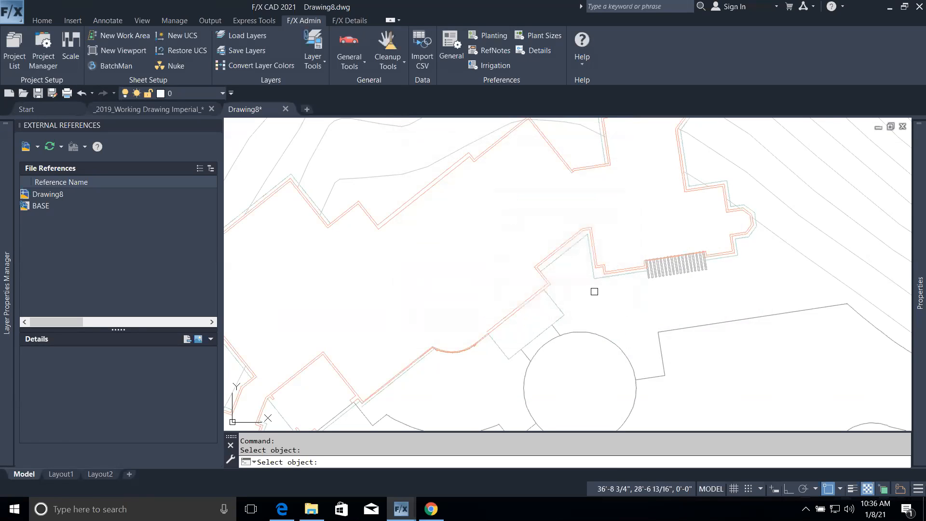
pyautogui.press('Escape')
pyautogui.scroll(5, 426, 200)
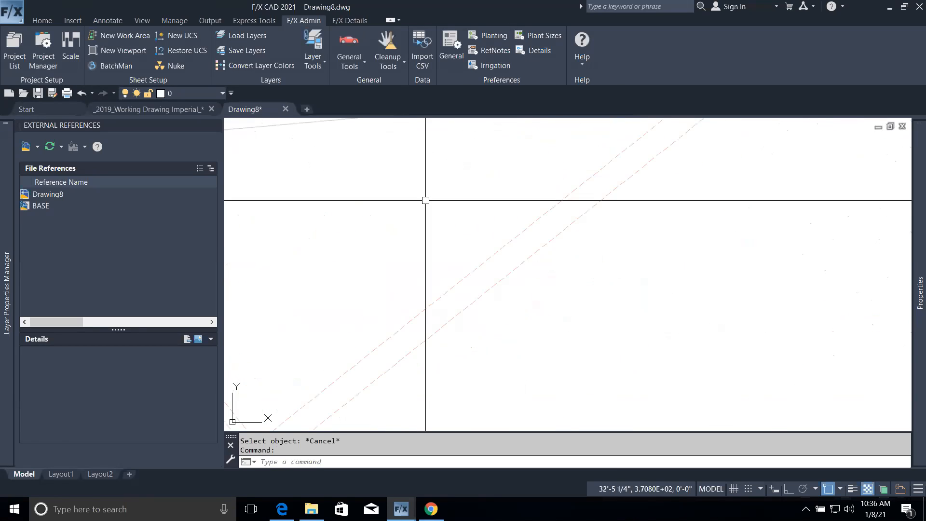
pyautogui.scroll(-3, 532, 260)
pyautogui.scroll(3, 533, 260)
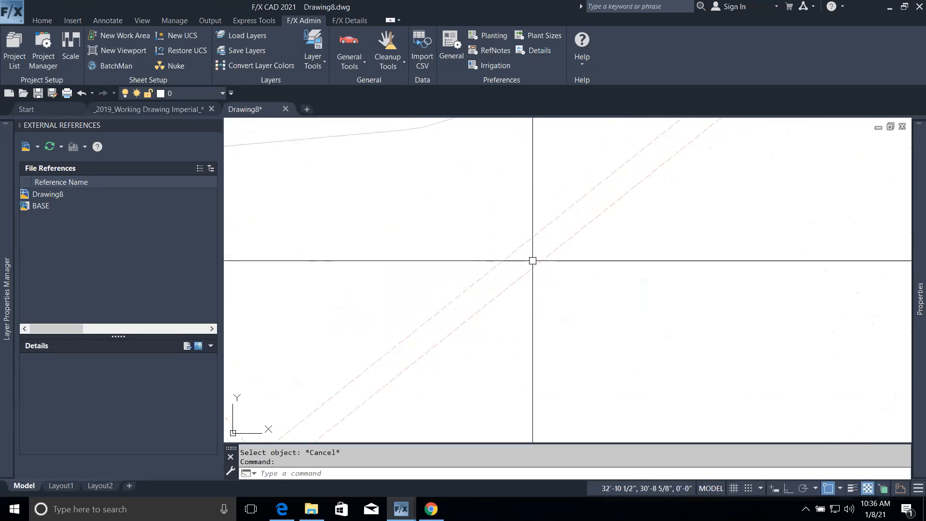
pyautogui.scroll(4, 530, 253)
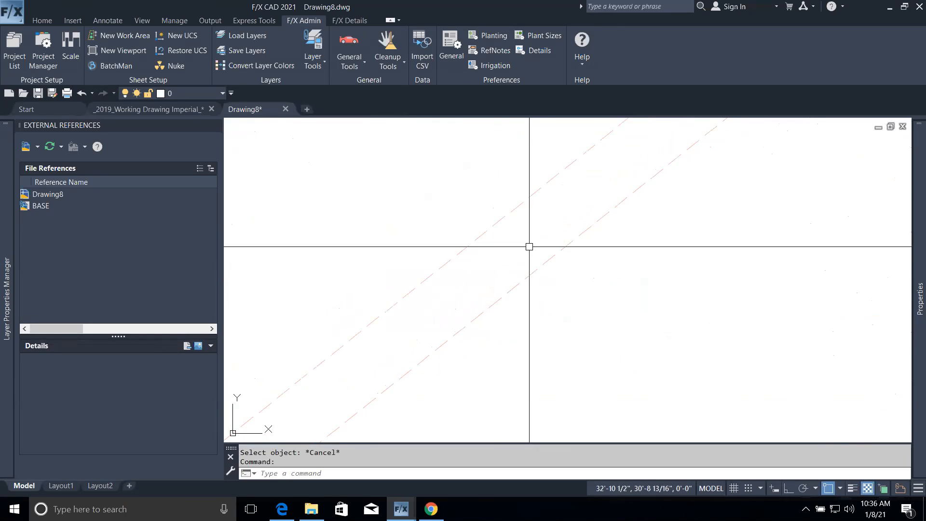
pyautogui.scroll(-6, 528, 246)
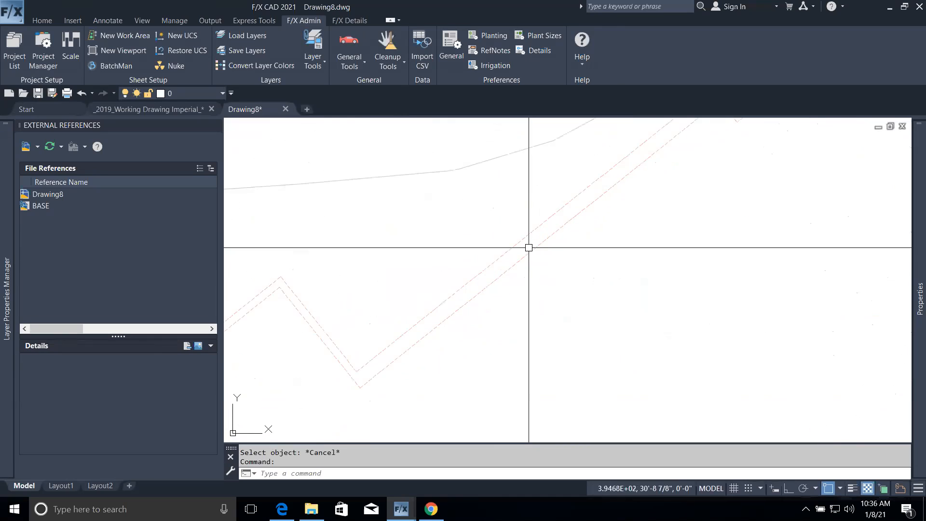
# Use Layer Color on a building wall line to change the referenced A-WALL layer to green.
pyautogui.click(309, 67)
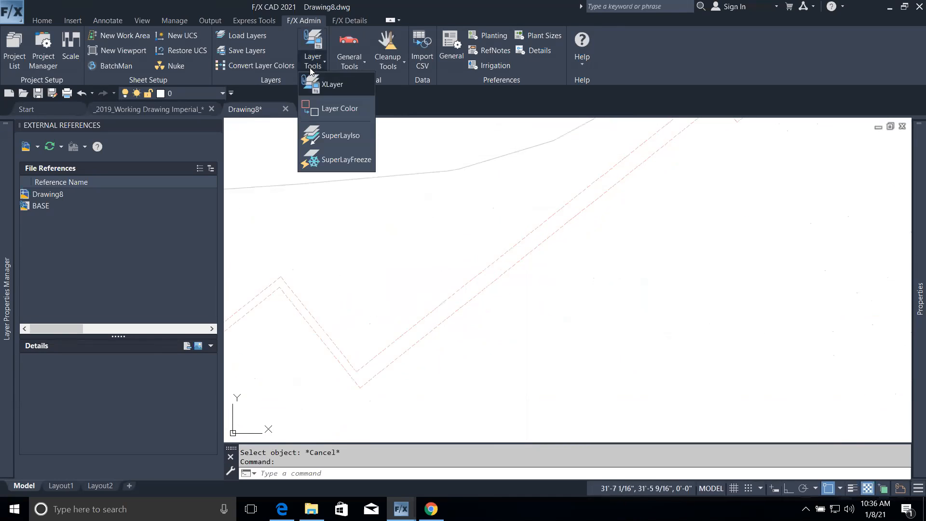
pyautogui.click(323, 109)
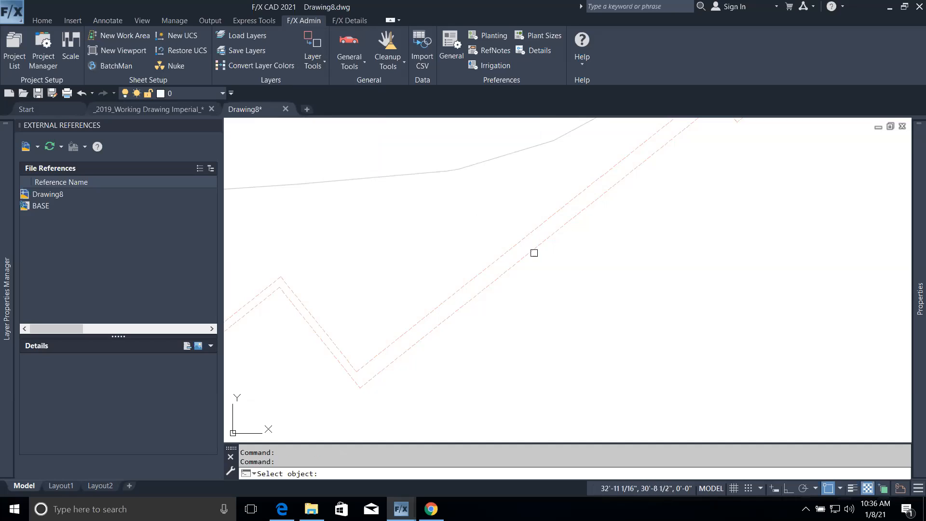
pyautogui.click(525, 237)
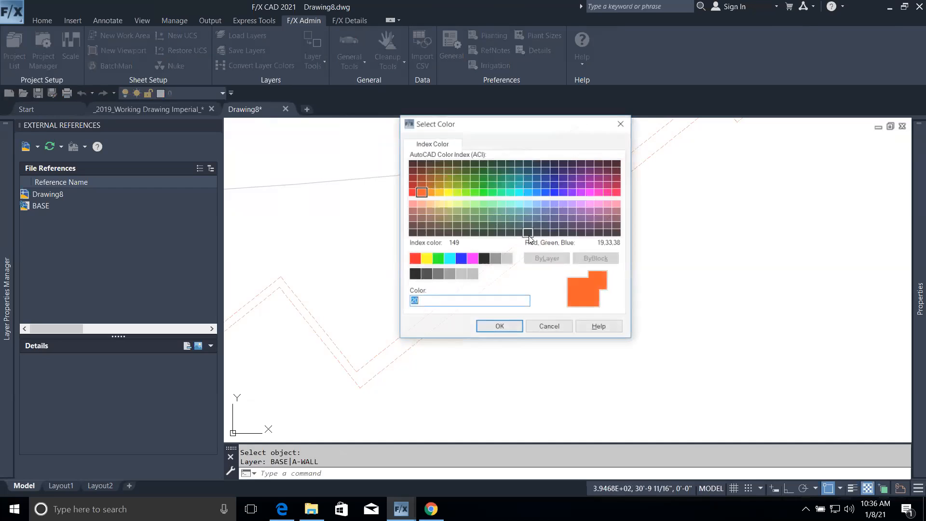
pyautogui.click(474, 192)
pyautogui.click(509, 326)
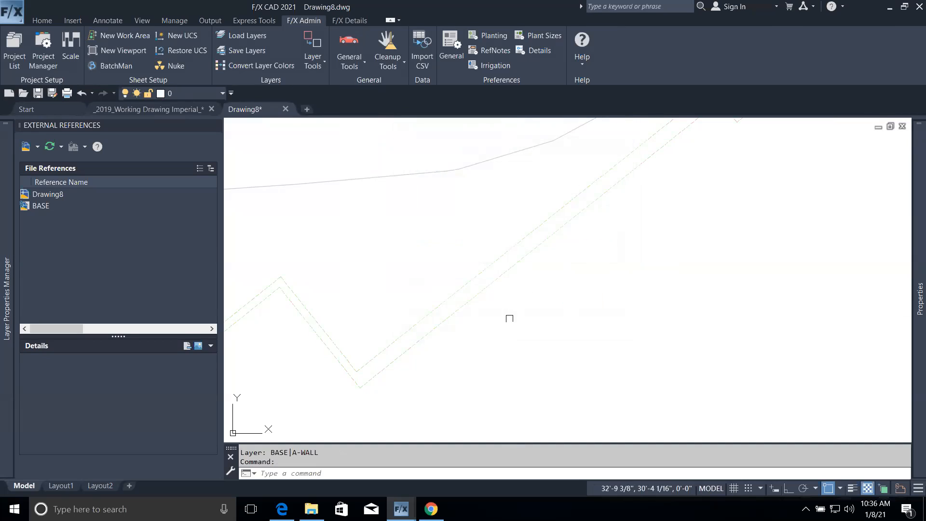
# Use Layer Color on the outline of the speckled rectangle in the BASE reference and set its layer color to 82.
pyautogui.scroll(-5, 509, 316)
pyautogui.scroll(2, 737, 300)
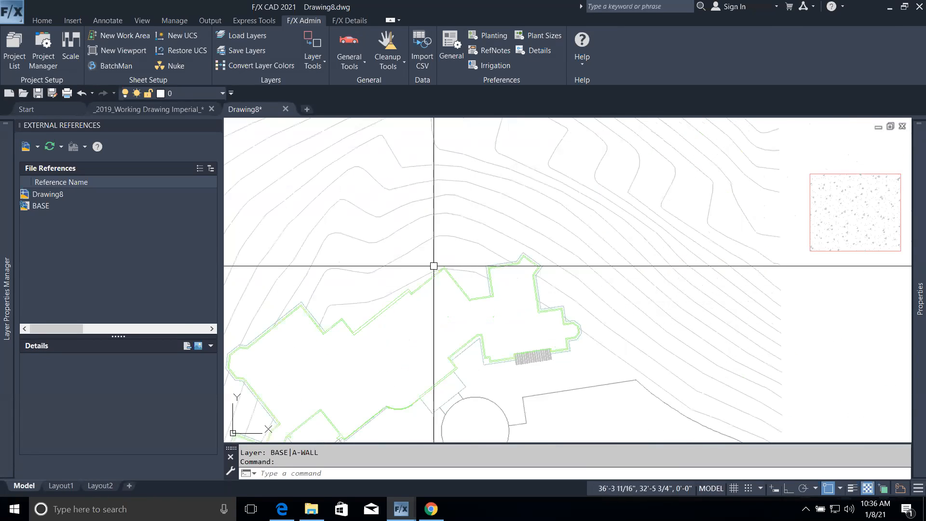
pyautogui.moveTo(435, 265); pyautogui.dragTo(241, 273, button='middle')
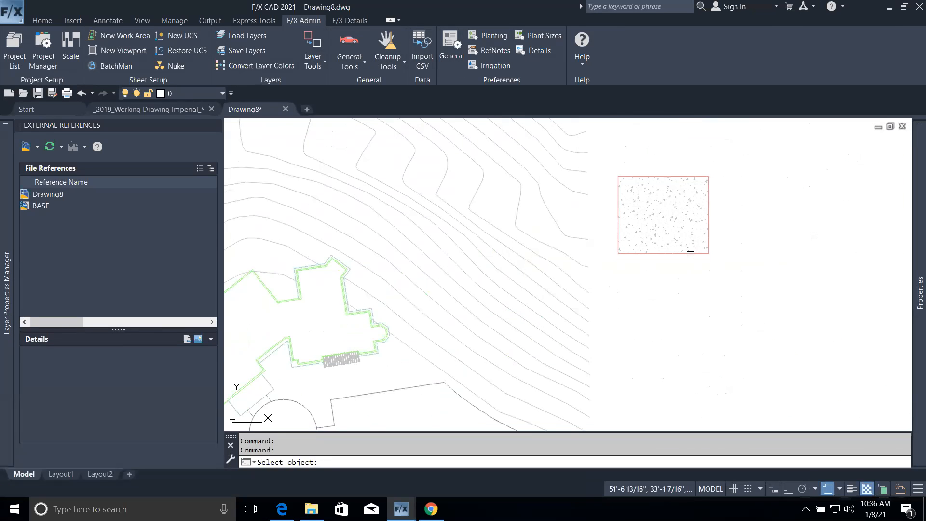
pyautogui.scroll(2, 693, 256)
pyautogui.click(693, 256)
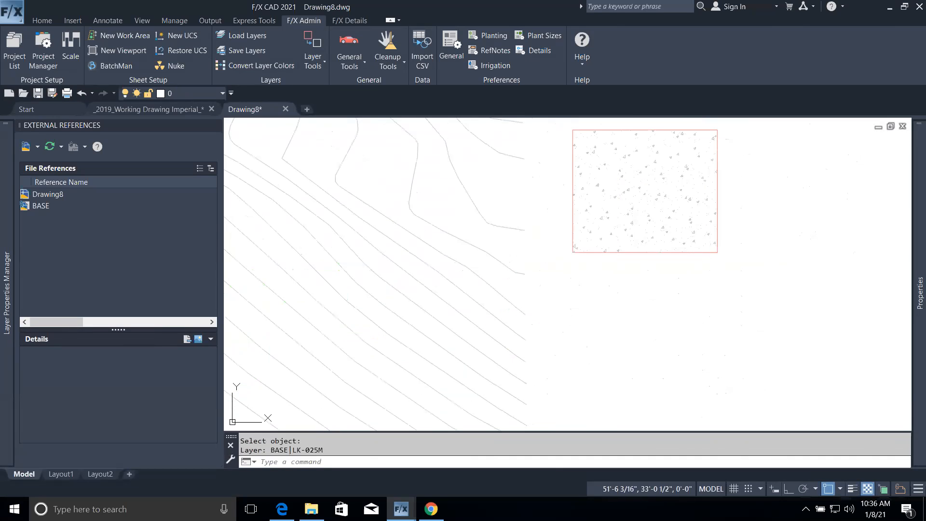
pyautogui.click(474, 184)
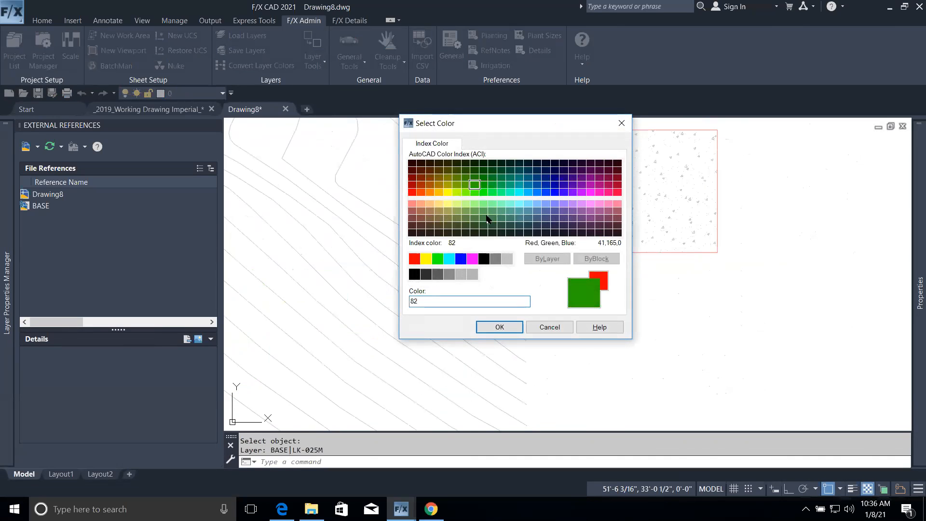
pyautogui.click(499, 328)
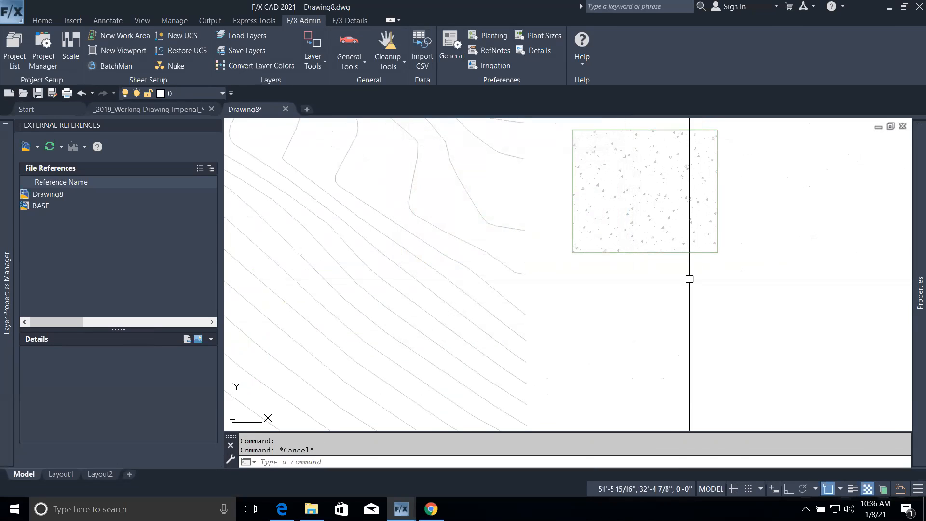
# Examine the drawing's layer list and the properties of the attached BASE reference.
pyautogui.moveTo(1, 247)
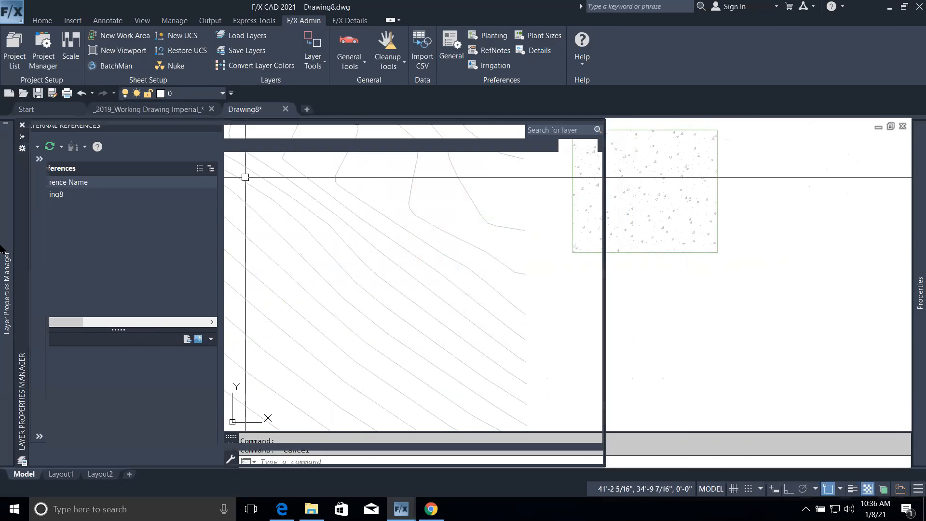
pyautogui.scroll(-20, 108, 285)
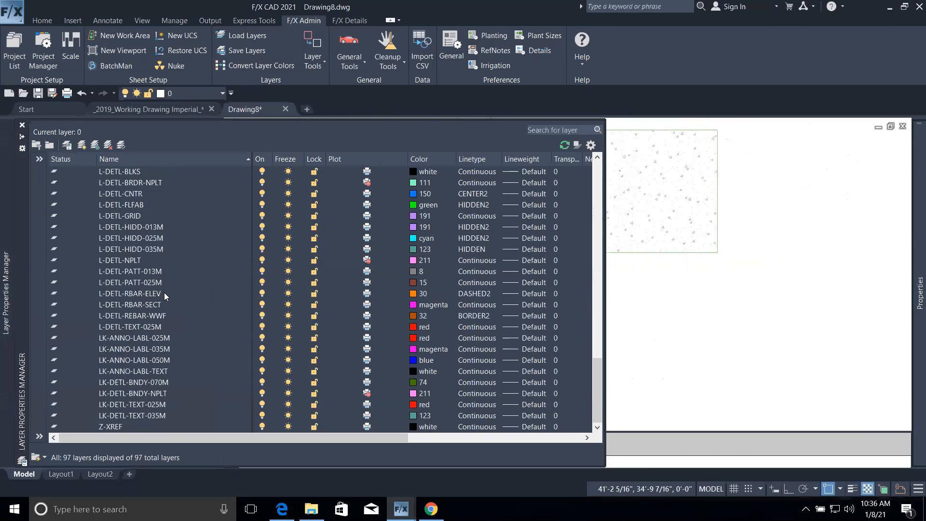
pyautogui.scroll(5, 164, 293)
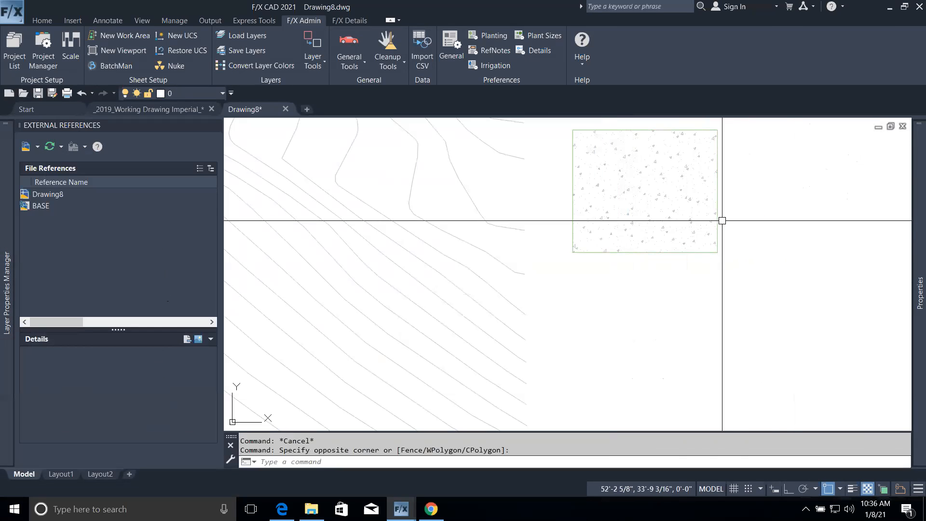
pyautogui.click(718, 218)
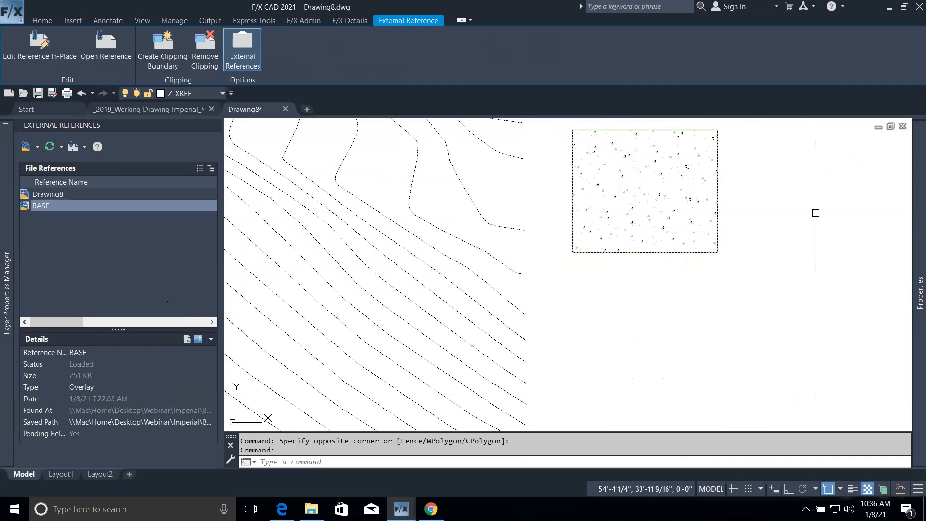
pyautogui.moveTo(911, 219)
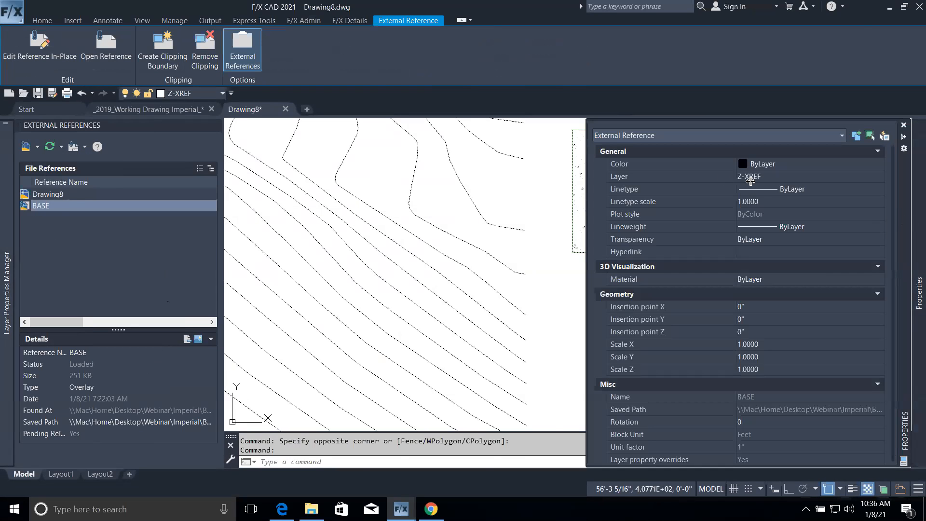
pyautogui.press('Escape')
pyautogui.press('Escape')
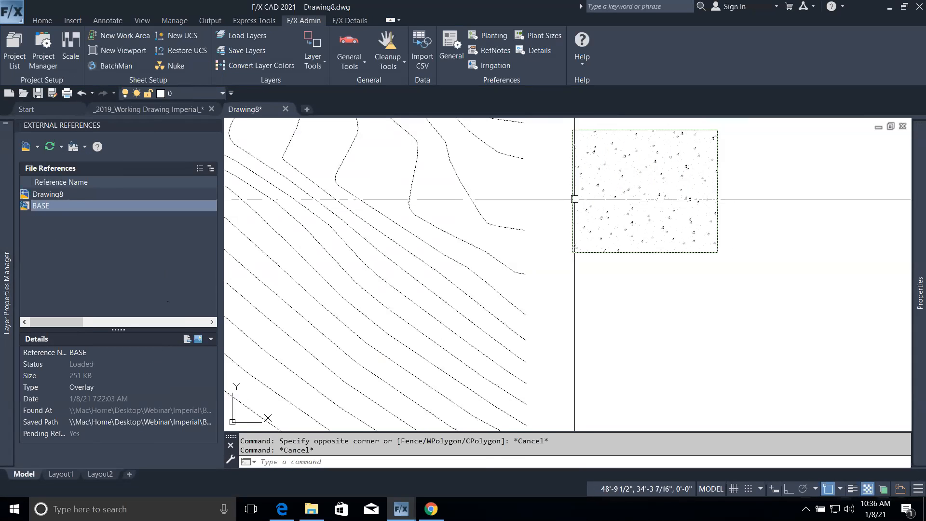
pyautogui.click(575, 199)
pyautogui.press('Escape')
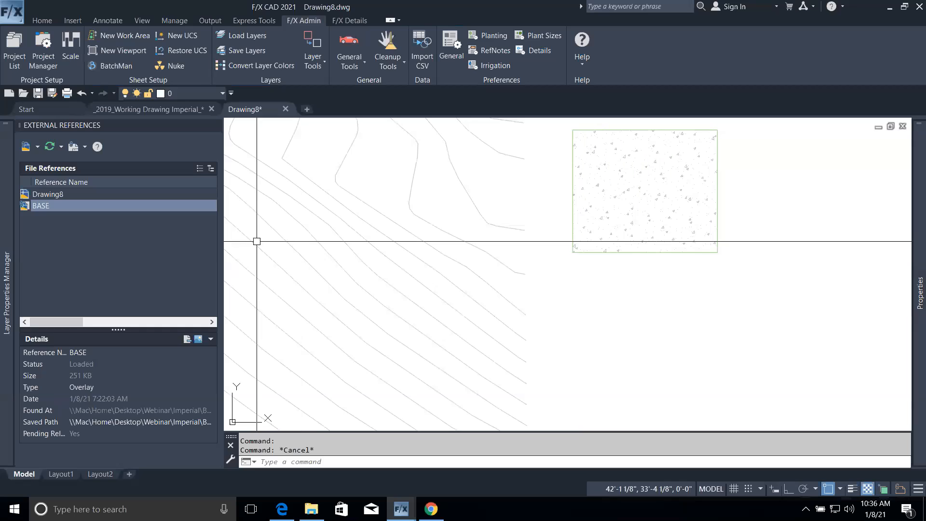
pyautogui.moveTo(7, 290)
pyautogui.click(768, 324)
pyautogui.click(726, 318)
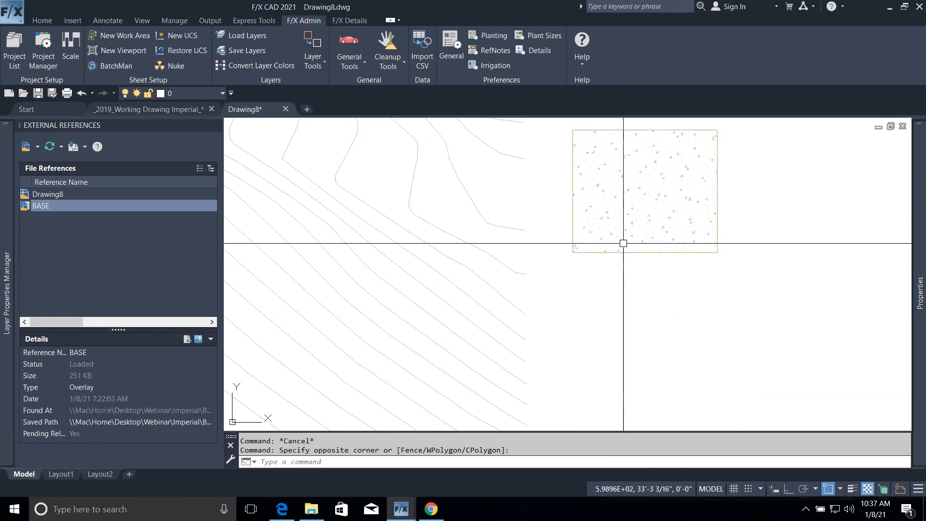
# Switch to the _2019_Working Drawing Imperial_ drawing and bring the plaza planting area into view.
pyautogui.click(316, 64)
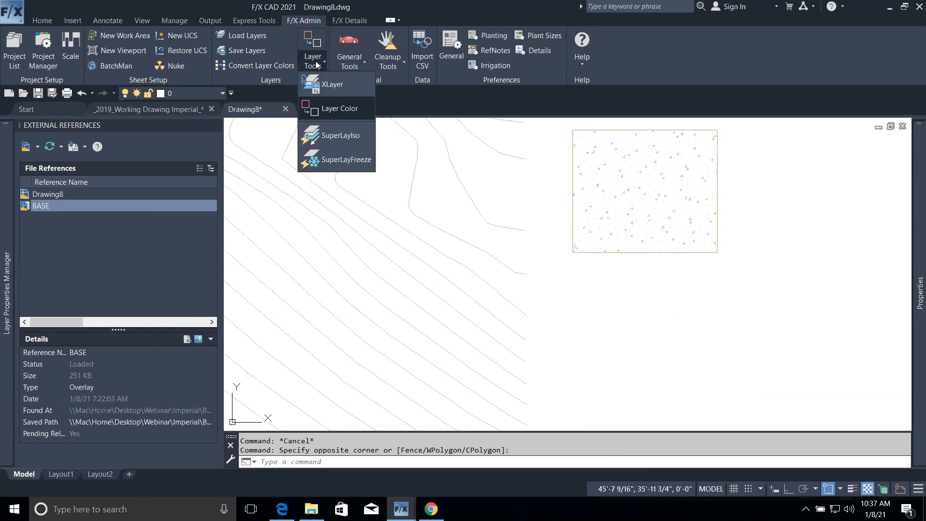
pyautogui.press('Escape')
pyautogui.scroll(-3, 465, 209)
pyautogui.hotkey('ctrl', 'Tab')
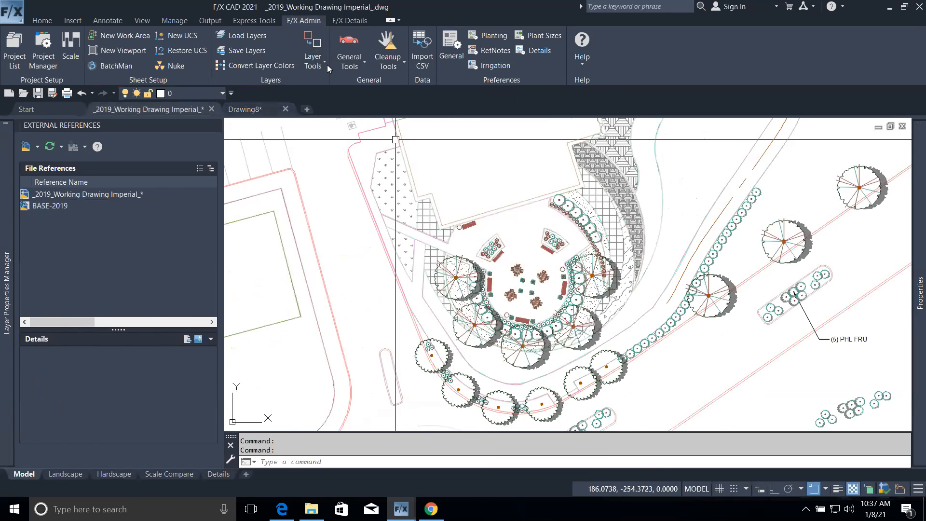
pyautogui.click(308, 66)
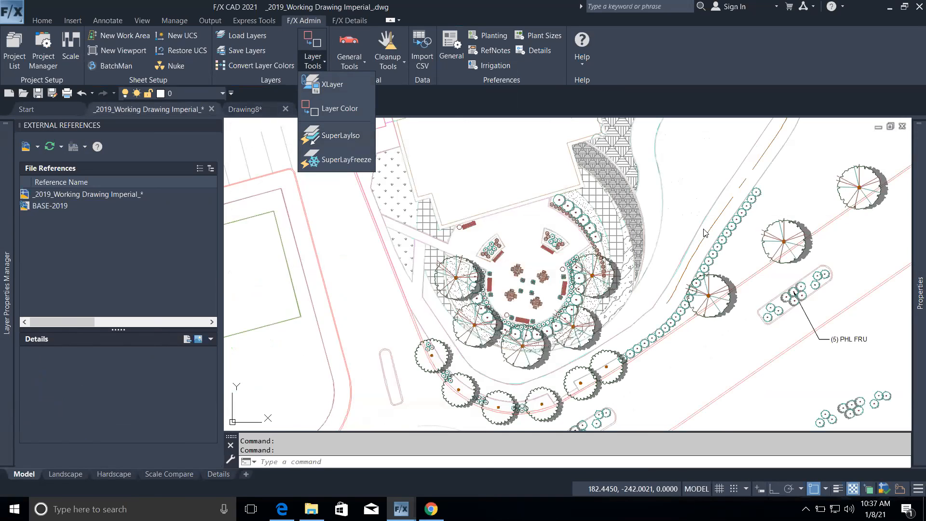
pyautogui.click(743, 258)
pyautogui.moveTo(740, 259); pyautogui.dragTo(686, 214, button='middle')
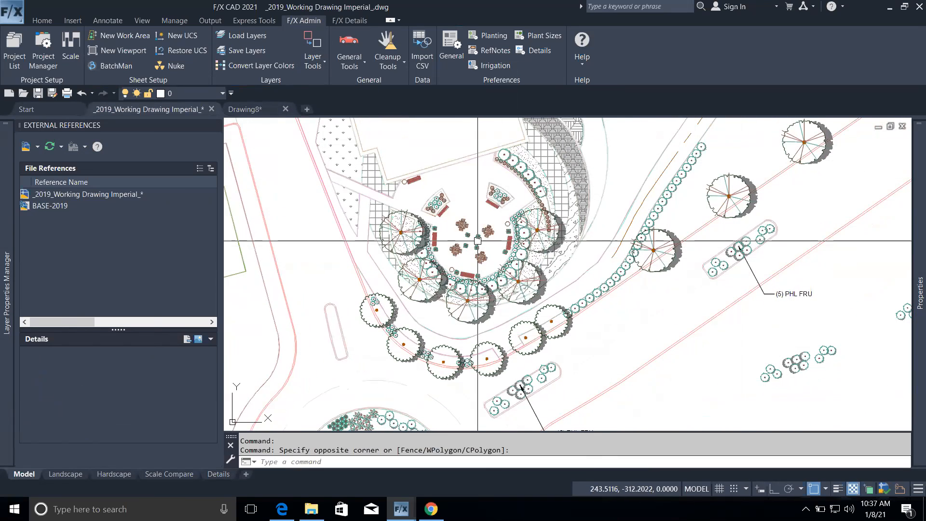
pyautogui.moveTo(477, 240)
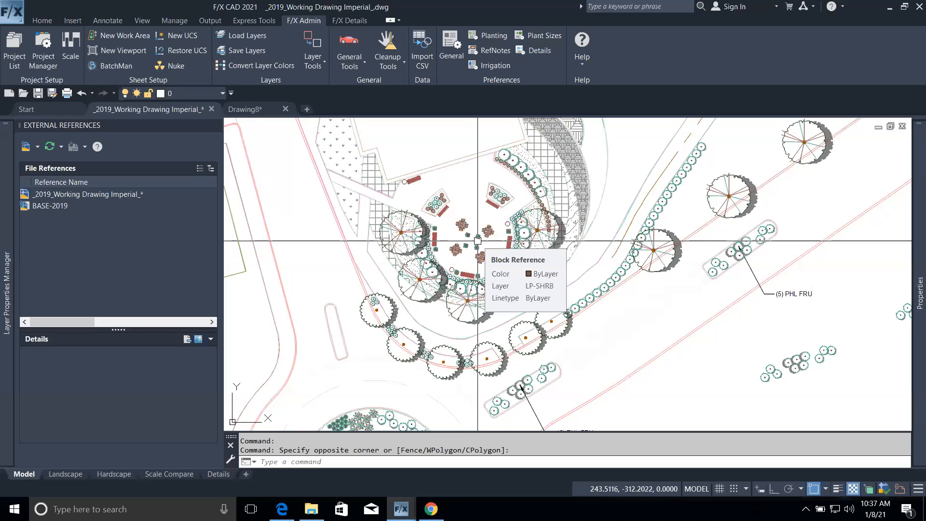
# Use SuperLayIso on one of the street trees to isolate the tree layer.
pyautogui.click(311, 63)
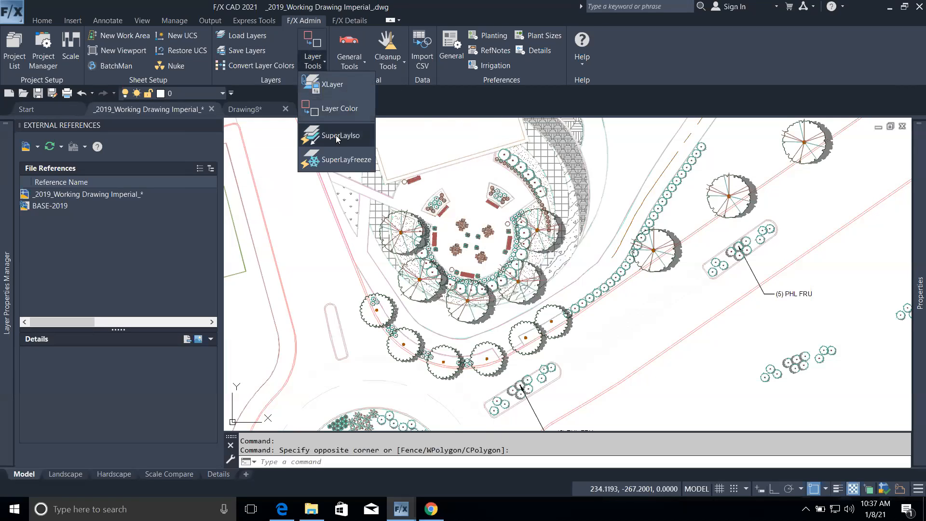
pyautogui.click(336, 135)
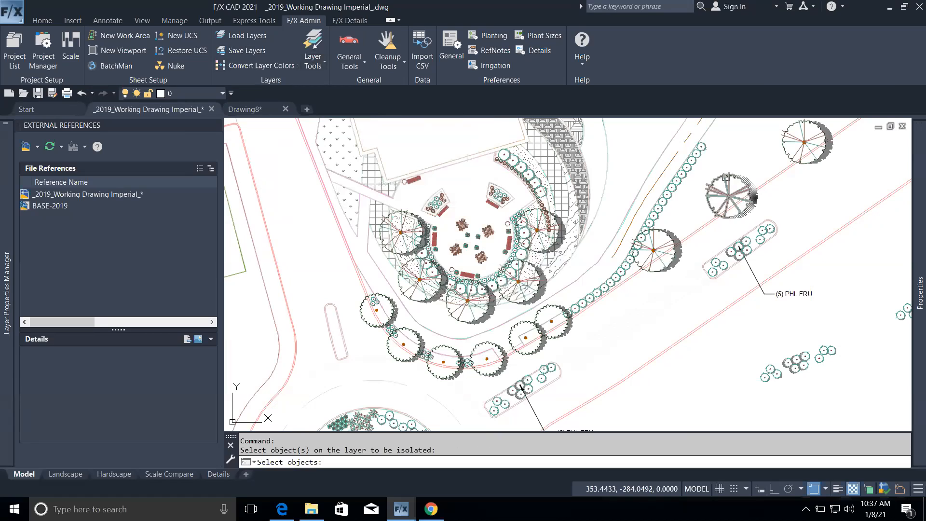
pyautogui.click(725, 176)
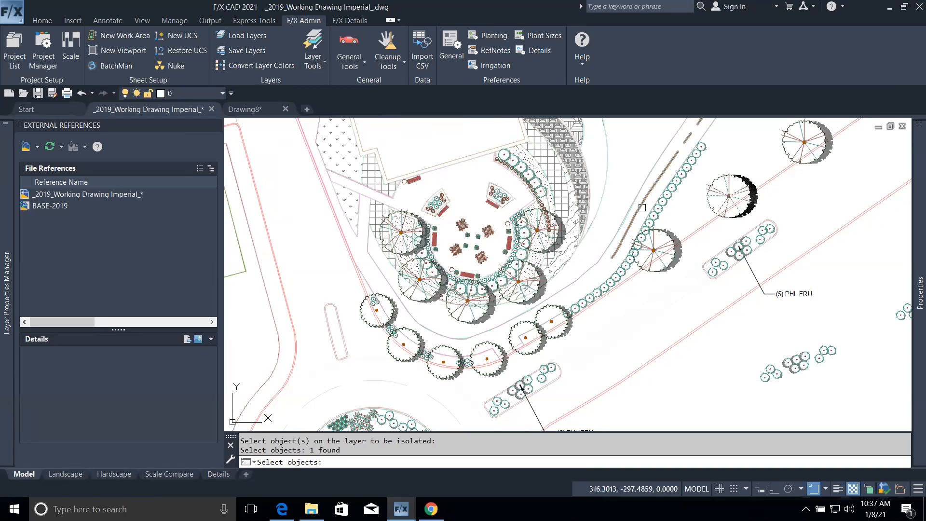
pyautogui.press('Return')
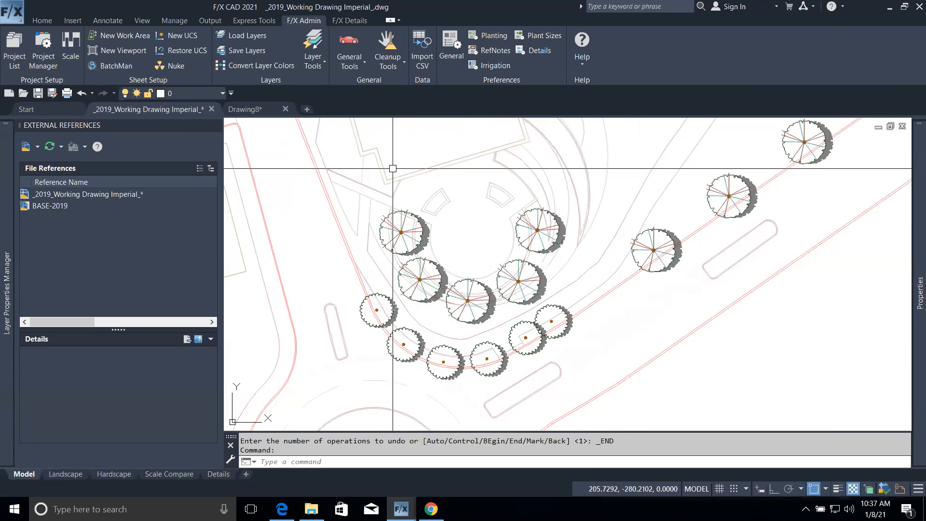
# Undo the tree layer isolation so the full planting plan is restored.
pyautogui.moveTo(715, 172)
pyautogui.mouseDown(button='middle')
pyautogui.moveTo(754, 149)
pyautogui.moveTo(703, 169)
pyautogui.moveTo(638, 172)
pyautogui.mouseUp(button='middle')
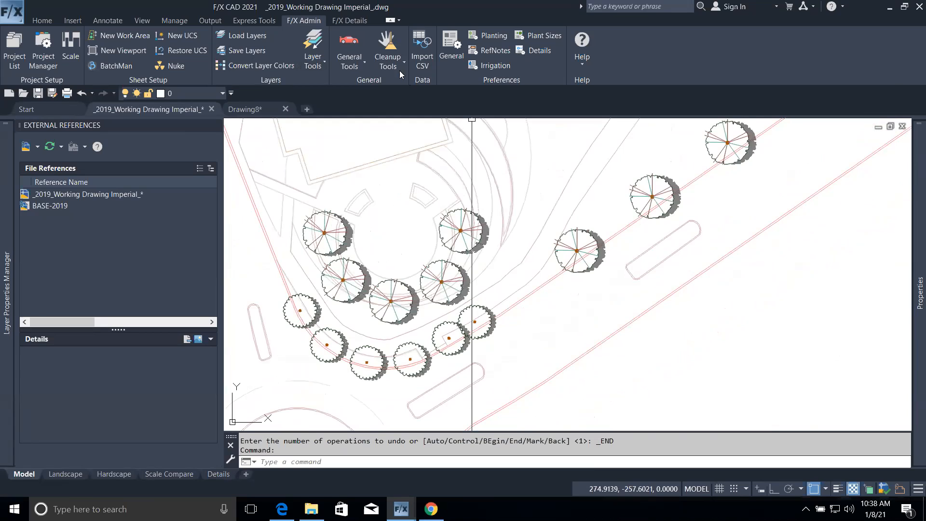
pyautogui.click(349, 68)
pyautogui.click(313, 67)
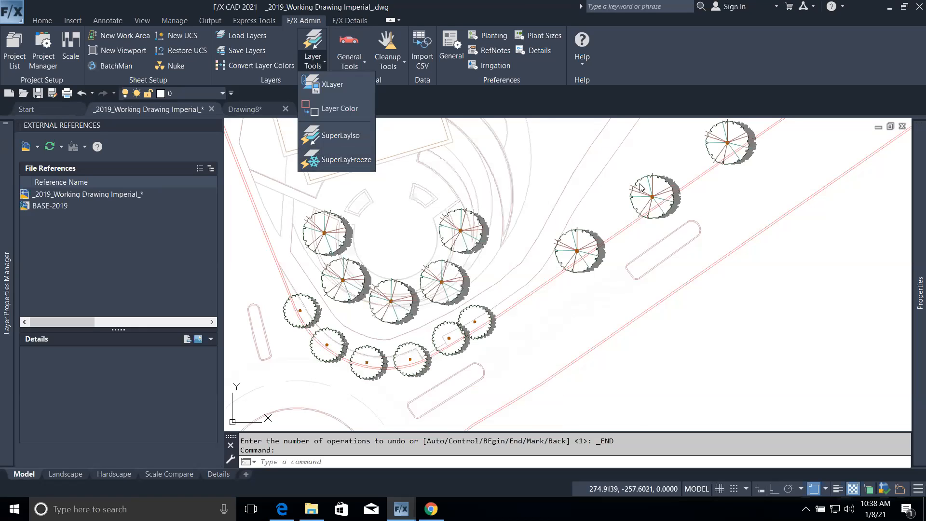
pyautogui.press('Escape')
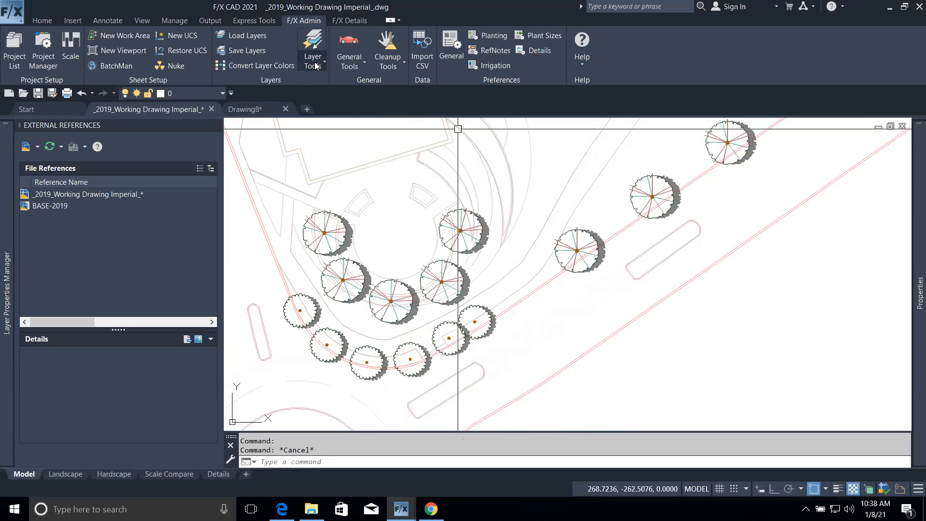
pyautogui.hotkey('ctrl', 'z')
pyautogui.hotkey('ctrl', 'z')
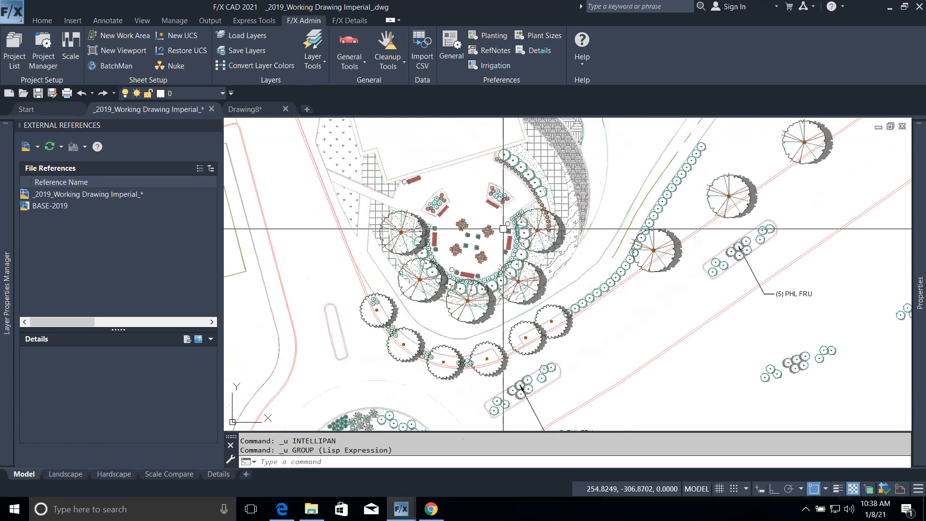
# Use SuperLayFreeze on one of the street trees to freeze the LP-TREE layer.
pyautogui.click(323, 67)
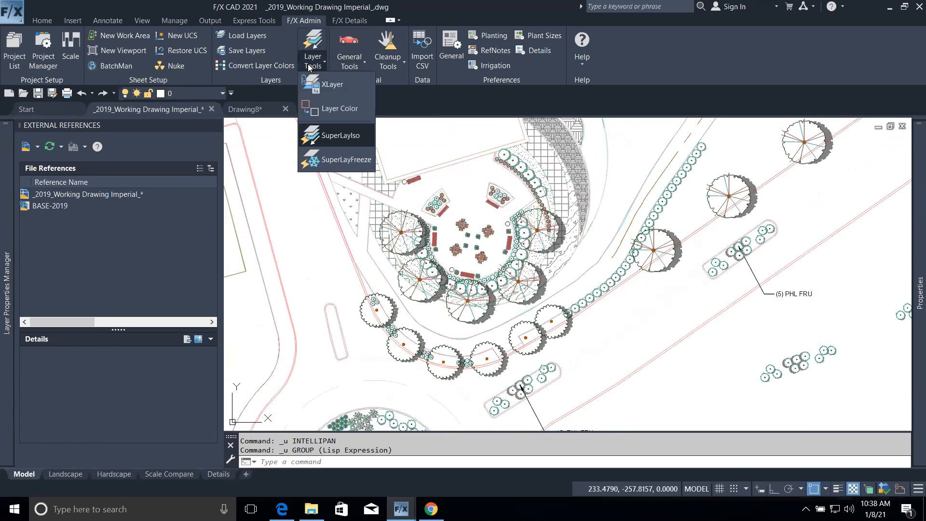
pyautogui.click(338, 164)
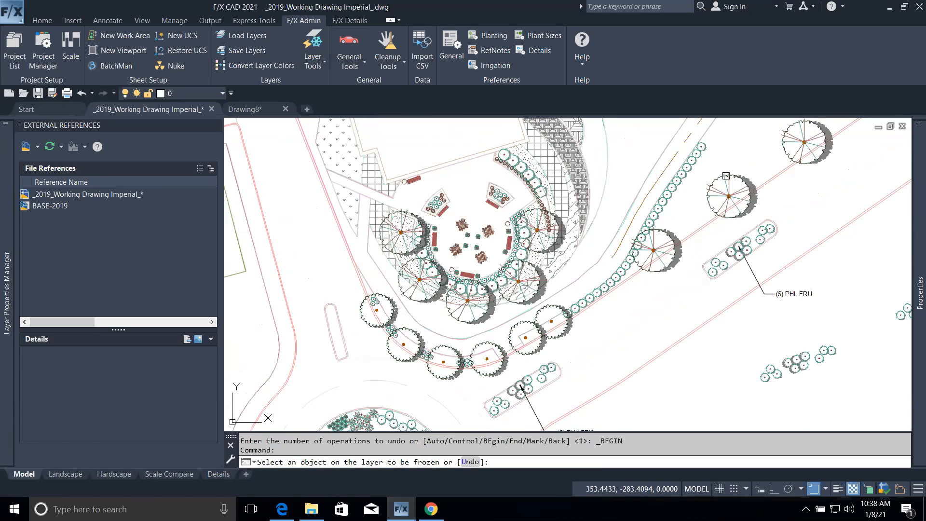
pyautogui.click(726, 175)
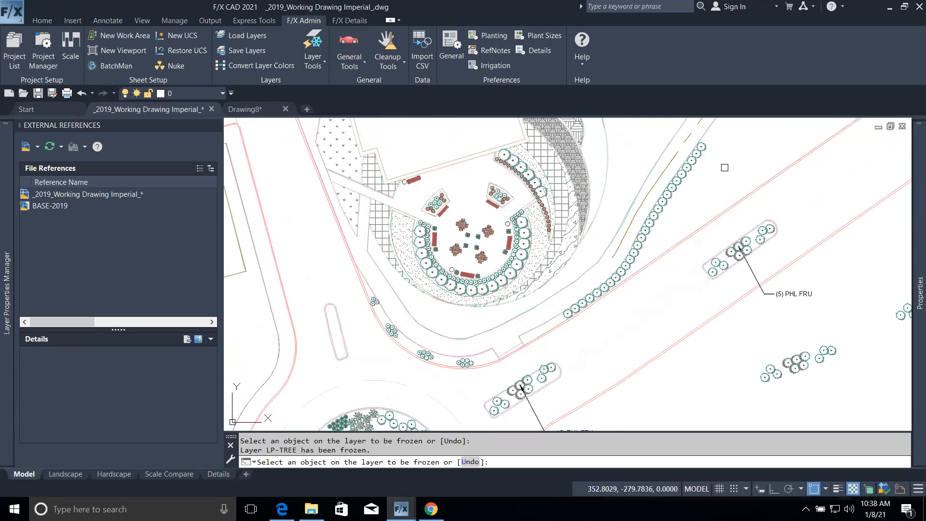
pyautogui.press('Escape')
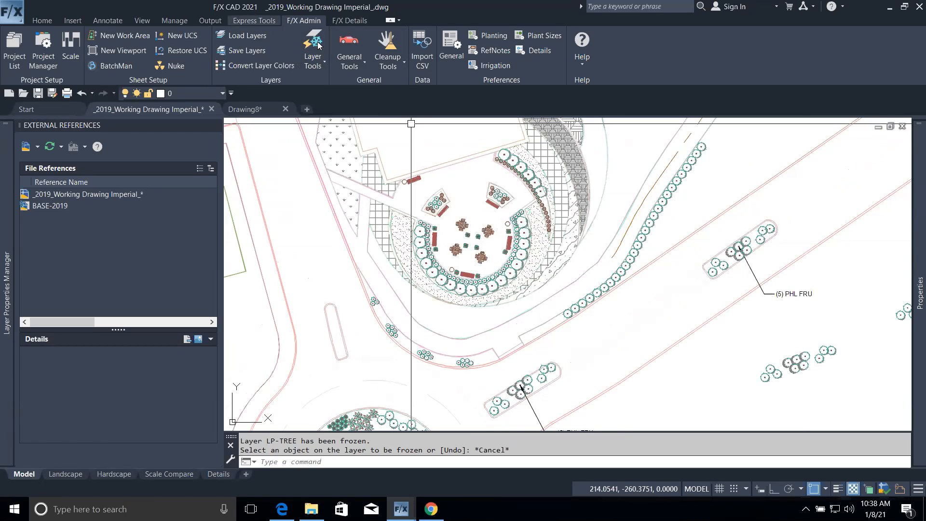
# Thaw all layers in the working drawing and turn all layers on.
pyautogui.click(344, 66)
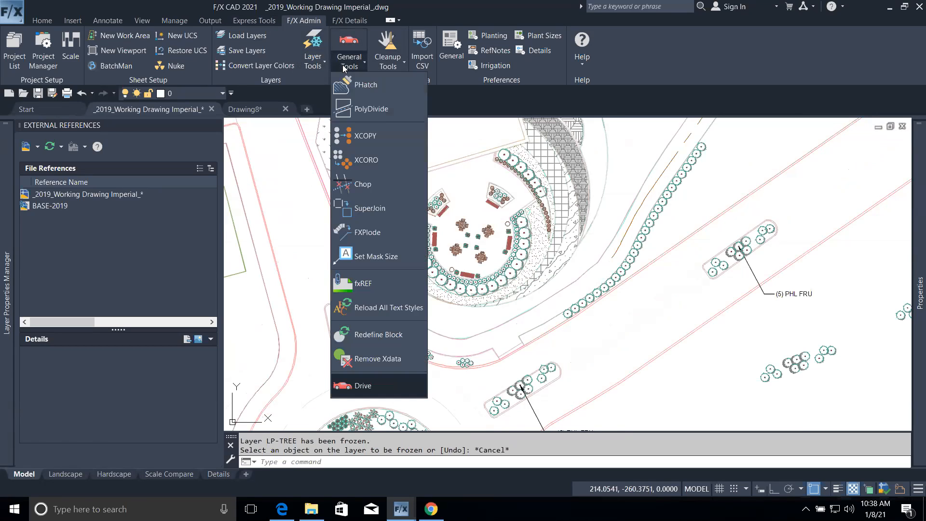
pyautogui.click(175, 20)
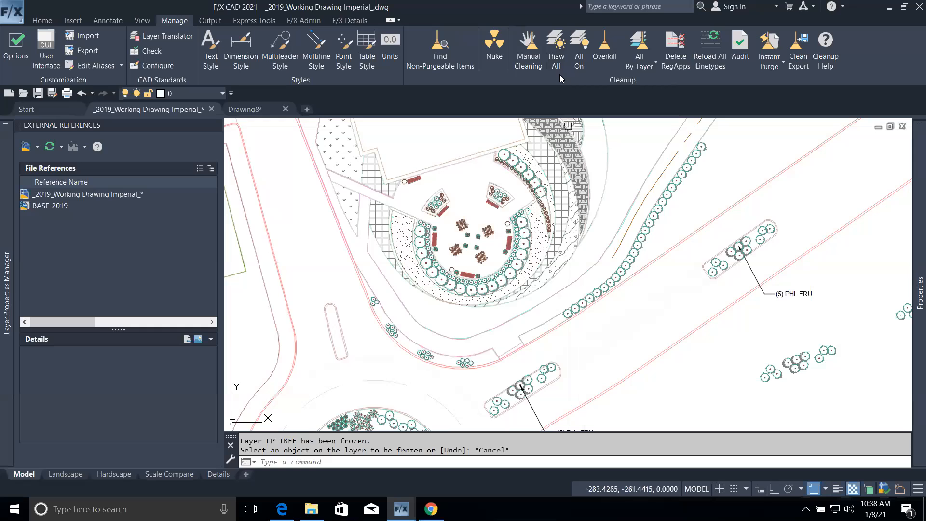
pyautogui.click(556, 59)
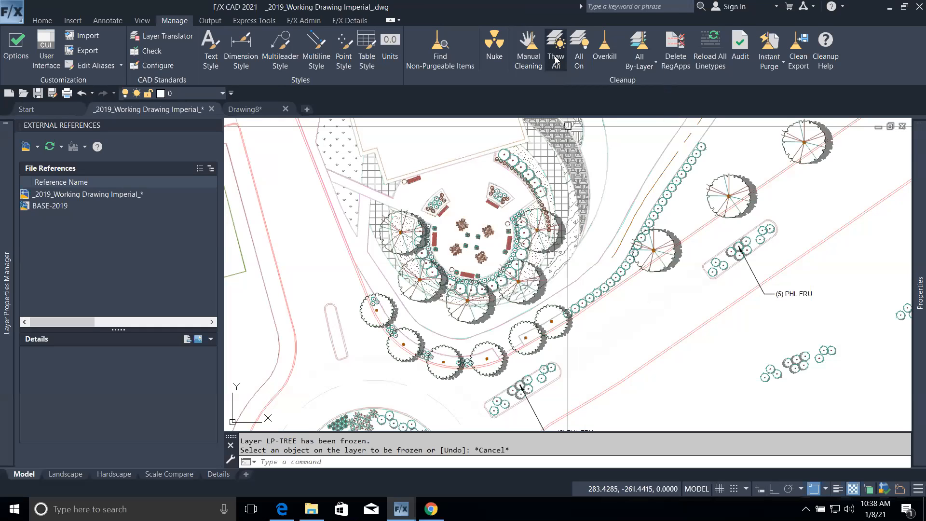
pyautogui.click(584, 68)
pyautogui.press('Escape')
pyautogui.scroll(5, 518, 258)
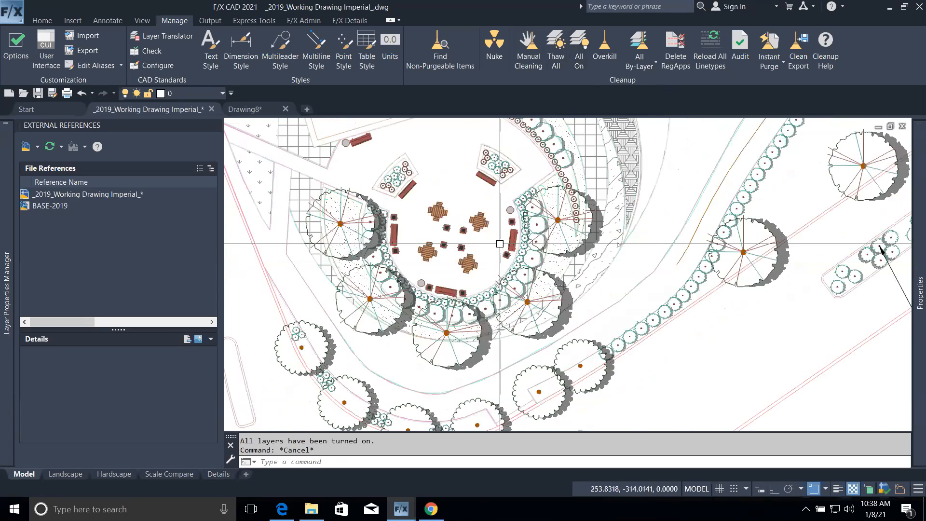
pyautogui.scroll(-5, 500, 243)
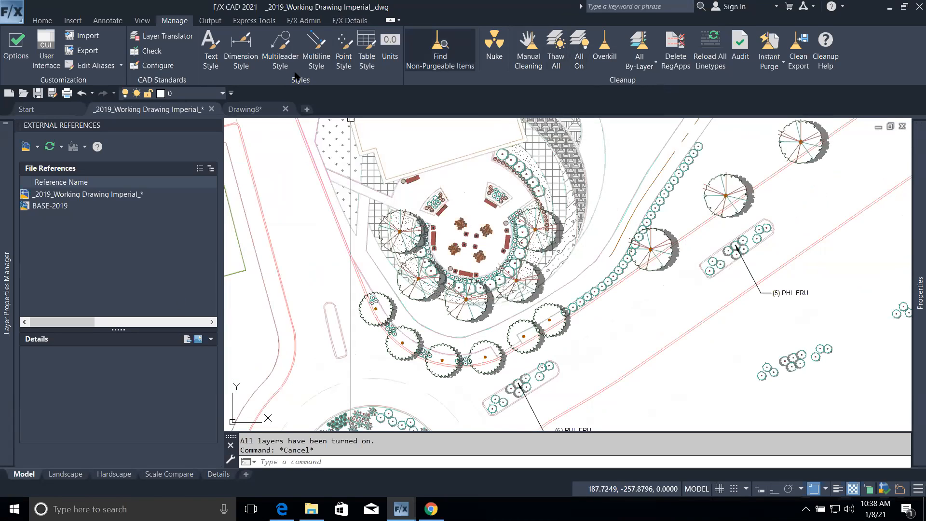
pyautogui.click(277, 19)
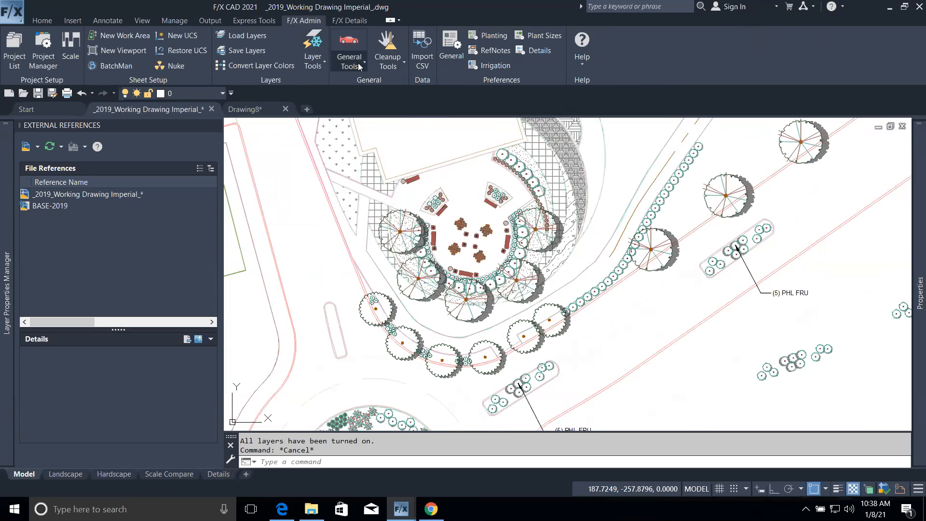
pyautogui.click(357, 63)
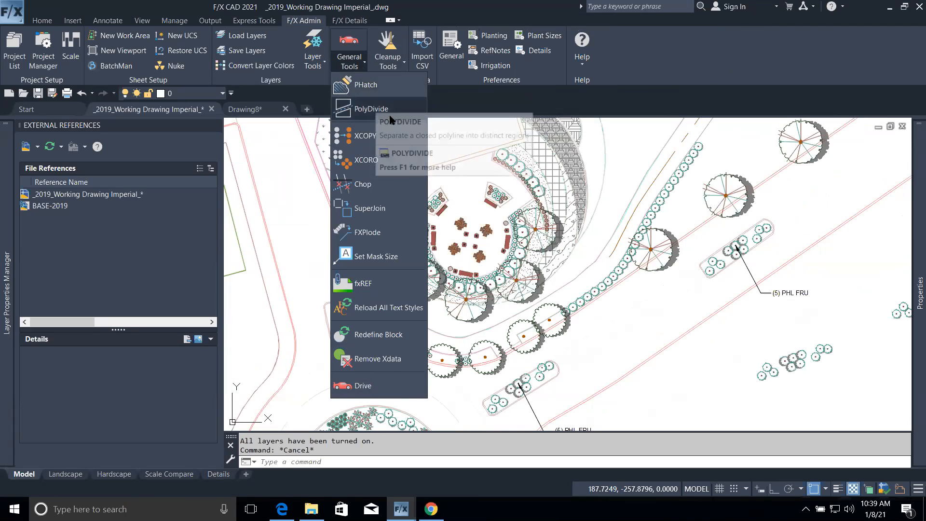
pyautogui.click(527, 198)
# Draw a closed four-sided polyline in the empty area inside the building outline, with its sides roughly parallel to the walls.
pyautogui.scroll(-2, 542, 210)
pyautogui.moveTo(542, 213); pyautogui.dragTo(567, 247, button='middle')
pyautogui.scroll(2, 496, 198)
pyautogui.moveTo(496, 196); pyautogui.dragTo(494, 246, button='middle')
pyautogui.scroll(2, 495, 247)
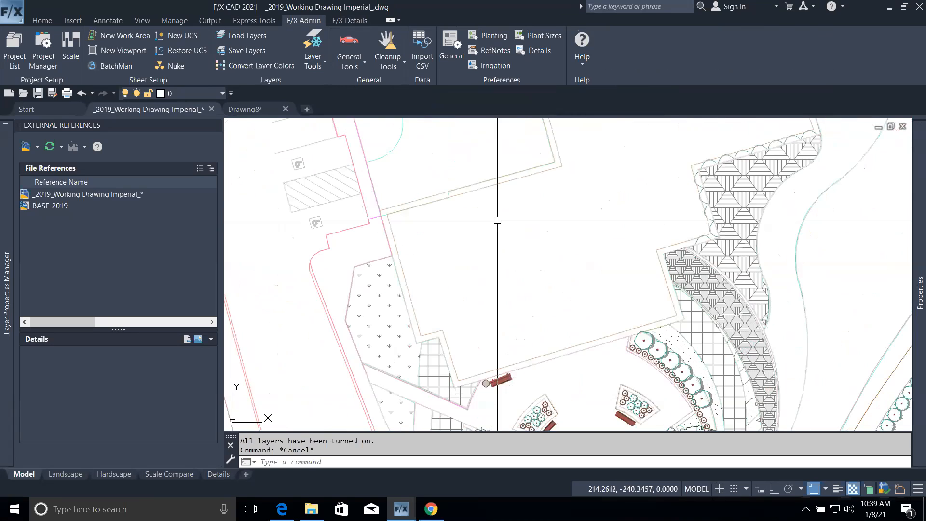
pyautogui.write('pl')
pyautogui.press('Return')
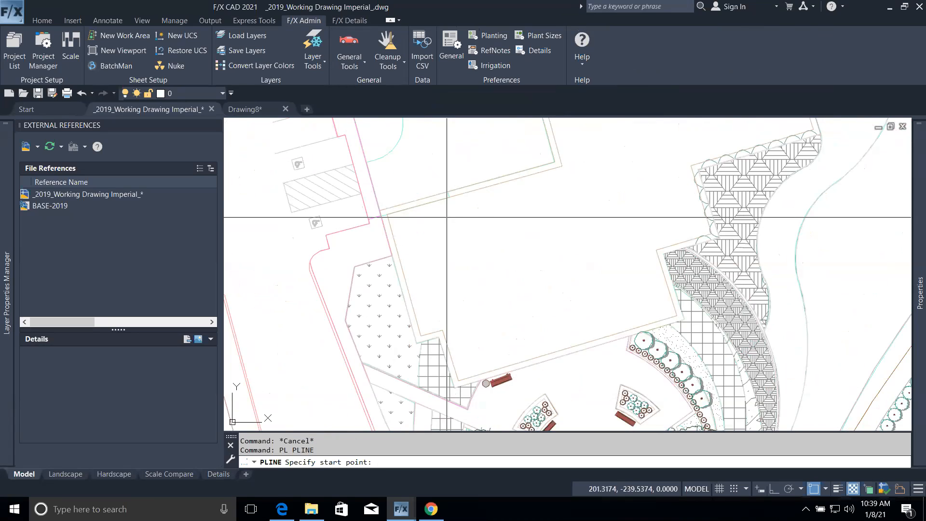
pyautogui.click(401, 220)
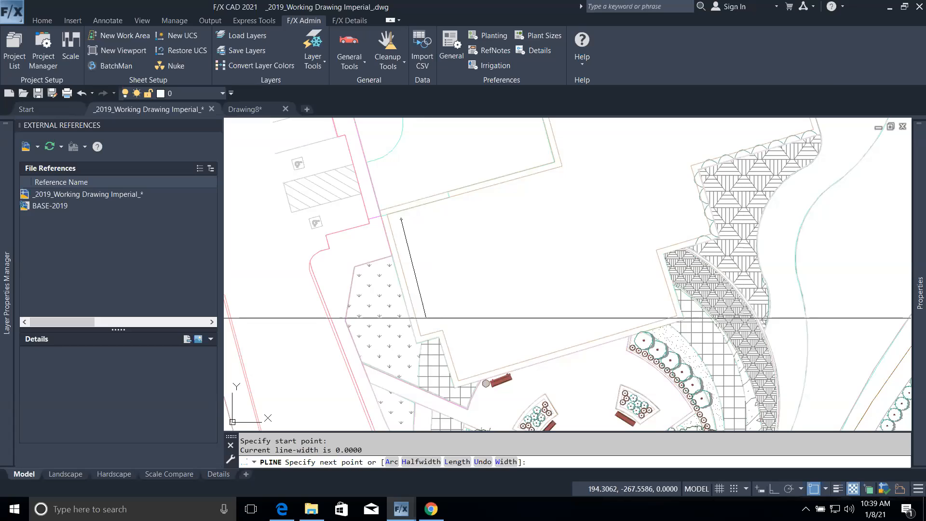
pyautogui.click(426, 318)
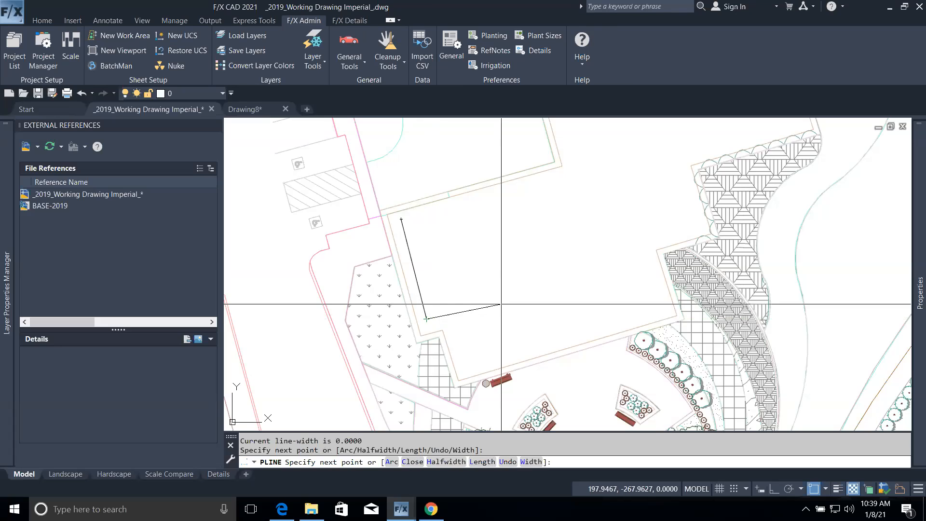
pyautogui.click(625, 270)
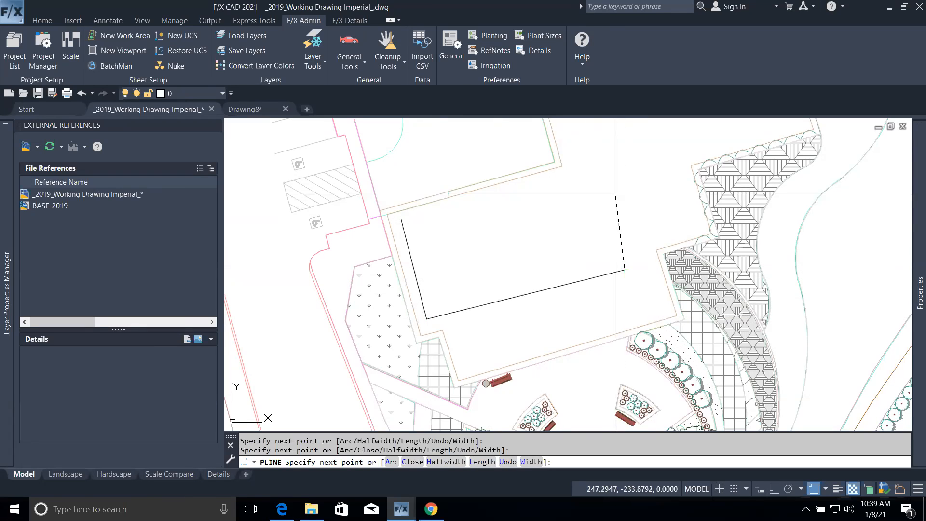
pyautogui.click(604, 168)
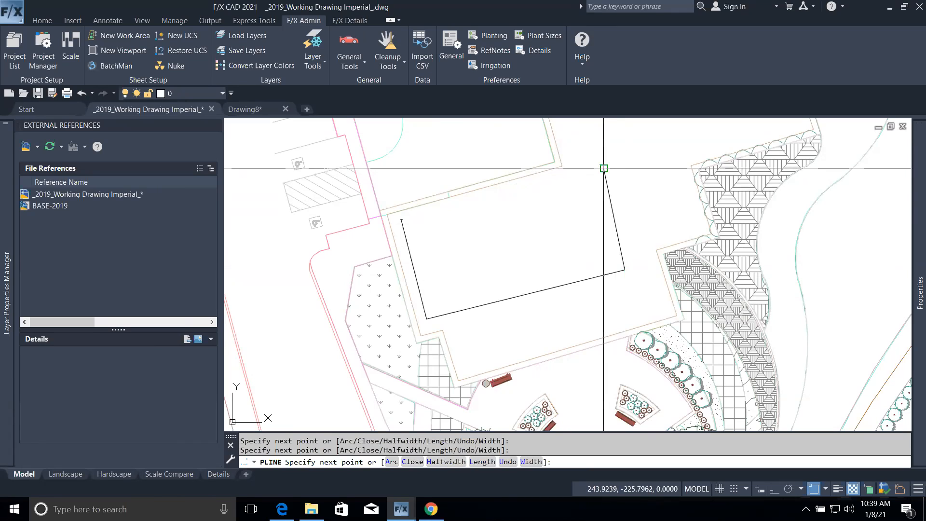
pyautogui.write('c')
pyautogui.press('Return')
pyautogui.press('Escape')
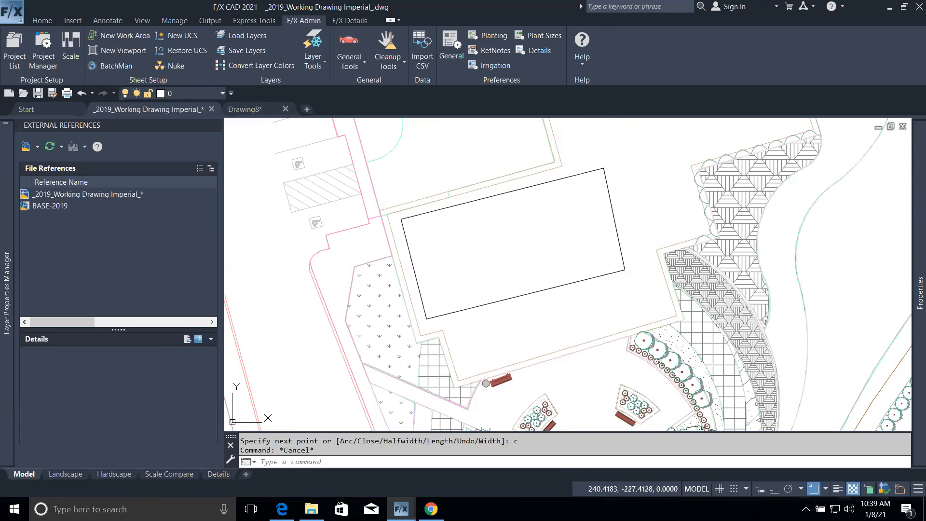
pyautogui.click(613, 220)
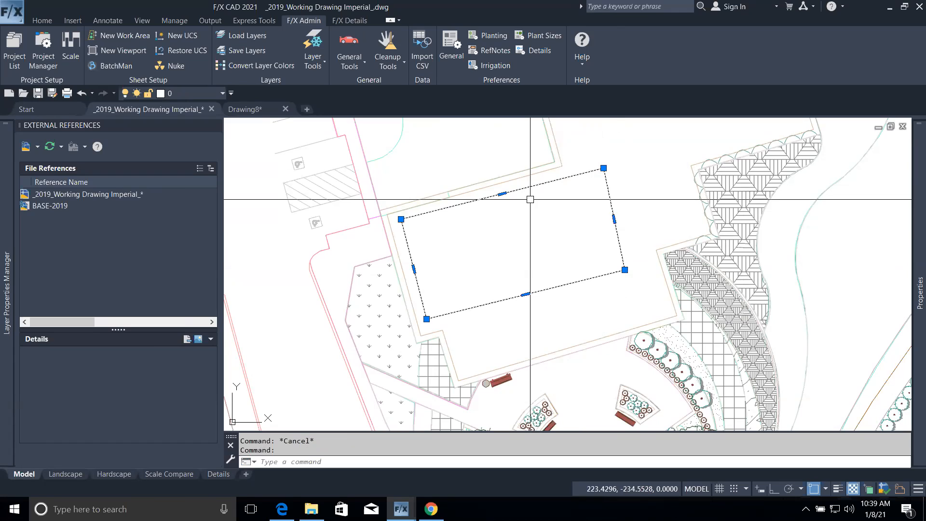
pyautogui.press('Escape')
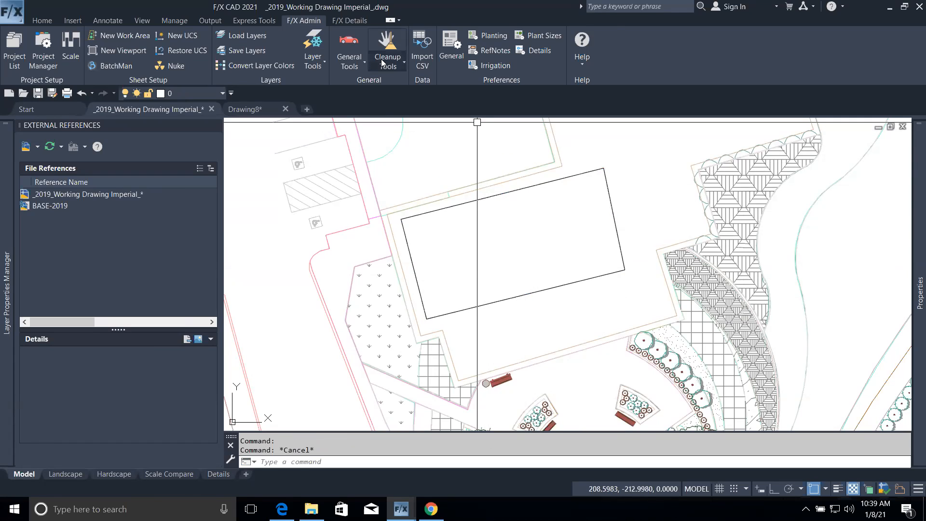
# Use PolyDivide to split the four-sided polyline into 3 equal sections of 556.32 sq.ft., aligned with its short eastern edge.
pyautogui.click(349, 53)
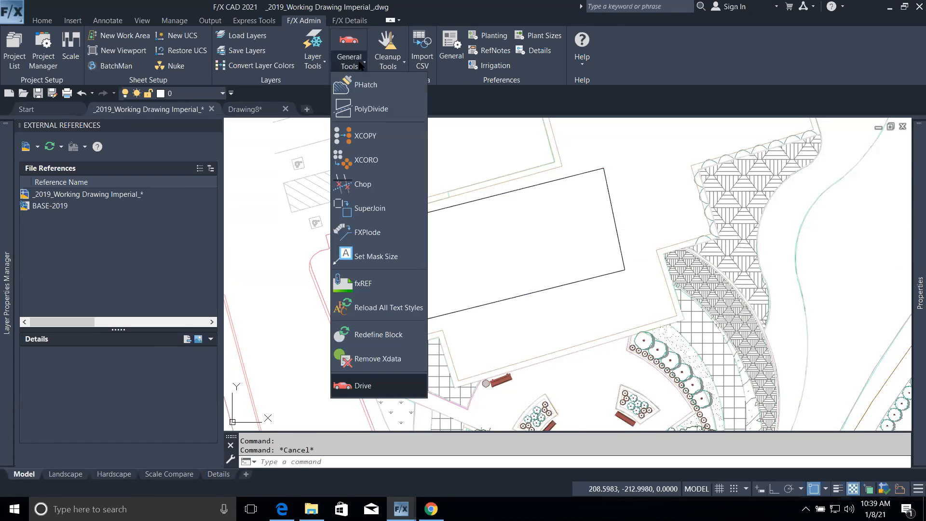
pyautogui.click(370, 109)
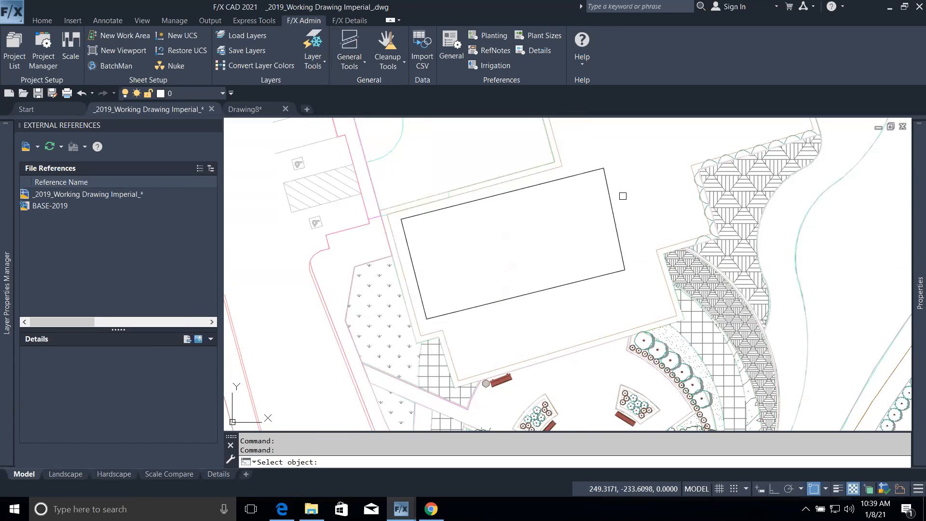
pyautogui.click(607, 183)
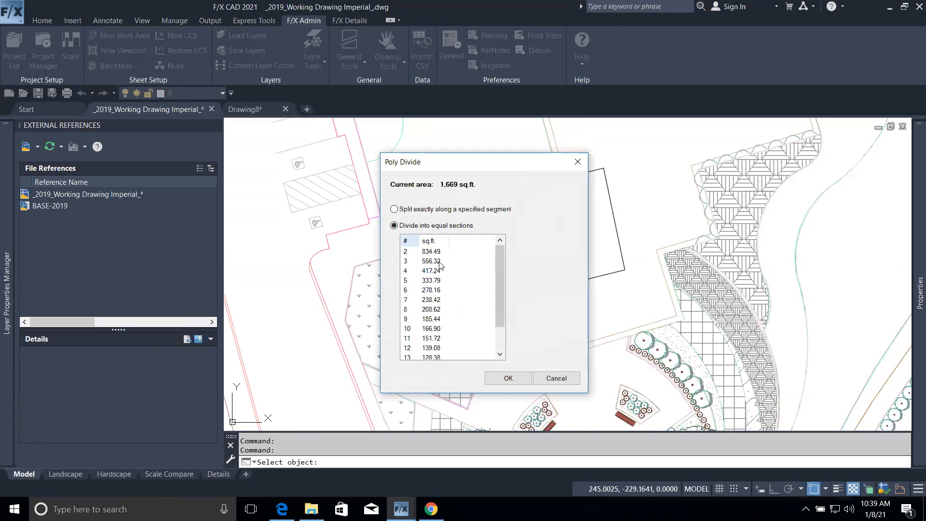
pyautogui.click(423, 263)
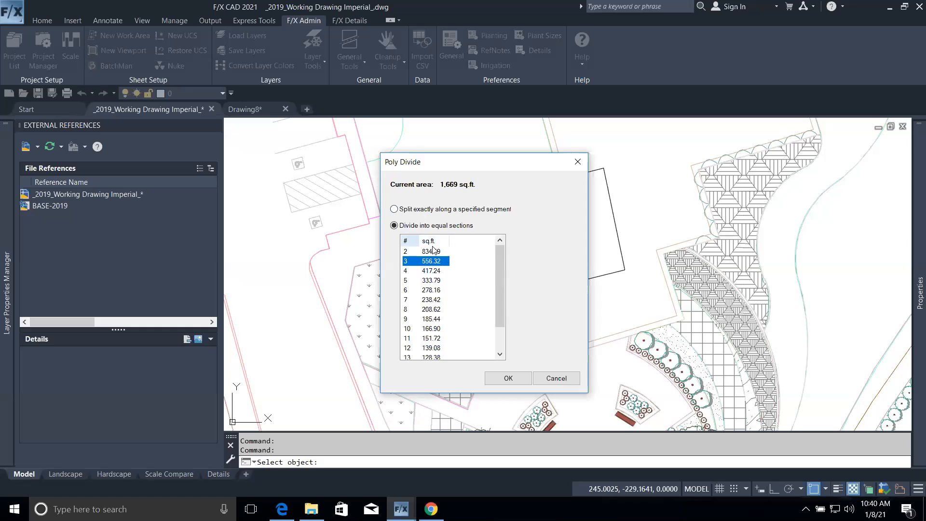
pyautogui.click(509, 378)
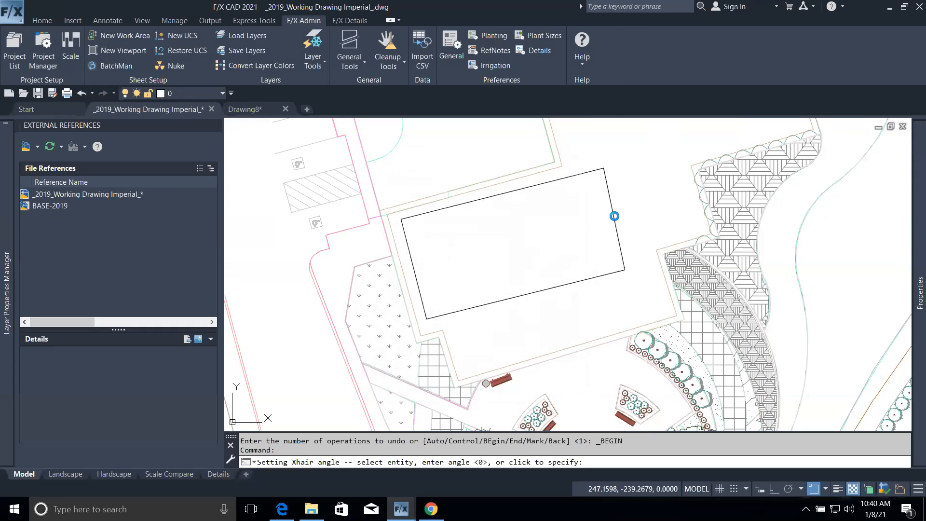
pyautogui.click(614, 216)
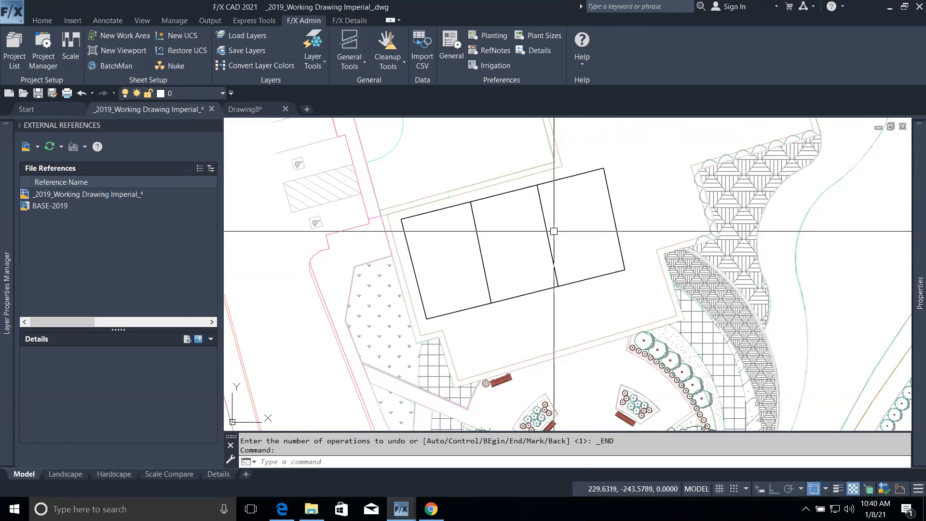
# Move the easternmost divided section northeast until it is clear of the original rectangle.
pyautogui.click(610, 197)
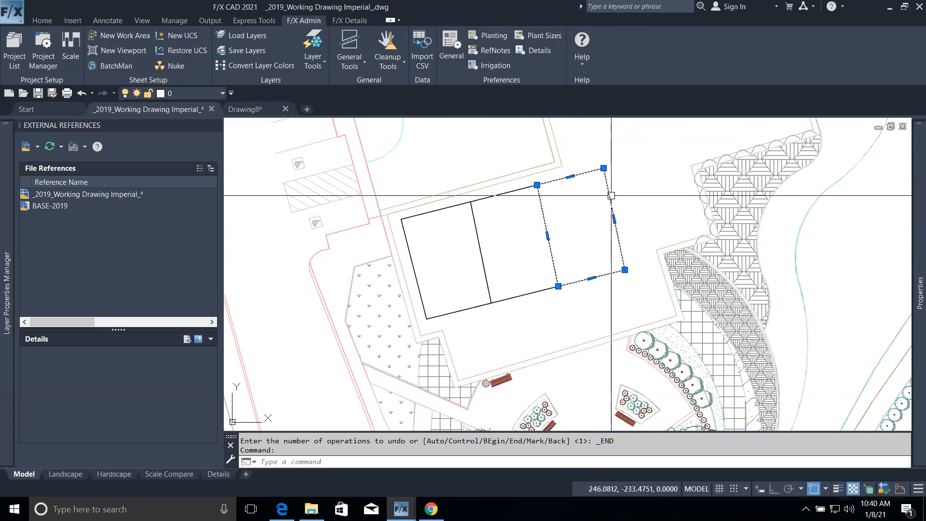
pyautogui.write('m')
pyautogui.press('Return')
pyautogui.click(641, 222)
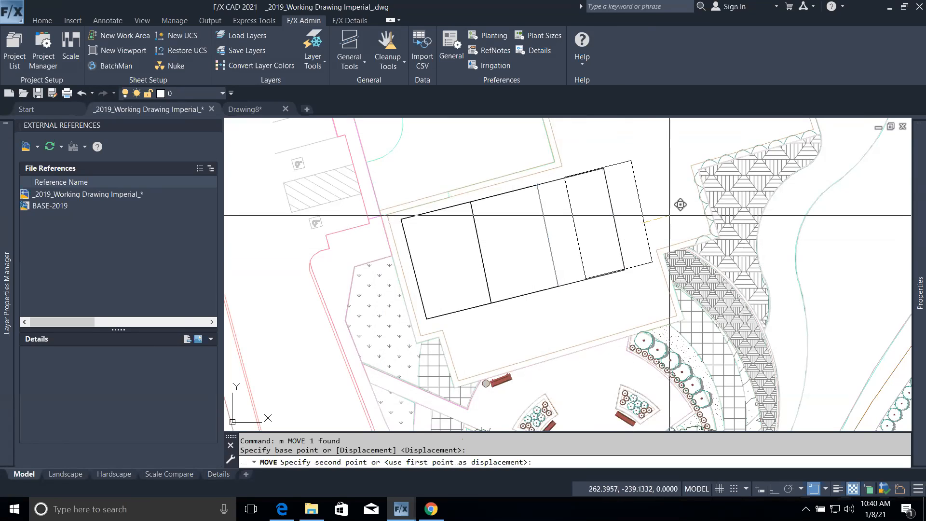
pyautogui.click(669, 215)
pyautogui.click(578, 241)
pyautogui.write('m')
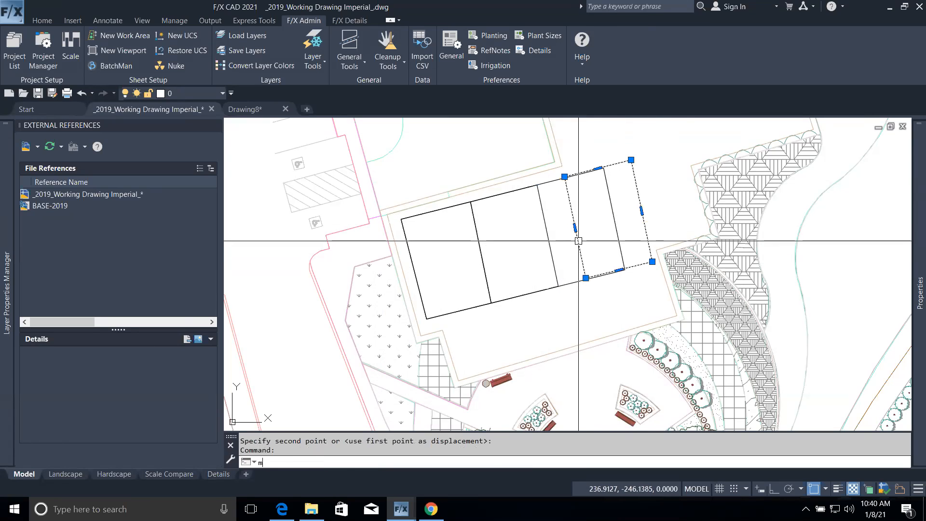
pyautogui.press('Return')
pyautogui.click(603, 230)
pyautogui.click(662, 205)
# Move the middle divided section southeast so that it overlaps the lower edge of the original rectangle.
pyautogui.click(540, 230)
pyautogui.write('m')
pyautogui.press('Return')
pyautogui.click(547, 235)
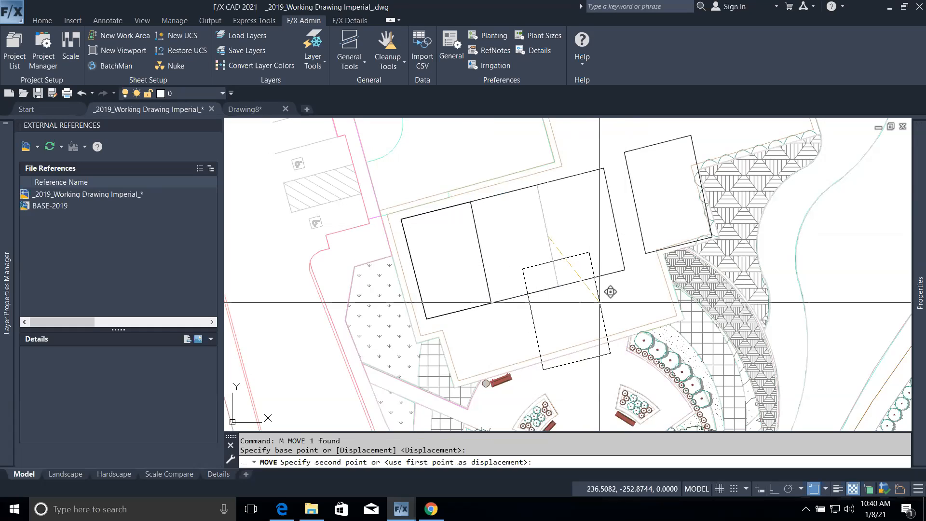
pyautogui.click(610, 287)
# Move the westernmost divided section north so that it crosses the upper edge of the original rectangle.
pyautogui.click(480, 244)
pyautogui.write('m')
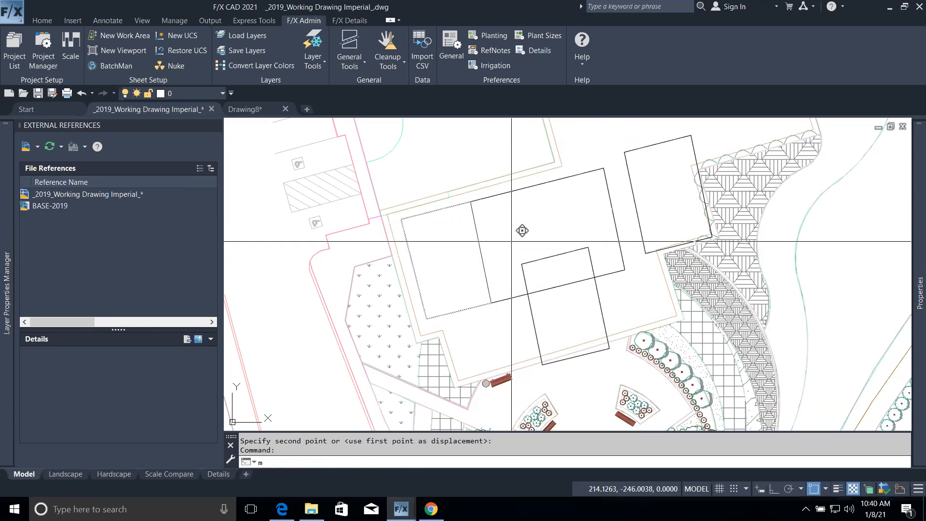
pyautogui.press('Return')
pyautogui.click(511, 241)
pyautogui.click(502, 203)
pyautogui.press('Escape')
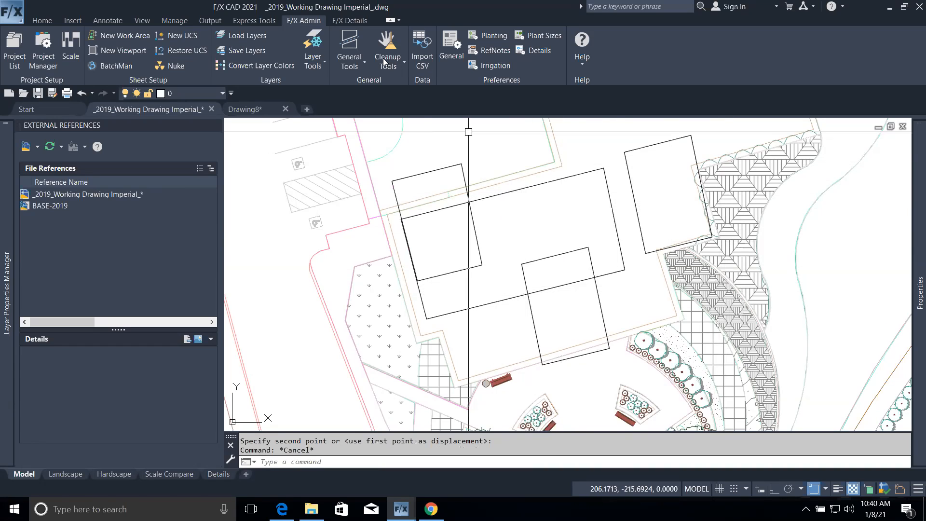
# Draw a circle in the empty space southeast of the site plan.
pyautogui.click(345, 65)
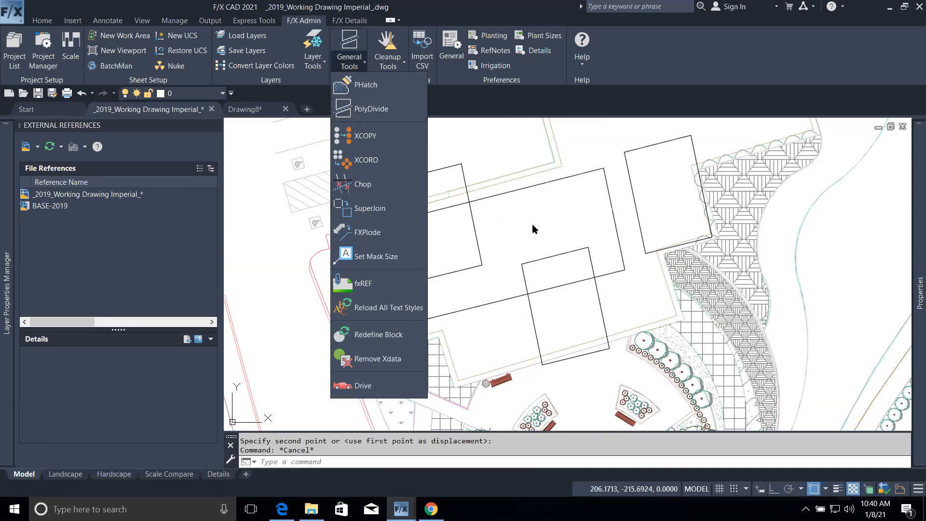
pyautogui.click(559, 223)
pyautogui.scroll(-6, 560, 214)
pyautogui.moveTo(612, 230); pyautogui.dragTo(440, 119, button='middle')
pyautogui.moveTo(708, 236); pyautogui.dragTo(554, 382, button='middle')
pyautogui.scroll(5, 563, 282)
pyautogui.moveTo(563, 281)
pyautogui.mouseDown(button='middle')
pyautogui.moveTo(554, 310)
pyautogui.moveTo(512, 318)
pyautogui.mouseUp(button='middle')
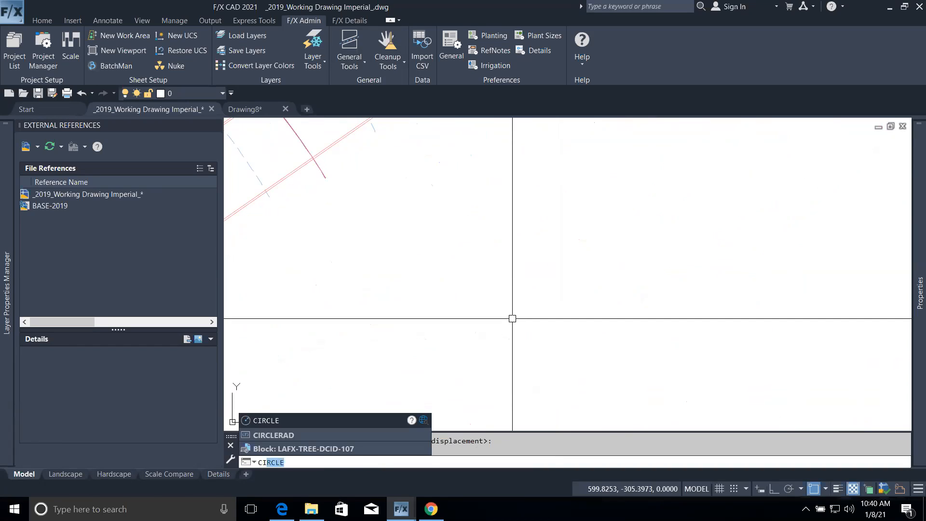
pyautogui.press('Return')
pyautogui.click(507, 277)
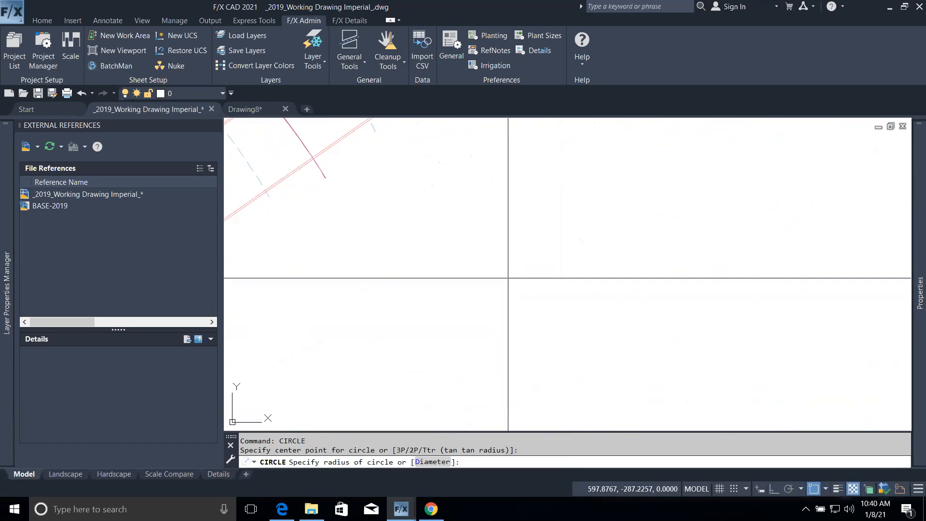
pyautogui.click(566, 322)
pyautogui.press('Escape')
pyautogui.press('Escape')
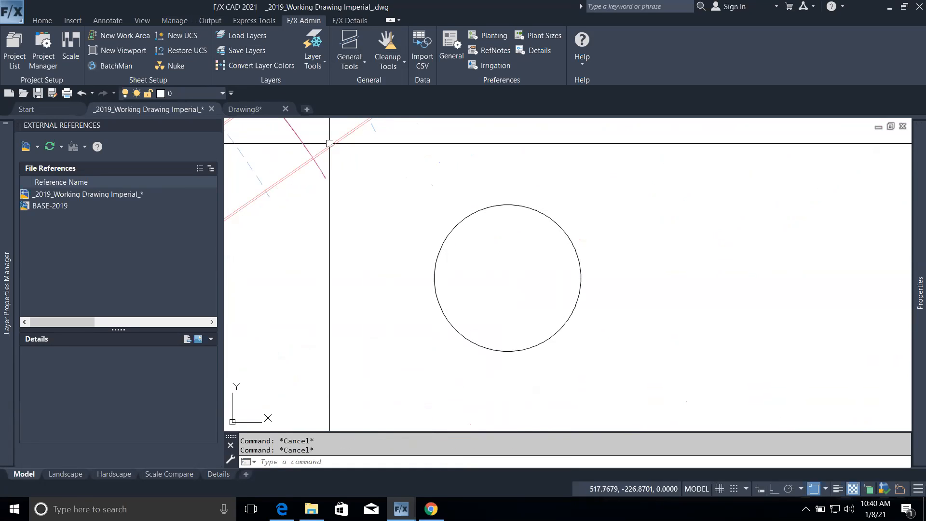
# Hatch the new circle with the MSRY_FACE_BRICK detail pattern.
pyautogui.click(350, 21)
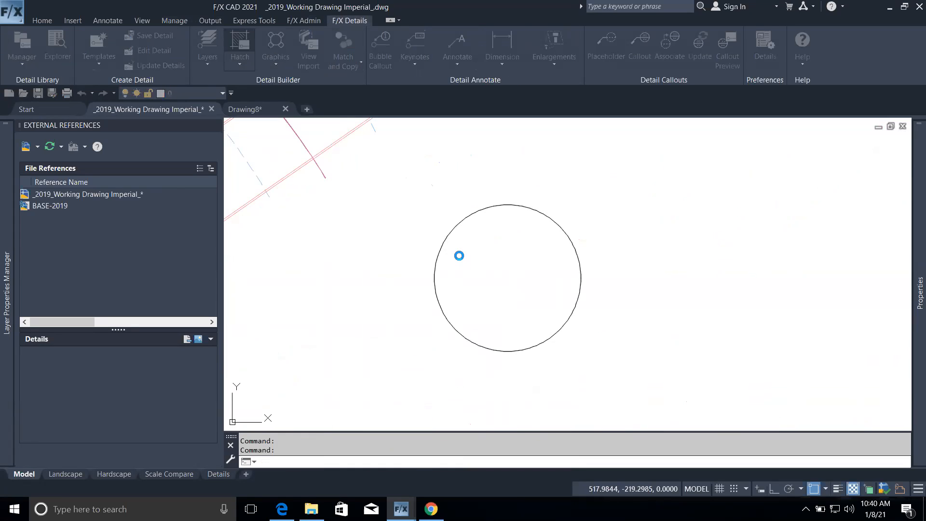
pyautogui.click(668, 260)
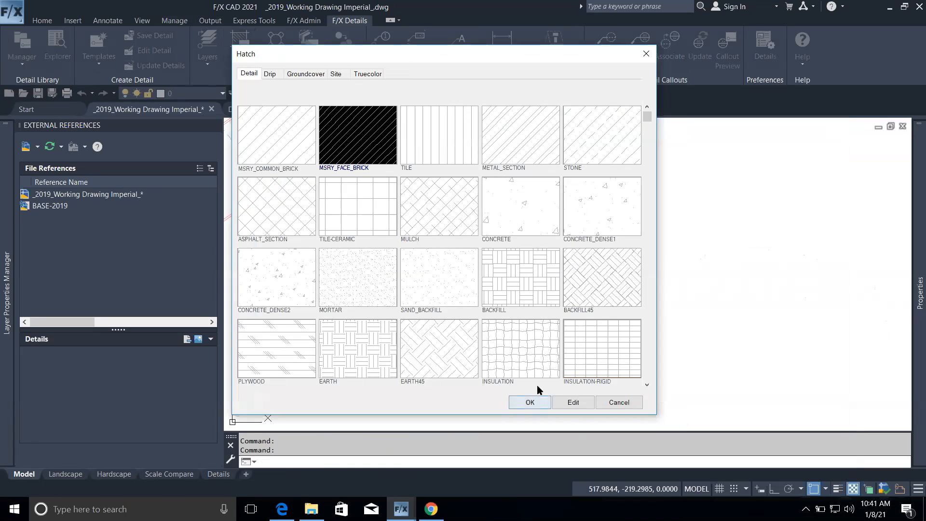
pyautogui.click(532, 400)
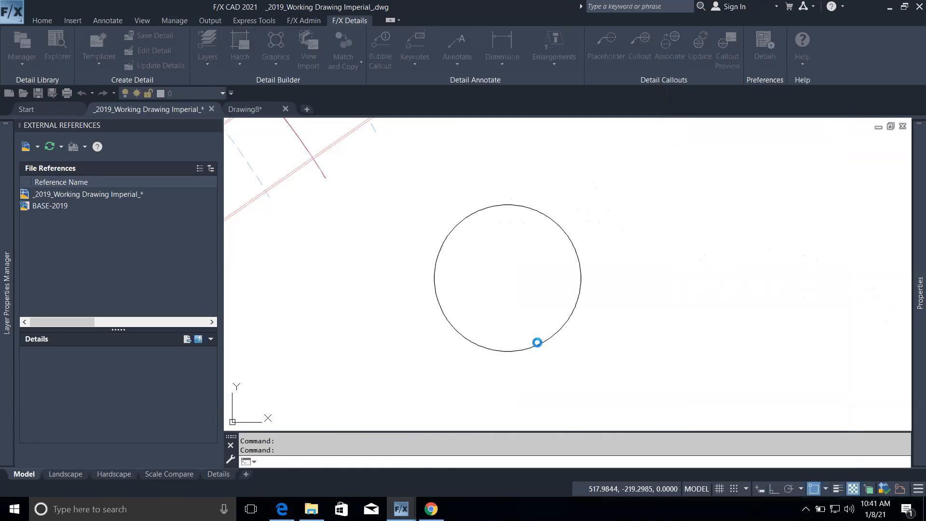
pyautogui.click(537, 340)
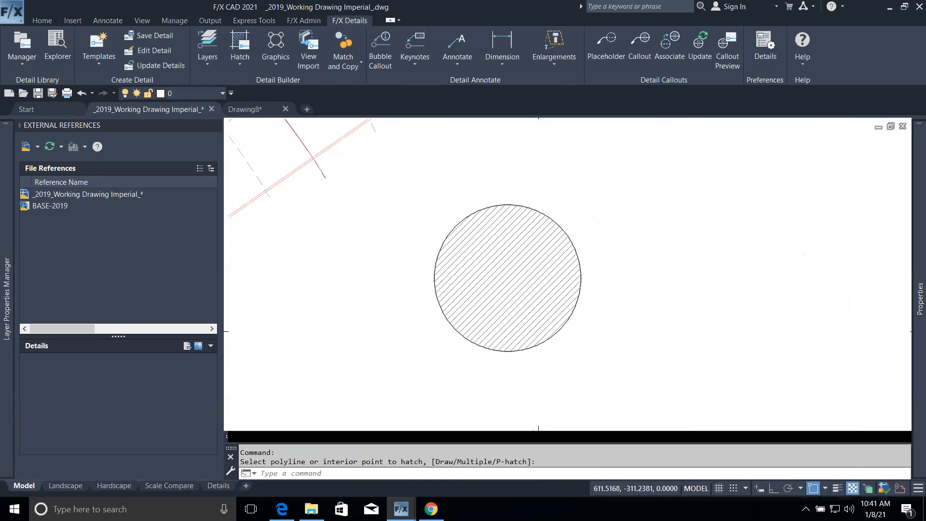
# Explode the brick hatch inside the circle into separate lines.
pyautogui.click(529, 300)
pyautogui.write('x')
pyautogui.press('Return')
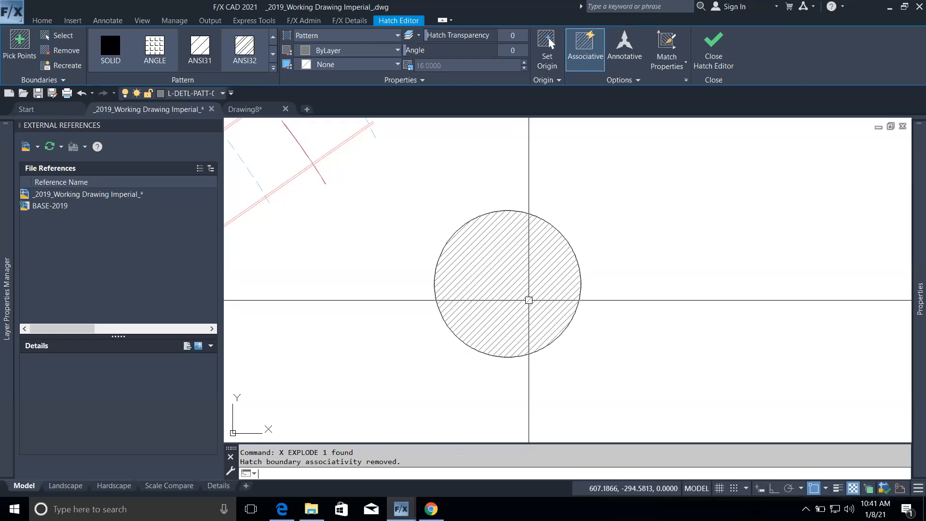
pyautogui.click(441, 161)
pyautogui.press('Escape')
pyautogui.click(533, 266)
pyautogui.press('Escape')
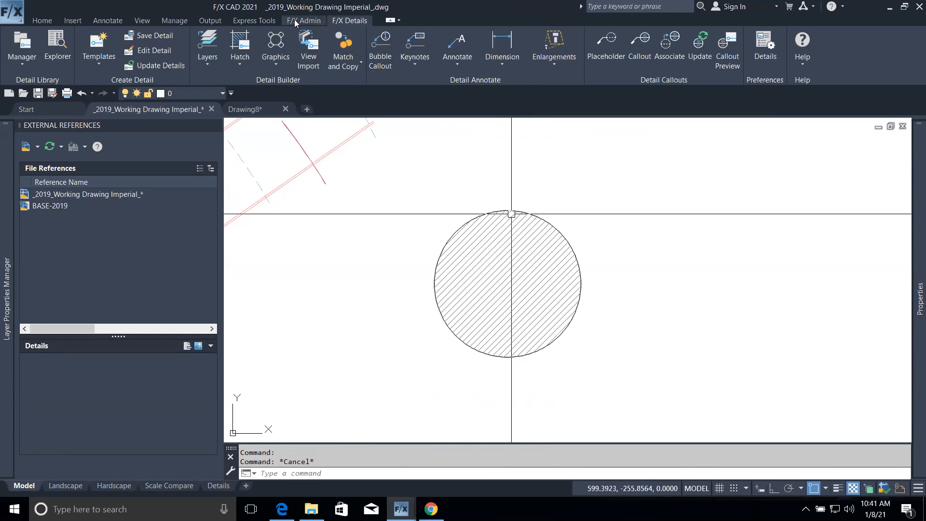
# Start a Chop and draw its cutting line diagonally through the hatched circle, from beyond its northwest edge to beyond its southeast edge.
pyautogui.click(294, 20)
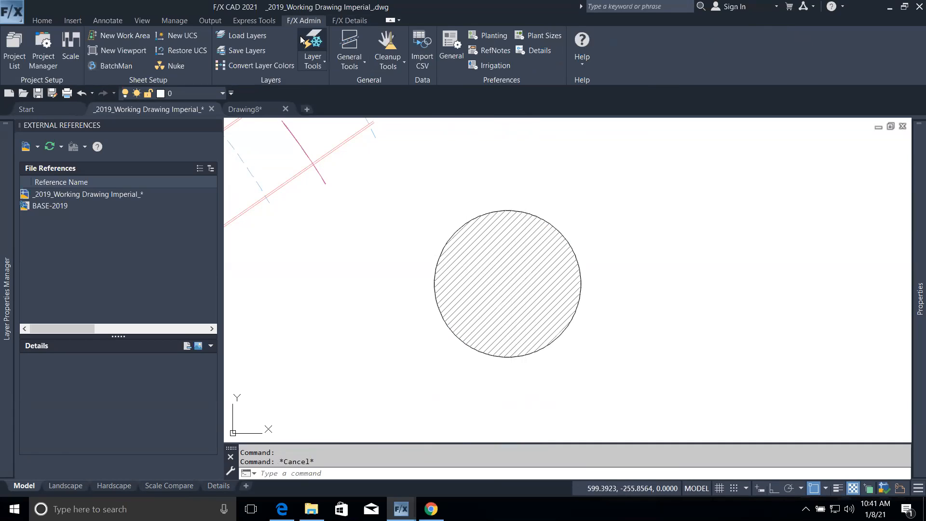
pyautogui.click(359, 63)
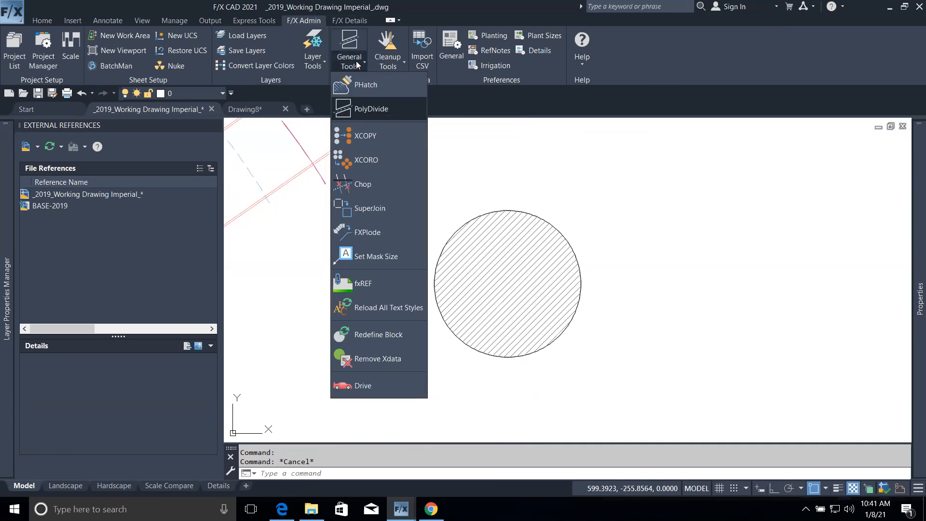
pyautogui.click(363, 185)
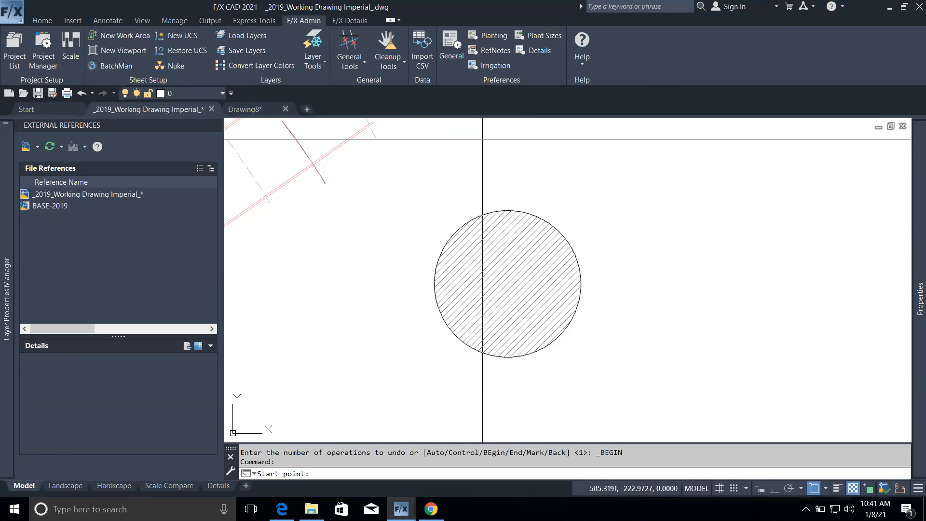
pyautogui.click(452, 155)
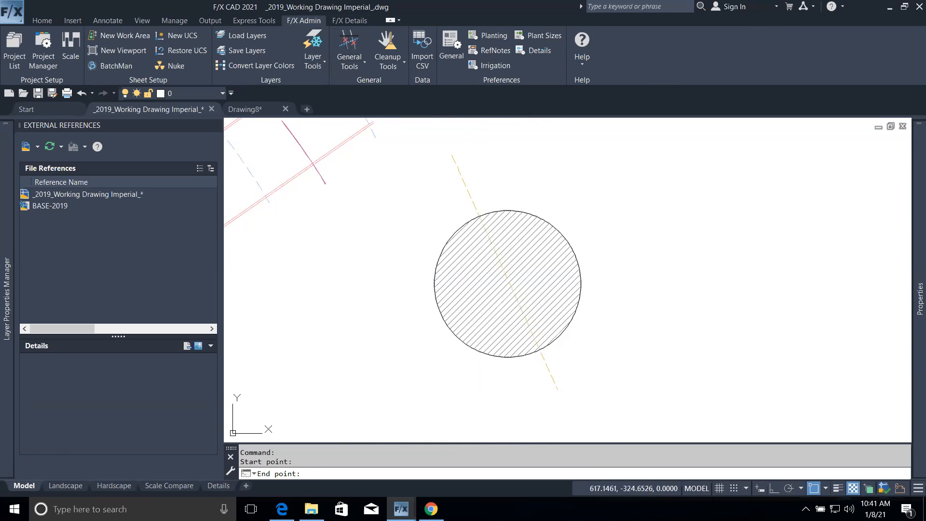
pyautogui.click(580, 436)
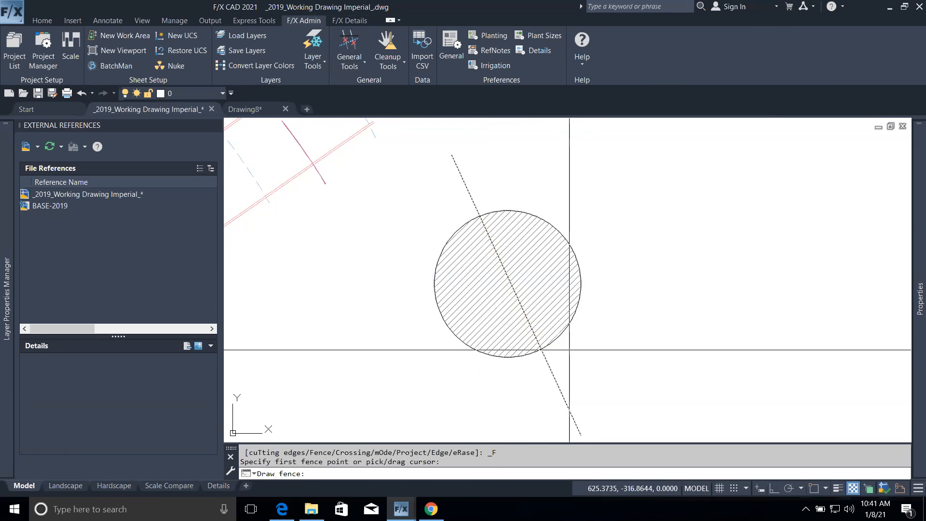
# Trim the circle's outline east of the cutting line by weaving a fence across its southeastern and eastern edge.
pyautogui.scroll(4, 569, 349)
pyautogui.scroll(-2, 569, 349)
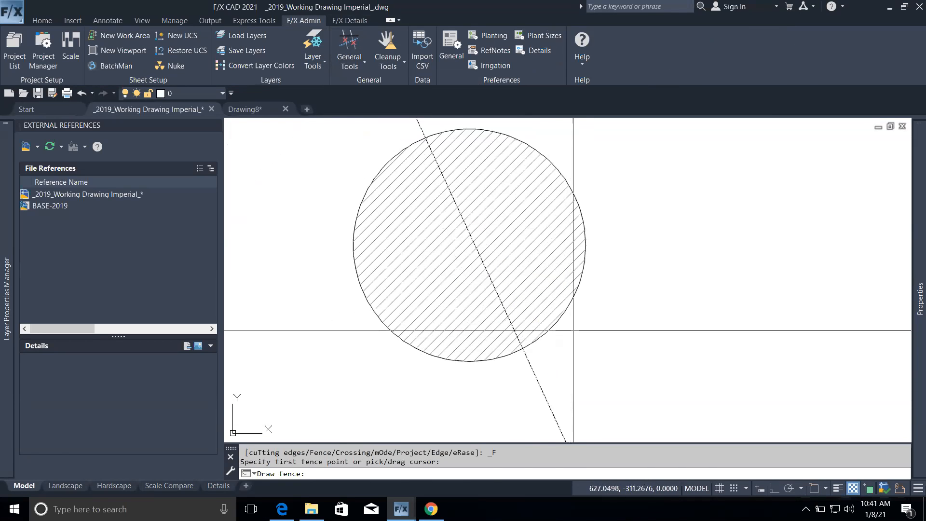
pyautogui.scroll(2, 542, 336)
pyautogui.click(546, 348)
pyautogui.click(523, 327)
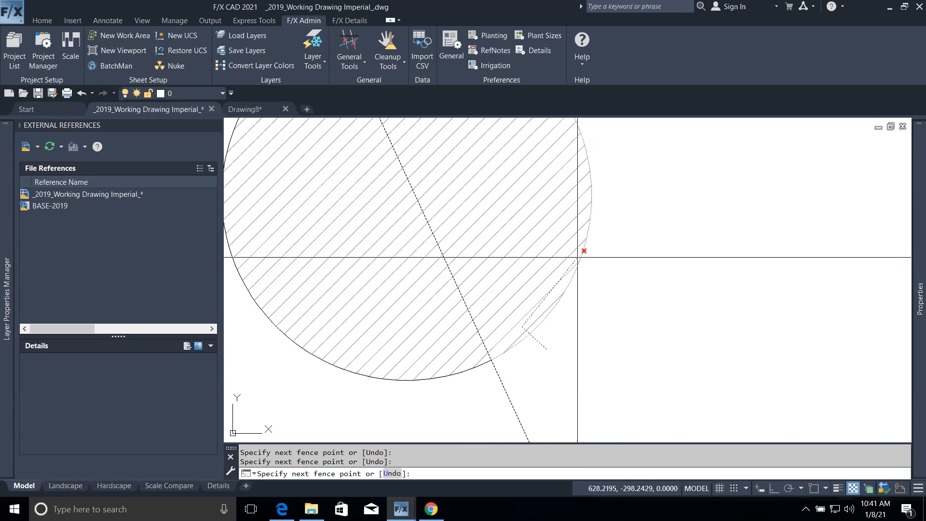
pyautogui.click(601, 226)
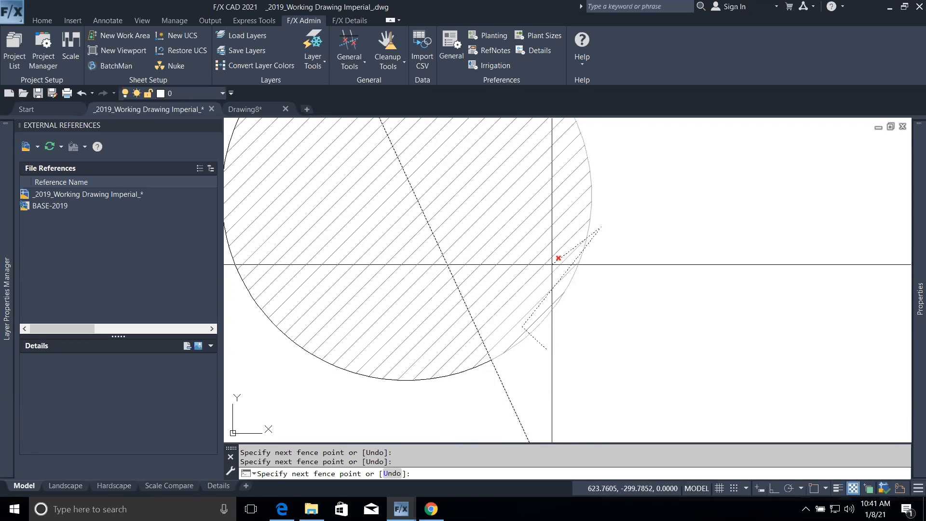
pyautogui.click(549, 250)
pyautogui.click(599, 198)
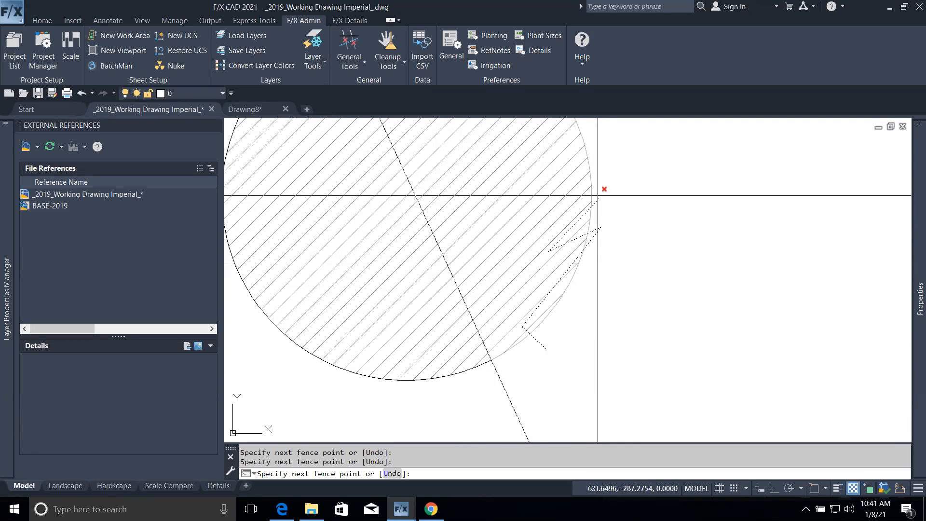
pyautogui.click(585, 186)
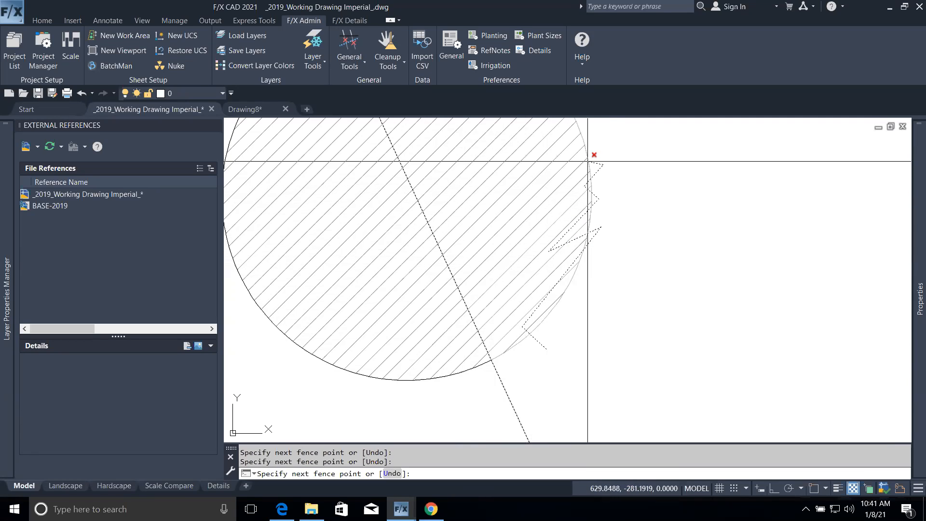
pyautogui.click(603, 165)
pyautogui.click(574, 168)
pyautogui.click(602, 139)
pyautogui.click(573, 147)
pyautogui.click(564, 143)
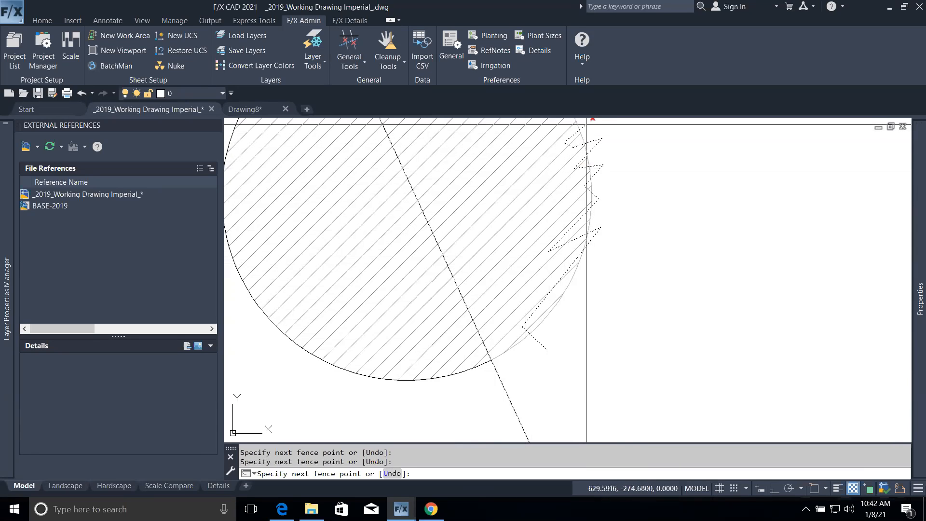
pyautogui.press('Return')
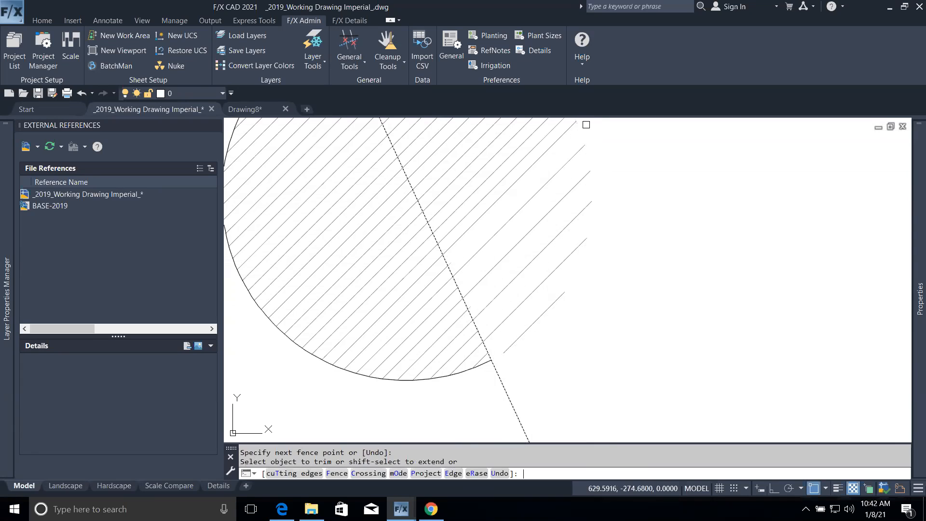
# Try to trim more objects around the circle with the same Chop line, and end the Chop.
pyautogui.scroll(2, 625, 279)
pyautogui.scroll(-2, 625, 279)
pyautogui.moveTo(626, 280); pyautogui.dragTo(695, 340, button='middle')
pyautogui.click(635, 237)
pyautogui.scroll(-2, 566, 290)
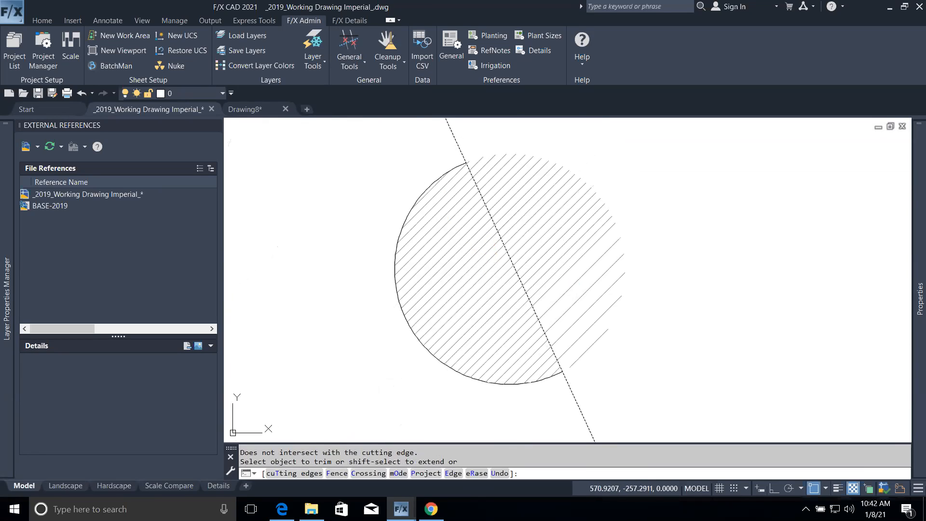
pyautogui.click(415, 164)
pyautogui.click(423, 170)
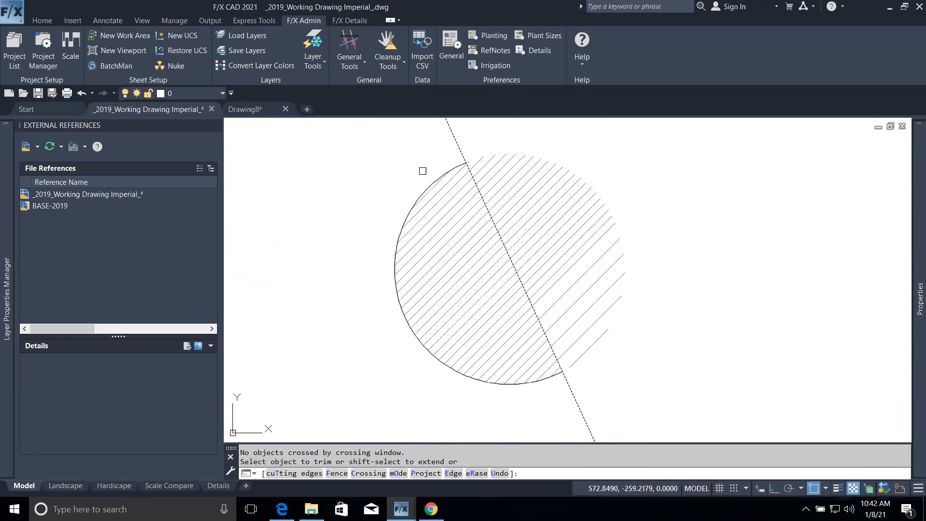
pyautogui.hotkey('ctrl', 'z')
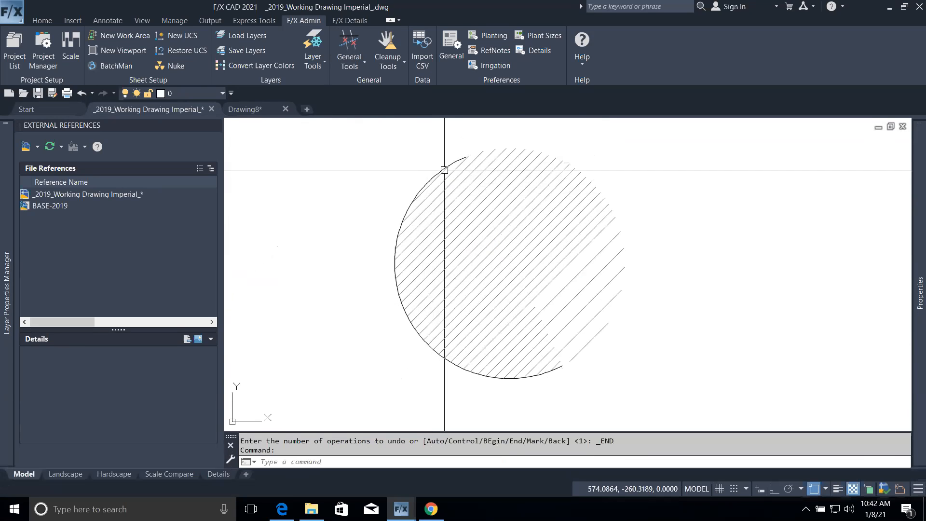
# Start another Chop with a cutting line running northwest to southeast through the remaining circle.
pyautogui.click(357, 42)
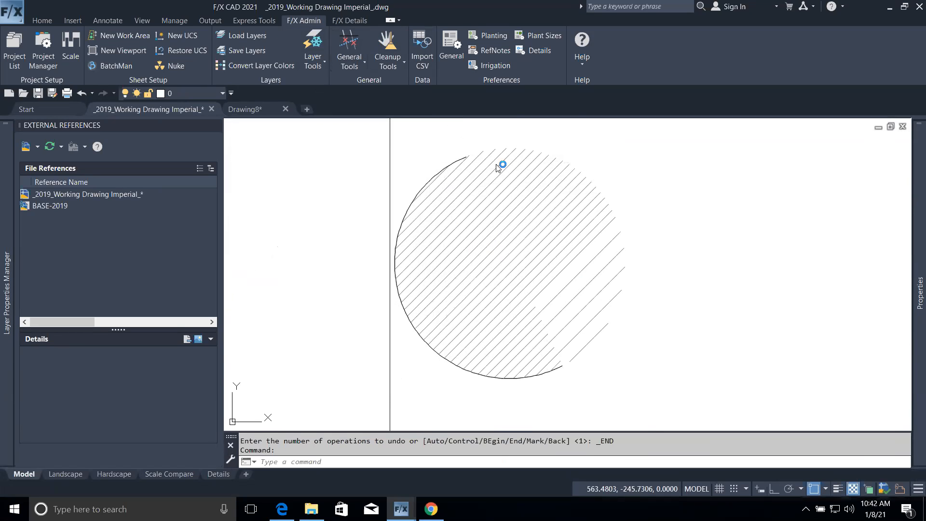
pyautogui.click(445, 143)
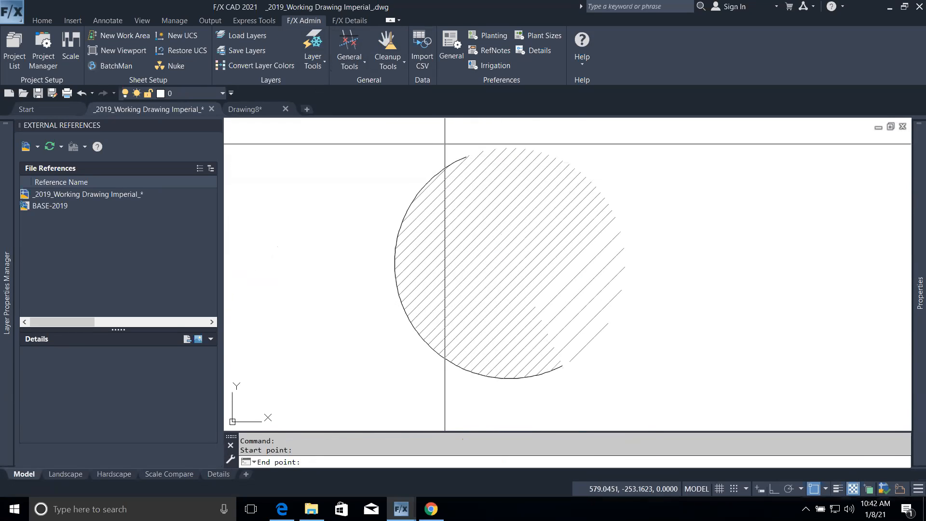
pyautogui.click(592, 421)
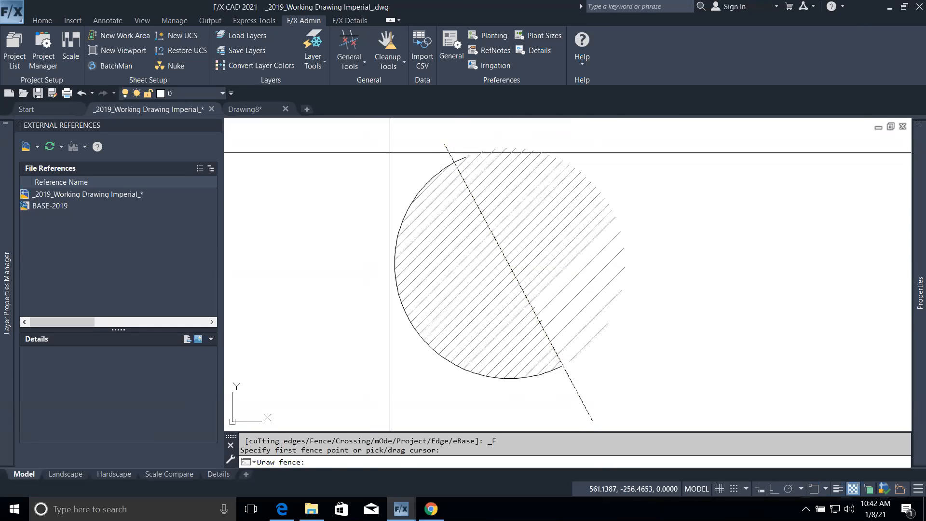
# Trim the arc and hatch lines west of the cutting line with a zigzag fence along the circle's western edge, and end the Chop.
pyautogui.click(420, 155)
pyautogui.click(452, 190)
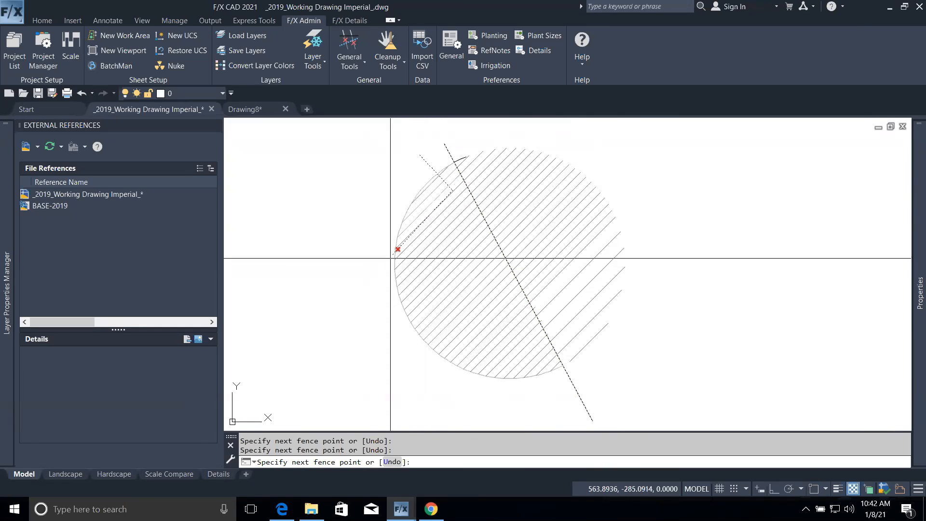
pyautogui.click(380, 265)
pyautogui.click(394, 295)
pyautogui.click(430, 260)
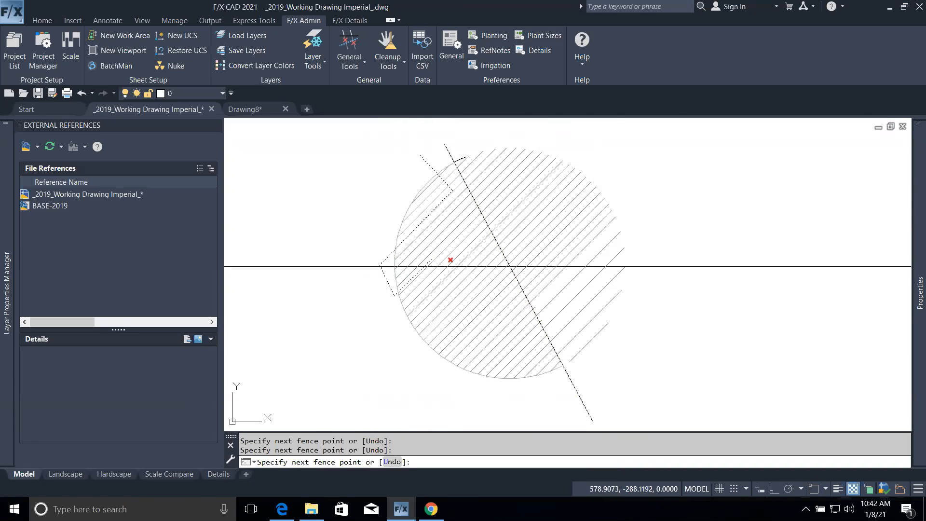
pyautogui.click(443, 266)
pyautogui.click(397, 325)
pyautogui.click(421, 370)
pyautogui.click(458, 318)
pyautogui.click(483, 341)
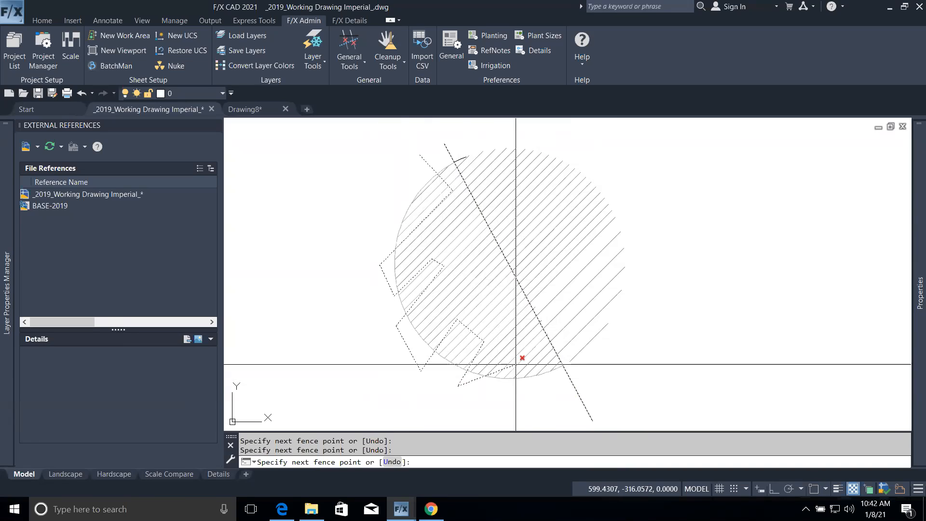
pyautogui.press('Return')
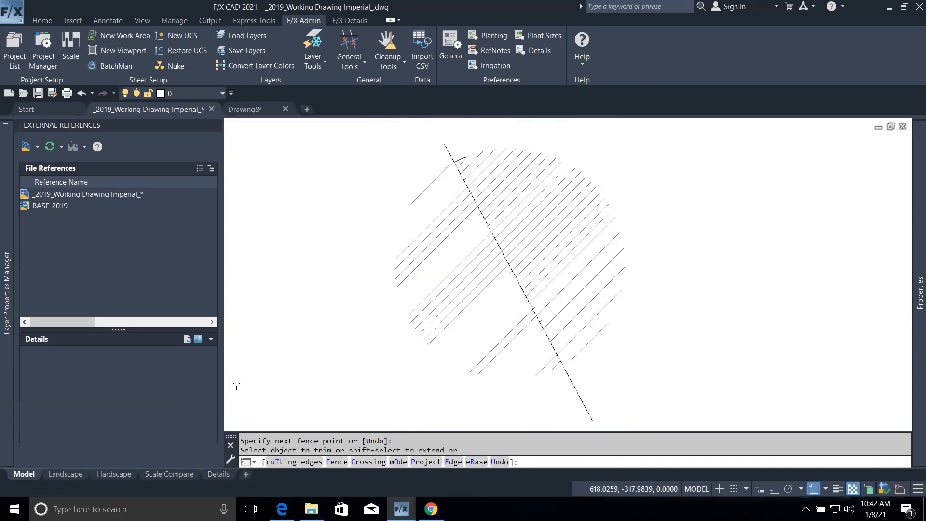
pyautogui.press('Escape')
# Erase the short leftover arc at the northwest end of the chopped hatch.
pyautogui.scroll(-3, 594, 362)
pyautogui.scroll(4, 556, 272)
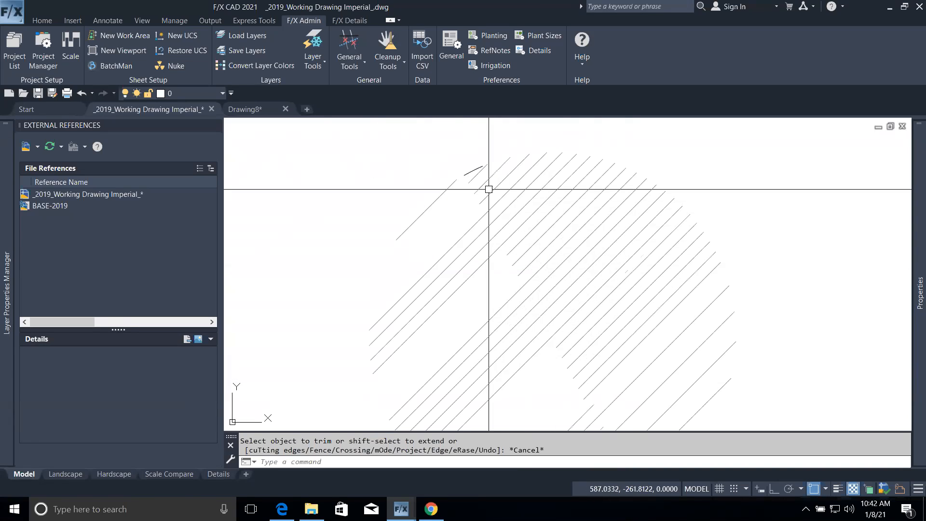
pyautogui.click(475, 173)
pyautogui.moveTo(474, 170)
pyautogui.press('Delete')
pyautogui.scroll(-3, 417, 146)
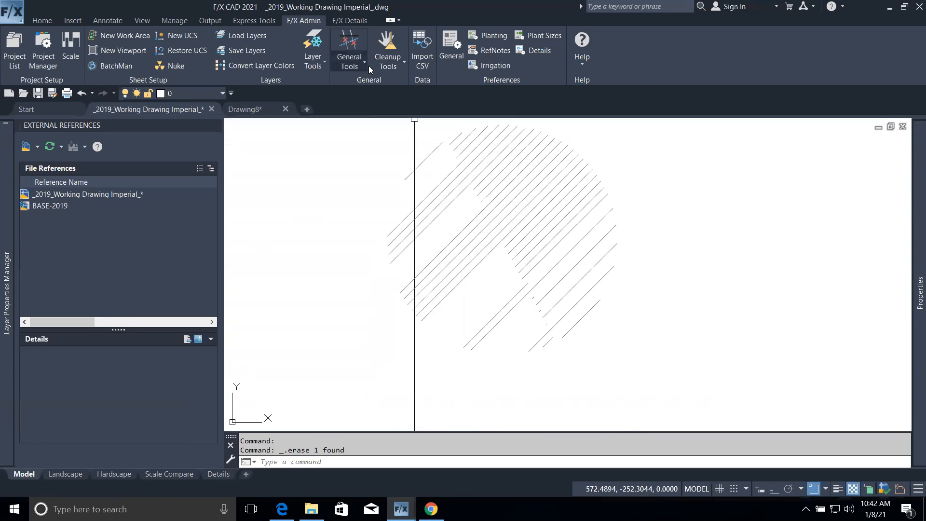
pyautogui.click(352, 61)
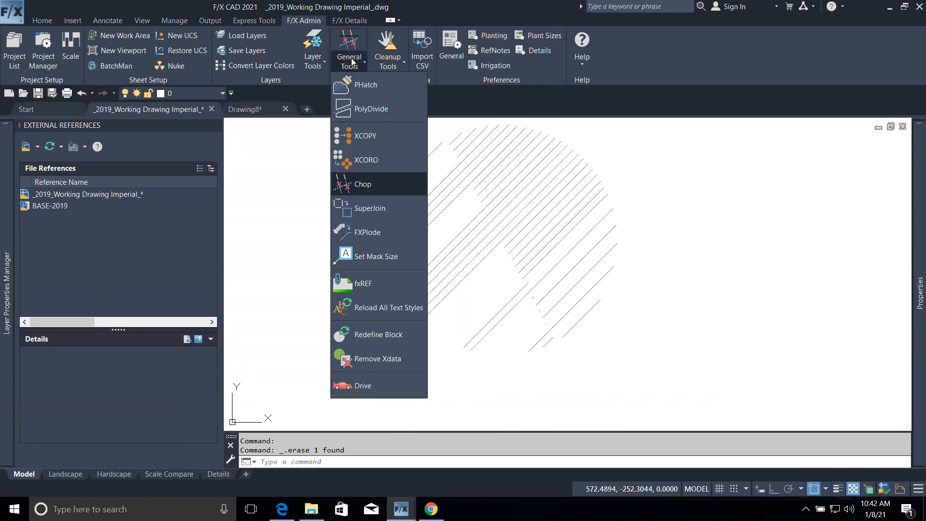
pyautogui.click(639, 281)
pyautogui.scroll(-8, 523, 257)
pyautogui.moveTo(500, 263); pyautogui.dragTo(703, 277, button='middle')
pyautogui.moveTo(621, 270); pyautogui.dragTo(667, 289, button='middle')
pyautogui.scroll(-2, 633, 273)
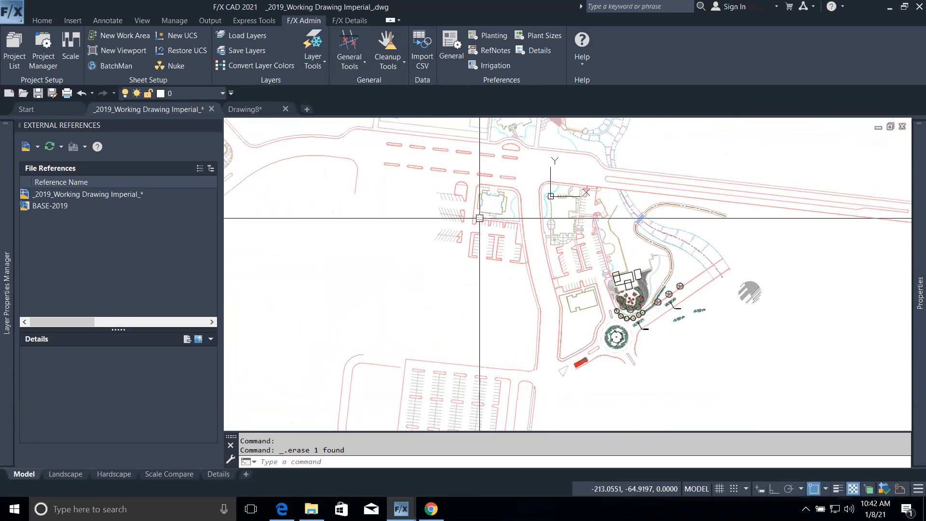
# Switch to Drawing8, close it, and open the BASE drawing.
pyautogui.click(255, 110)
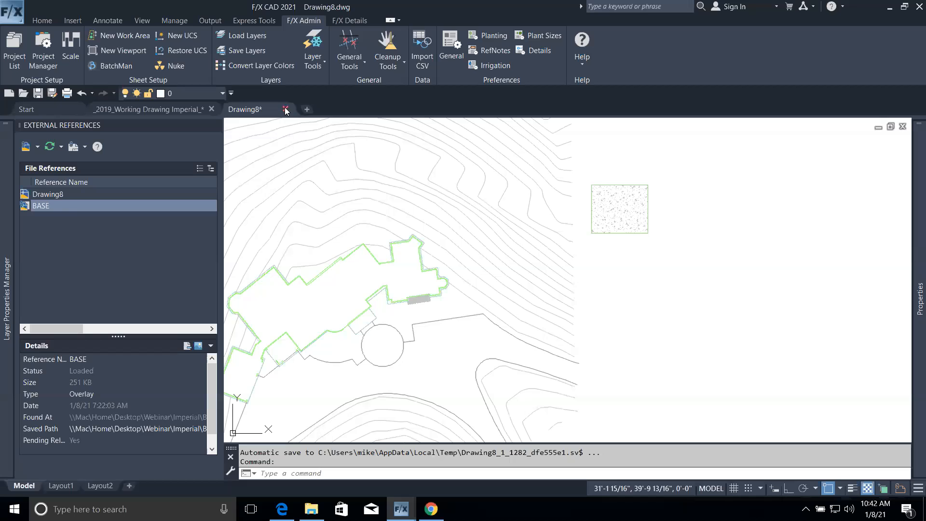
pyautogui.click(512, 281)
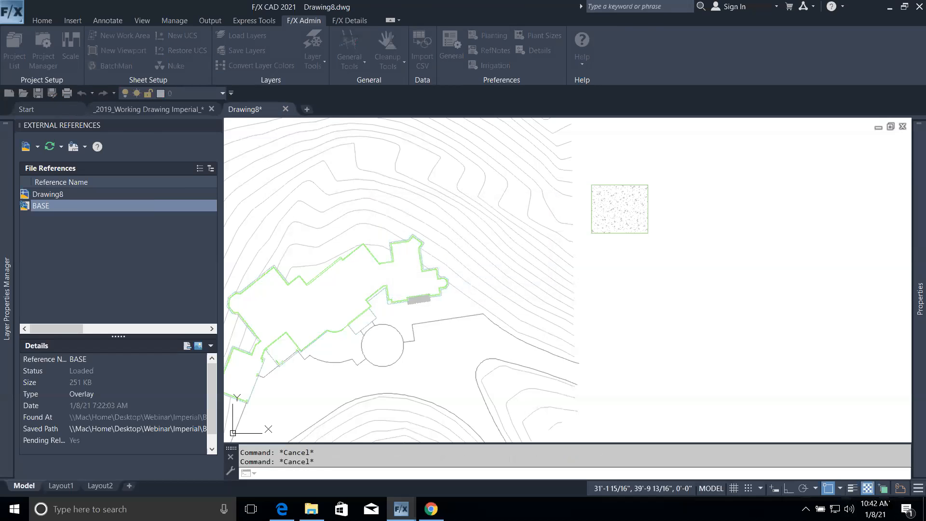
pyautogui.moveTo(925, 520)
pyautogui.click(890, 504)
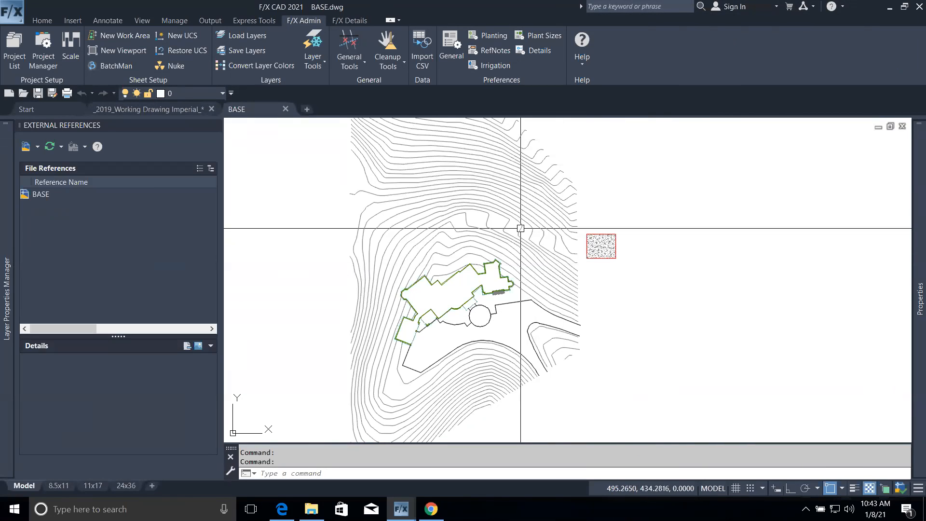
# Select one contour line north of the building and test a window selection over the contours, clearing each selection.
pyautogui.click(494, 201)
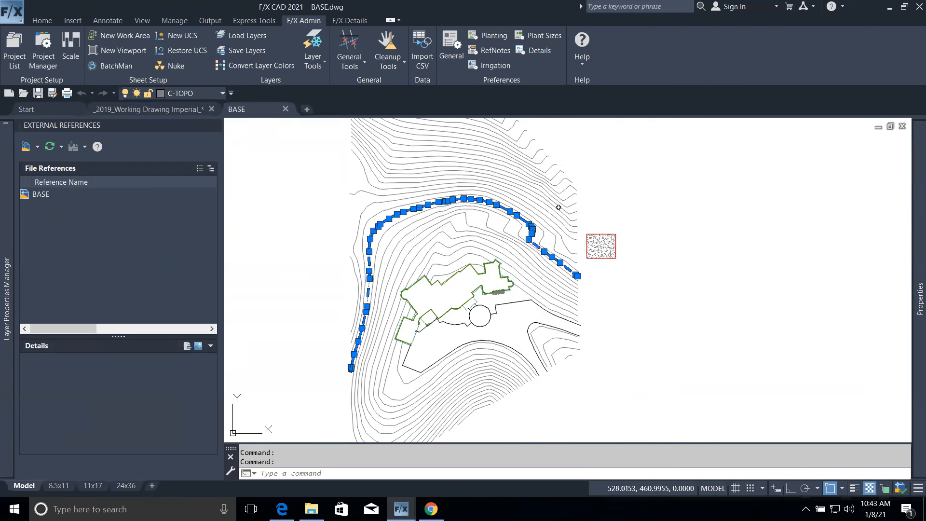
pyautogui.press('Escape')
pyautogui.moveTo(563, 218); pyautogui.dragTo(593, 249, button='middle')
pyautogui.click(602, 163)
pyautogui.click(505, 222)
pyautogui.press('Escape')
pyautogui.moveTo(517, 220)
pyautogui.mouseDown(button='middle')
pyautogui.moveTo(546, 252)
pyautogui.moveTo(552, 287)
pyautogui.mouseUp(button='middle')
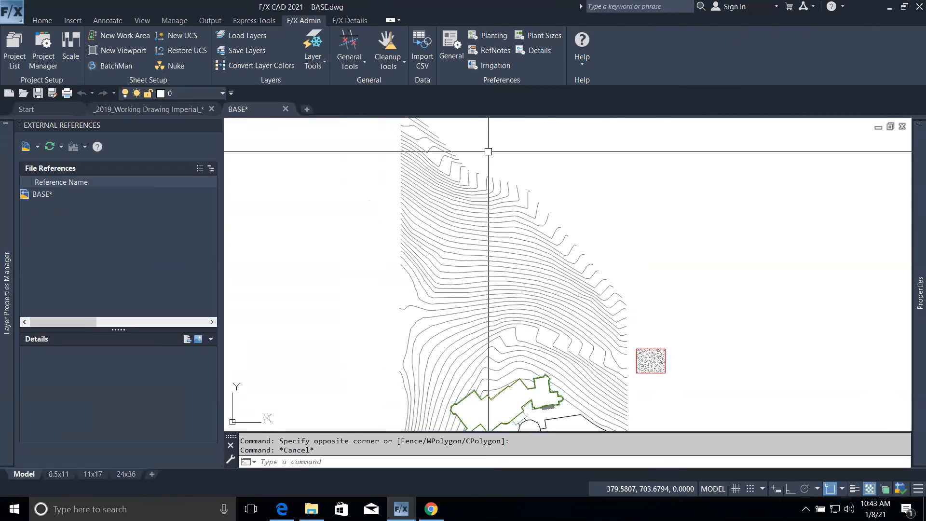
# Explode the contour polylines north of the building, selecting them with two crossing windows.
pyautogui.click(600, 165)
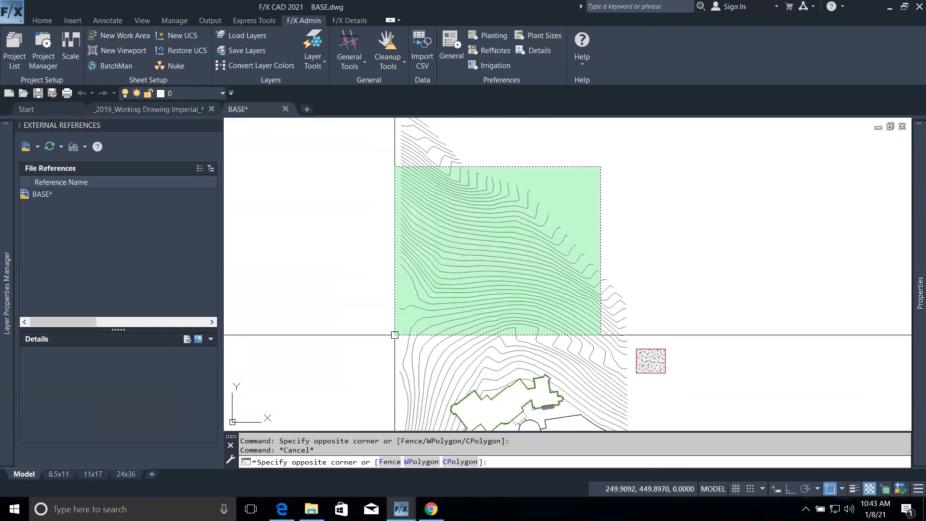
pyautogui.click(393, 333)
pyautogui.moveTo(476, 113); pyautogui.dragTo(487, 159, button='middle')
pyautogui.click(488, 160)
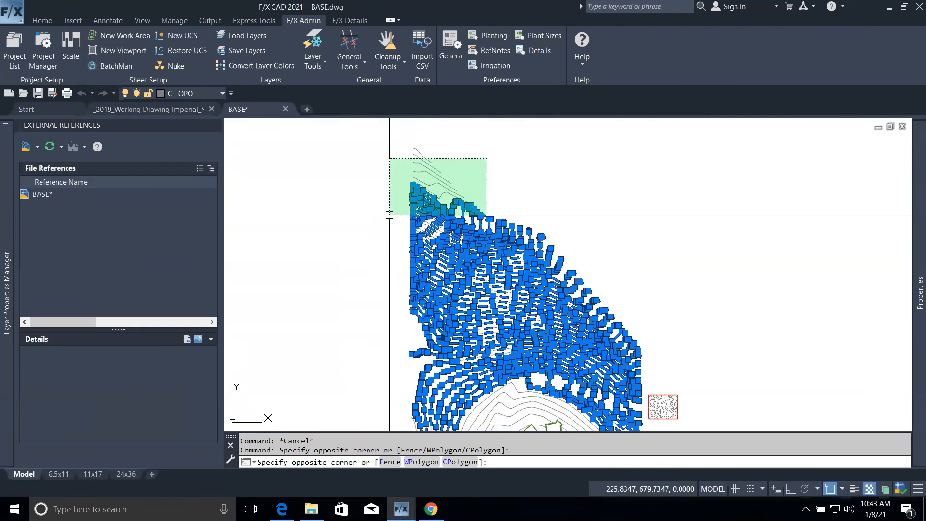
pyautogui.click(389, 215)
pyautogui.write('x')
pyautogui.press('Return')
# Select individual pieces of the exploded contours to check how they are divided, and clear the selection.
pyautogui.click(484, 234)
pyautogui.press('Escape')
pyautogui.scroll(3, 505, 248)
pyautogui.click(538, 279)
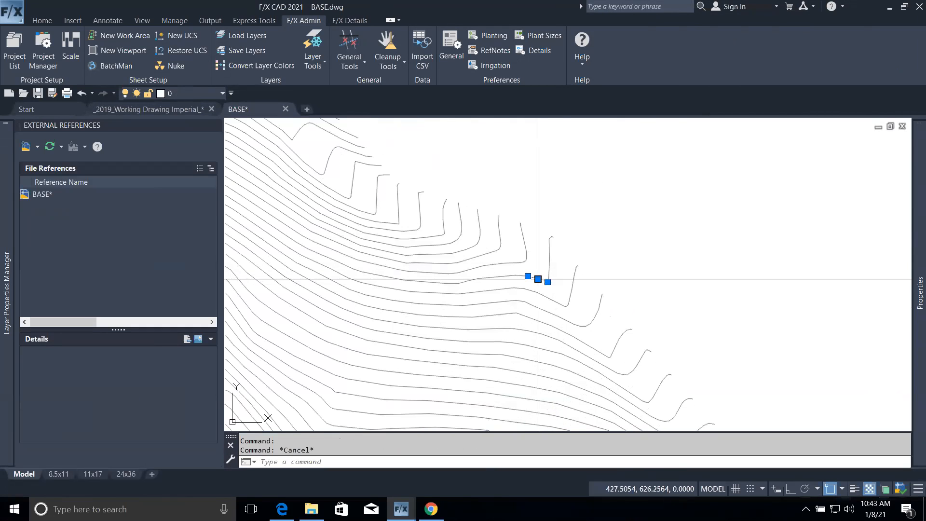
pyautogui.press('Escape')
pyautogui.moveTo(571, 269); pyautogui.dragTo(580, 187, button='middle')
pyautogui.scroll(-5, 580, 188)
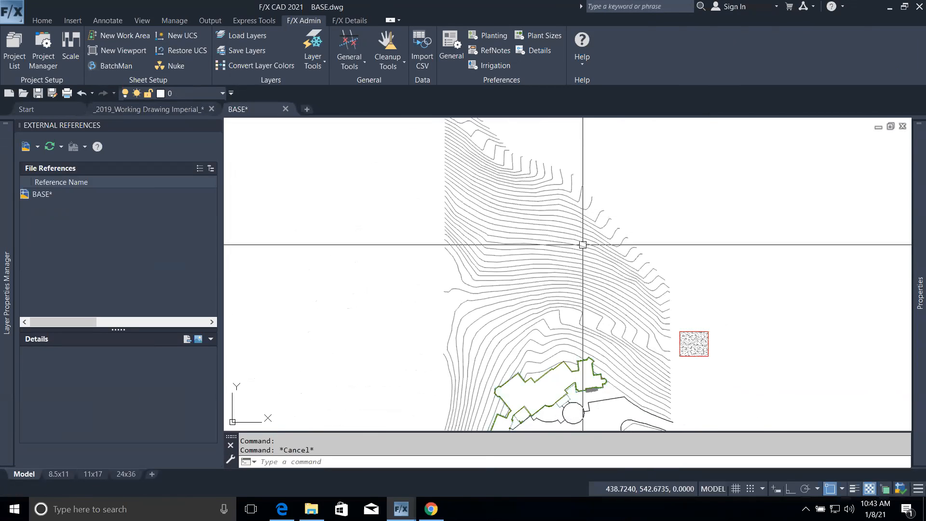
# Test a crossing selection and a window selection over the exploded contours north of the building, clearing each selection.
pyautogui.click(703, 188)
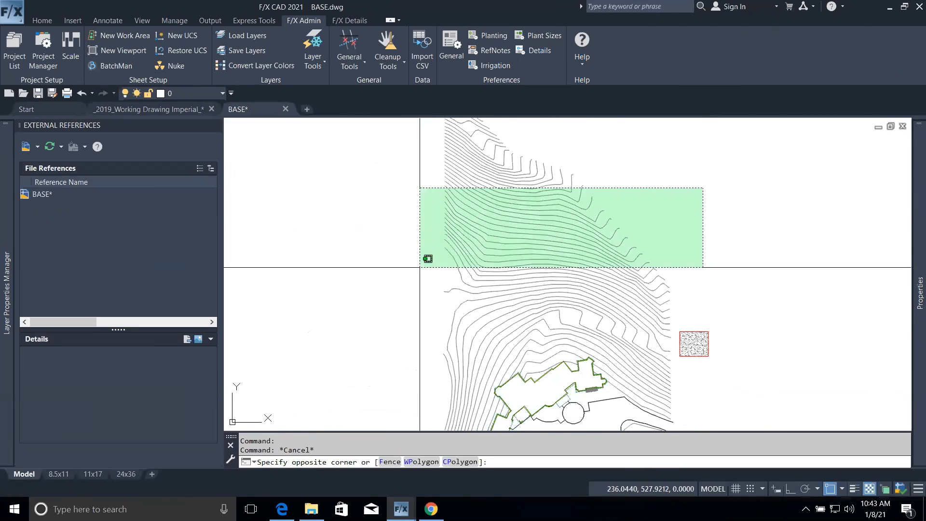
pyautogui.click(434, 260)
pyautogui.press('Escape')
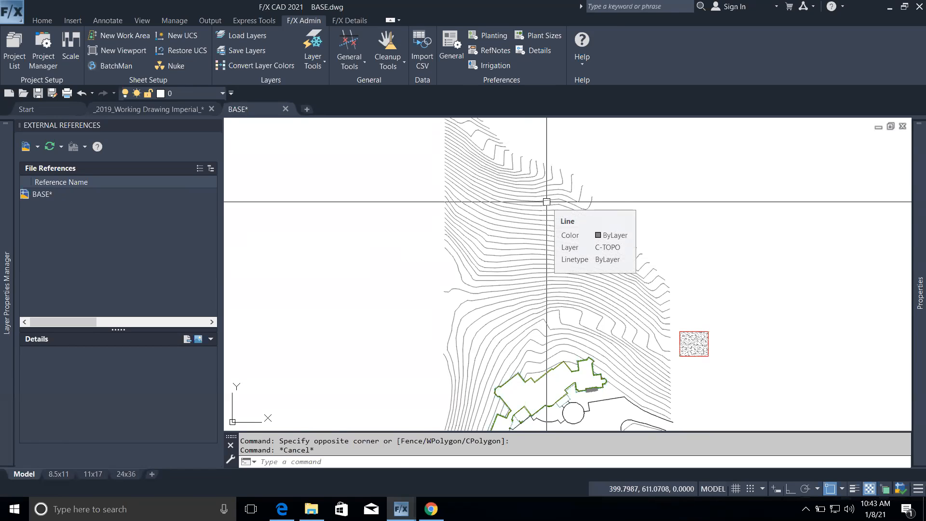
pyautogui.click(377, 178)
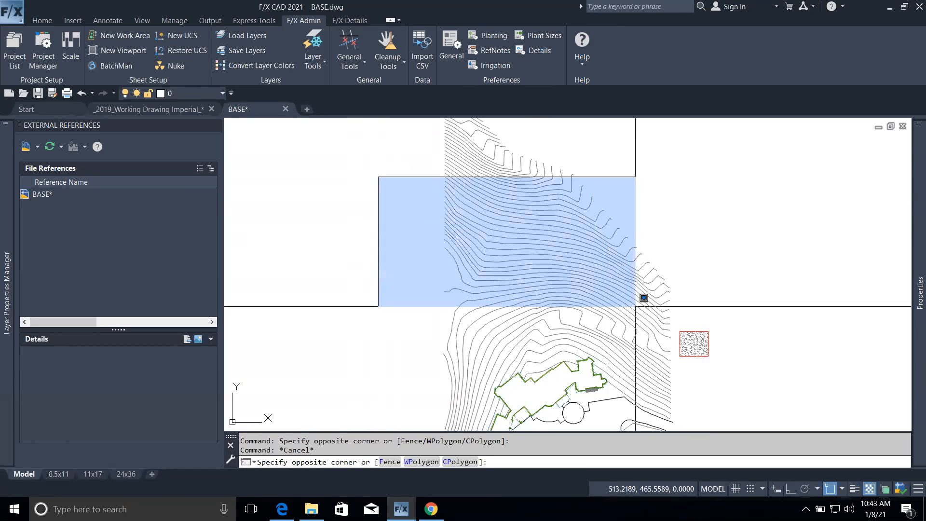
pyautogui.click(646, 305)
pyautogui.press('Escape')
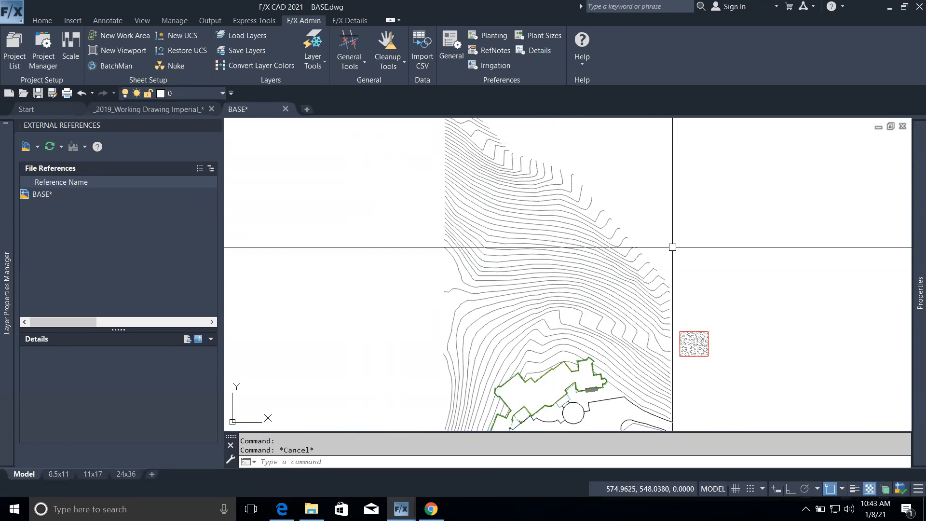
# Join the exploded contour segments north of the building back into continuous polylines with SuperJoin.
pyautogui.scroll(4, 626, 264)
pyautogui.moveTo(628, 265); pyautogui.dragTo(735, 335, button='middle')
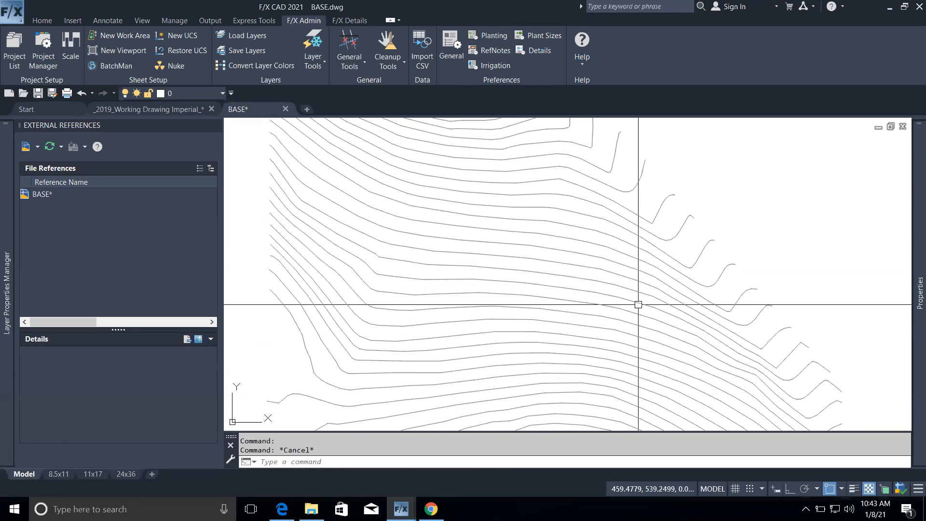
pyautogui.click(350, 60)
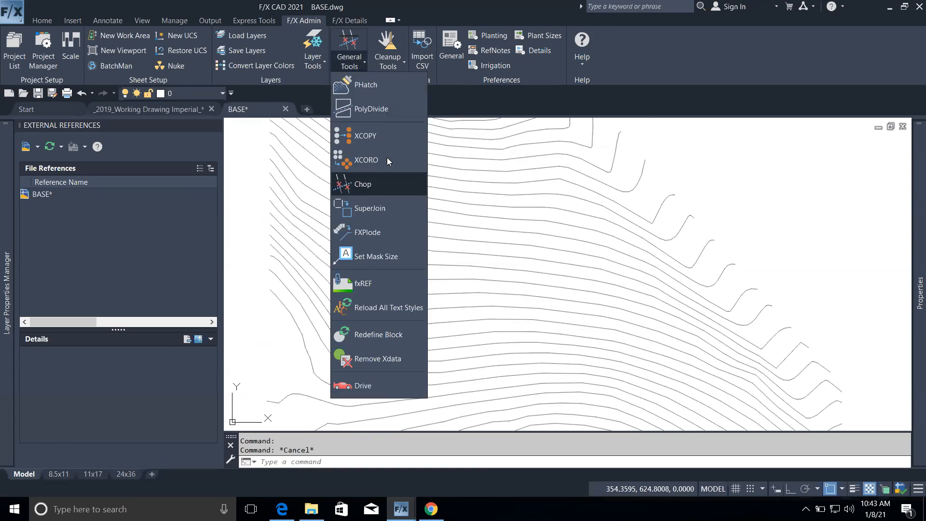
pyautogui.click(370, 209)
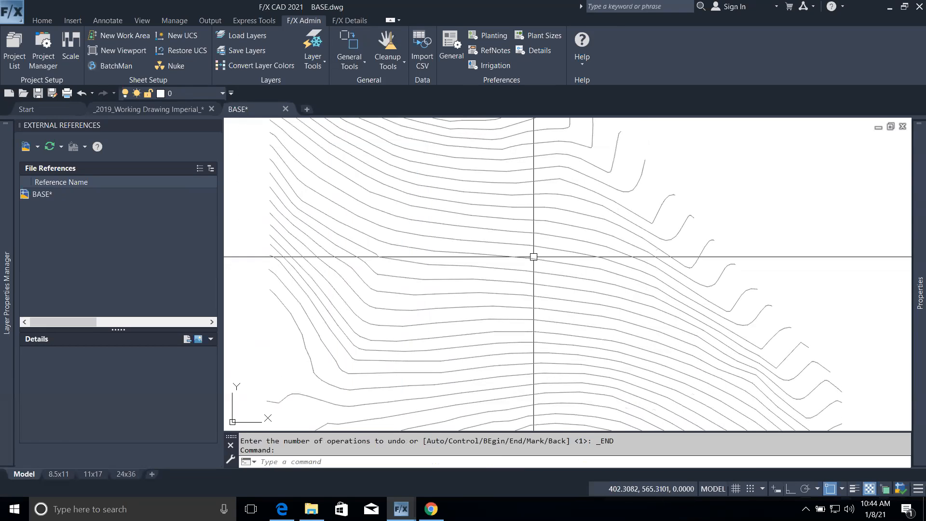
# Select four of the joined contours to check that each is one continuous polyline, and clear the selection.
pyautogui.scroll(-3, 533, 257)
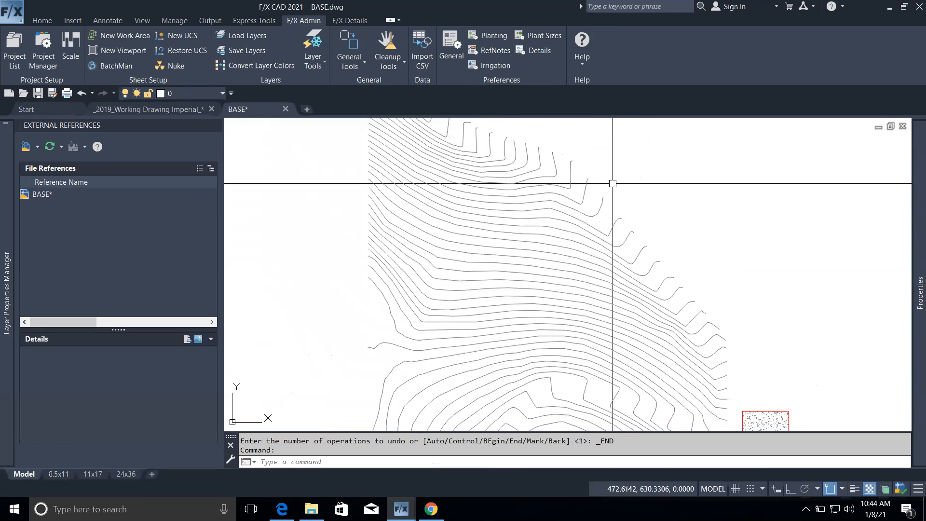
pyautogui.click(653, 304)
pyautogui.click(599, 281)
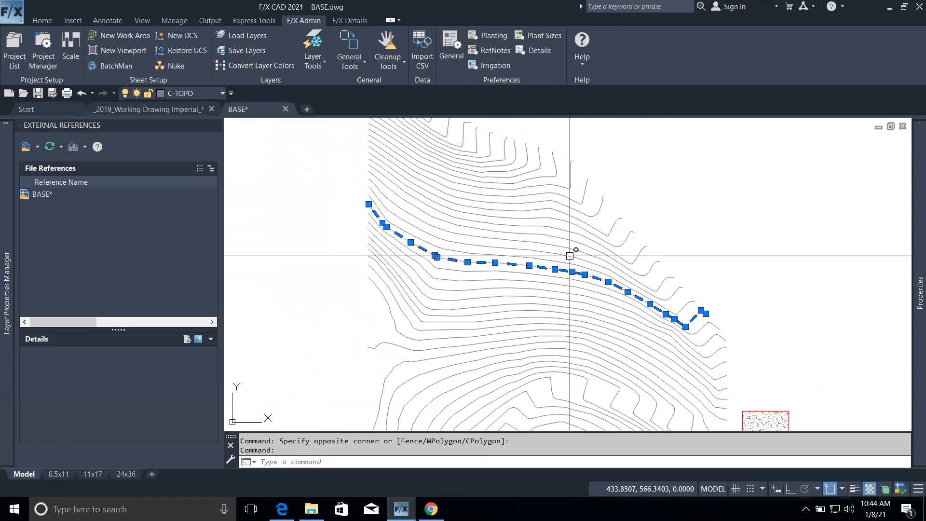
pyautogui.click(554, 236)
pyautogui.click(534, 217)
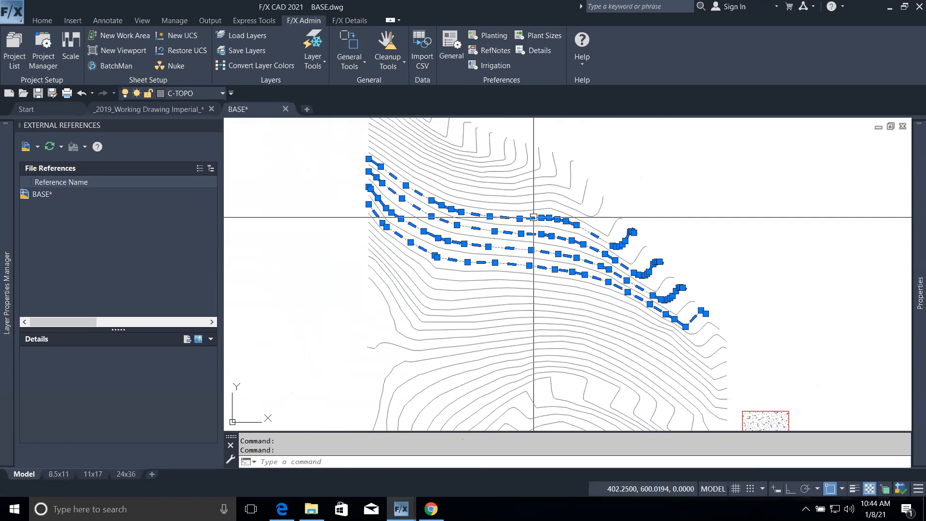
pyautogui.scroll(-4, 545, 224)
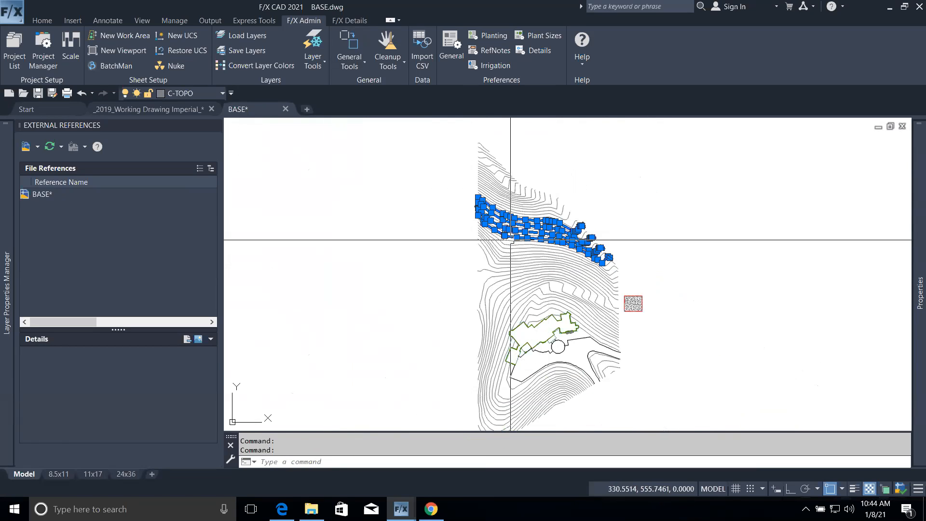
pyautogui.scroll(4, 510, 240)
pyautogui.press('Escape')
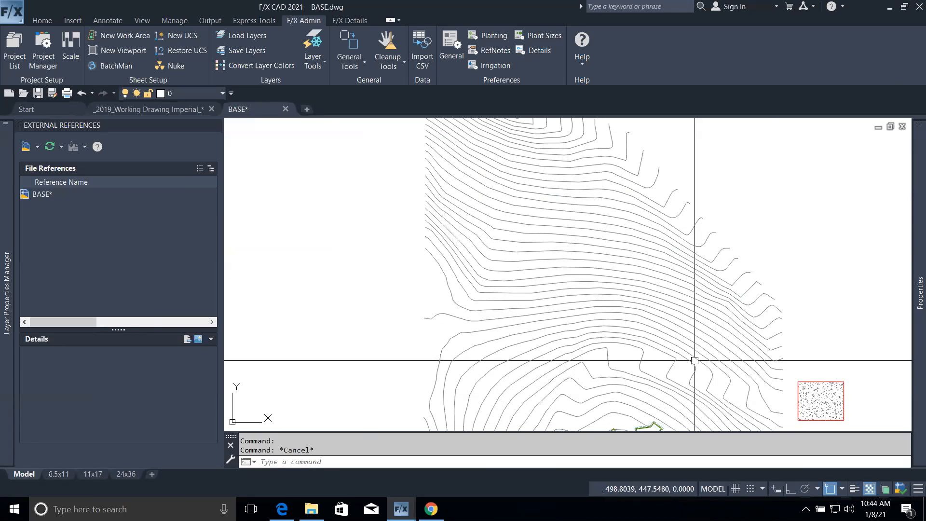
pyautogui.press('Escape')
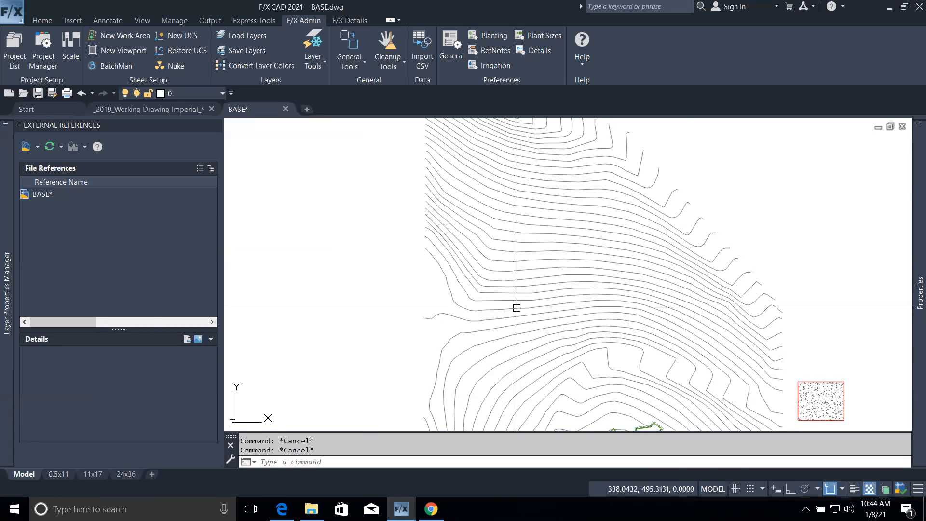
# Draw an open three-segment polyline shaped like a triangle northeast of the contours, leaving a small gap between its ends.
pyautogui.moveTo(511, 203); pyautogui.dragTo(517, 302, button='middle')
pyautogui.write('pl')
pyautogui.press('Return')
pyautogui.click(659, 189)
pyautogui.click(719, 245)
pyautogui.click(719, 180)
pyautogui.click(663, 180)
pyautogui.press('Return')
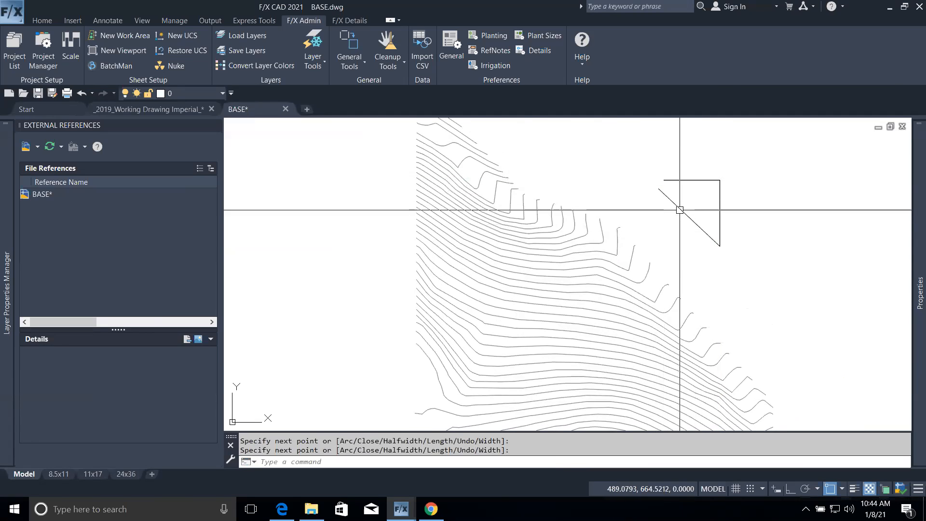
# Try to close the open triangular polyline with SuperJoin by picking its upper segment.
pyautogui.click(356, 65)
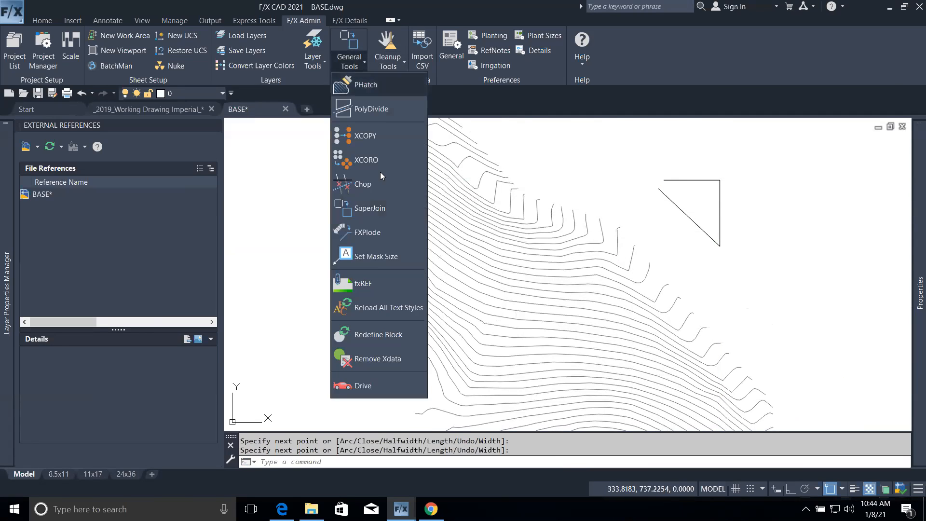
pyautogui.click(354, 208)
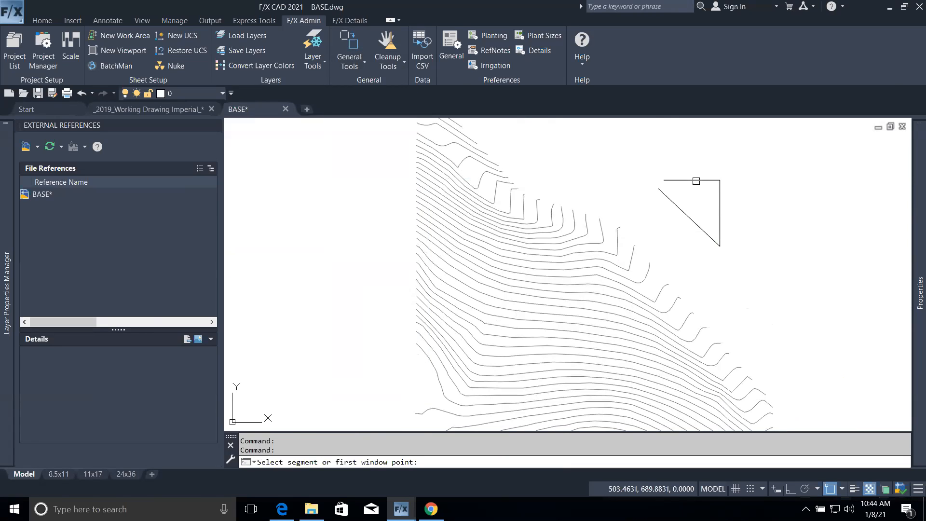
pyautogui.click(695, 180)
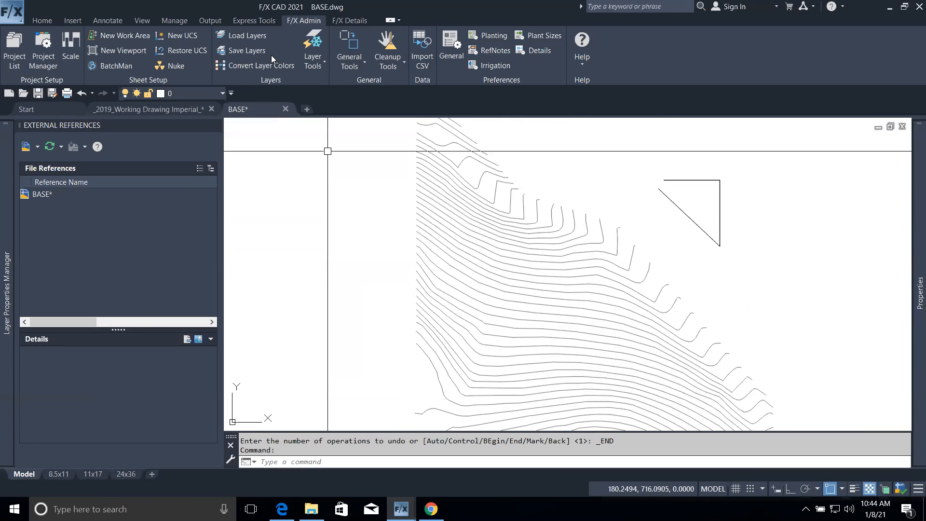
# Stretch the free end of the triangle's upper segment closer to the polyline's other open end, and clear the selection.
pyautogui.scroll(4, 702, 211)
pyautogui.moveTo(695, 175); pyautogui.dragTo(693, 206, button='middle')
pyautogui.click(639, 165)
pyautogui.click(599, 165)
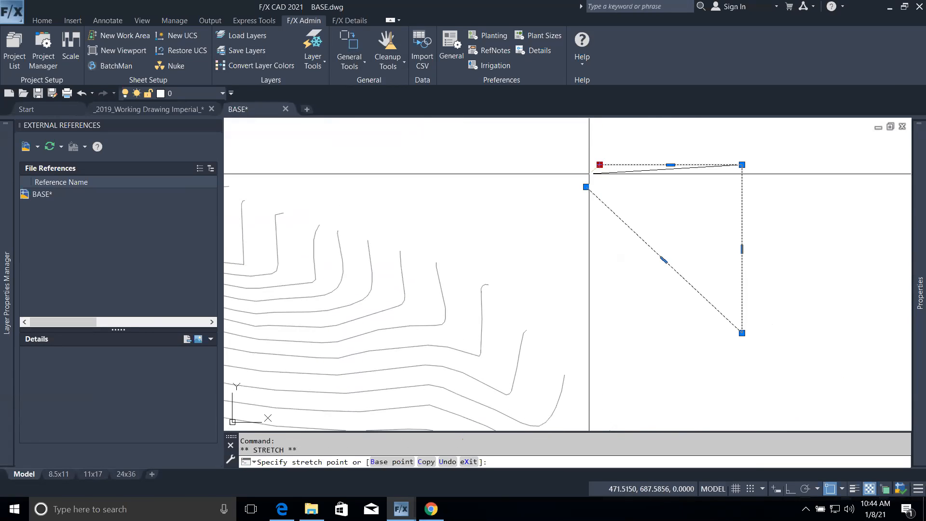
pyautogui.press('Escape')
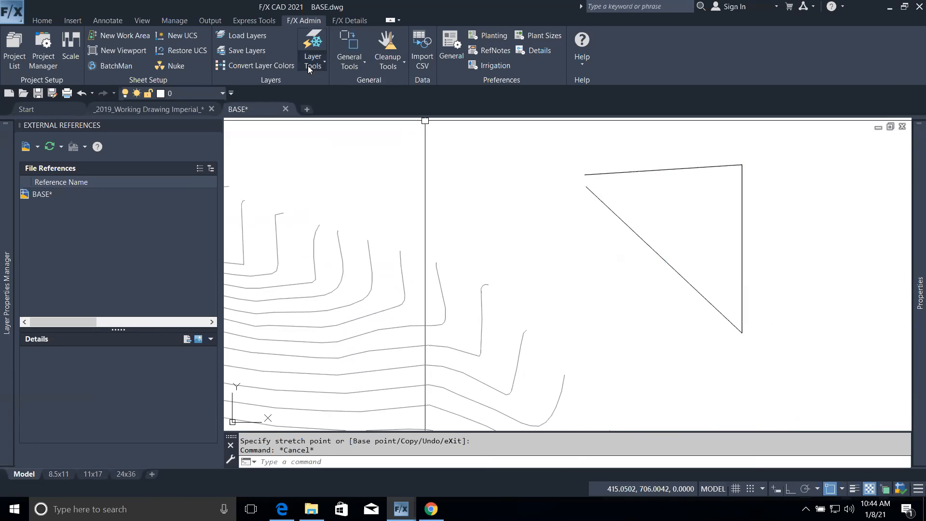
# Try SuperJoin again on the upper segment of the triangle with the narrowed gap.
pyautogui.click(309, 63)
pyautogui.click(352, 63)
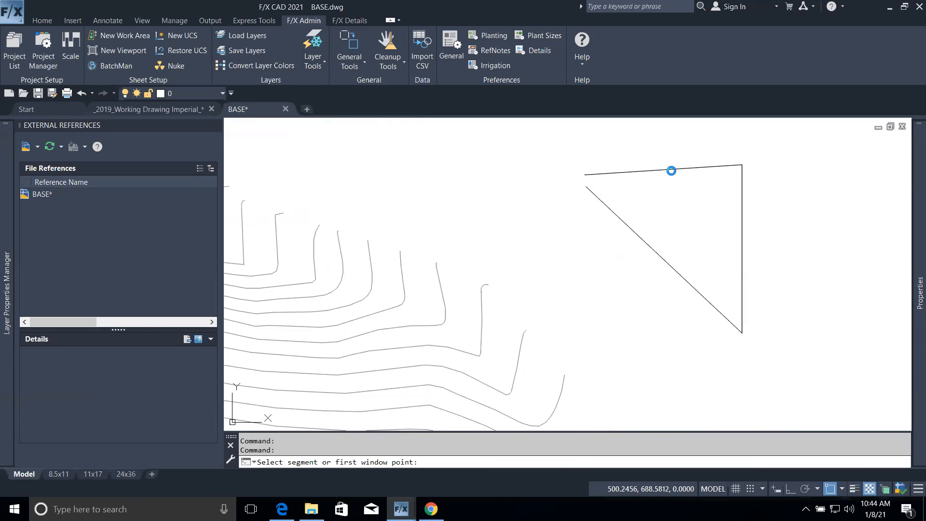
pyautogui.click(671, 171)
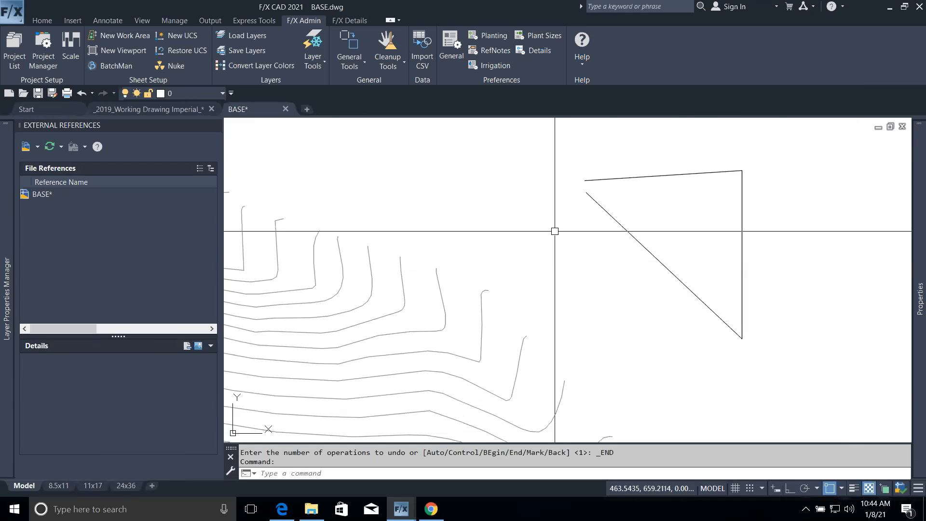
# Close the gap in the triangular polyline with SuperJoin by windowing the whole shape, and select the polyline to check it.
pyautogui.click(349, 40)
pyautogui.click(550, 140)
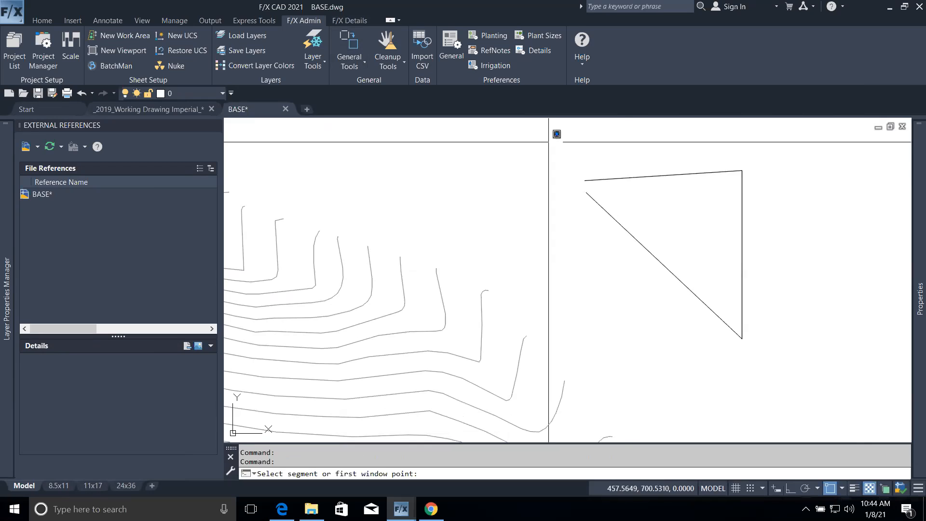
pyautogui.click(816, 364)
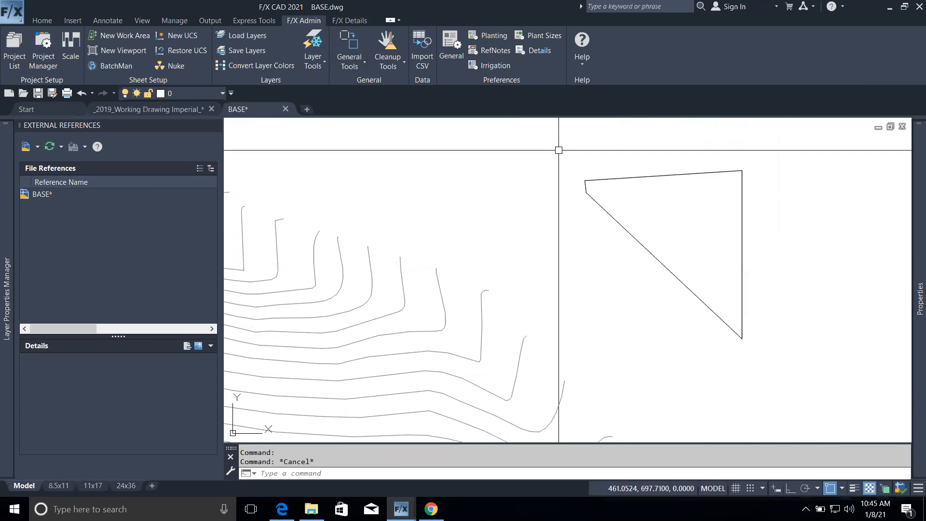
pyautogui.click(609, 178)
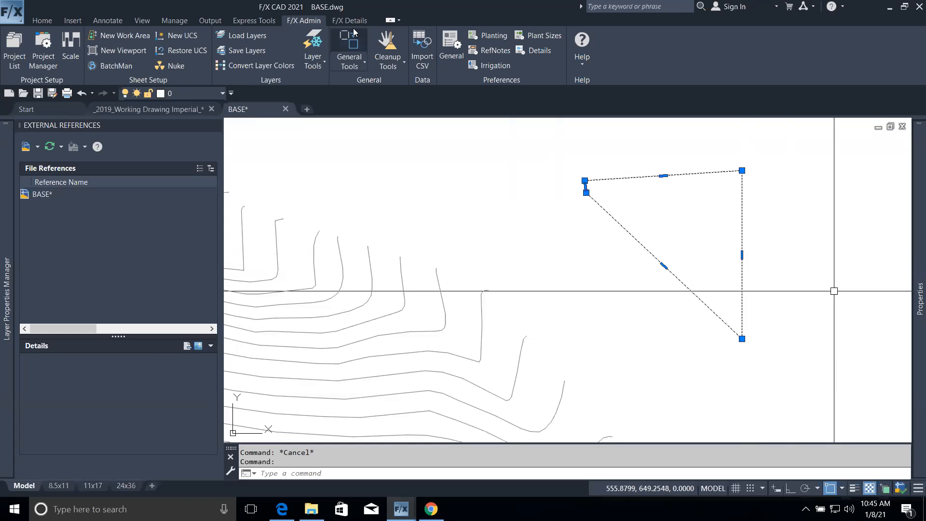
pyautogui.click(317, 67)
pyautogui.click(337, 65)
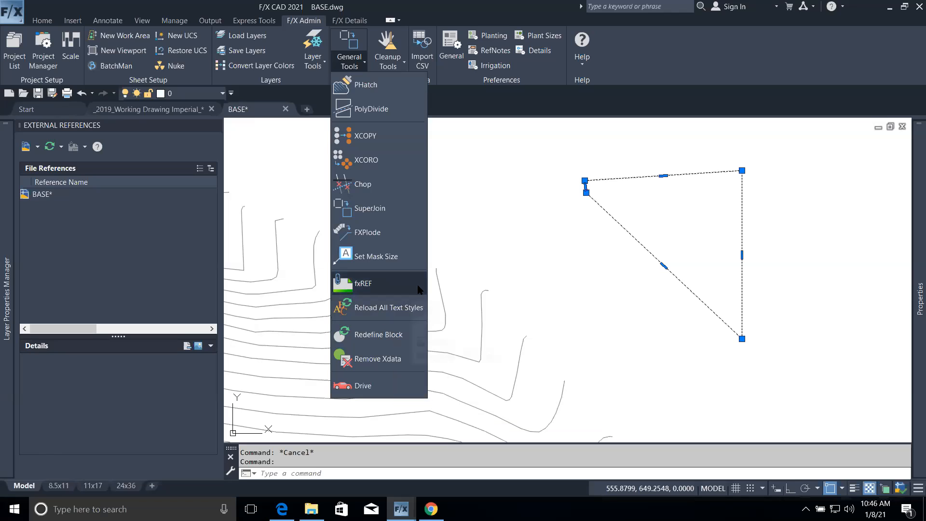
pyautogui.click(500, 248)
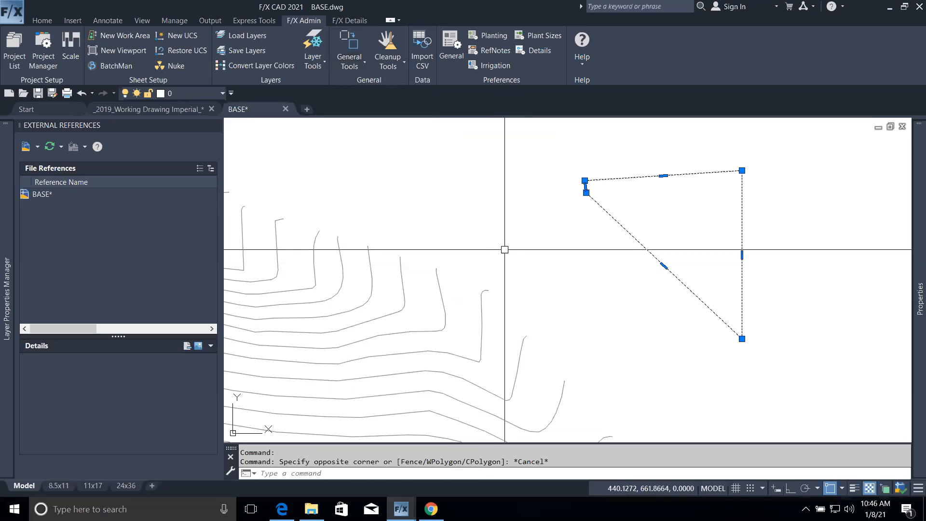
pyautogui.click(349, 68)
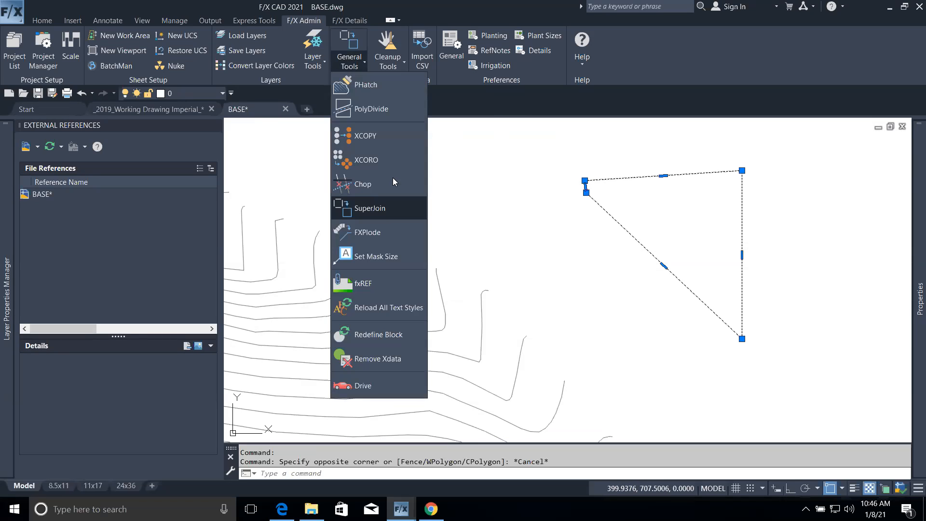
# Choose the vehicle block VEHC-PV-211-010 from the Midsize/Suvs category of the F/X Details Plan Graphics library.
pyautogui.click(349, 19)
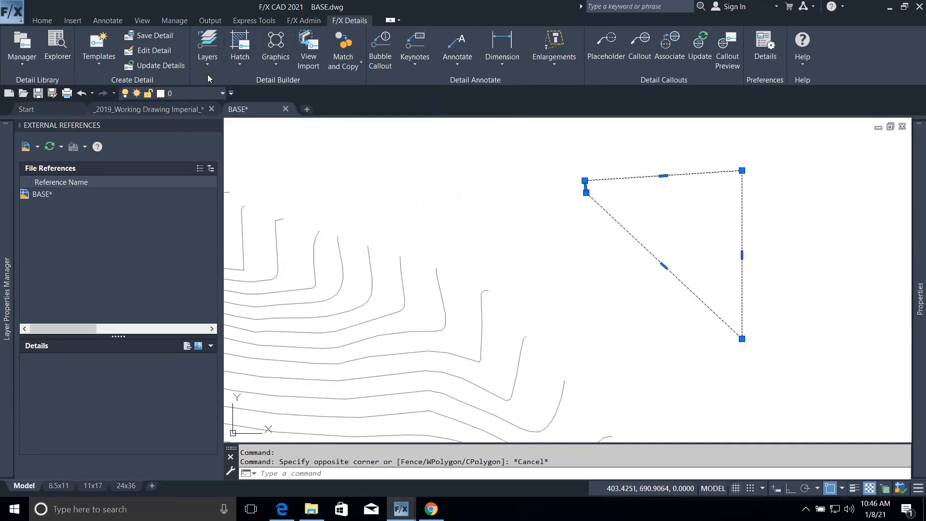
pyautogui.click(278, 64)
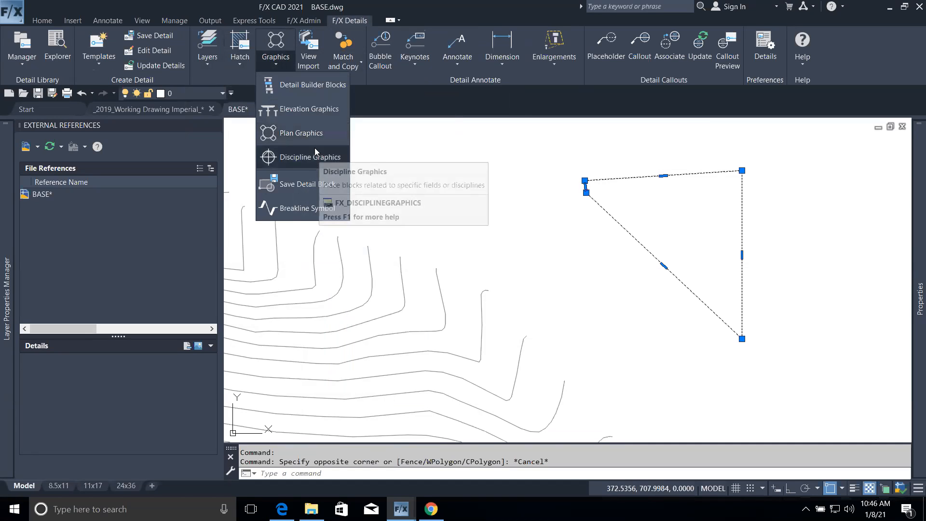
pyautogui.click(289, 134)
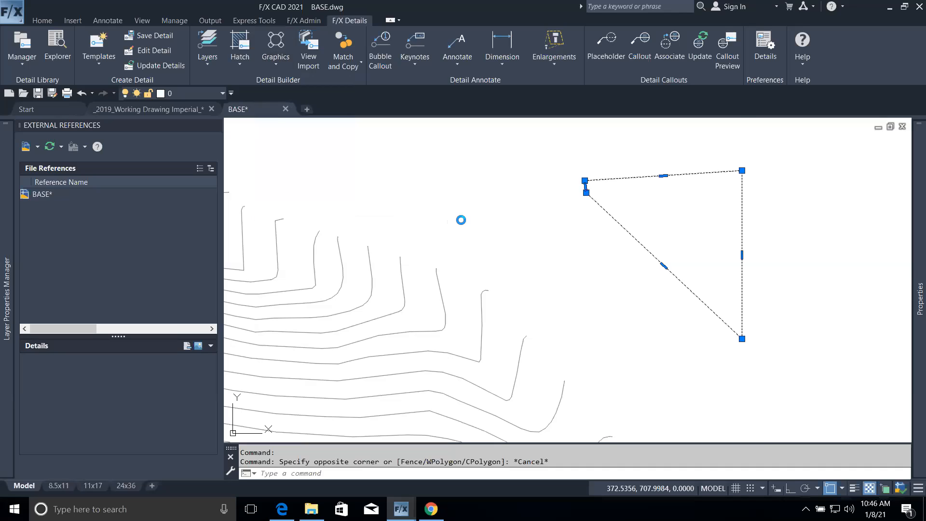
pyautogui.click(199, 195)
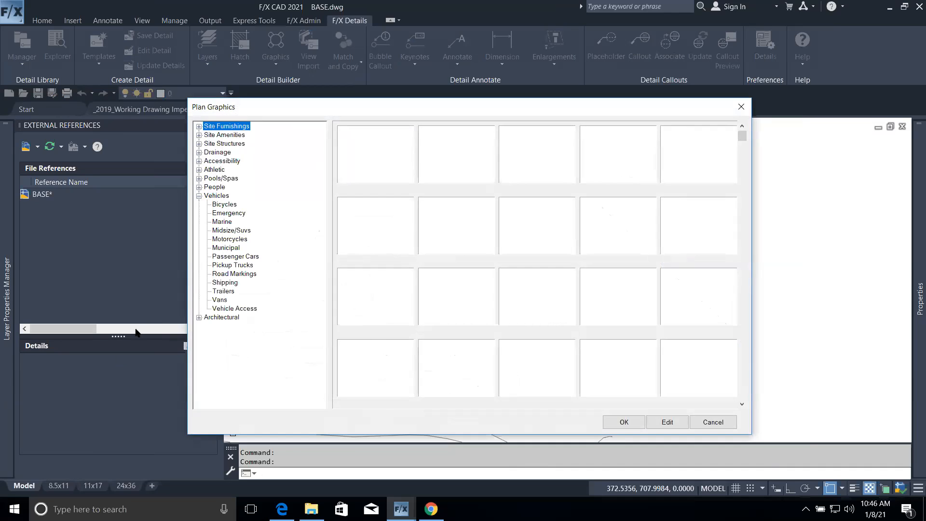
pyautogui.click(227, 230)
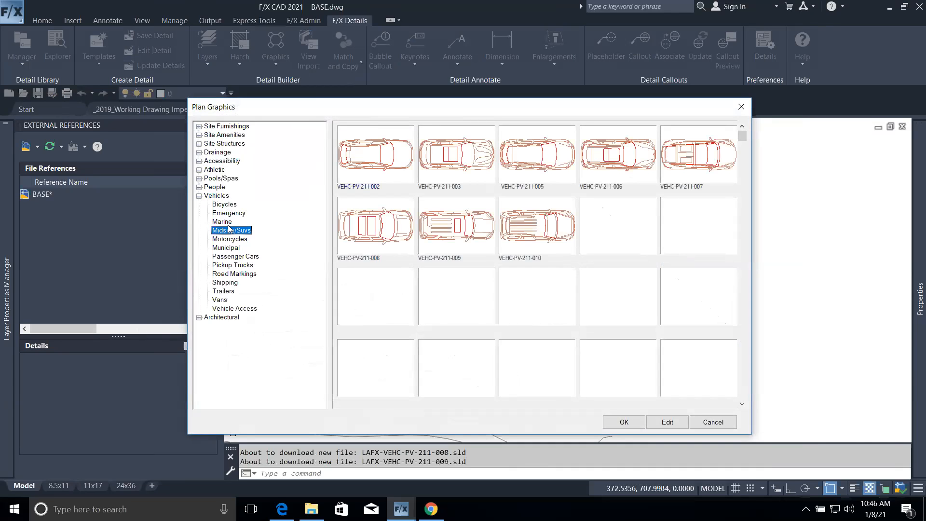
pyautogui.click(535, 228)
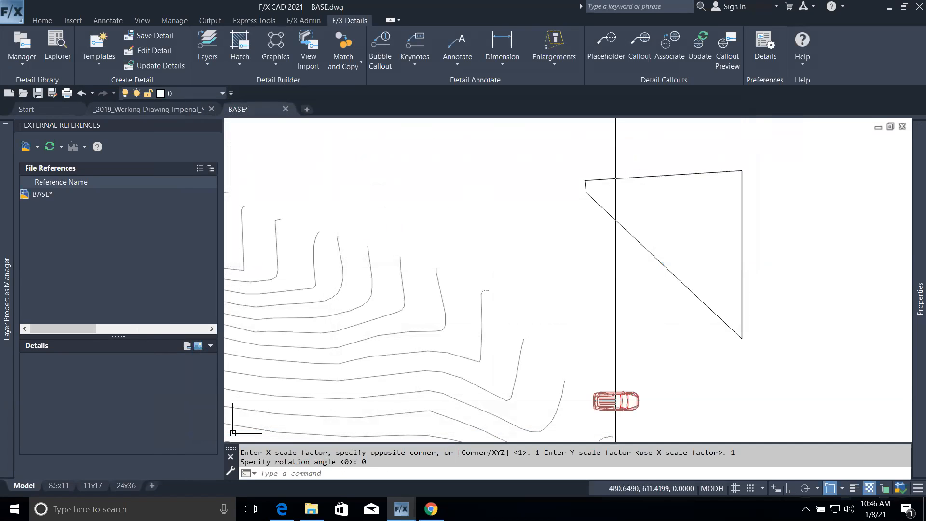
# Place one vehicle block just above the short side of the closed polyline, rotated slightly counterclockwise.
pyautogui.moveTo(617, 341); pyautogui.dragTo(636, 409, button='middle')
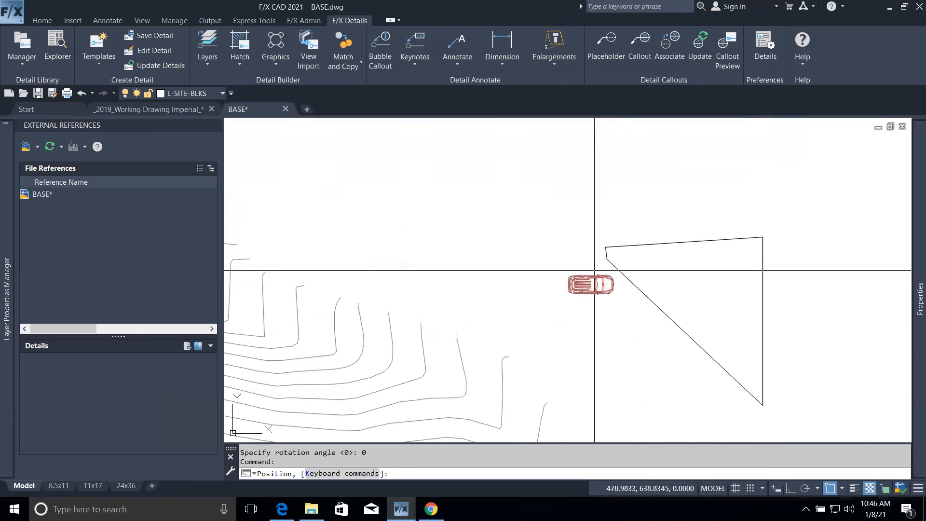
pyautogui.click(598, 224)
pyautogui.click(647, 221)
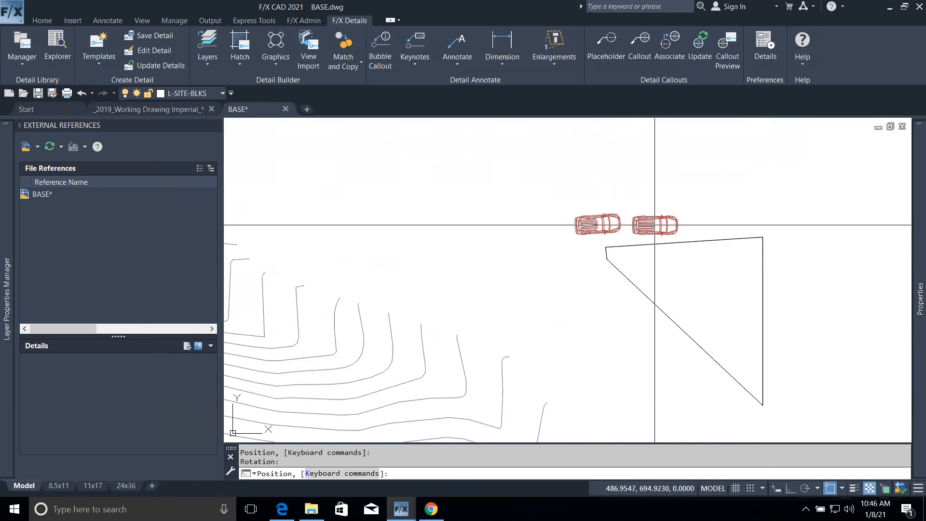
# End the vehicle block placement and inspect the placed vehicle's properties, including its block name.
pyautogui.press('Escape')
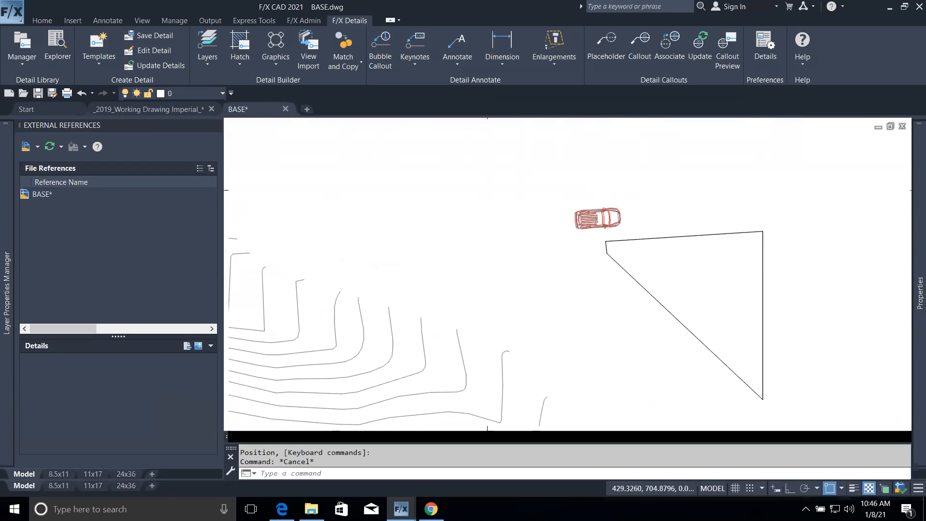
pyautogui.click(289, 66)
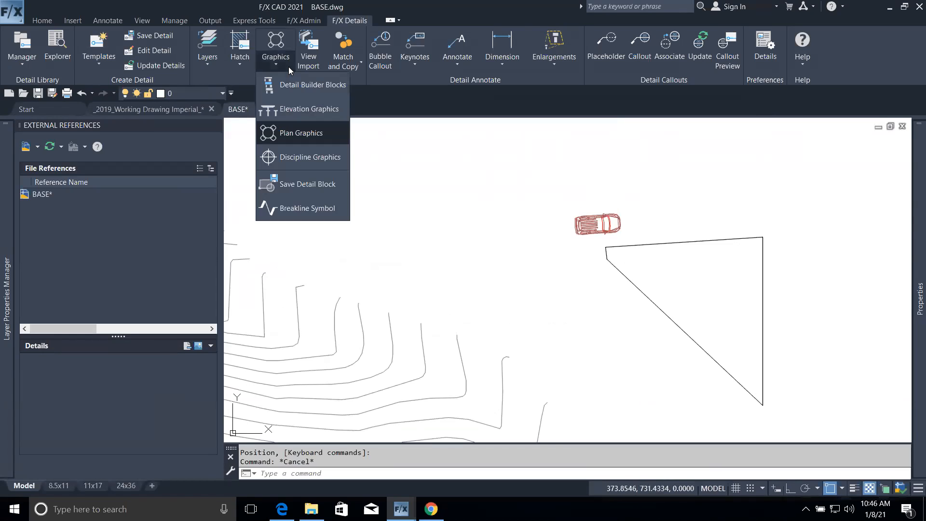
pyautogui.click(437, 161)
pyautogui.click(507, 176)
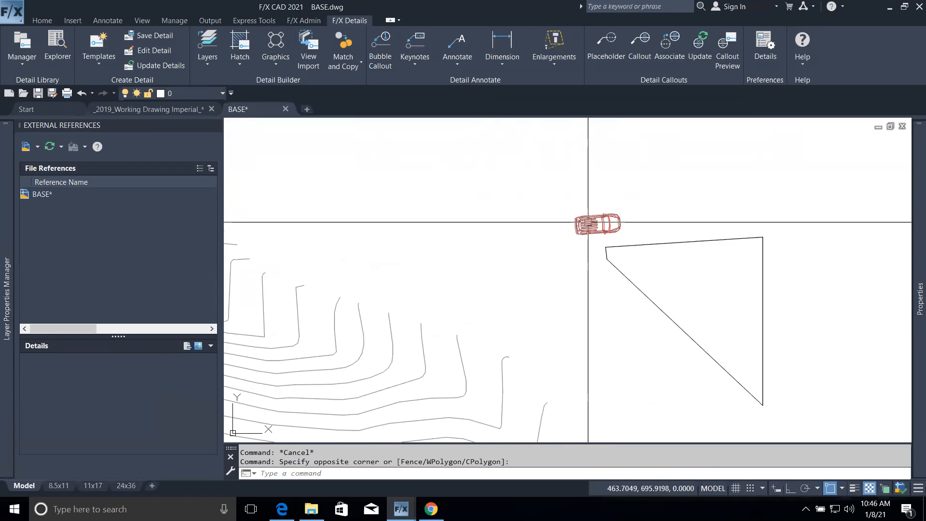
pyautogui.click(627, 239)
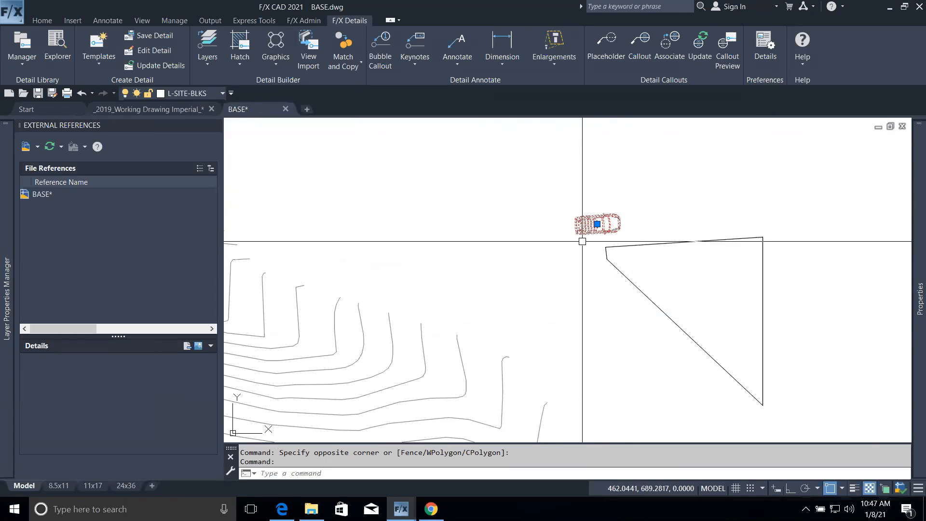
pyautogui.moveTo(912, 320)
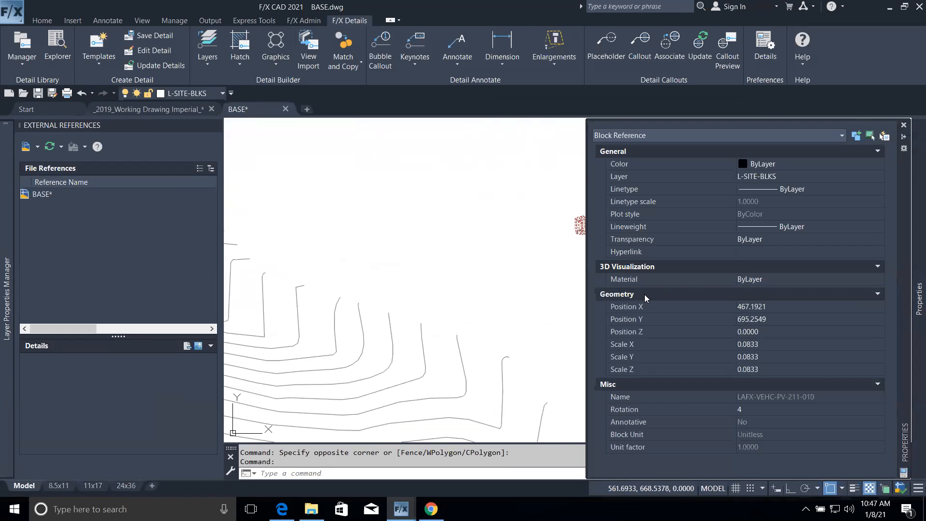
pyautogui.press('Escape')
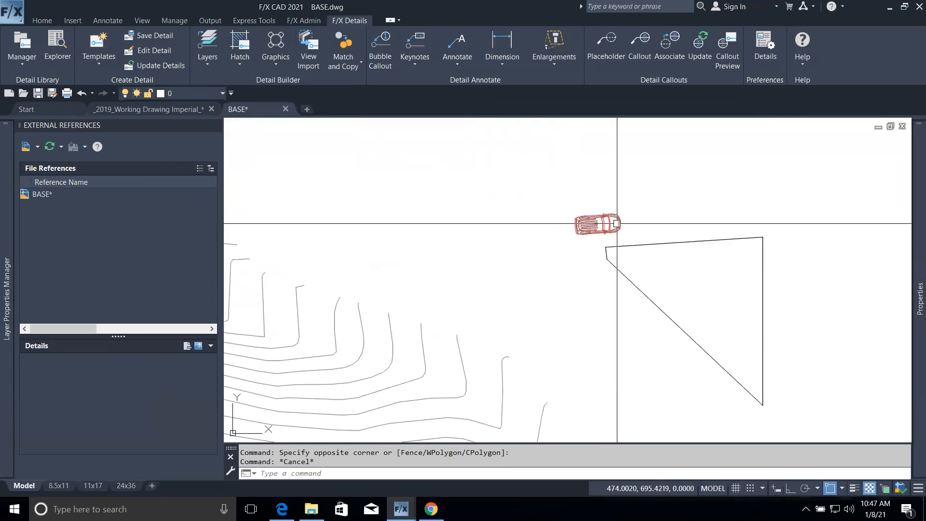
# Open LAFX-VEHC-PV-211-010.dwg from the LandFX Blocks folder plan_graphics\60-vehicles\midsize-suvs in File Explorer.
pyautogui.moveTo(616, 223)
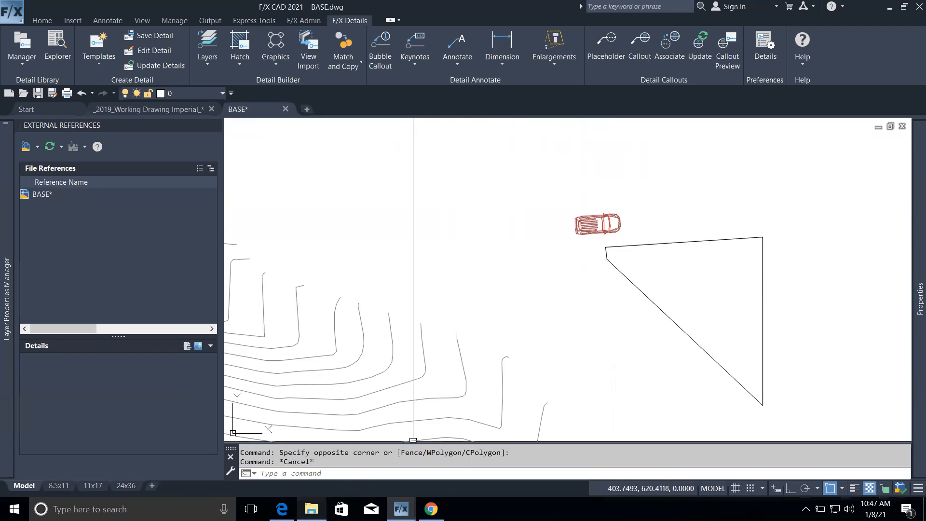
pyautogui.click(312, 509)
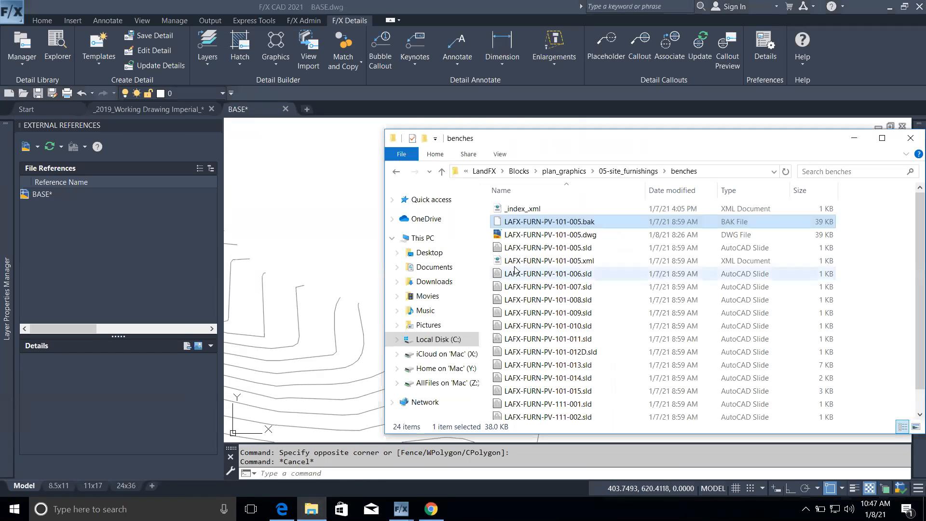
pyautogui.click(564, 171)
pyautogui.doubleClick(533, 263)
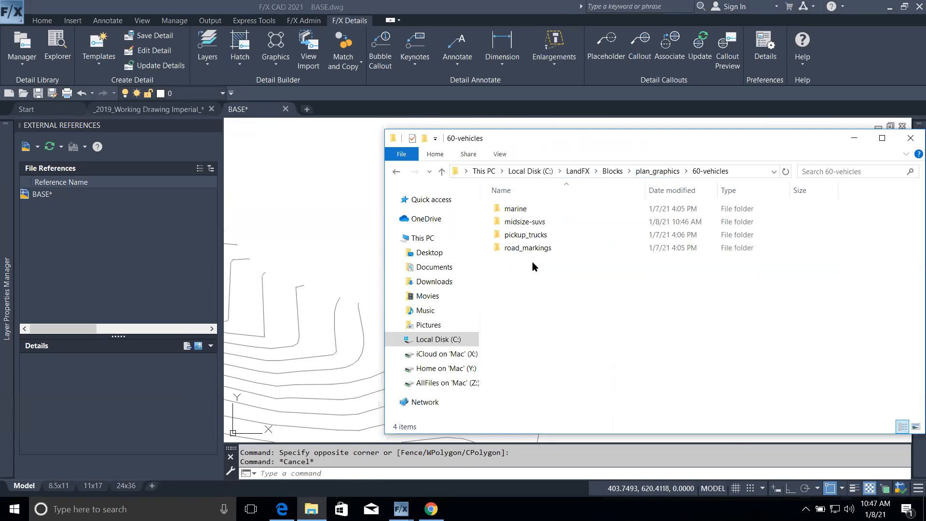
pyautogui.doubleClick(542, 223)
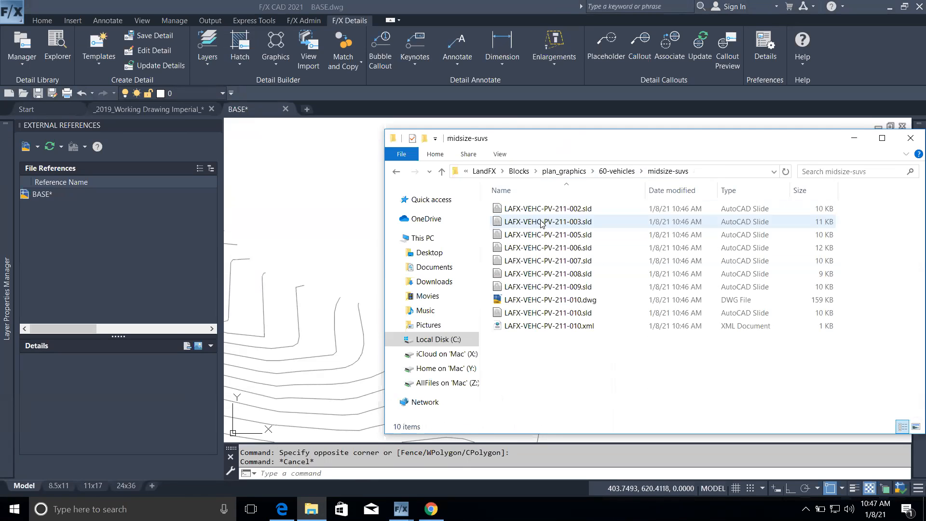
pyautogui.doubleClick(551, 300)
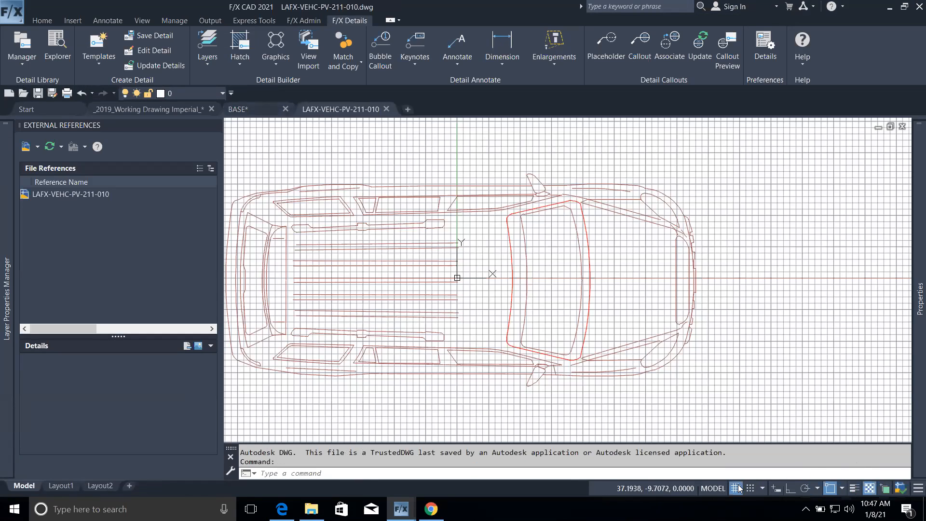
# Turn off the grid in the vehicle drawing and erase the inner outline of the windshield.
pyautogui.click(737, 489)
pyautogui.moveTo(607, 246); pyautogui.dragTo(649, 238, button='middle')
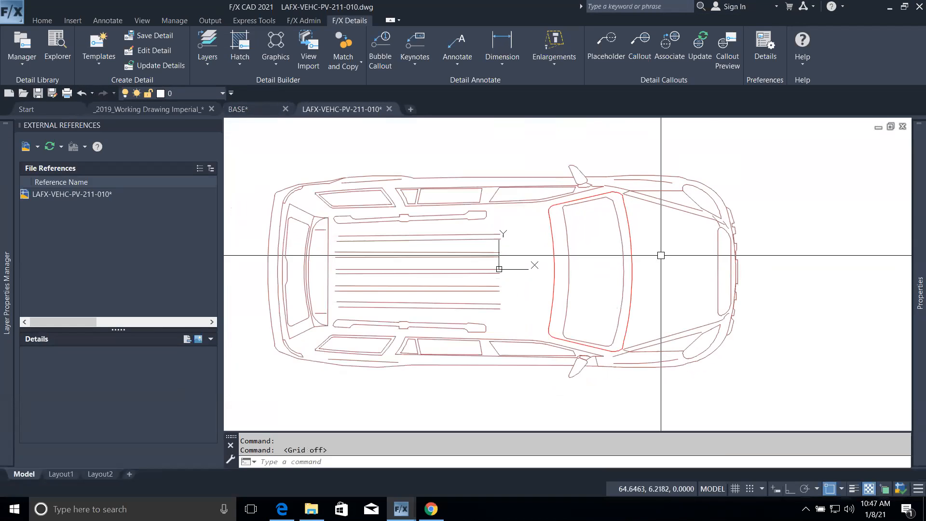
pyautogui.scroll(-4, 636, 275)
pyautogui.scroll(4, 629, 292)
pyautogui.moveTo(624, 287); pyautogui.dragTo(645, 289, button='middle')
pyautogui.click(585, 285)
pyautogui.press('Delete')
pyautogui.scroll(-2, 576, 287)
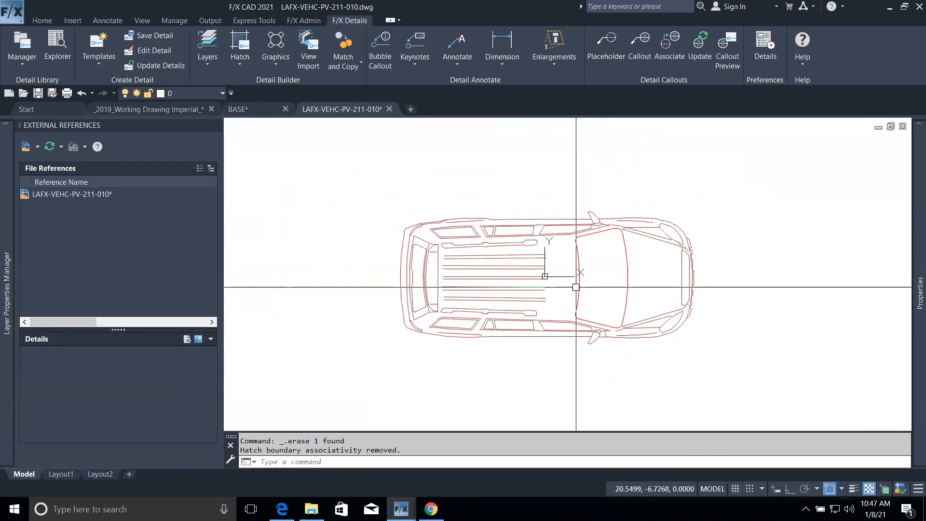
pyautogui.scroll(2, 487, 289)
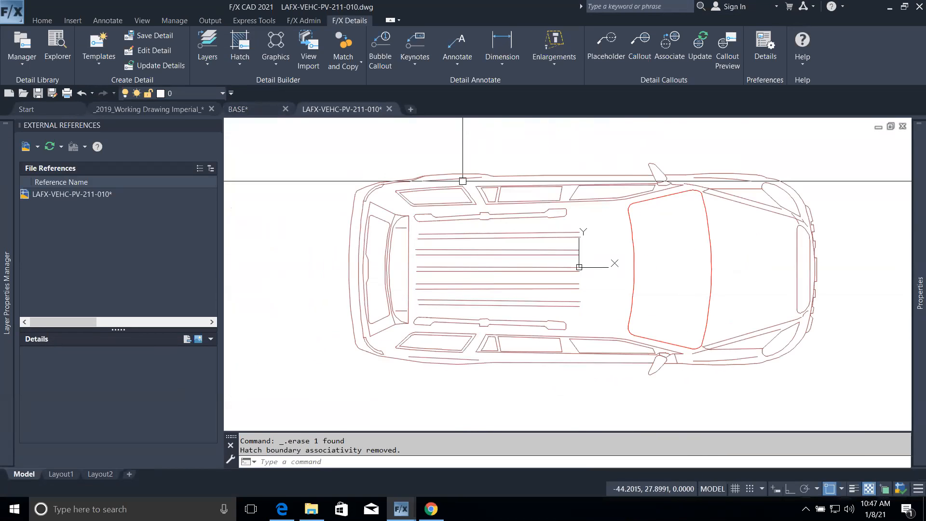
# Draw a circle as a face inside the windshield outline, near its upper end.
pyautogui.write('ci')
pyautogui.press('Return')
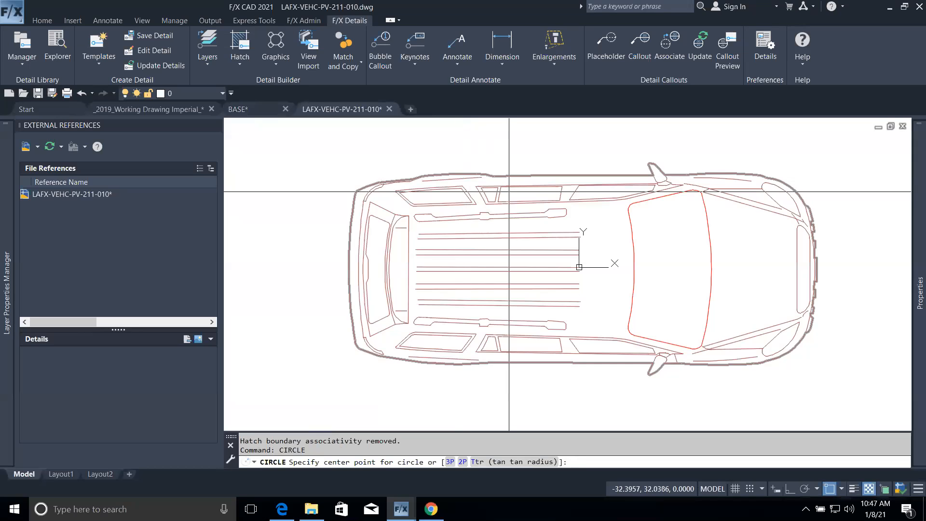
pyautogui.click(661, 231)
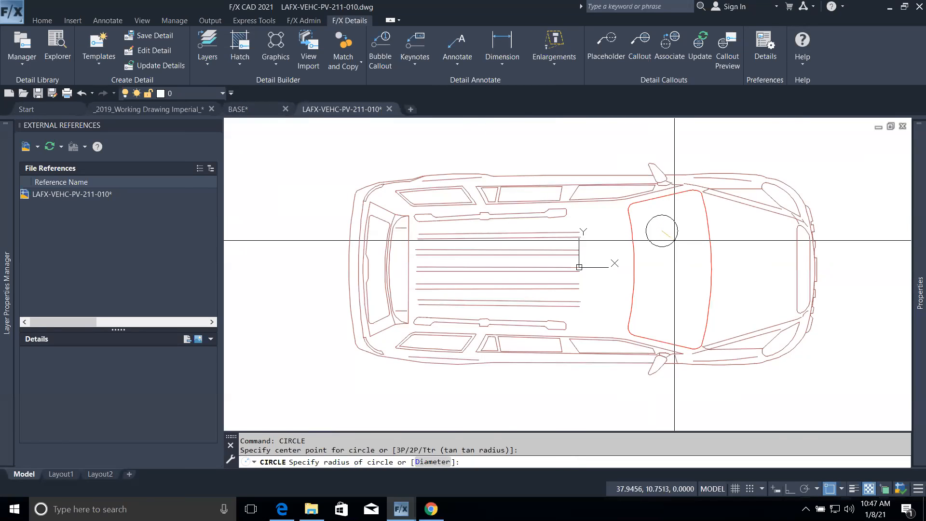
pyautogui.click(675, 241)
# Draw two small circles of about 1 unit radius side by side in the upper half of the face circle as eyes.
pyautogui.press('Return')
pyautogui.scroll(3, 664, 232)
pyautogui.press('Return')
pyautogui.click(638, 213)
pyautogui.click(645, 213)
pyautogui.press('Return')
pyautogui.click(671, 211)
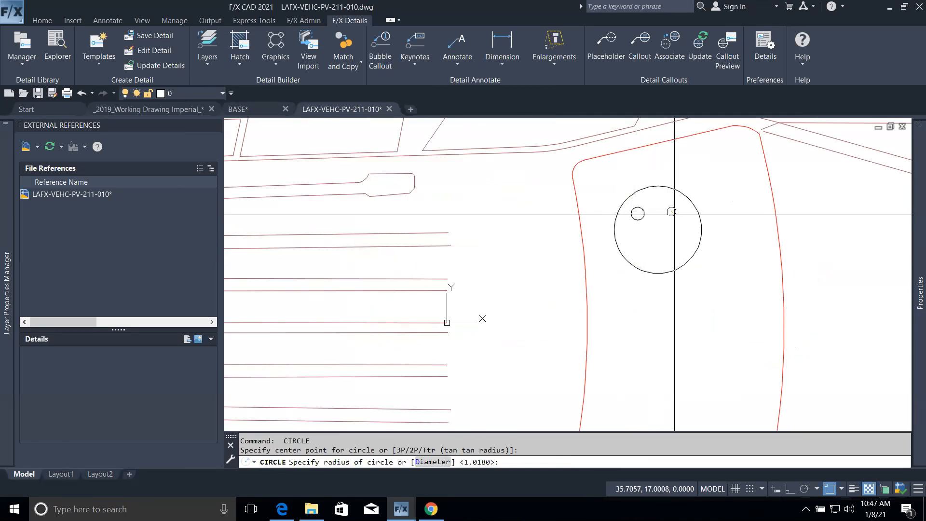
pyautogui.press('Return')
pyautogui.press('Return')
pyautogui.write('pl')
pyautogui.press('Return')
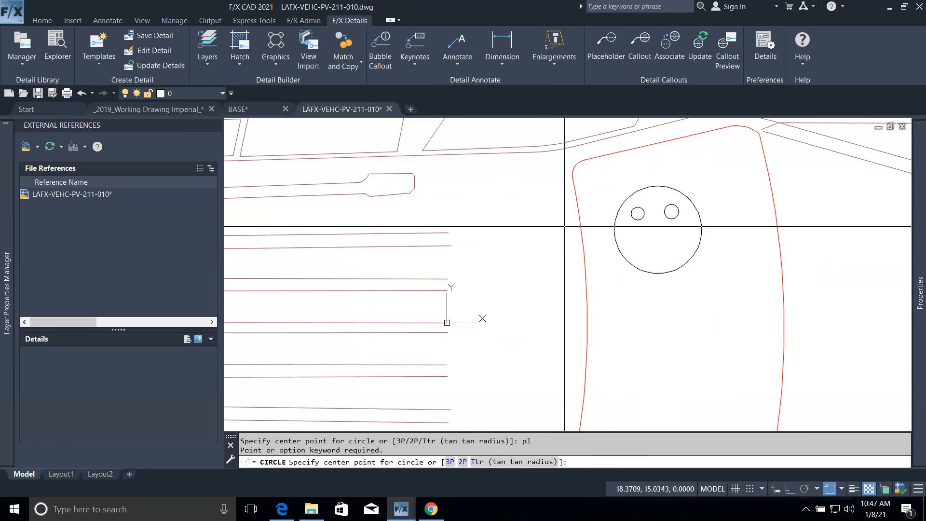
pyautogui.press('Escape')
# Draw a polyline arc below the two eyes as a smiling mouth inside the face circle.
pyautogui.write('pl')
pyautogui.press('Return')
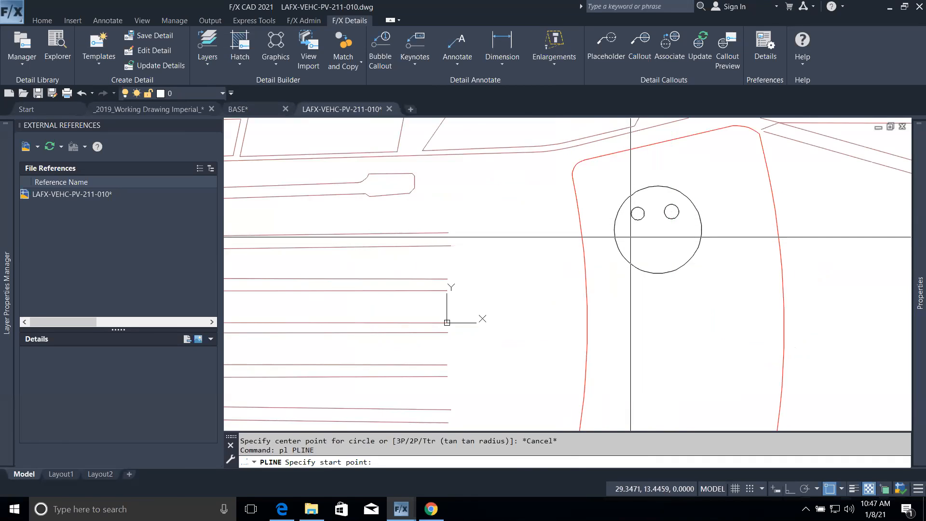
pyautogui.click(631, 238)
pyautogui.write('a')
pyautogui.press('Return')
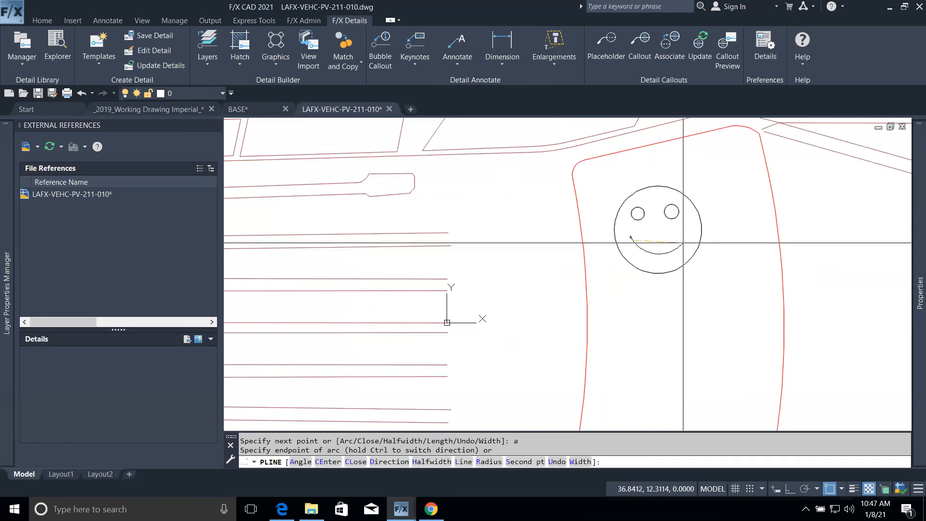
pyautogui.click(683, 243)
pyautogui.press('Escape')
pyautogui.scroll(-2, 714, 263)
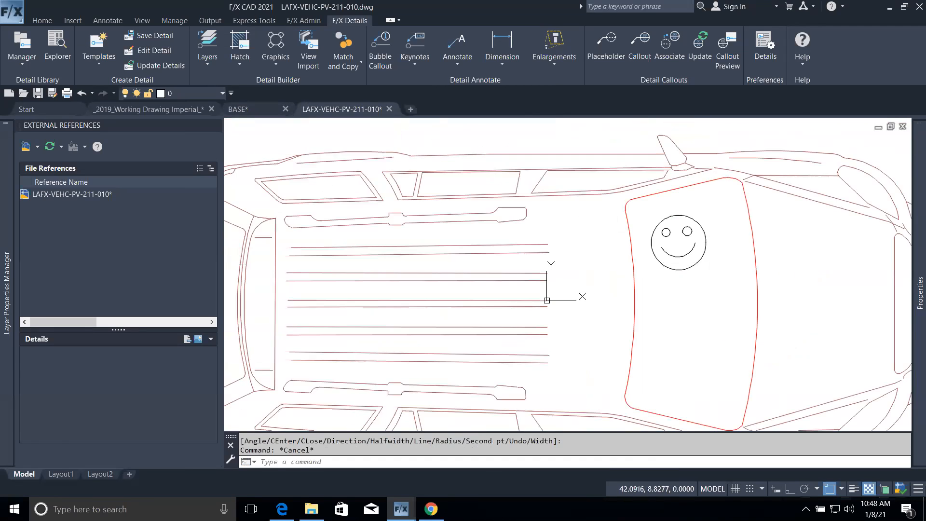
# Return to the BASE drawing and update the placed vehicle from its edited block file with Redefine Block.
pyautogui.click(247, 105)
pyautogui.scroll(2, 606, 212)
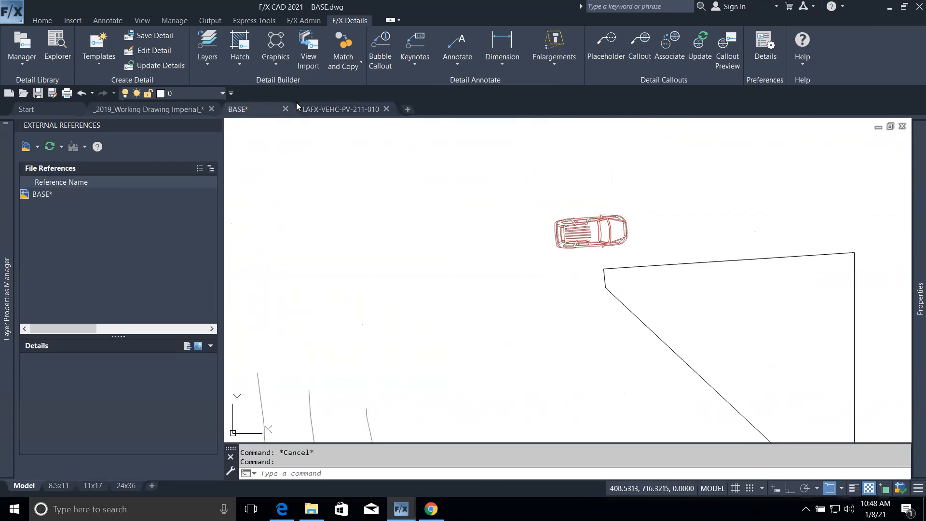
pyautogui.click(303, 20)
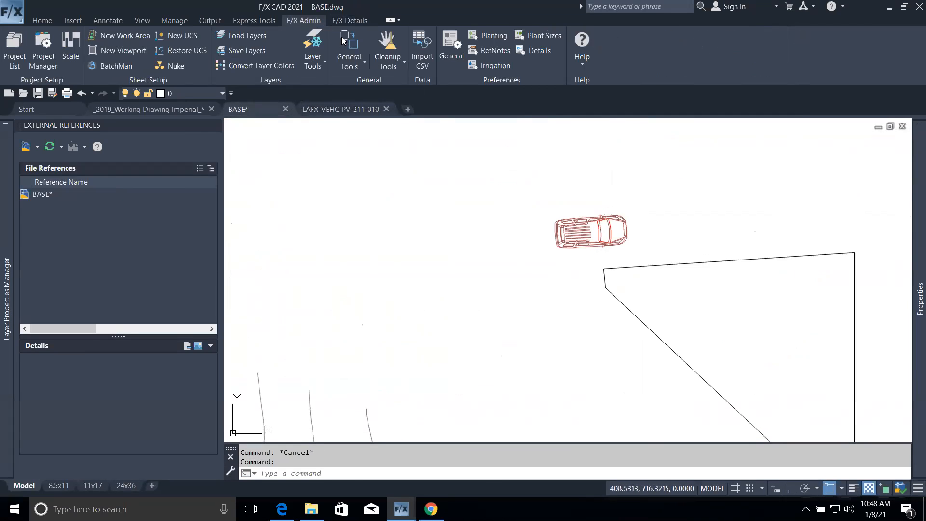
pyautogui.click(392, 68)
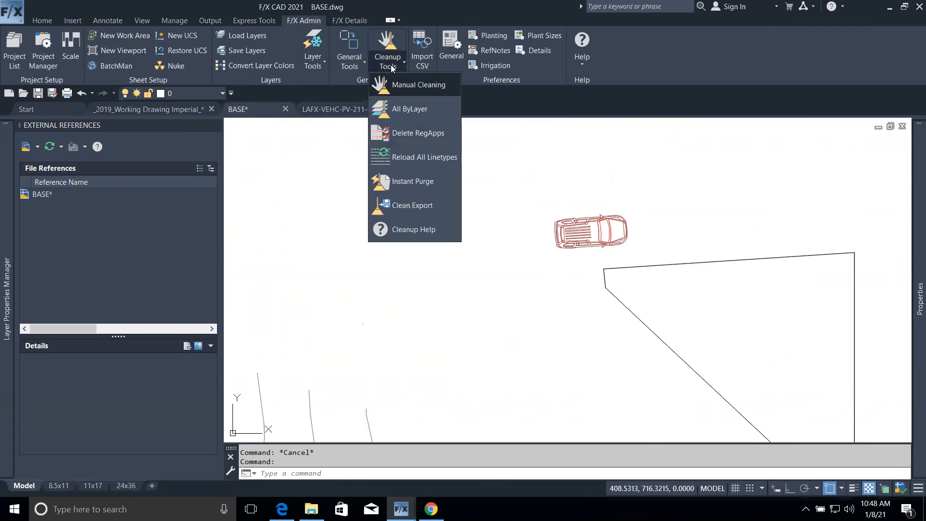
pyautogui.click(356, 63)
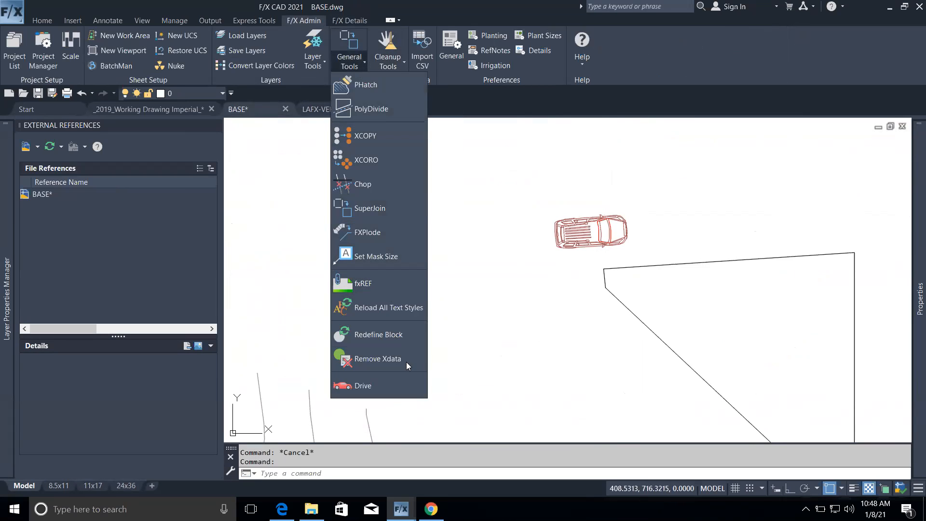
pyautogui.click(397, 338)
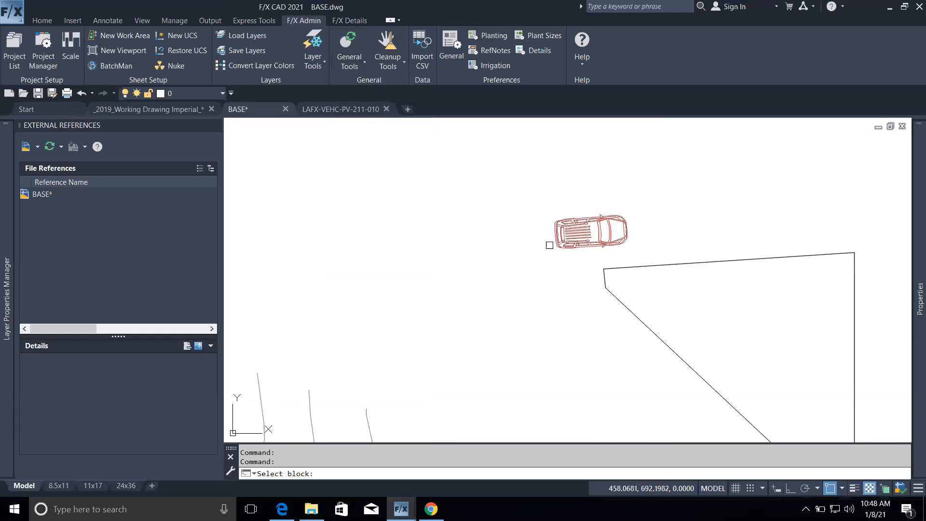
pyautogui.click(563, 238)
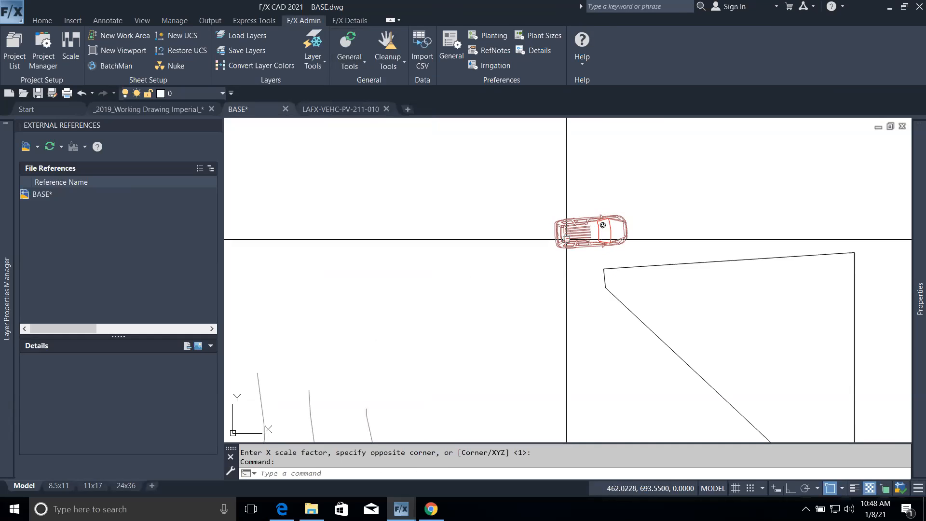
pyautogui.scroll(4, 606, 223)
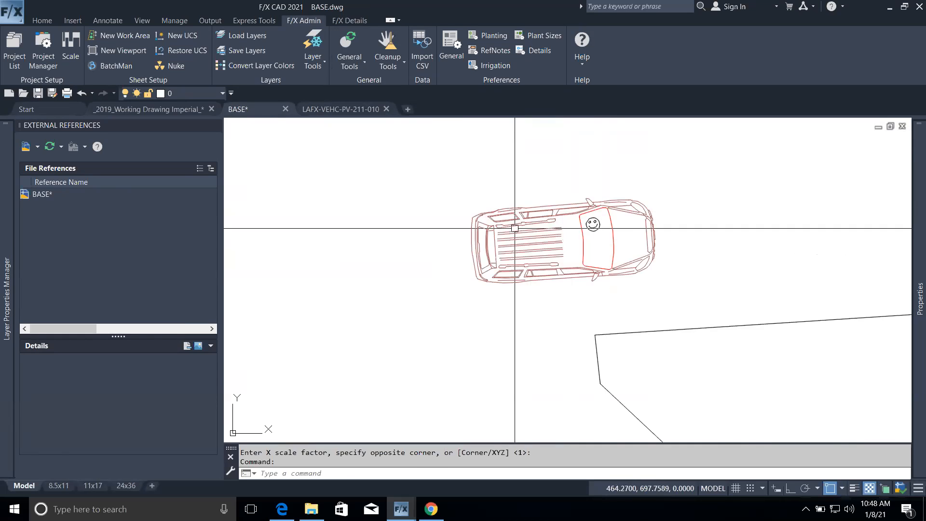
pyautogui.click(355, 66)
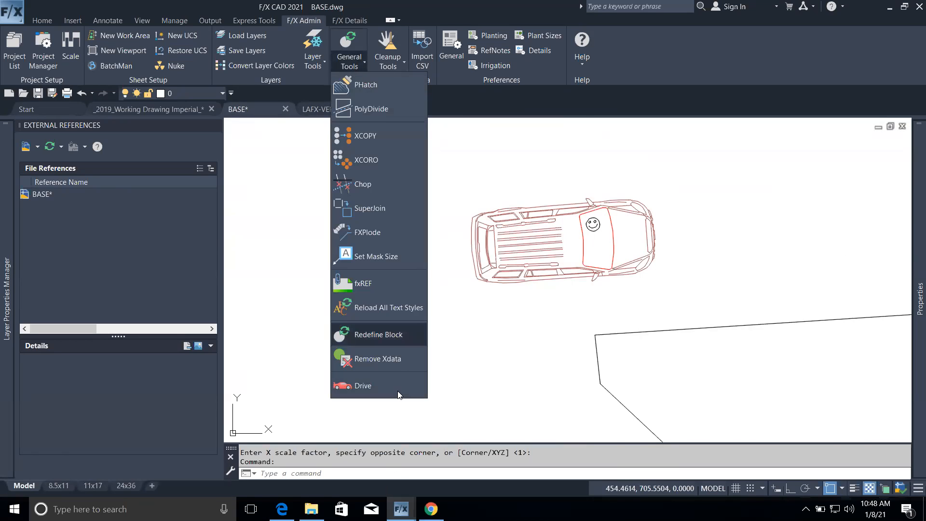
pyautogui.click(397, 362)
pyautogui.scroll(-5, 400, 362)
pyautogui.moveTo(401, 362); pyautogui.dragTo(614, 169, button='middle')
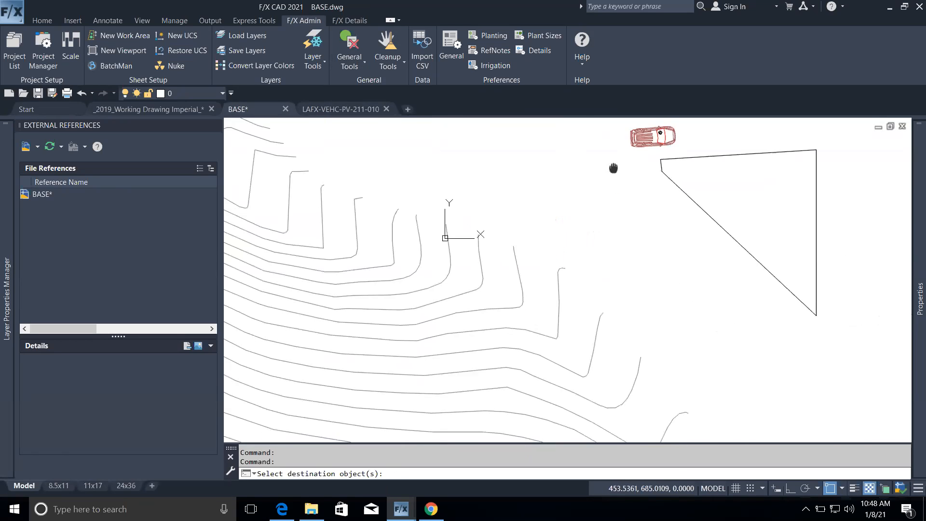
pyautogui.scroll(-7, 541, 285)
pyautogui.moveTo(542, 285); pyautogui.dragTo(527, 208, button='middle')
pyautogui.press('Escape')
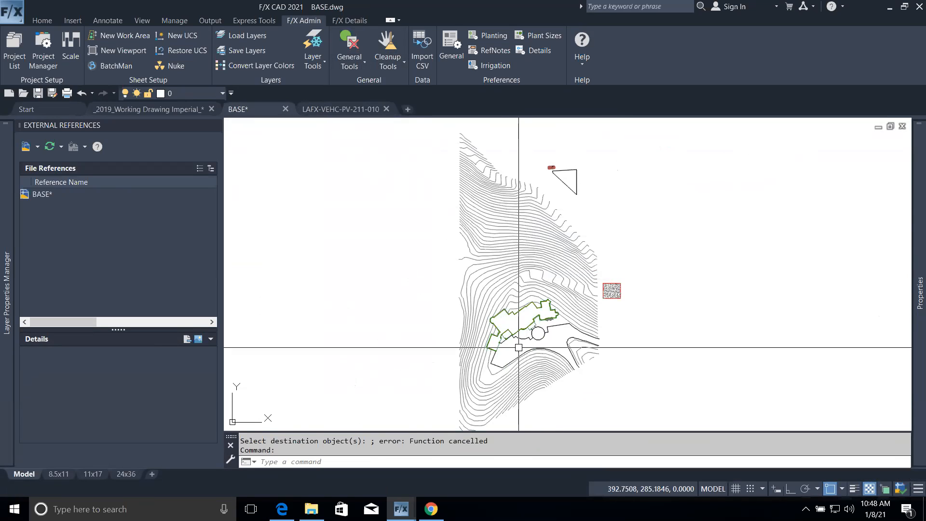
pyautogui.press('Escape')
pyautogui.press('Escape')
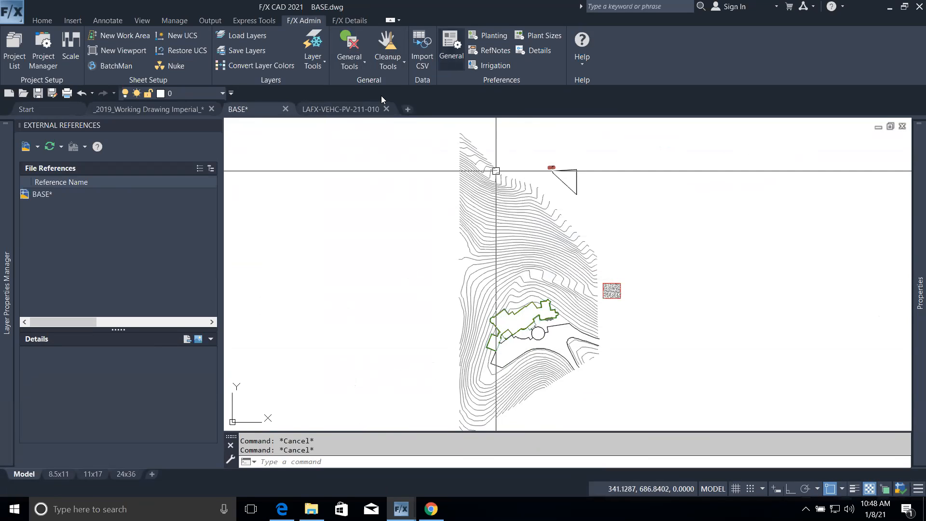
# Start the Drive tool on the placed vehicle and drive it forward, turning right toward the contour lines.
pyautogui.click(345, 69)
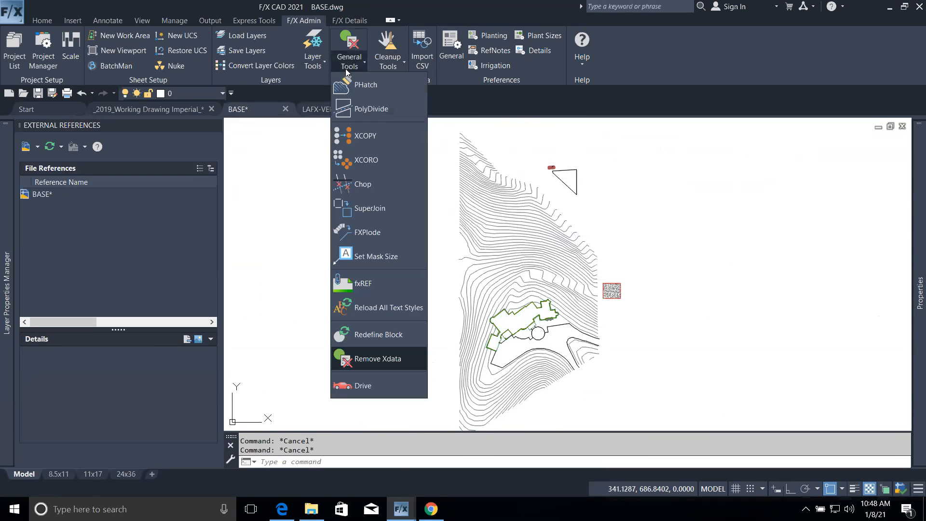
pyautogui.click(371, 385)
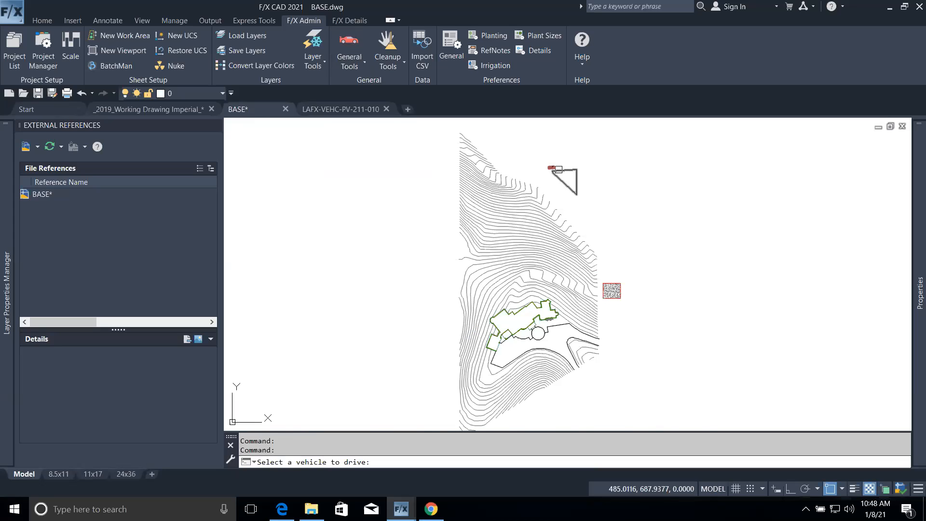
pyautogui.scroll(10, 558, 169)
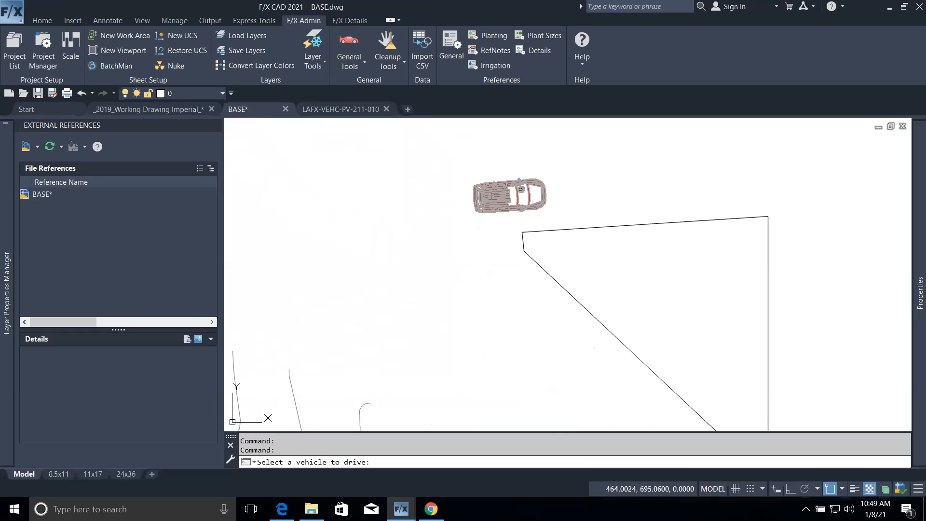
pyautogui.click(494, 196)
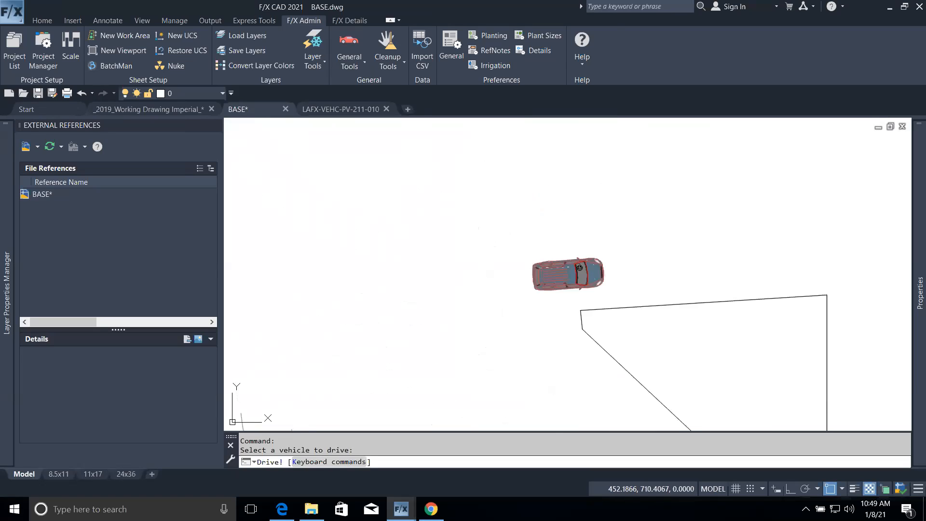
pyautogui.press('w')
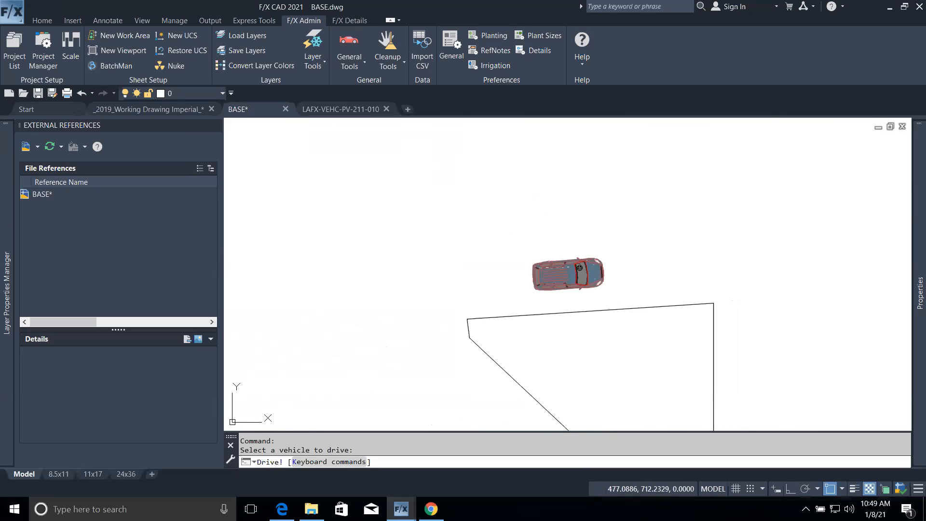
pyautogui.press('d')
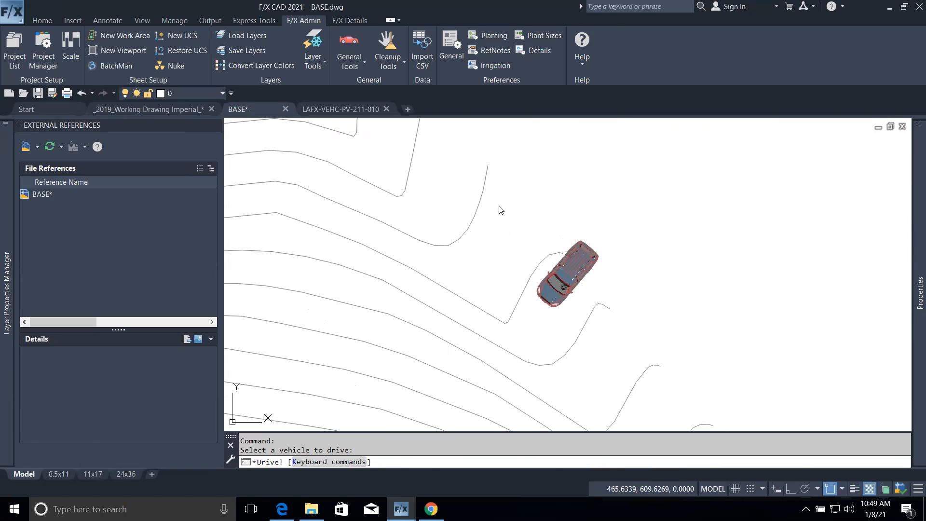
# Check the Drive keyboard commands, drive the vehicle across the contours at speeds 8 and 9, and end the drive.
pyautogui.press('k')
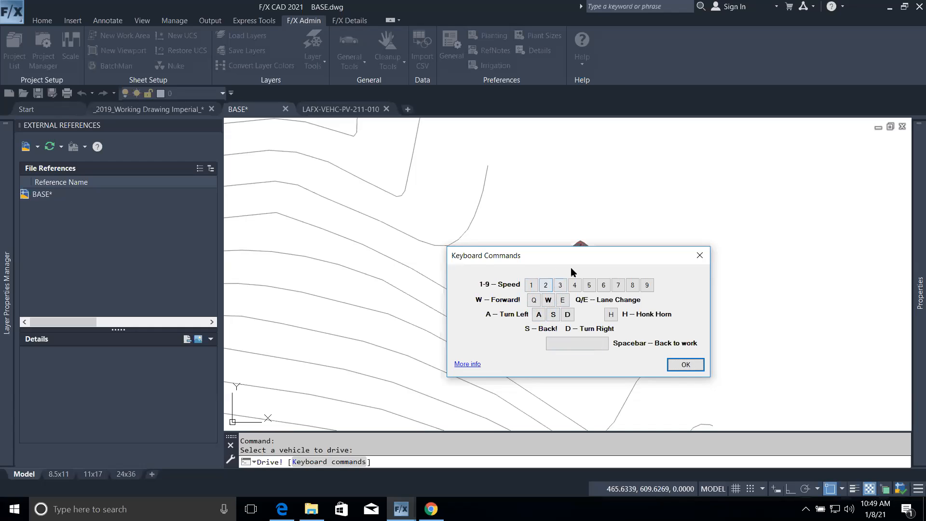
pyautogui.click(686, 365)
pyautogui.press('9')
pyautogui.press('9')
pyautogui.press('9')
pyautogui.press('9')
pyautogui.press('9')
pyautogui.press('8')
pyautogui.press('9')
pyautogui.press('8')
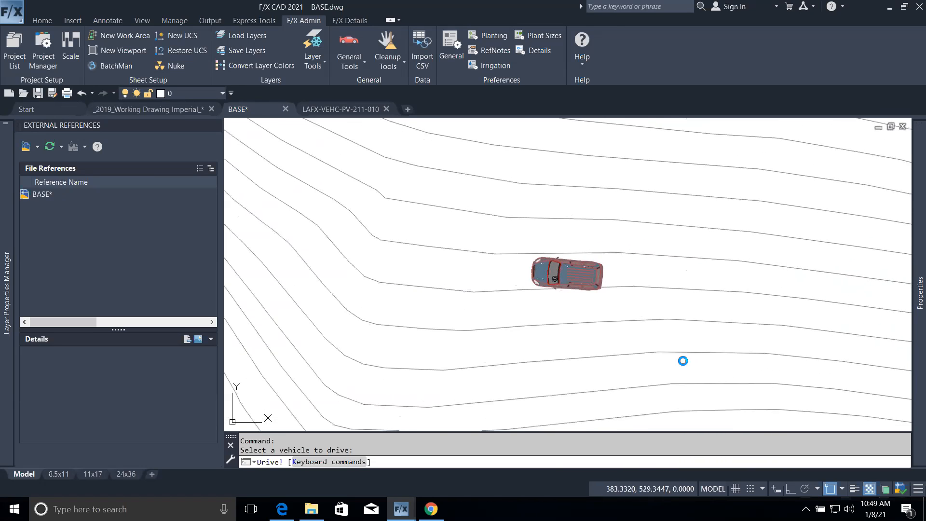
pyautogui.press('9')
pyautogui.press('9')
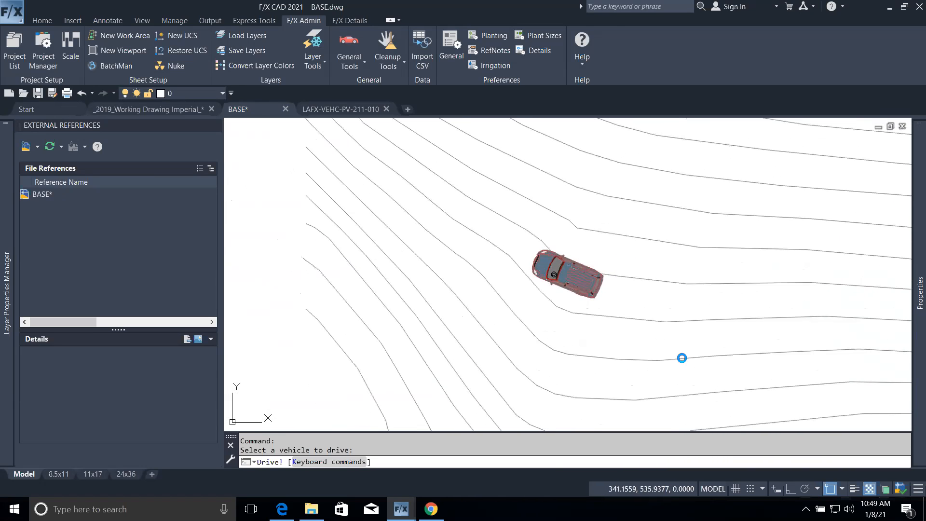
pyautogui.press('9')
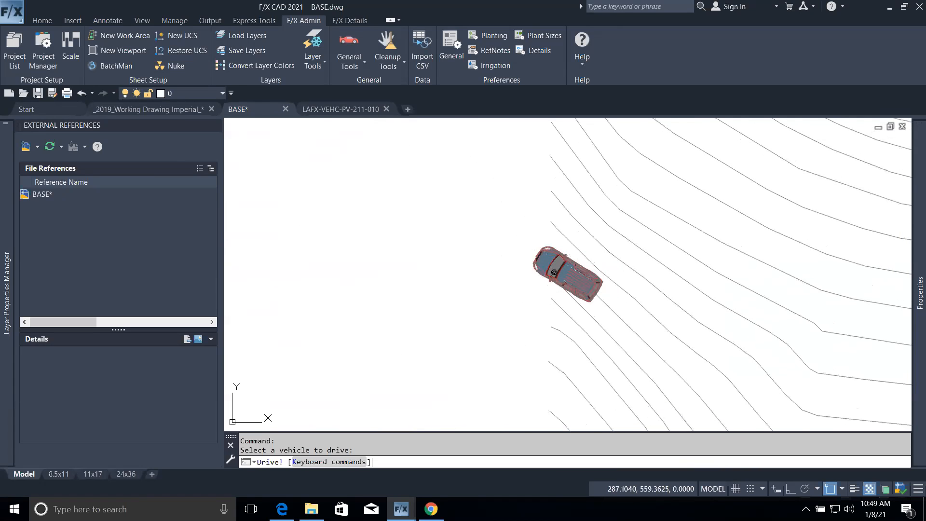
pyautogui.press('9')
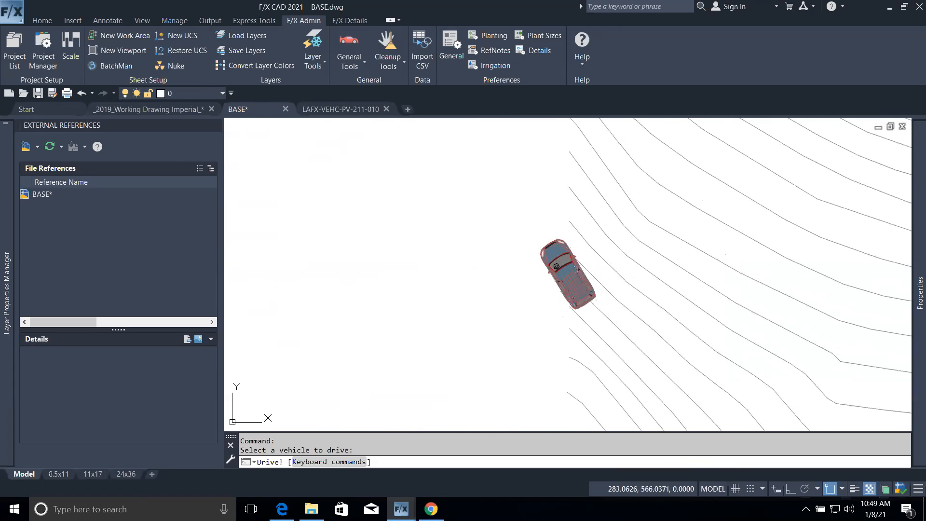
pyautogui.click(359, 55)
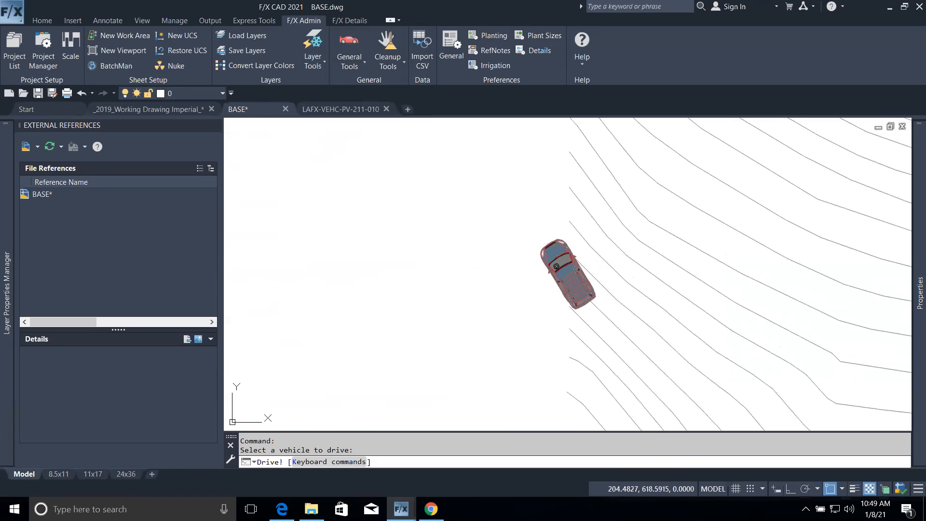
pyautogui.click(393, 67)
pyautogui.press('Escape')
pyautogui.press('Escape')
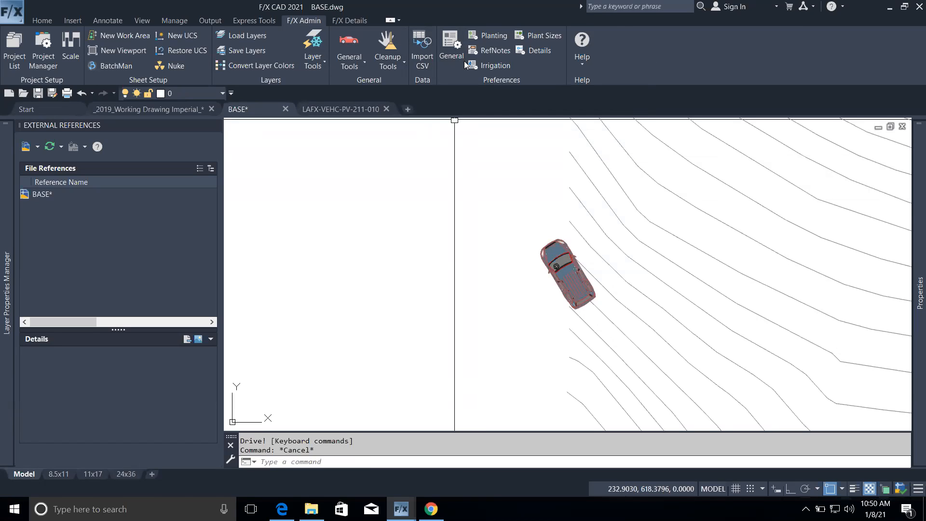
# Review the General, RefNotes, Planting and Plant Sizes preferences, and close them.
pyautogui.click(455, 39)
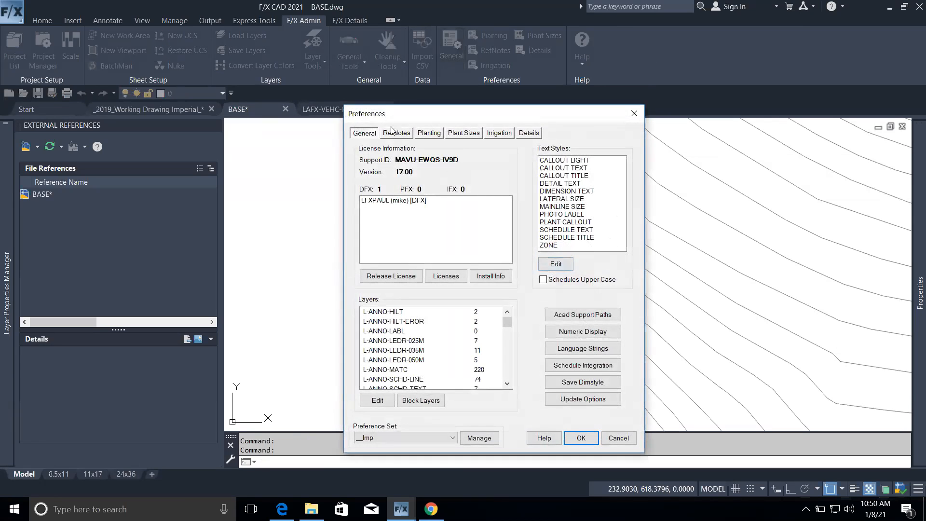
pyautogui.click(396, 133)
pyautogui.click(429, 132)
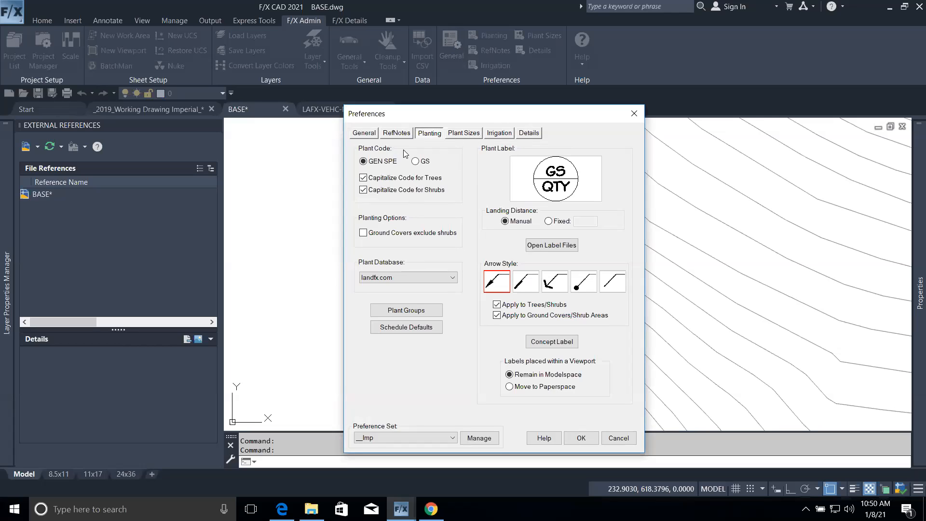
pyautogui.click(400, 134)
pyautogui.click(462, 135)
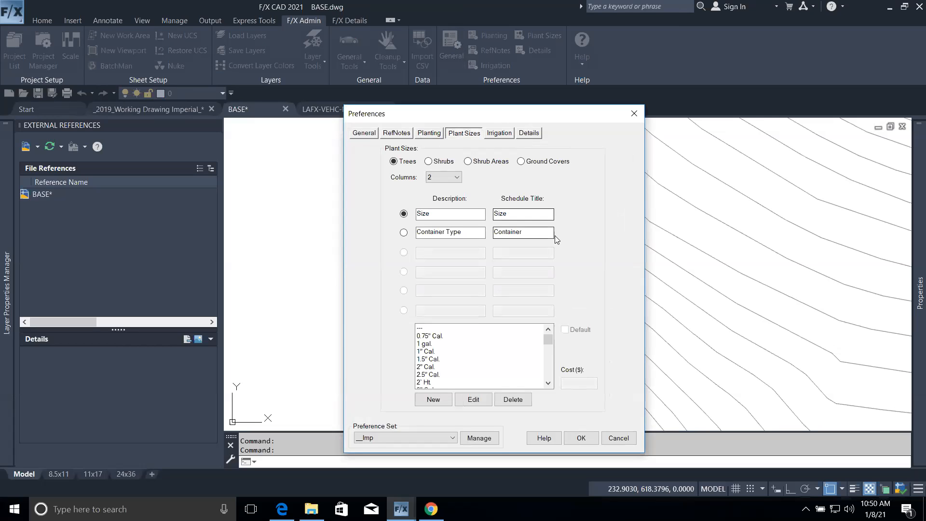
pyautogui.click(597, 438)
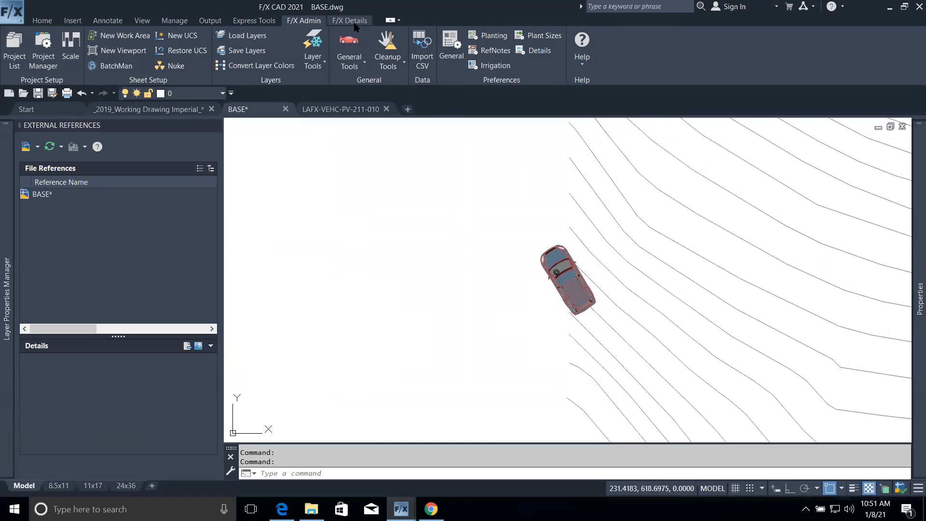
# Browse the Detail, Drip, Groundcover, Site and Truecolor hatch libraries of the F/X Details Hatch tool without placing a hatch.
pyautogui.click(351, 21)
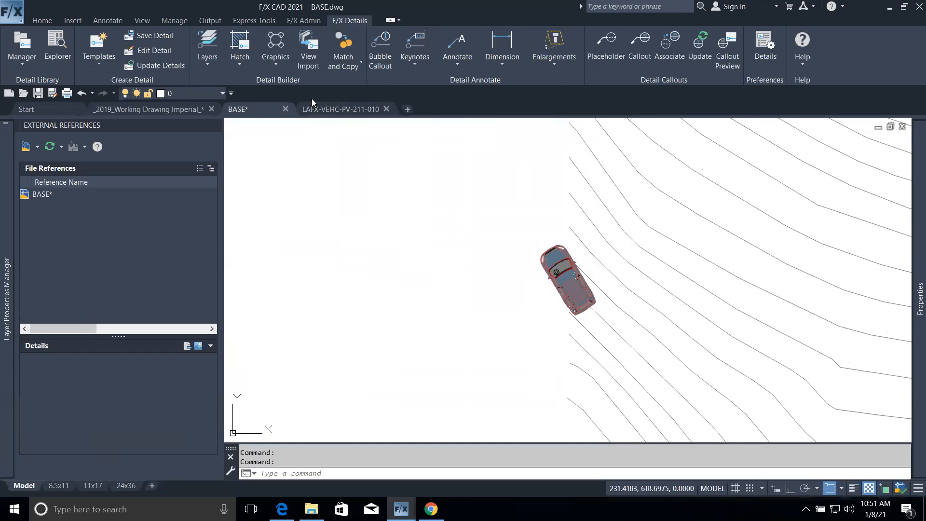
pyautogui.moveTo(316, 109)
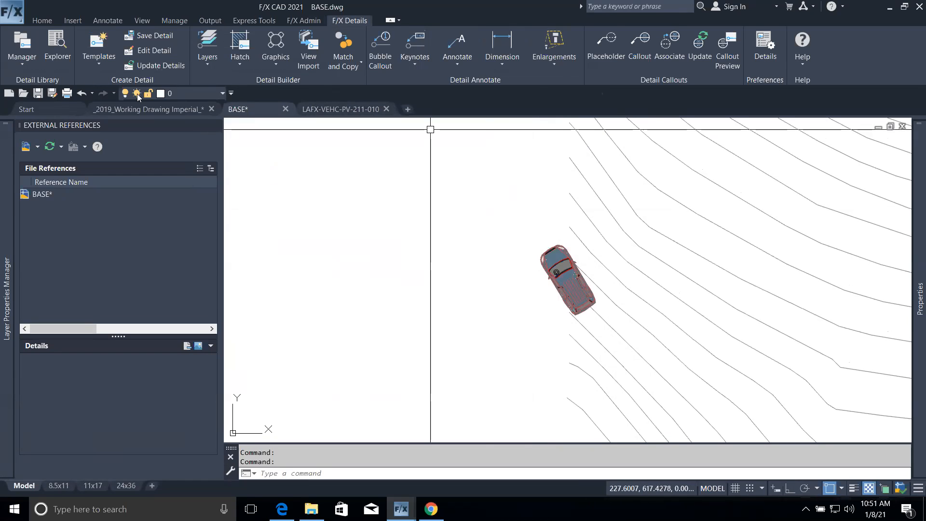
pyautogui.click(240, 63)
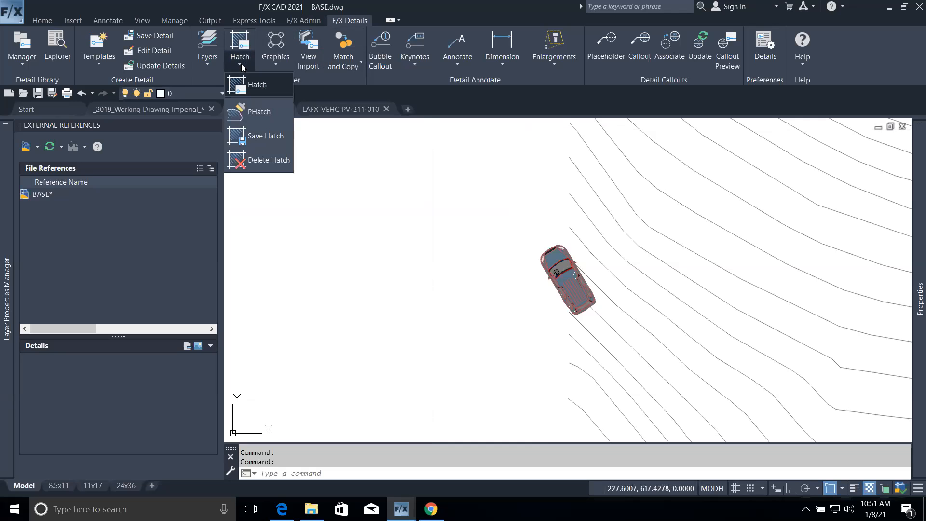
pyautogui.click(258, 85)
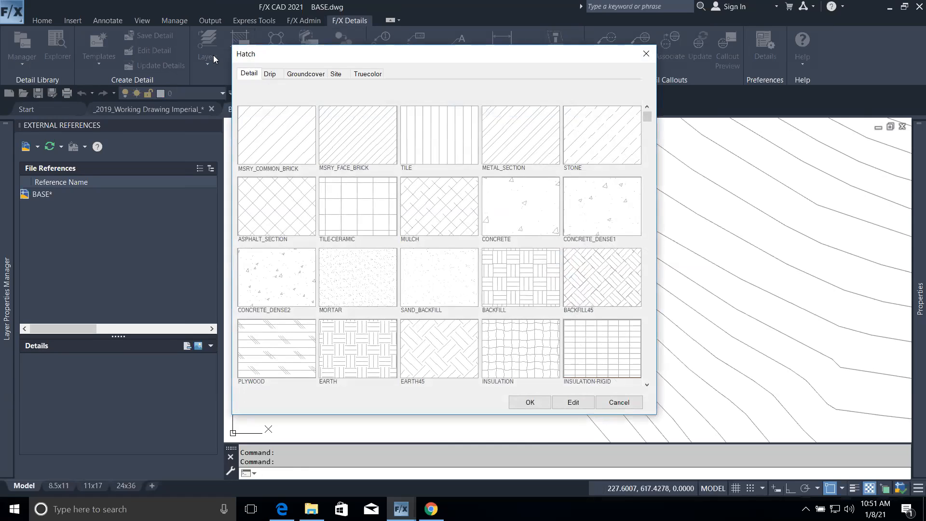
pyautogui.click(279, 75)
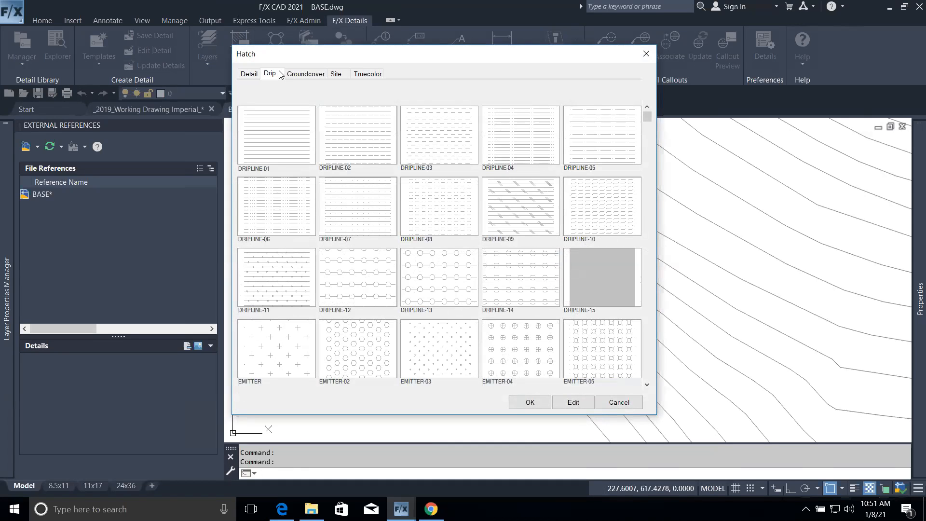
pyautogui.click(302, 73)
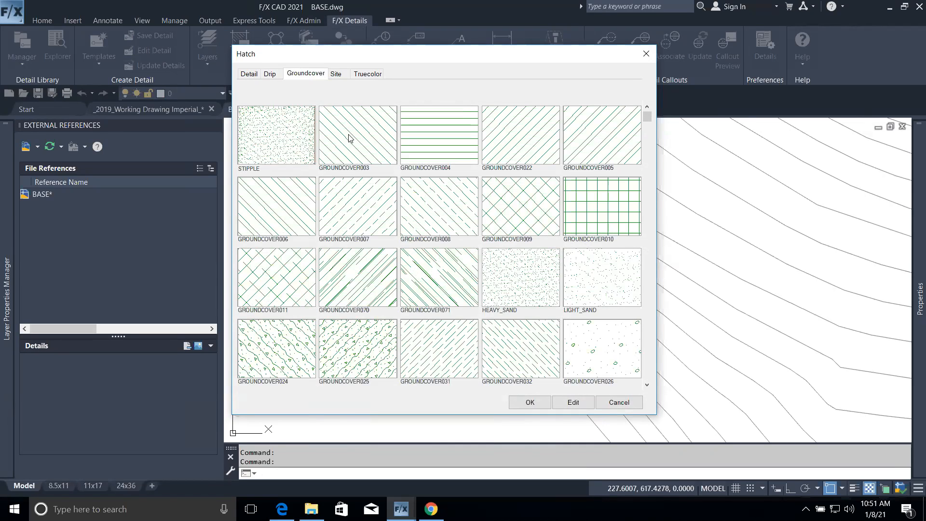
pyautogui.click(334, 75)
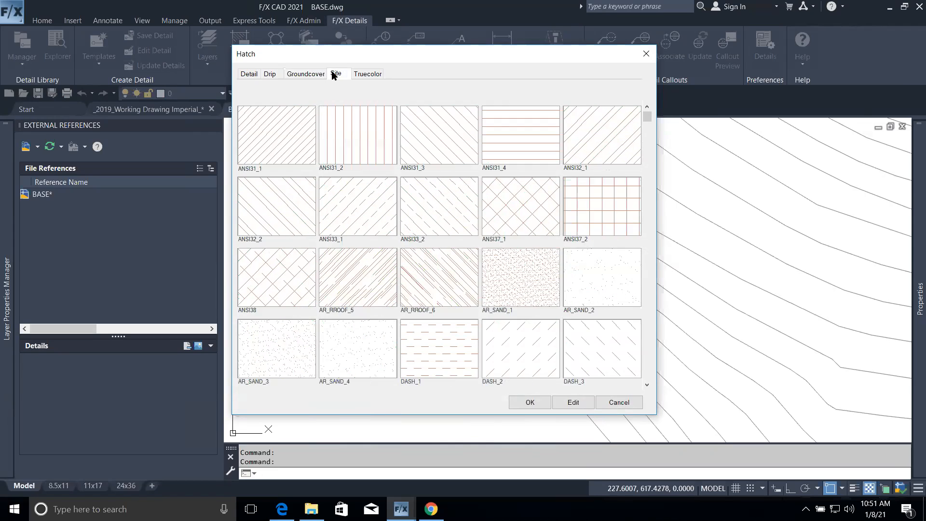
pyautogui.click(375, 76)
pyautogui.click(620, 402)
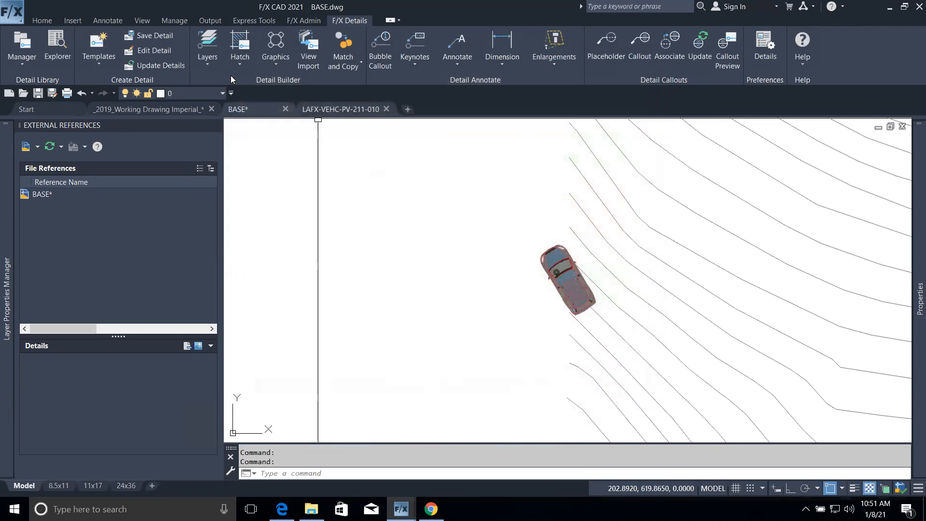
pyautogui.click(242, 64)
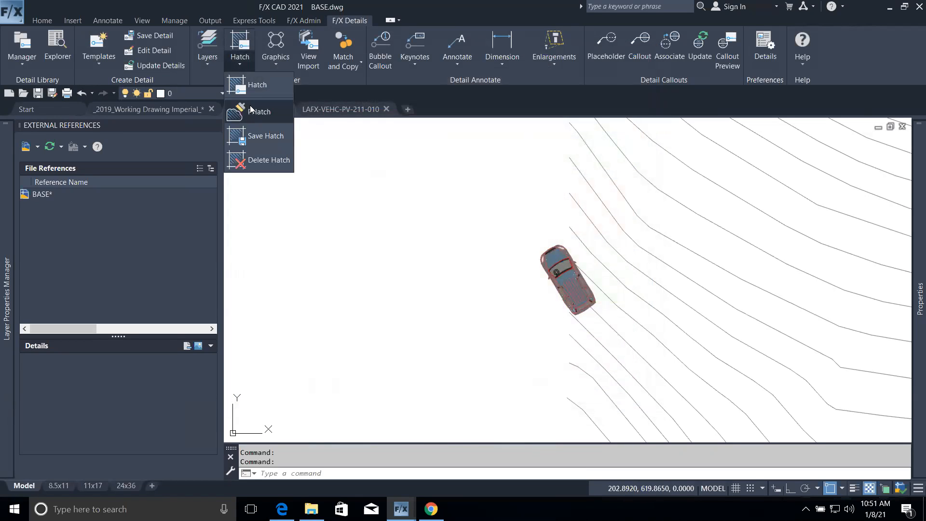
pyautogui.click(279, 59)
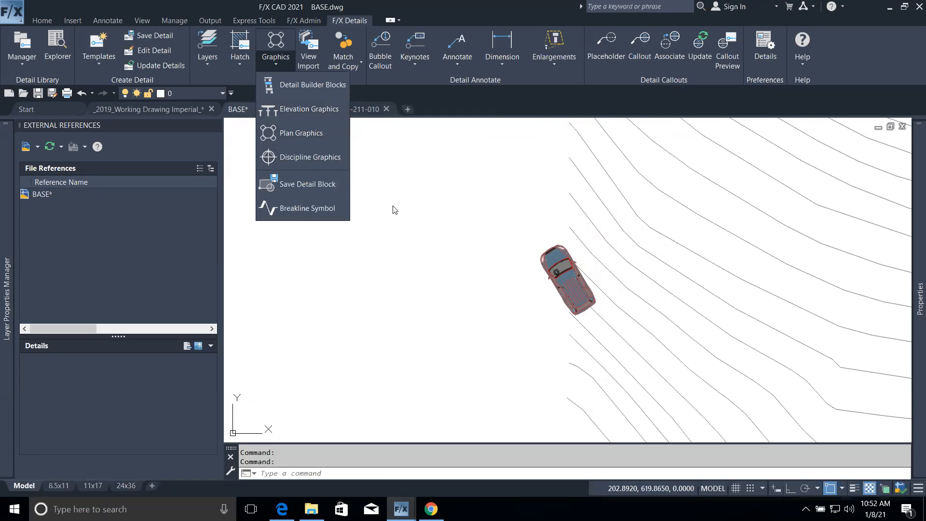
pyautogui.click(394, 209)
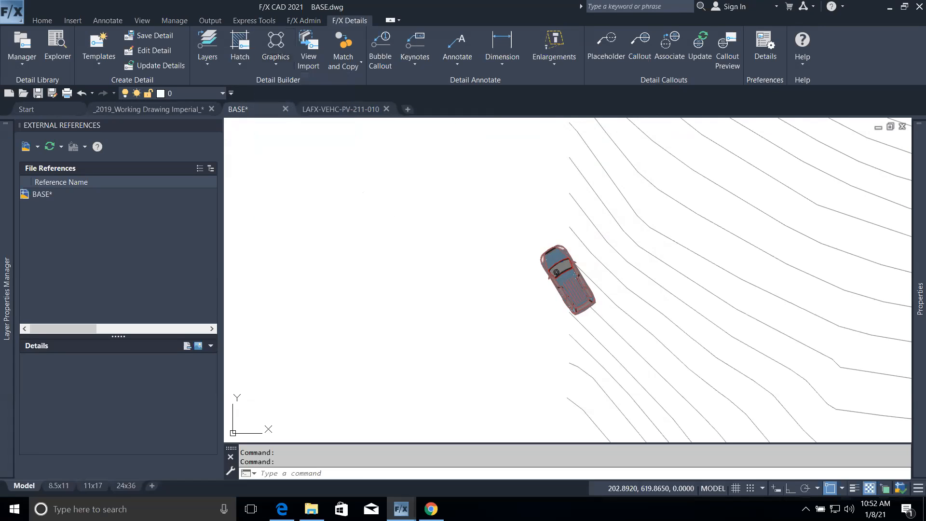
# Open the F/X Admin plot scale settings to examine the drawing's scale and units.
pyautogui.click(317, 21)
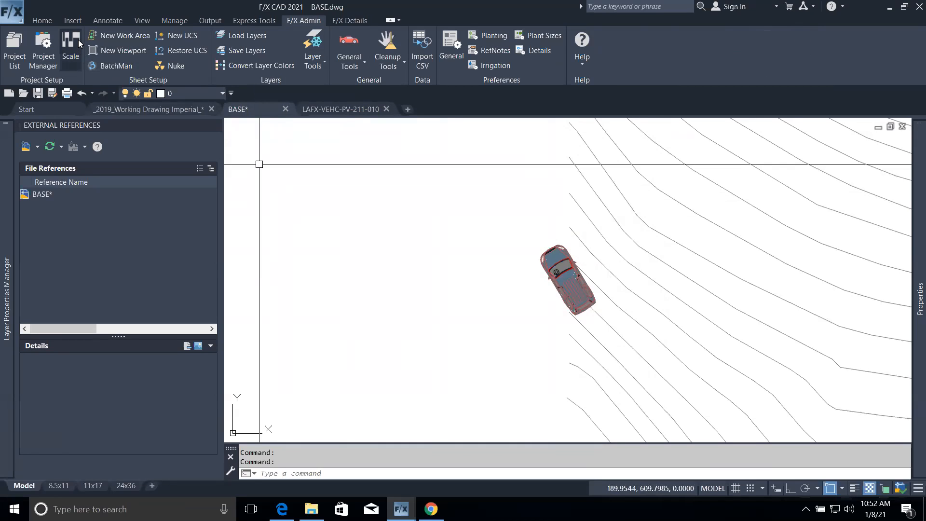
pyautogui.click(80, 48)
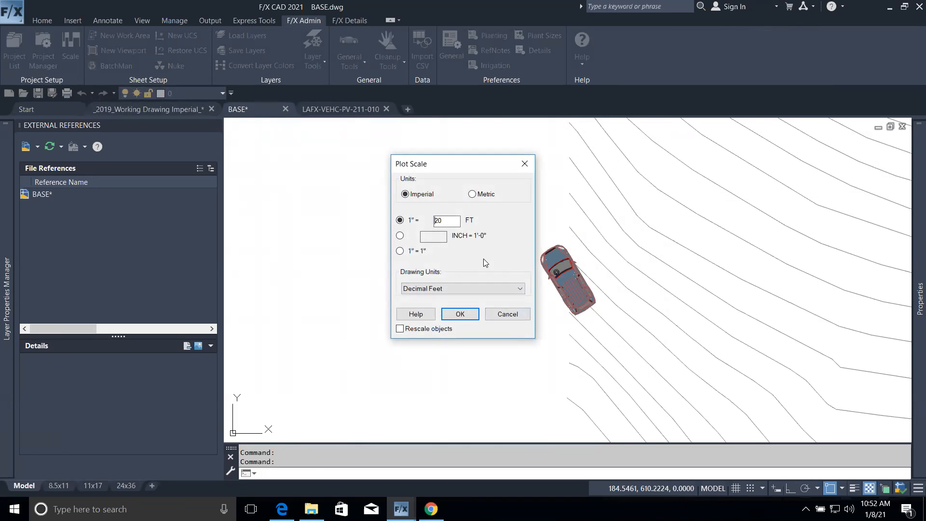
pyautogui.hotkey('ctrl', 'Up')
pyautogui.click(475, 46)
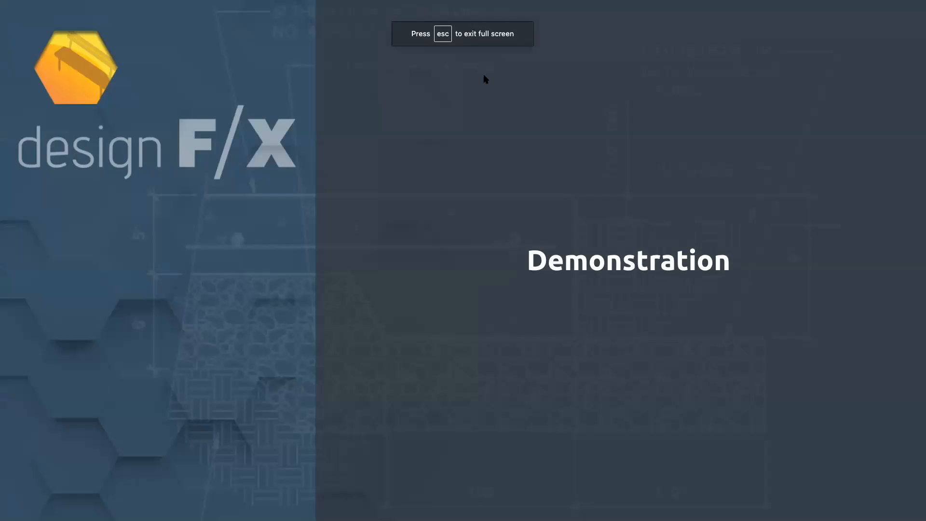
pyautogui.press('Right')
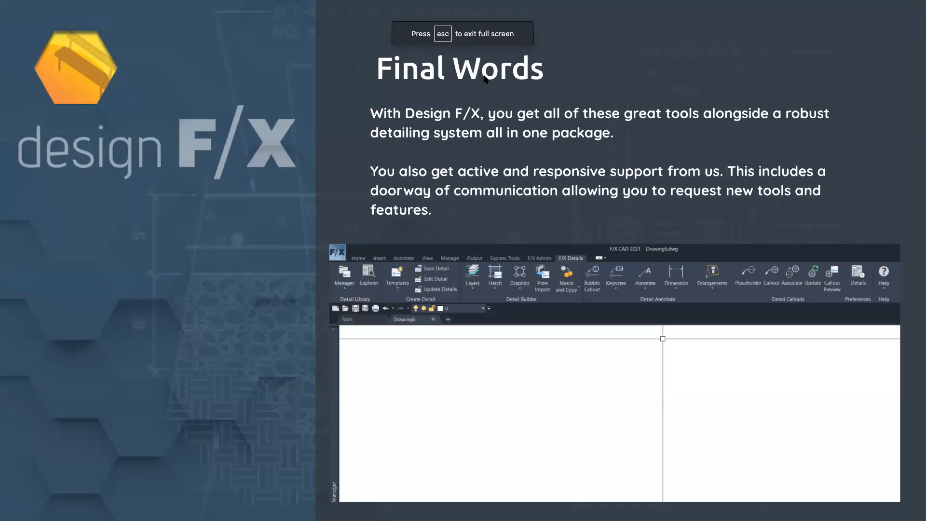